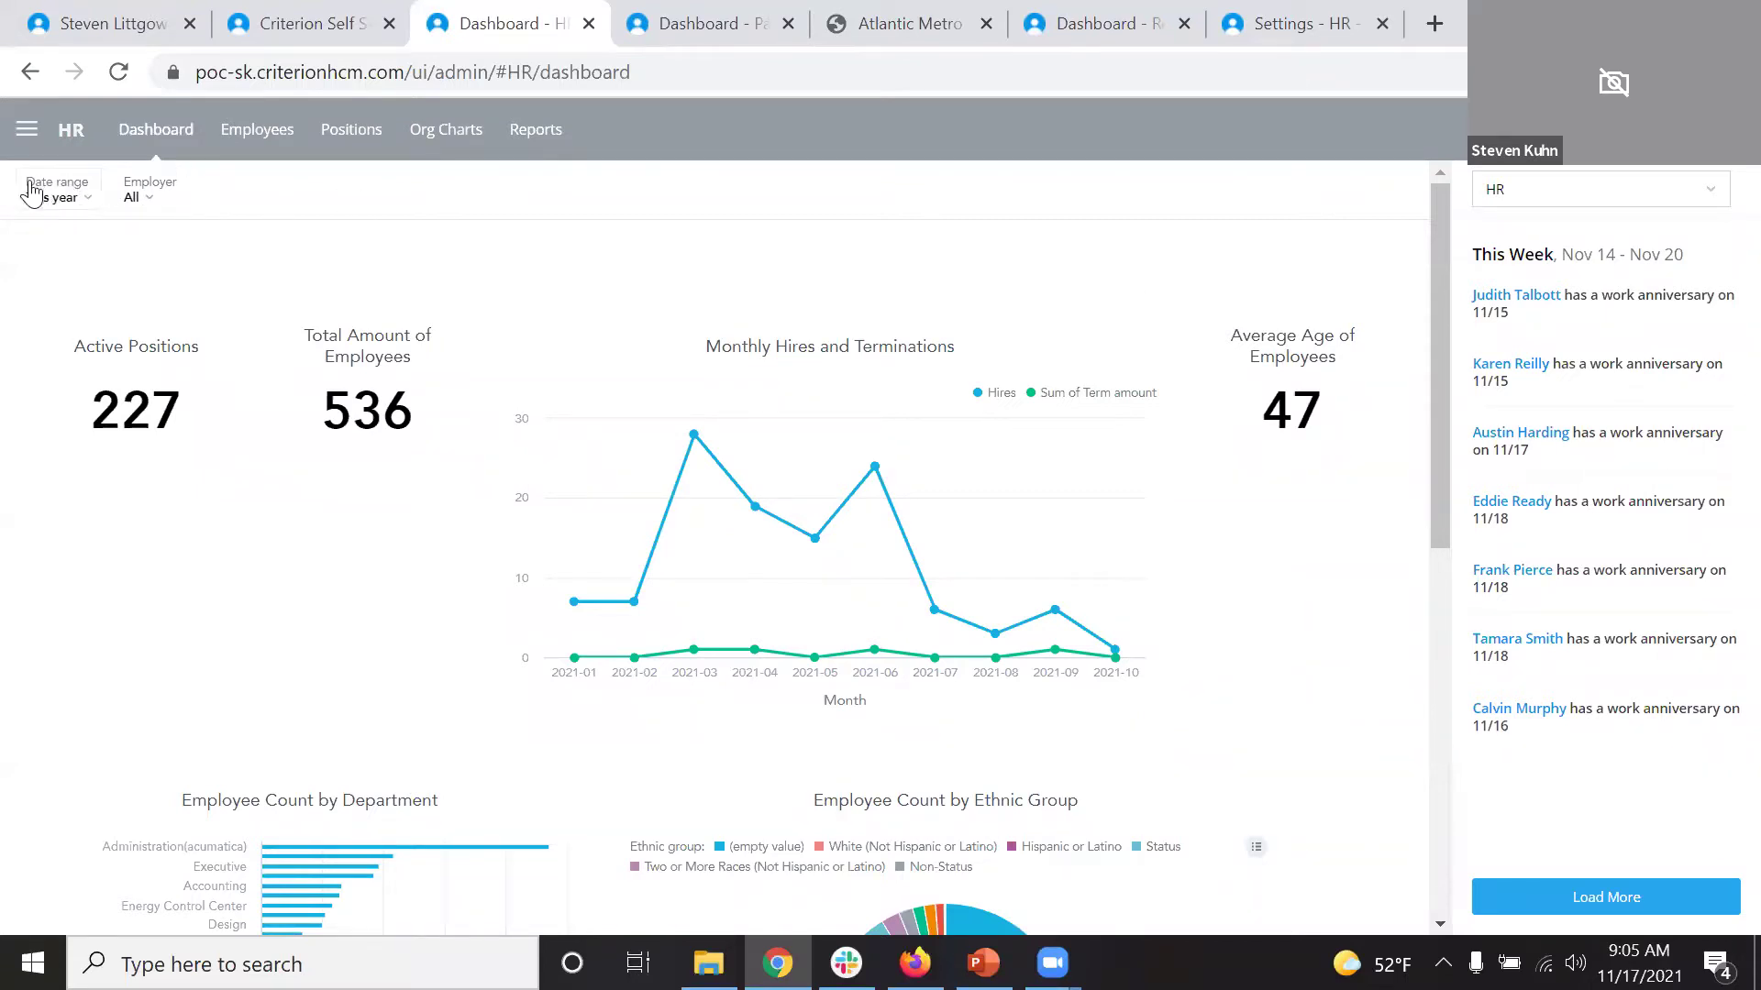
# View the date range options available for the HR dashboard.
pyautogui.click(79, 204)
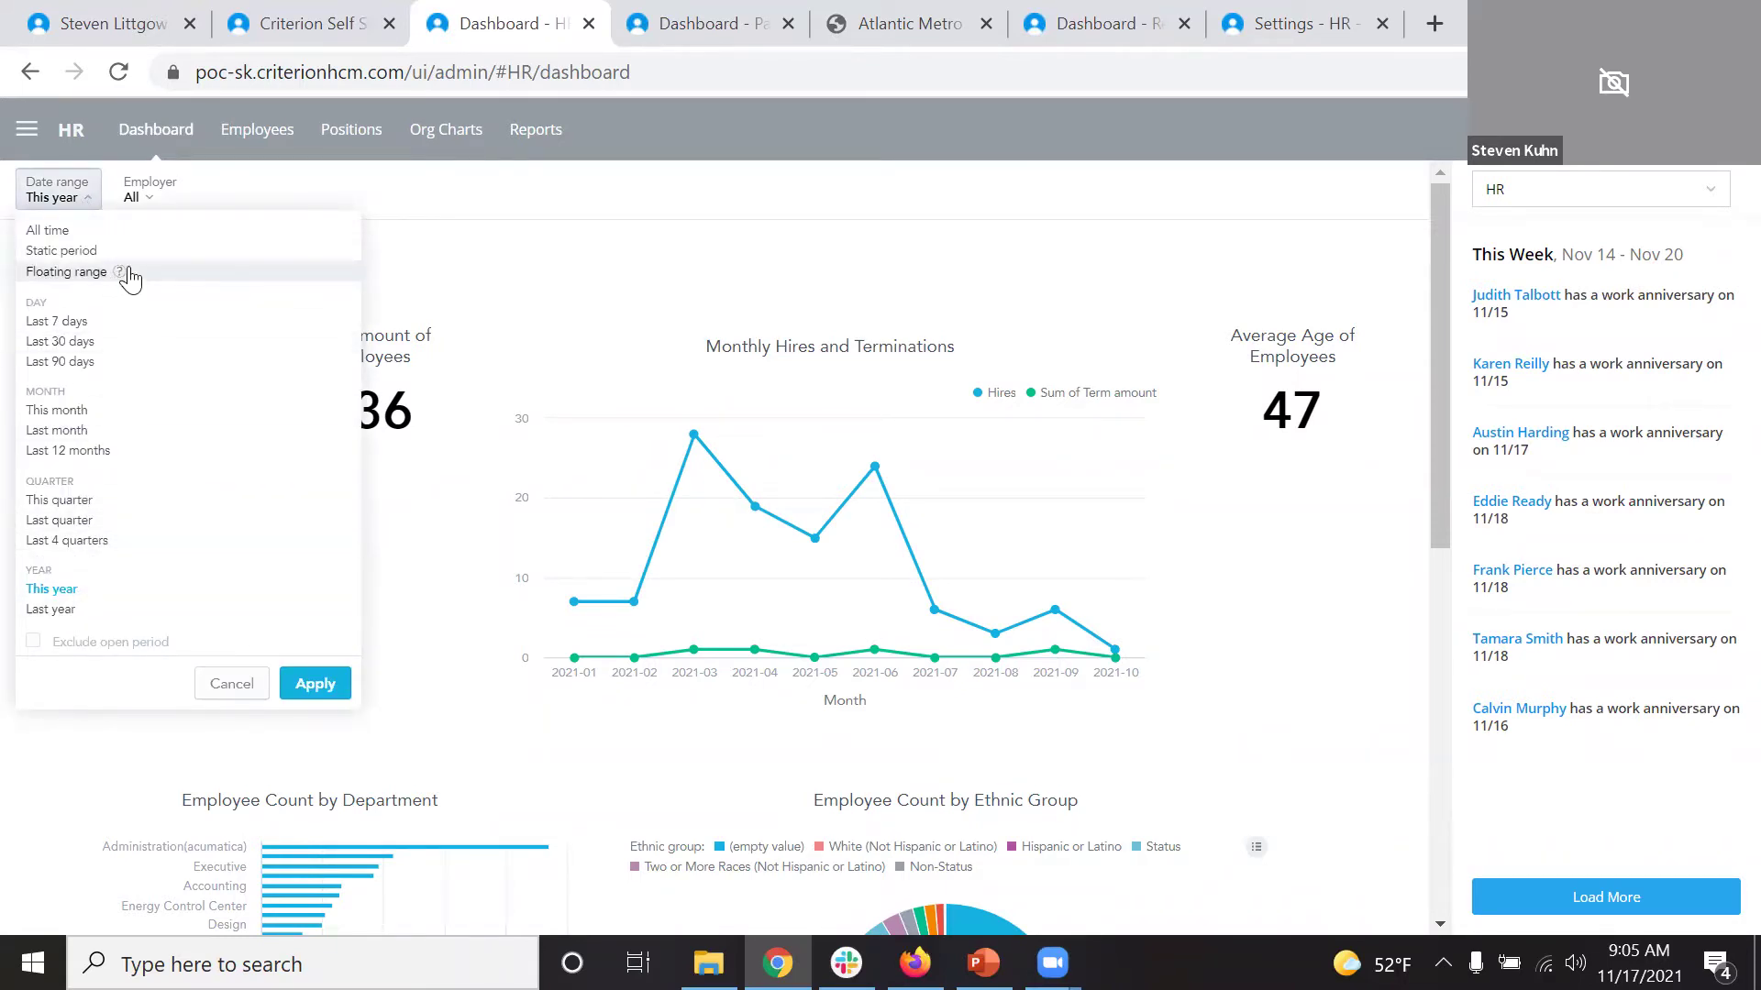
pyautogui.click(562, 210)
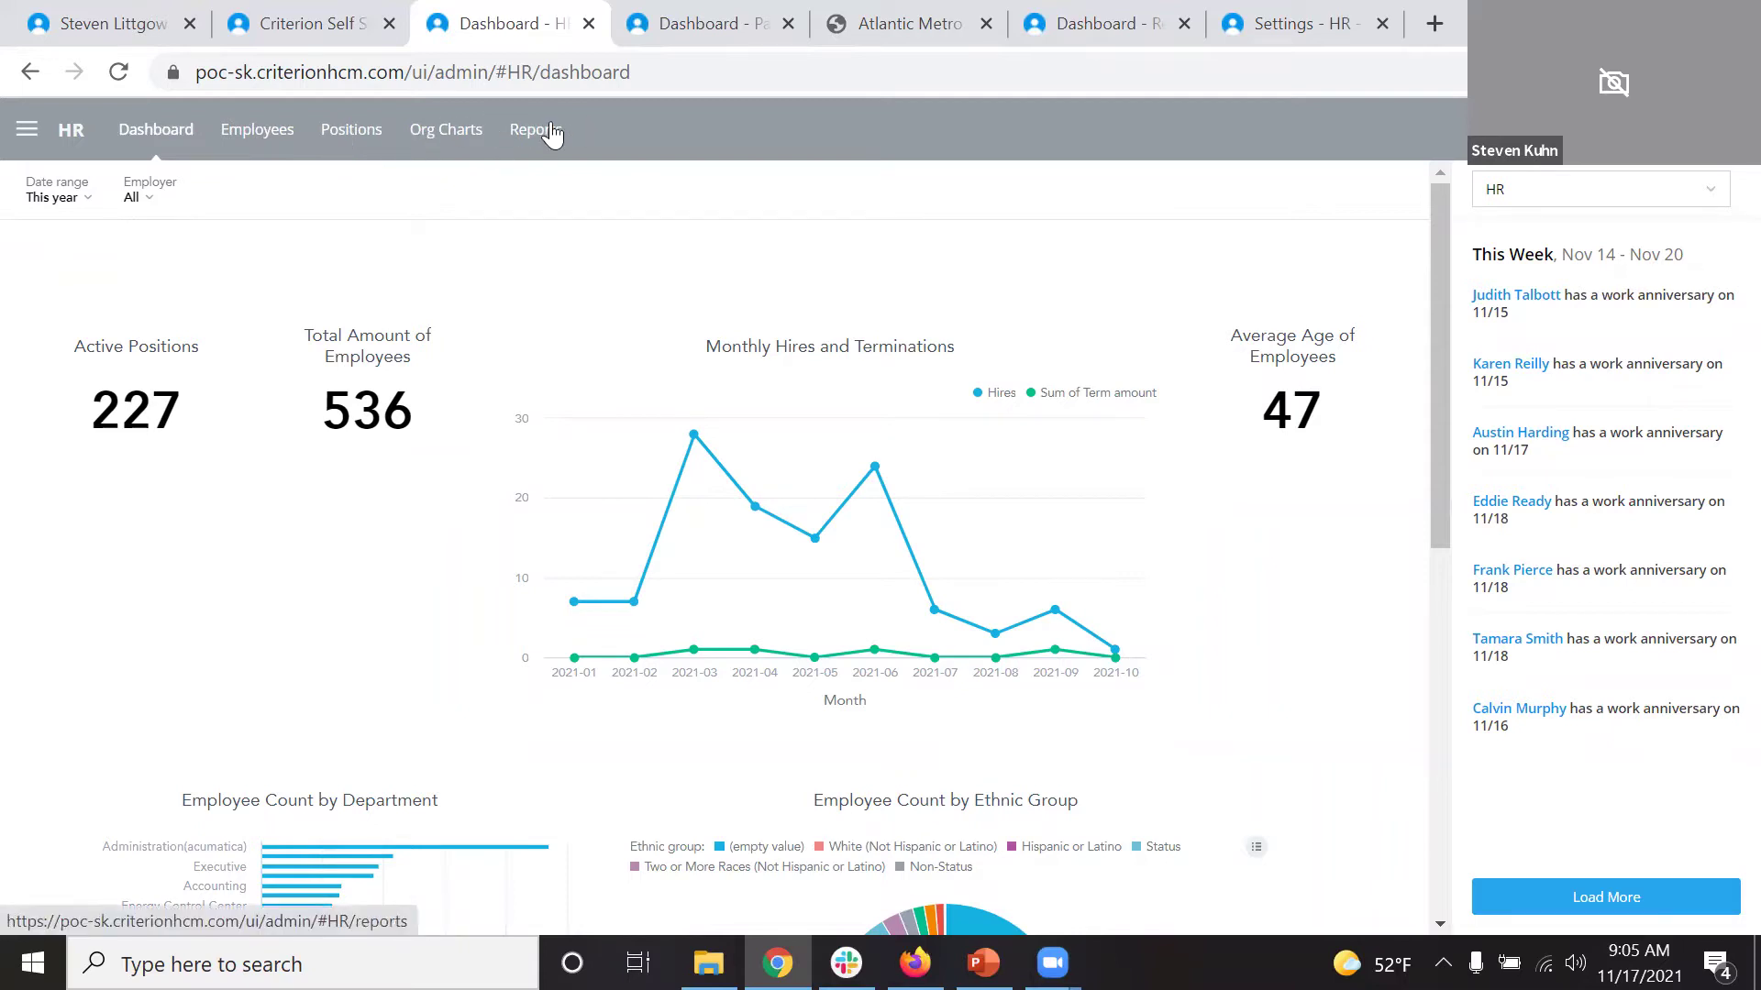
# Search the employees by partial last name, open the Criterion HCM Accounting Specialist's record and review the demographics down to the custom fields.
pyautogui.click(282, 133)
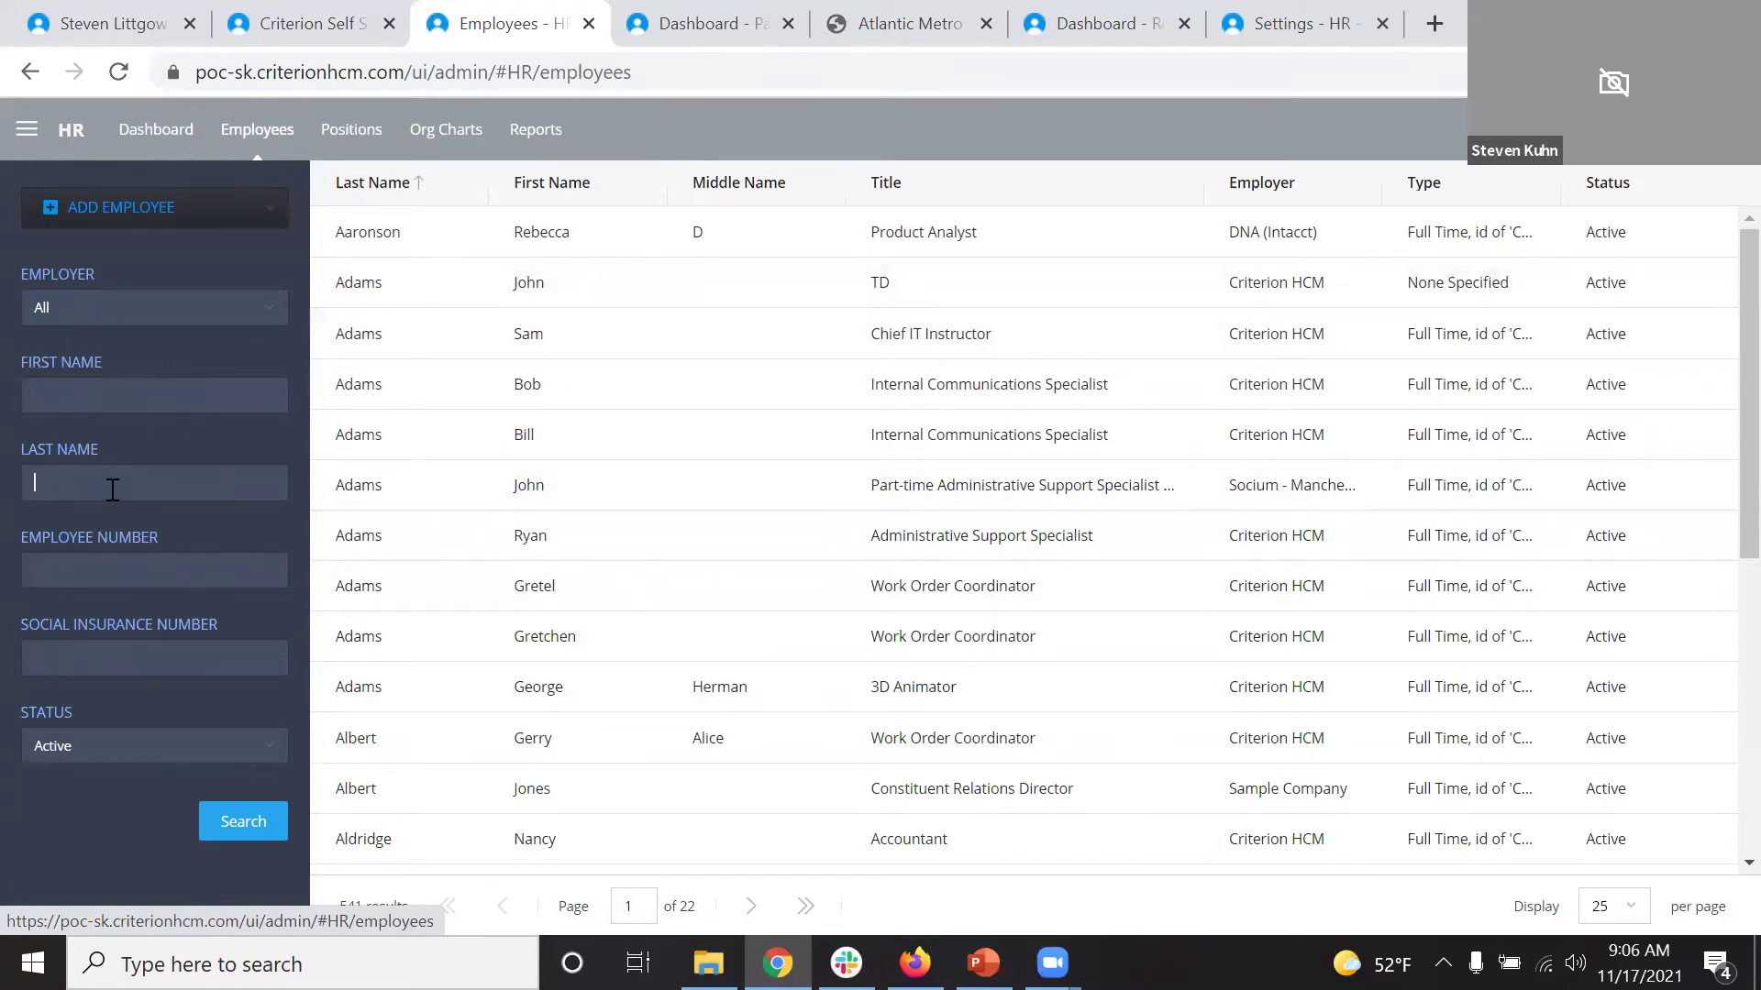
pyautogui.write('lit')
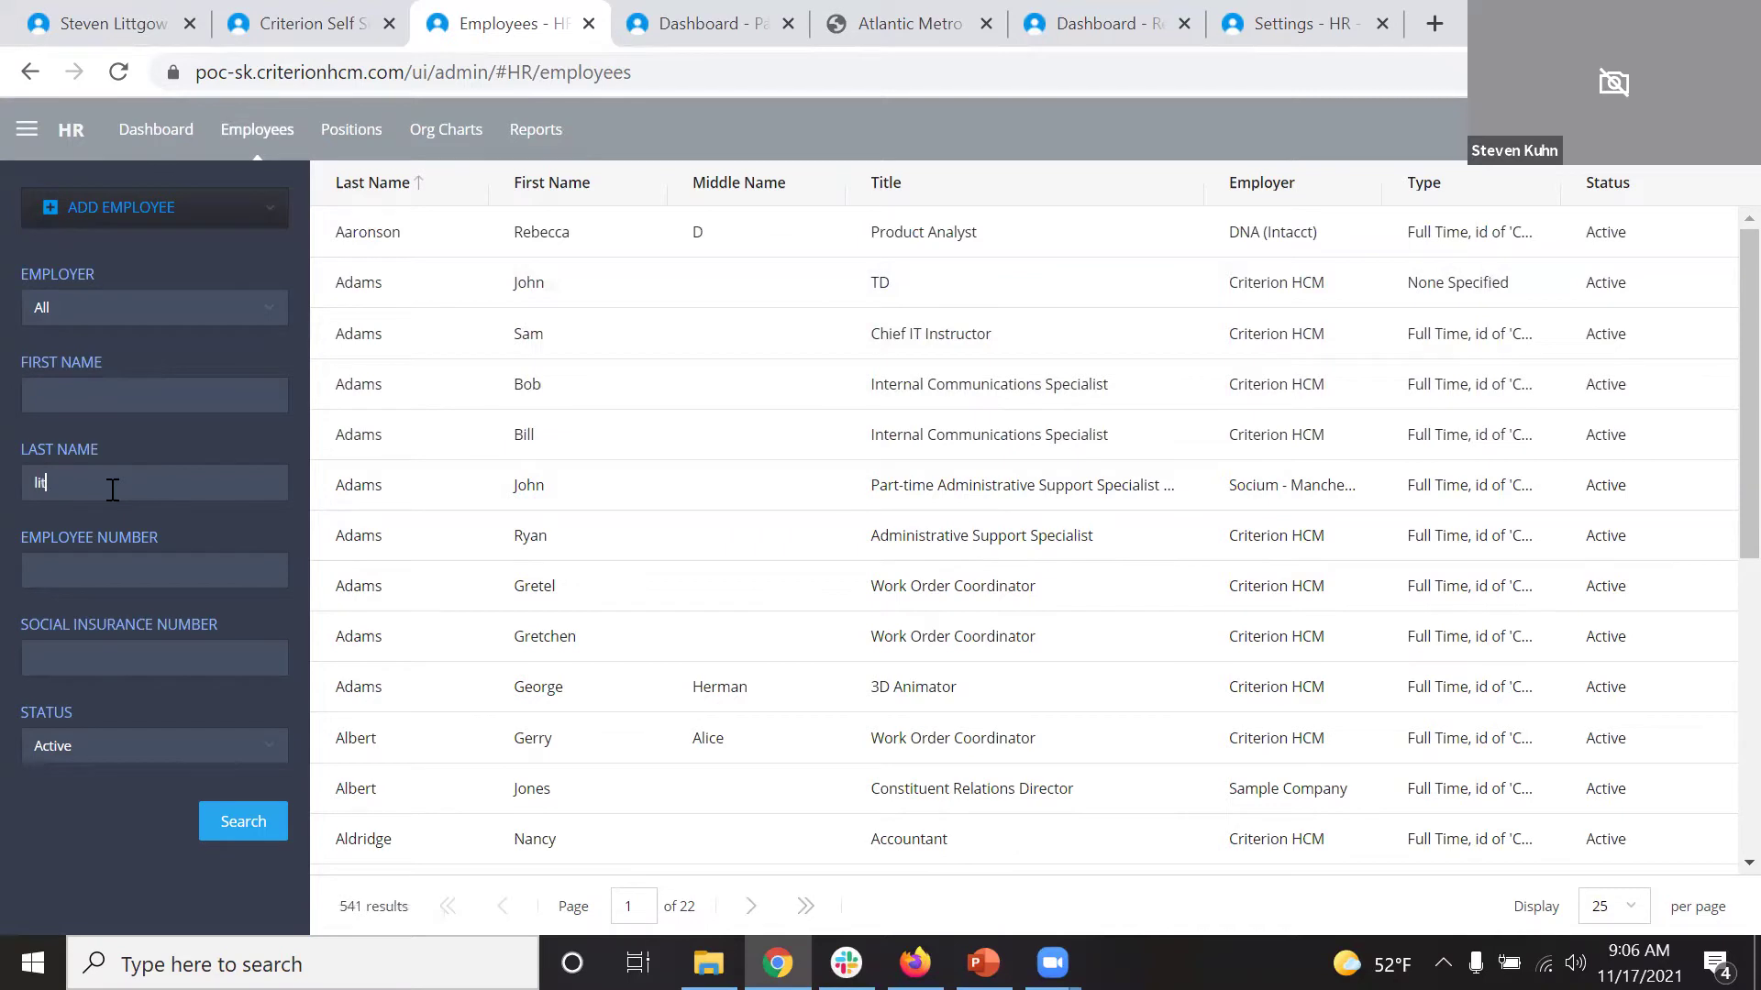
pyautogui.click(222, 842)
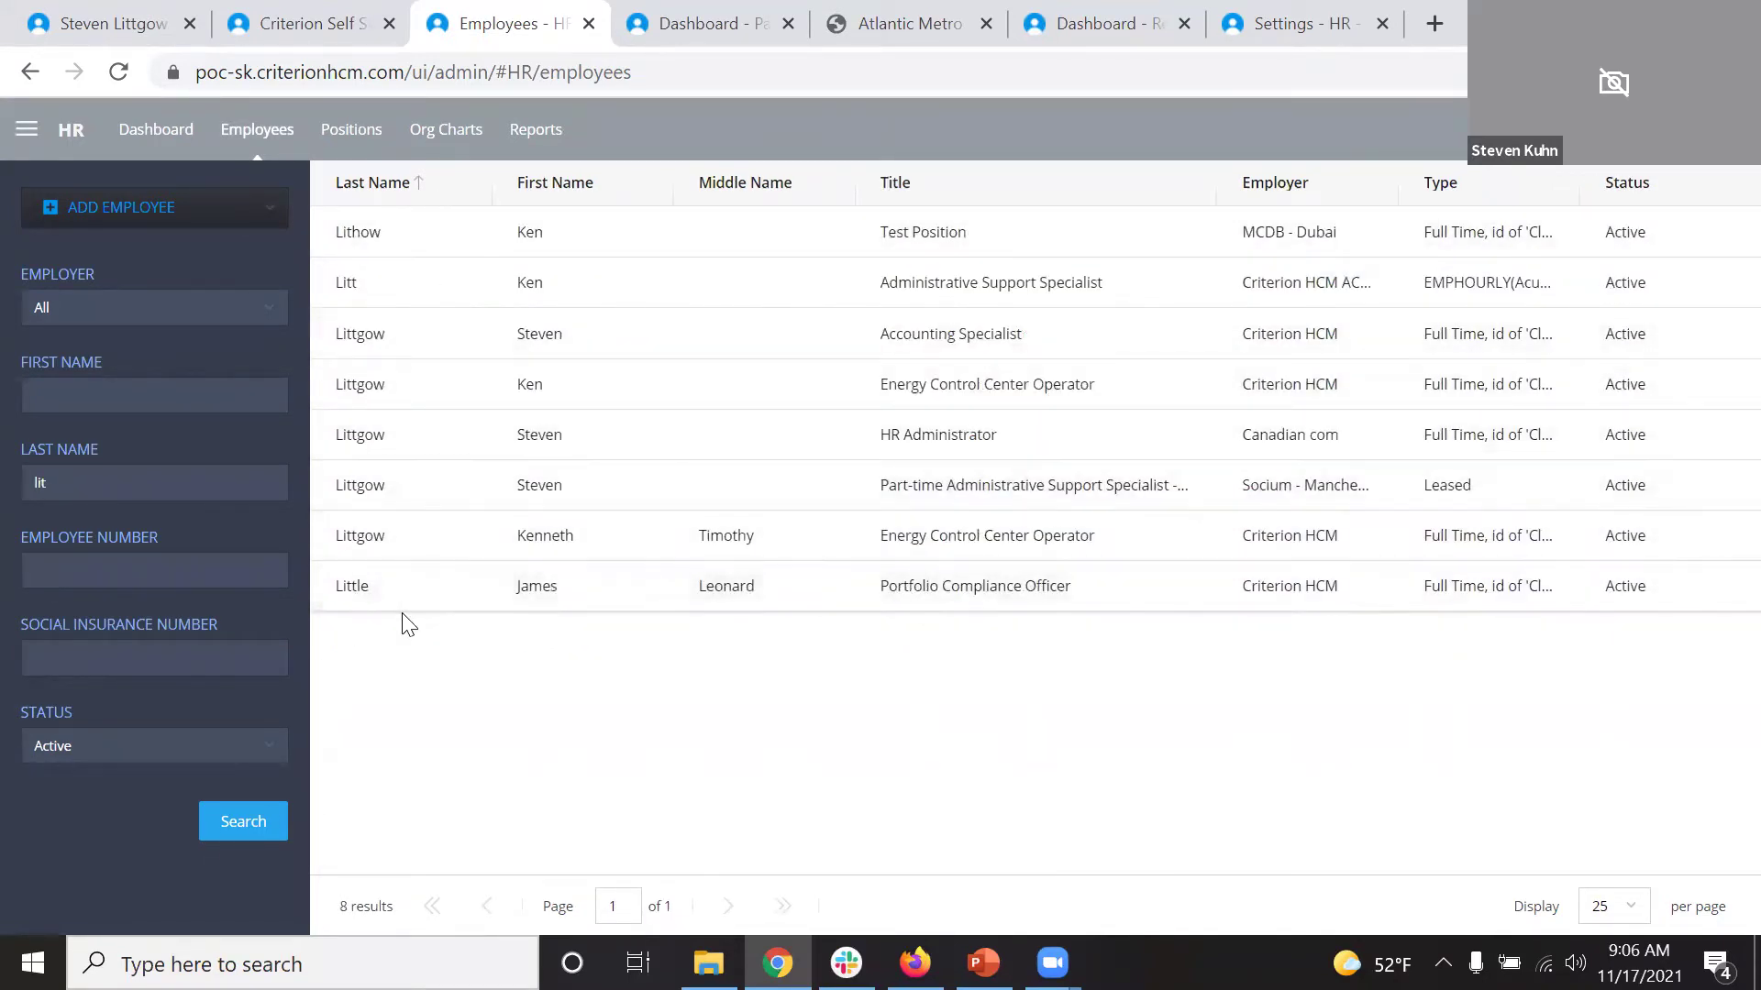
pyautogui.click(583, 354)
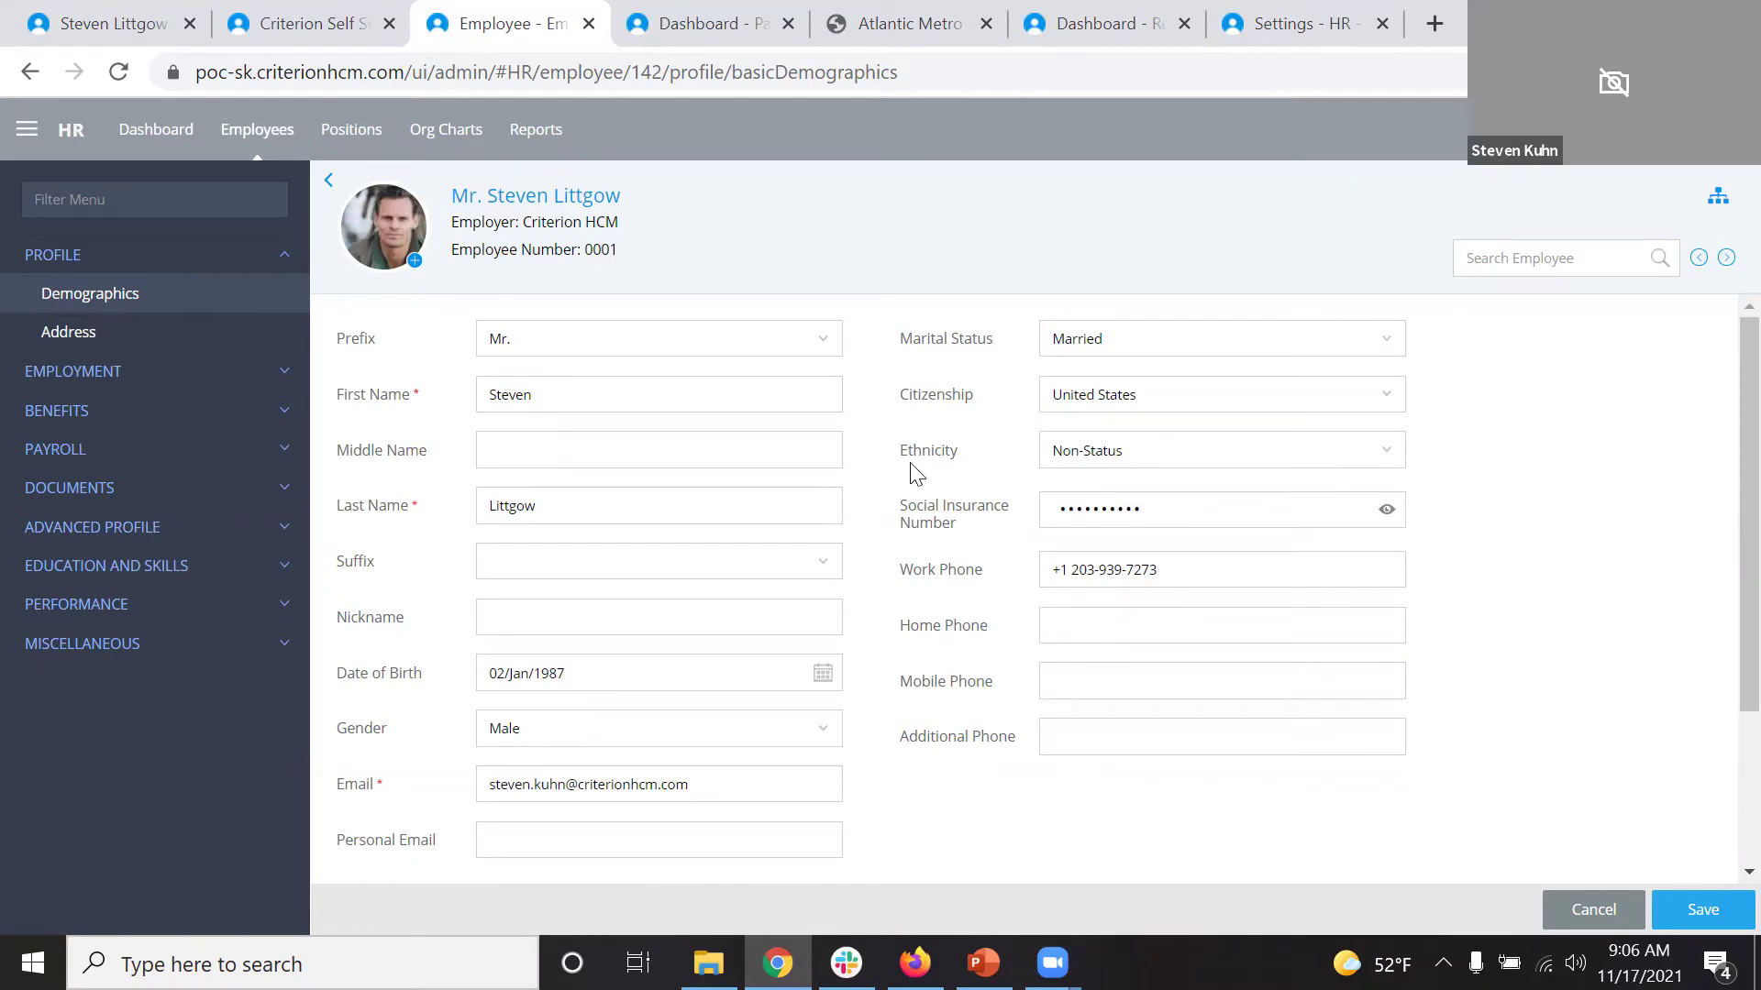
pyautogui.scroll(-3, 917, 474)
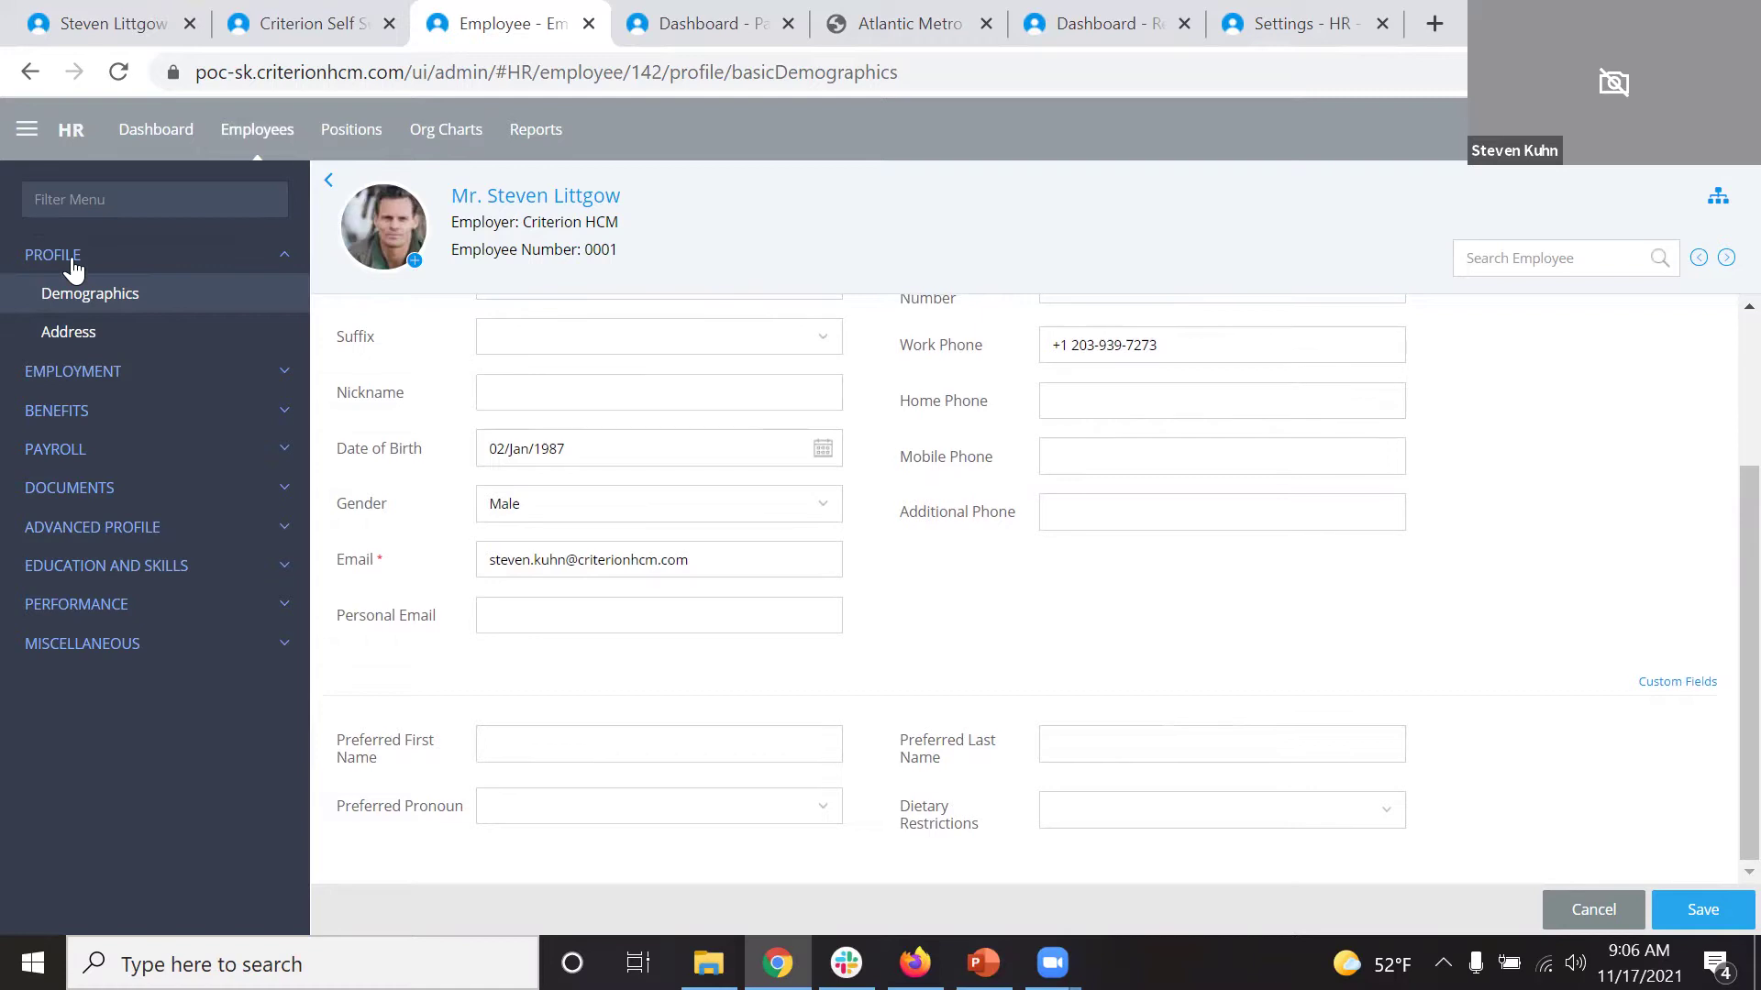
# Review the employee's full position history, including secondary positions, and the tasks assigned under employment.
pyautogui.click(78, 376)
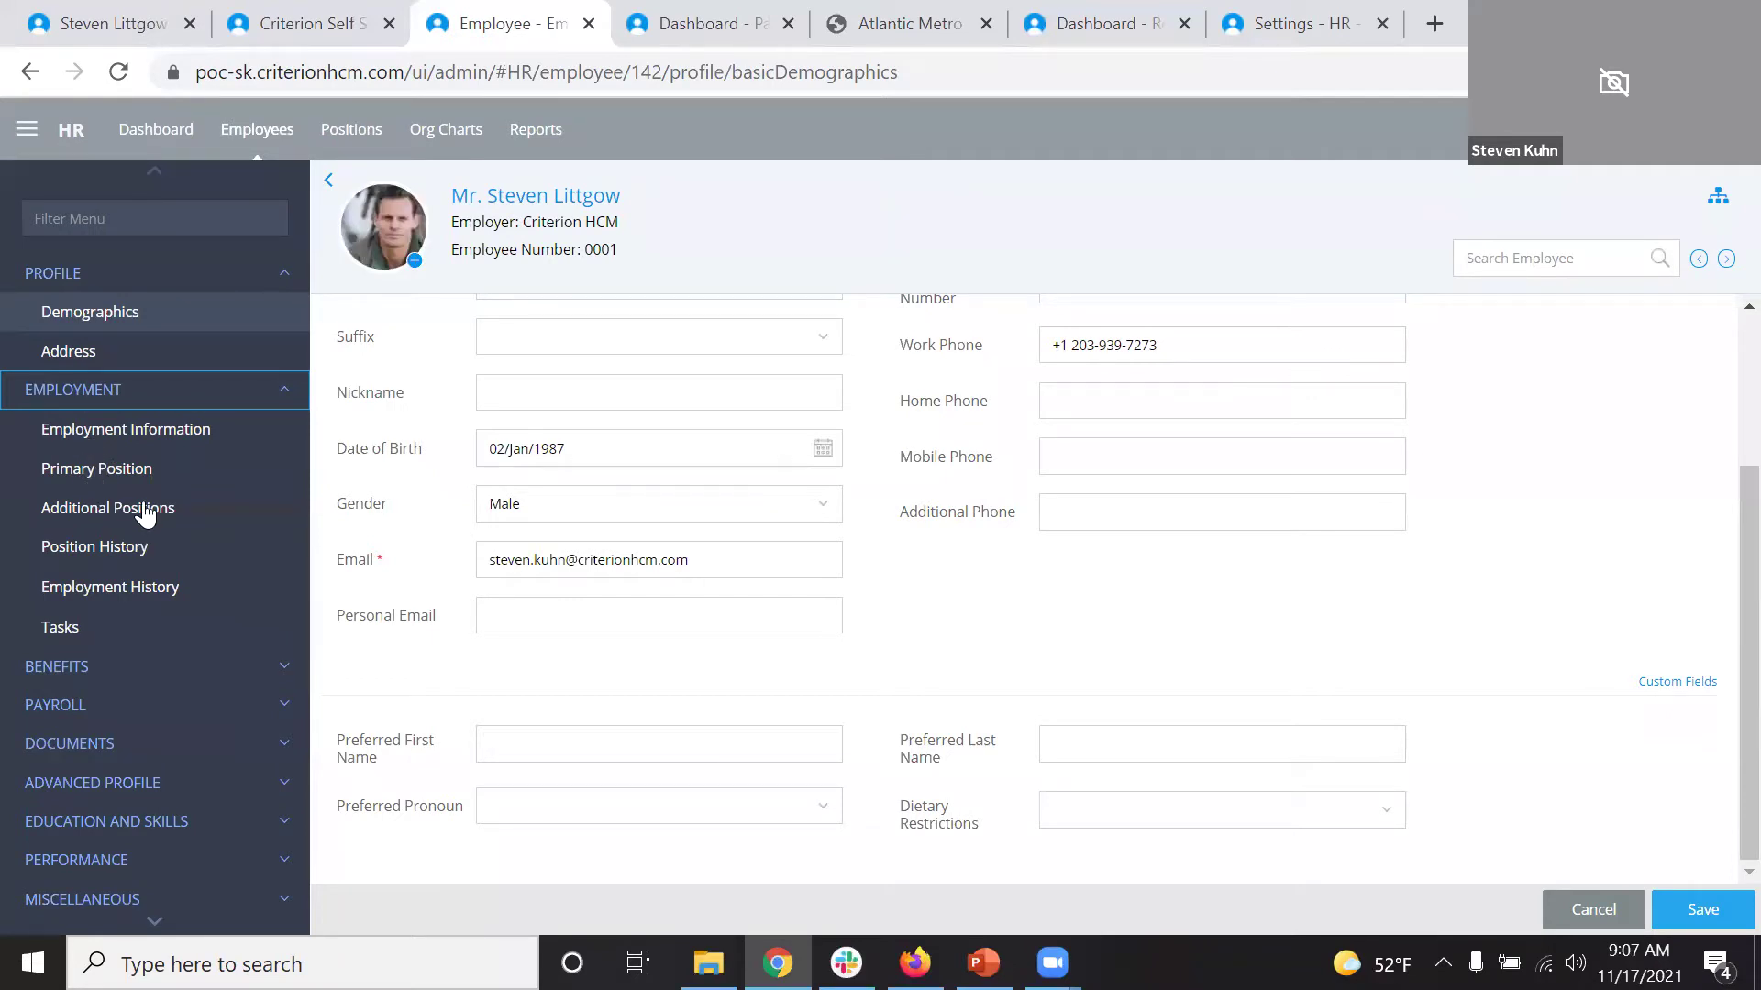
pyautogui.click(140, 549)
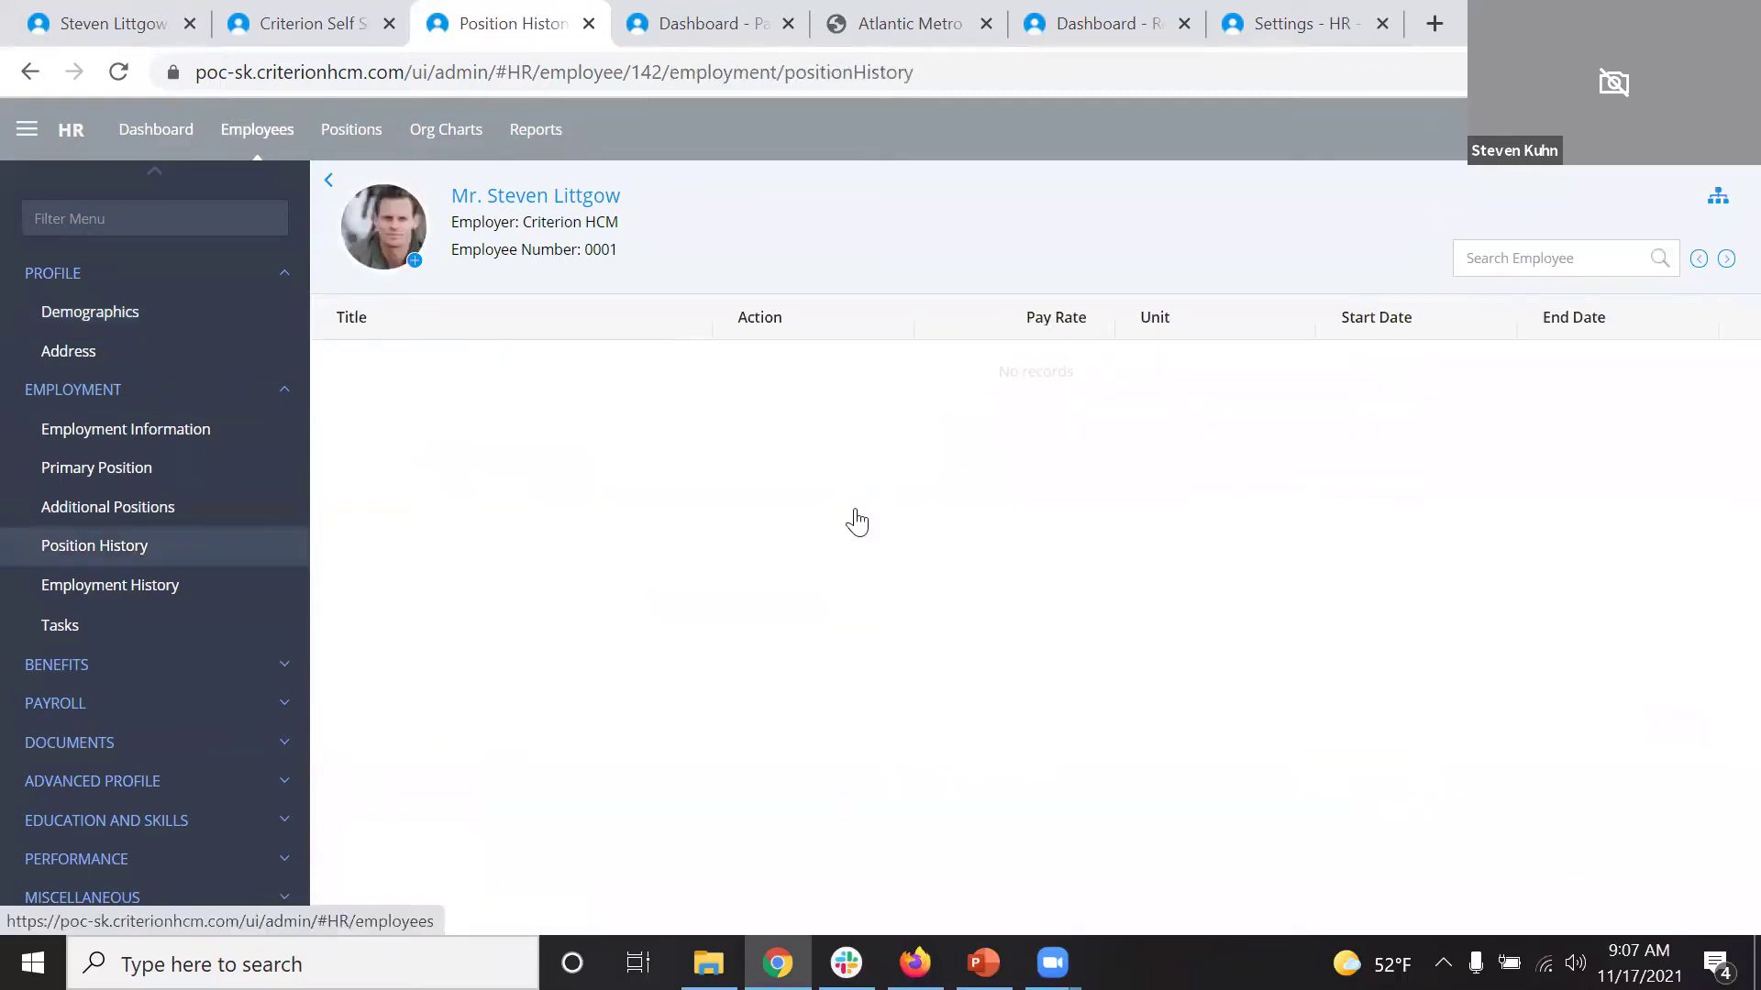
pyautogui.scroll(-2, 880, 519)
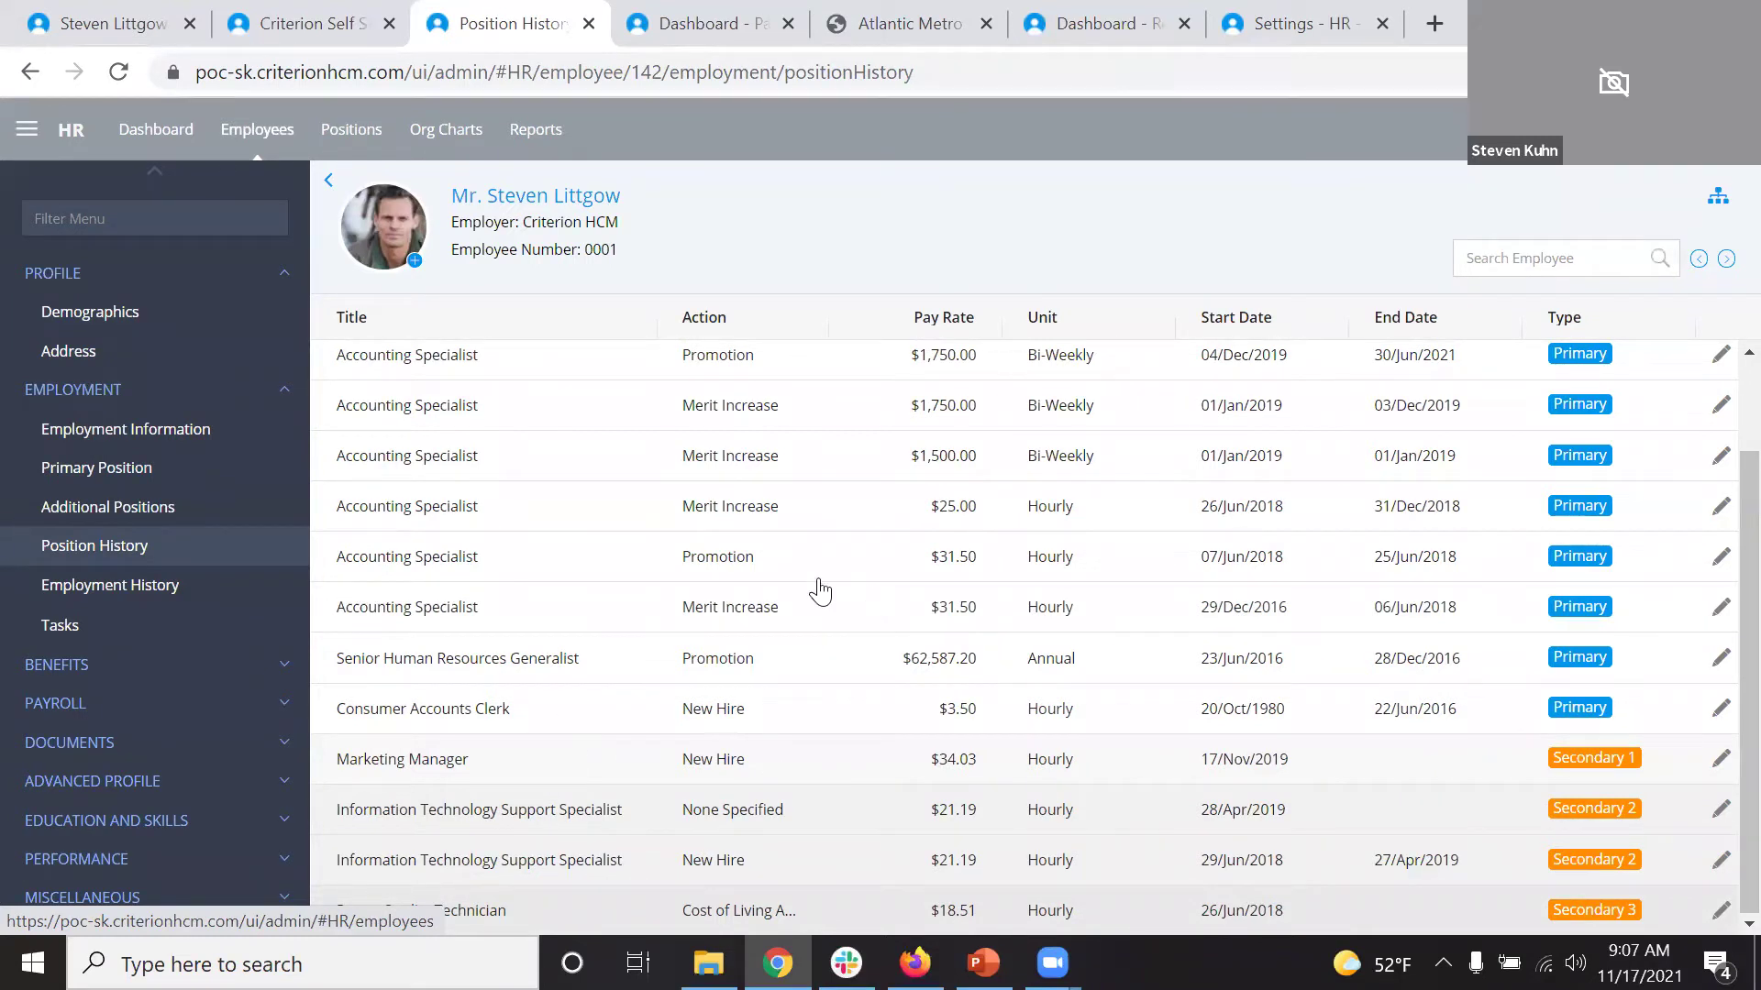
pyautogui.scroll(2, 1020, 570)
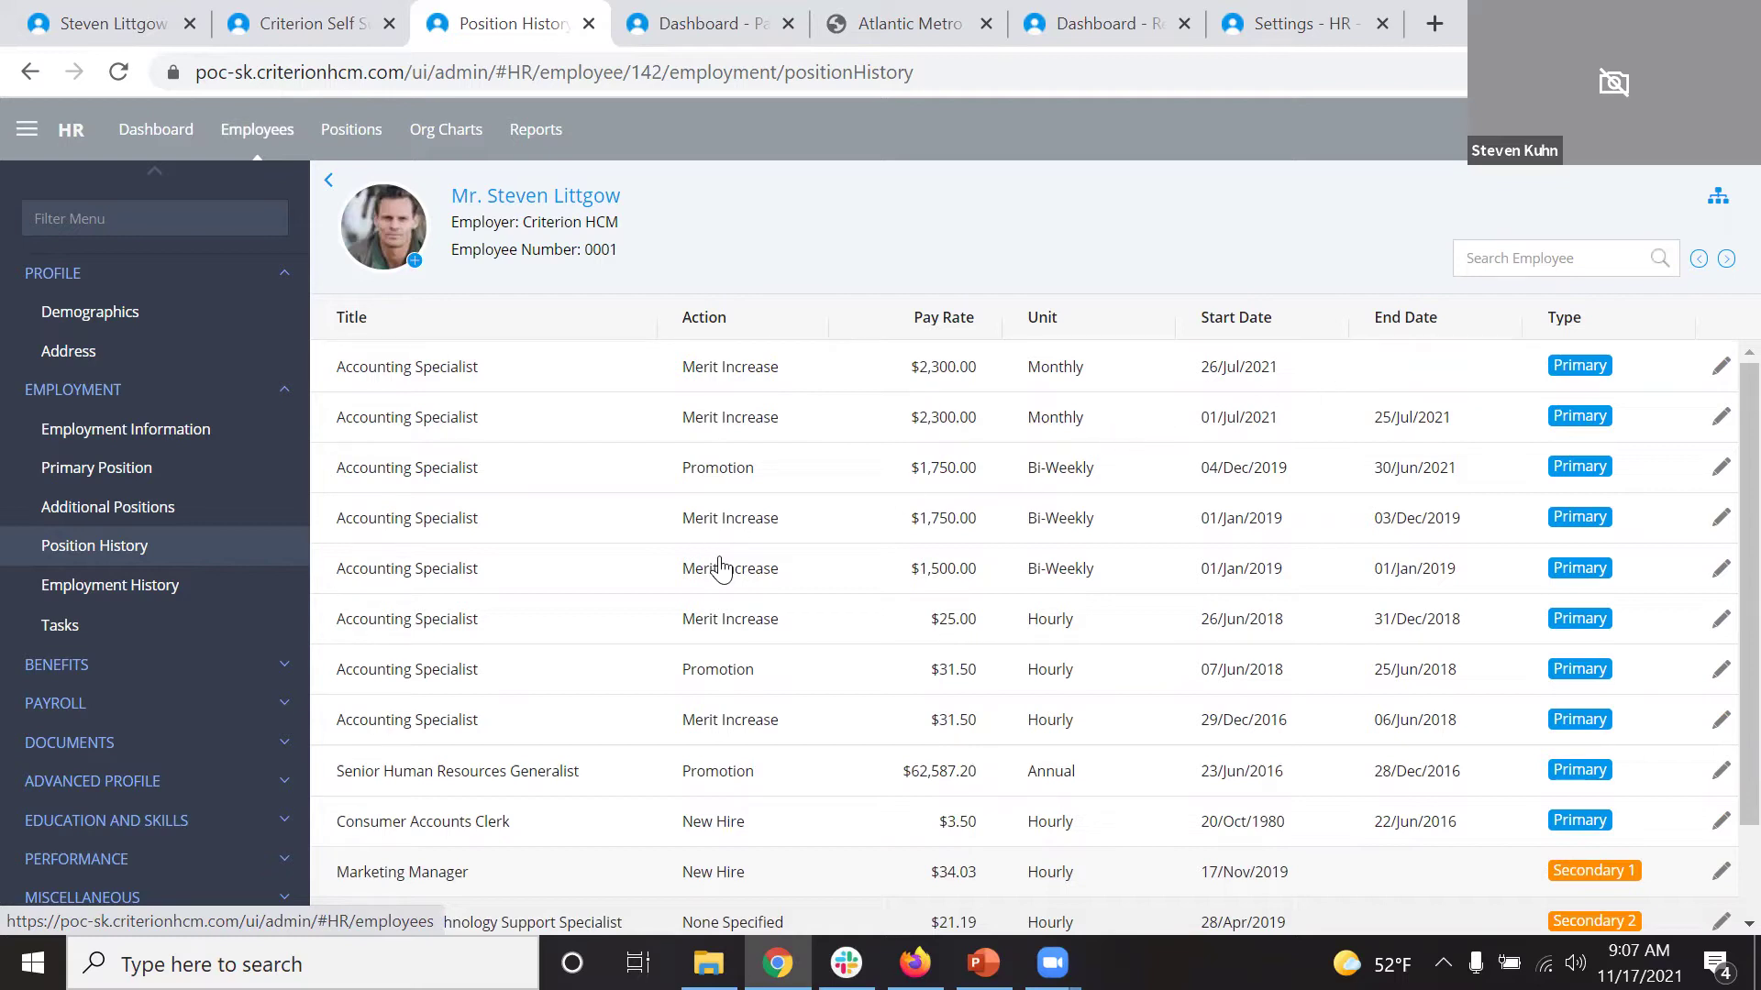
pyautogui.scroll(-2, 738, 571)
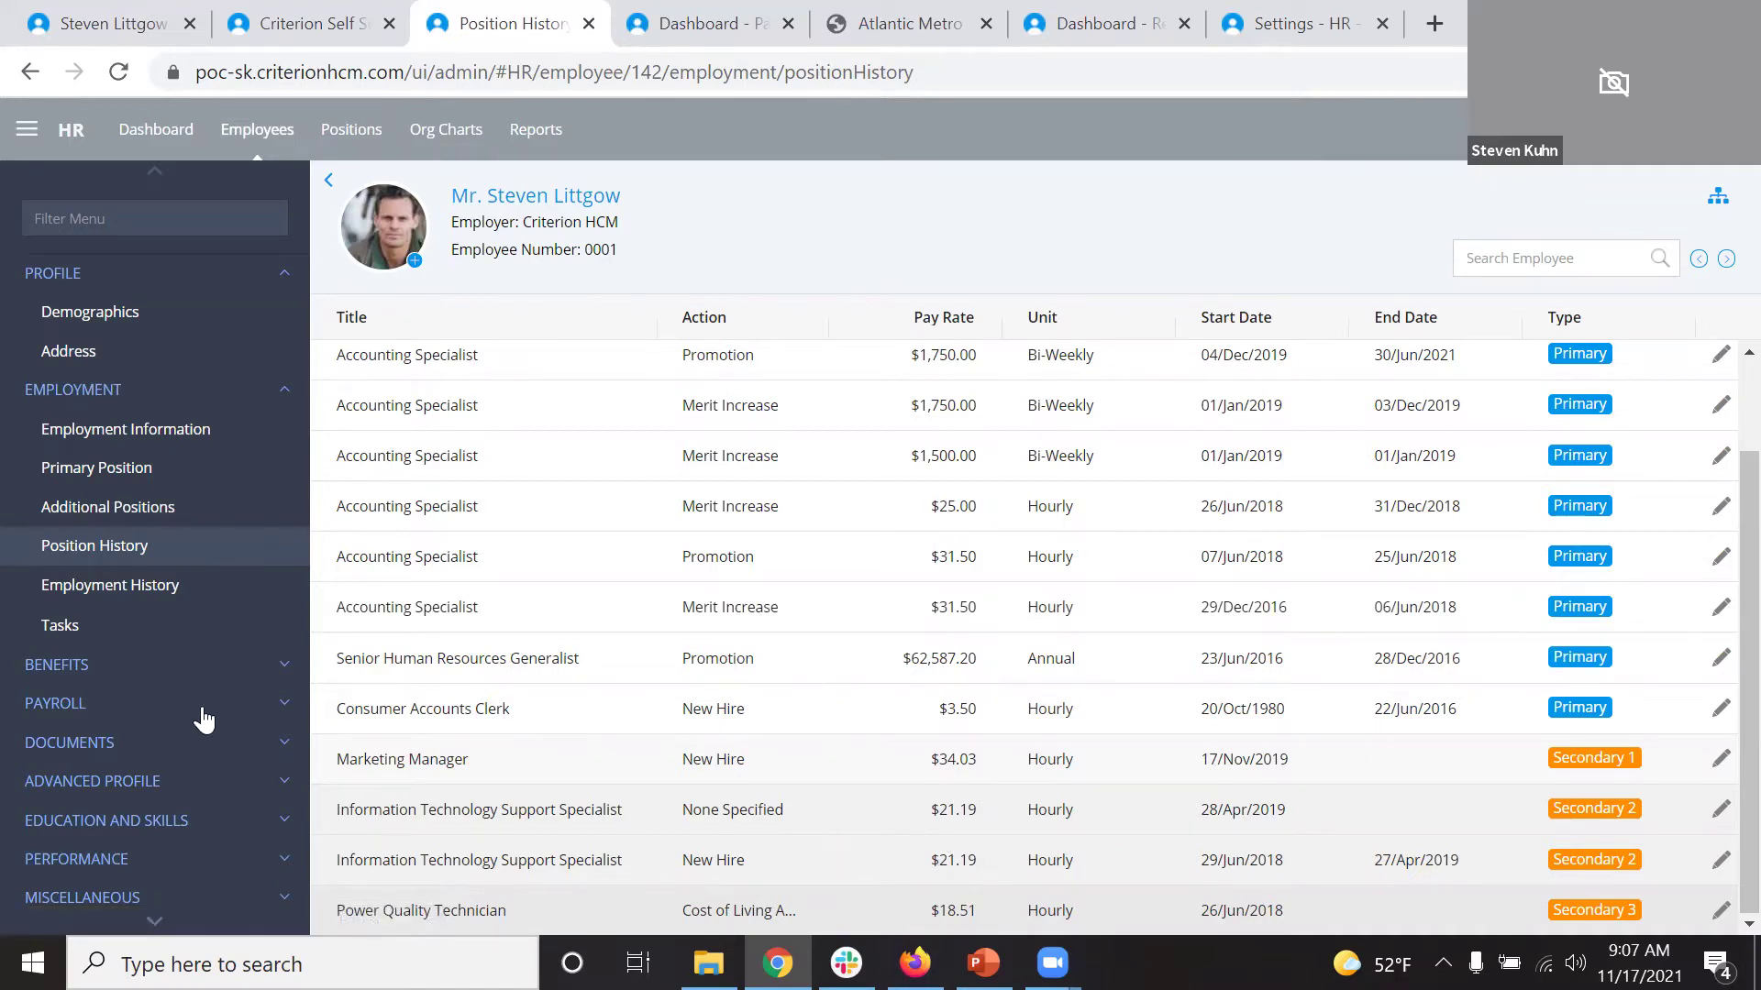
pyautogui.click(89, 631)
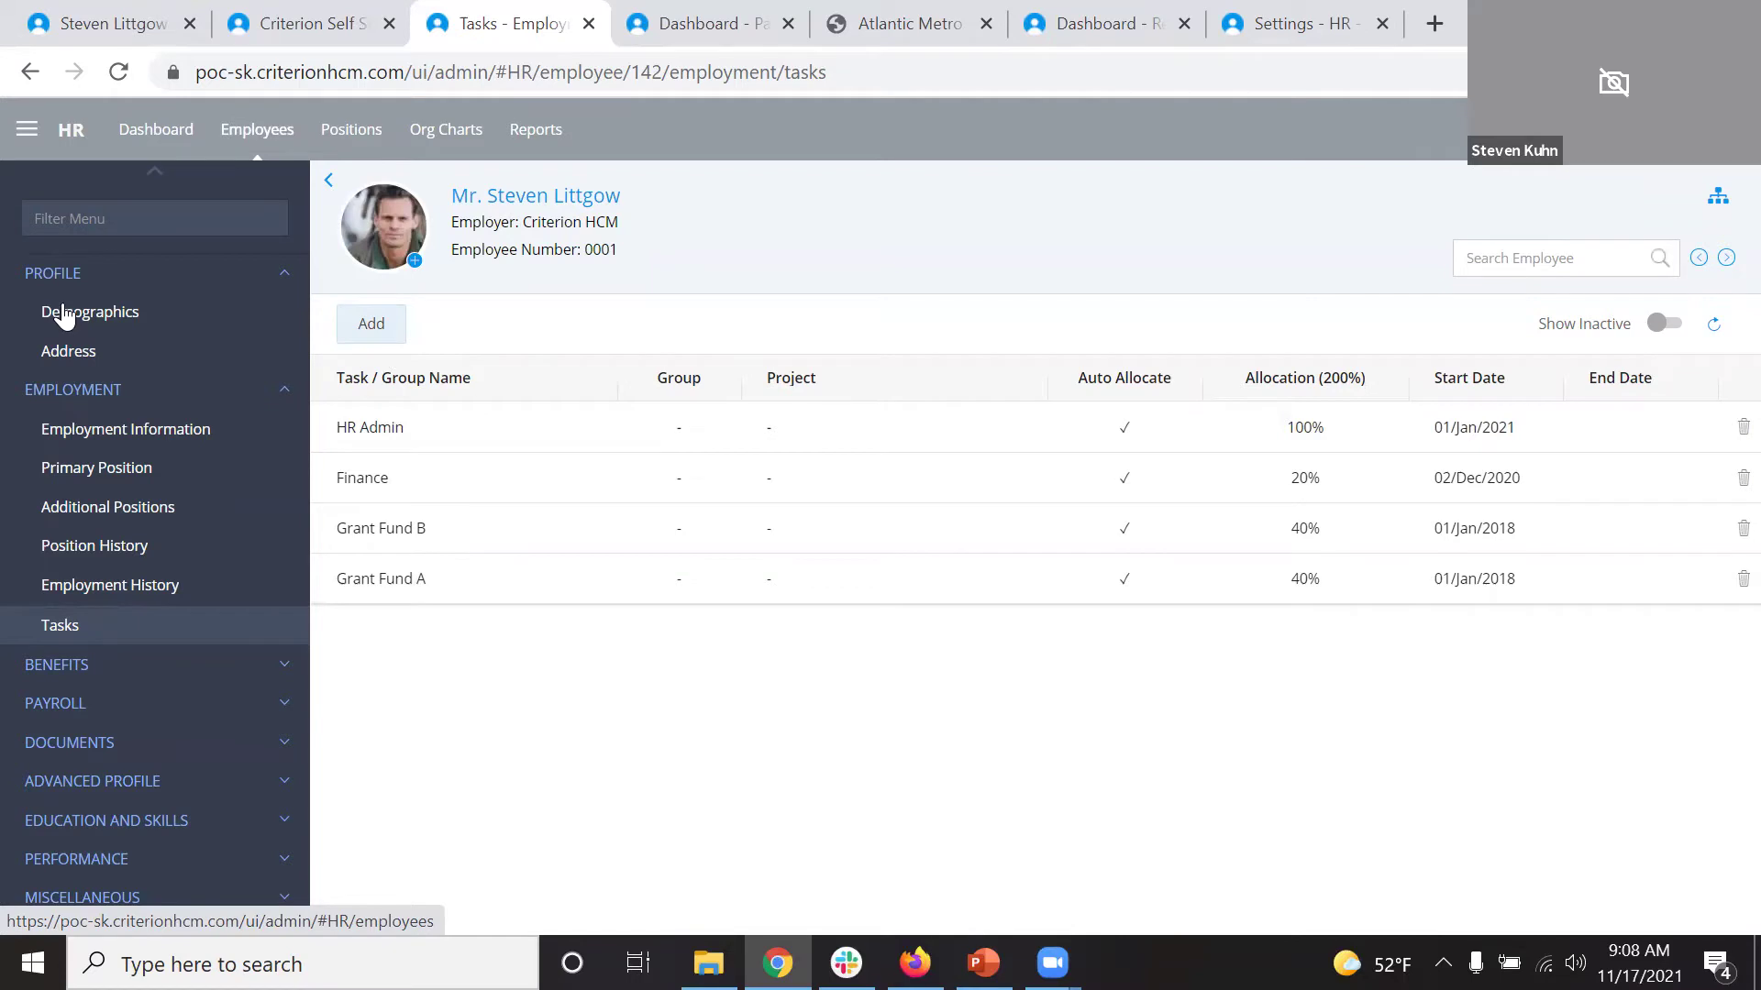
# Collapse the profile and employment sections and view the employee's time off plans under benefits.
pyautogui.click(63, 385)
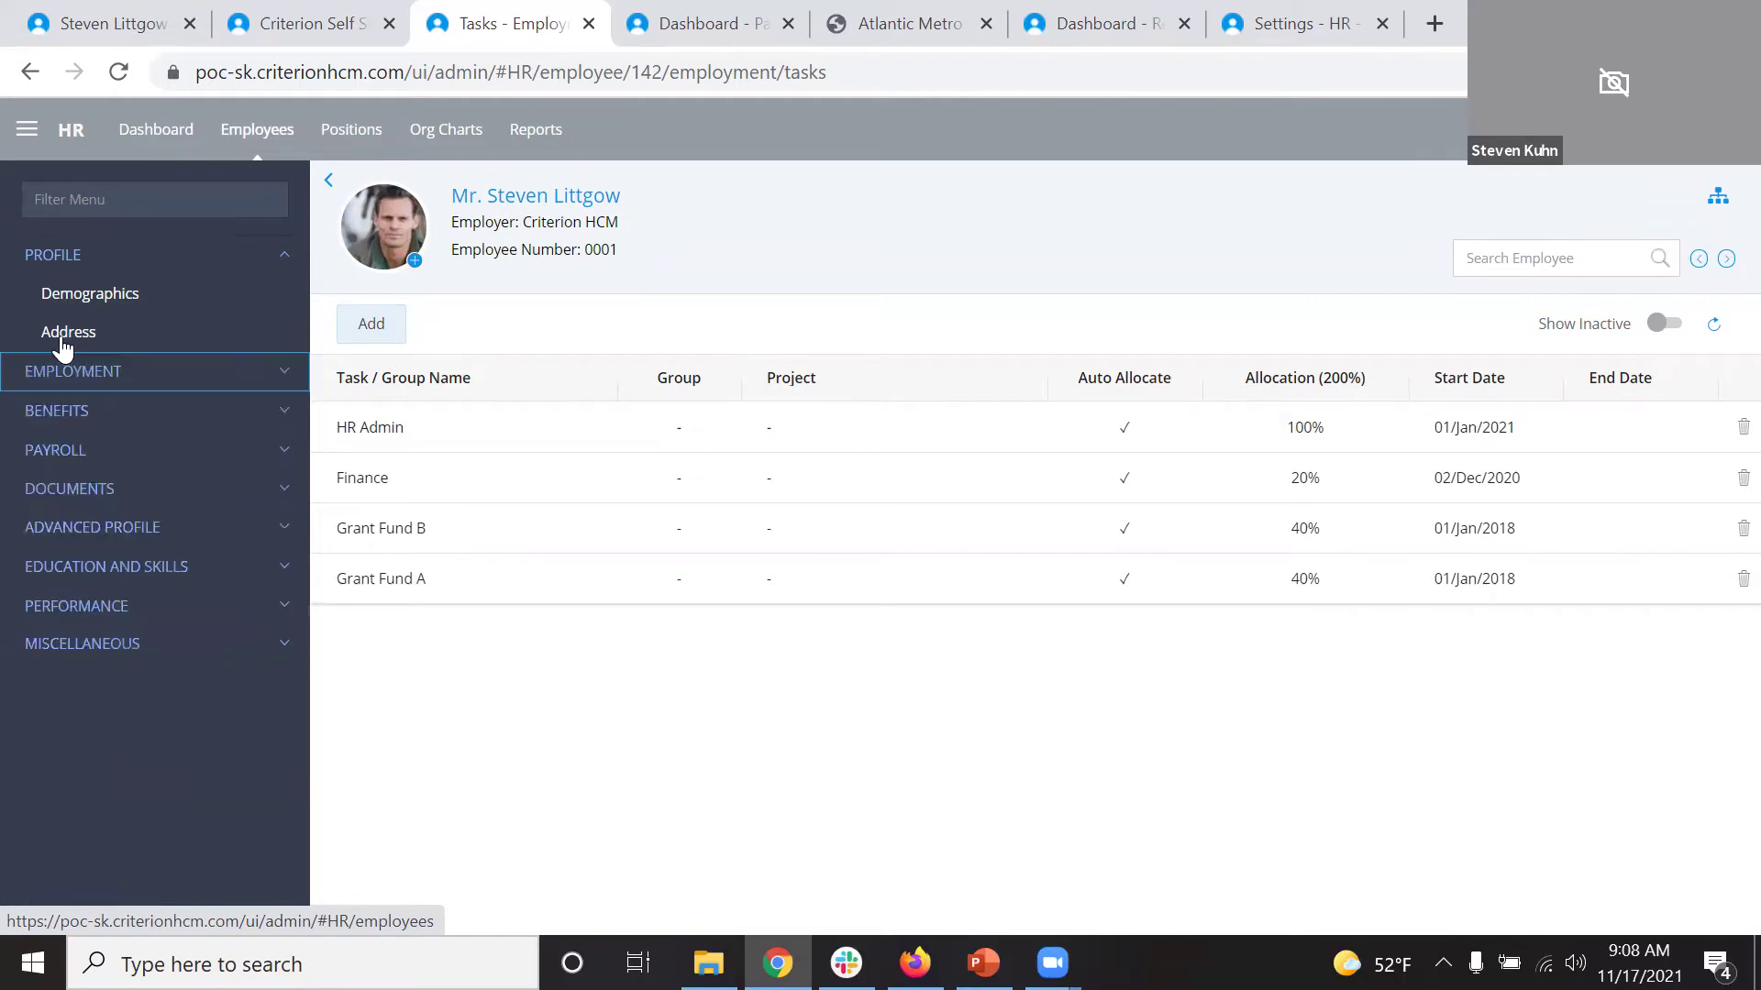
pyautogui.click(66, 263)
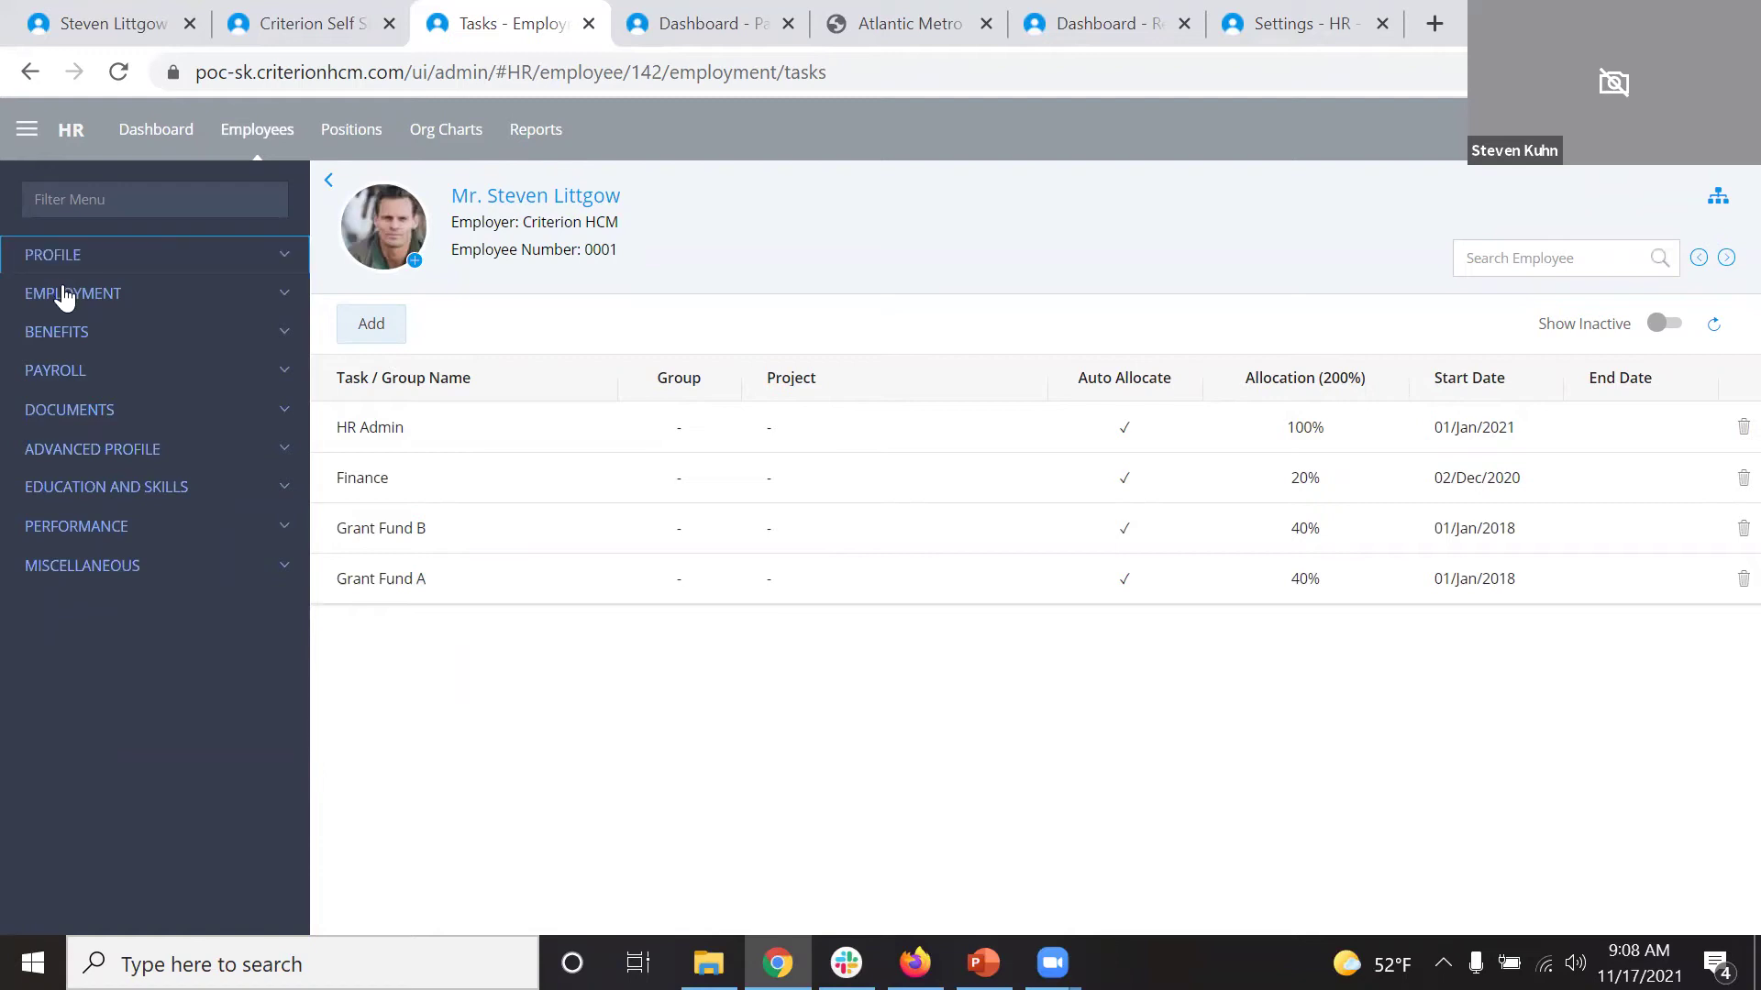
pyautogui.click(60, 332)
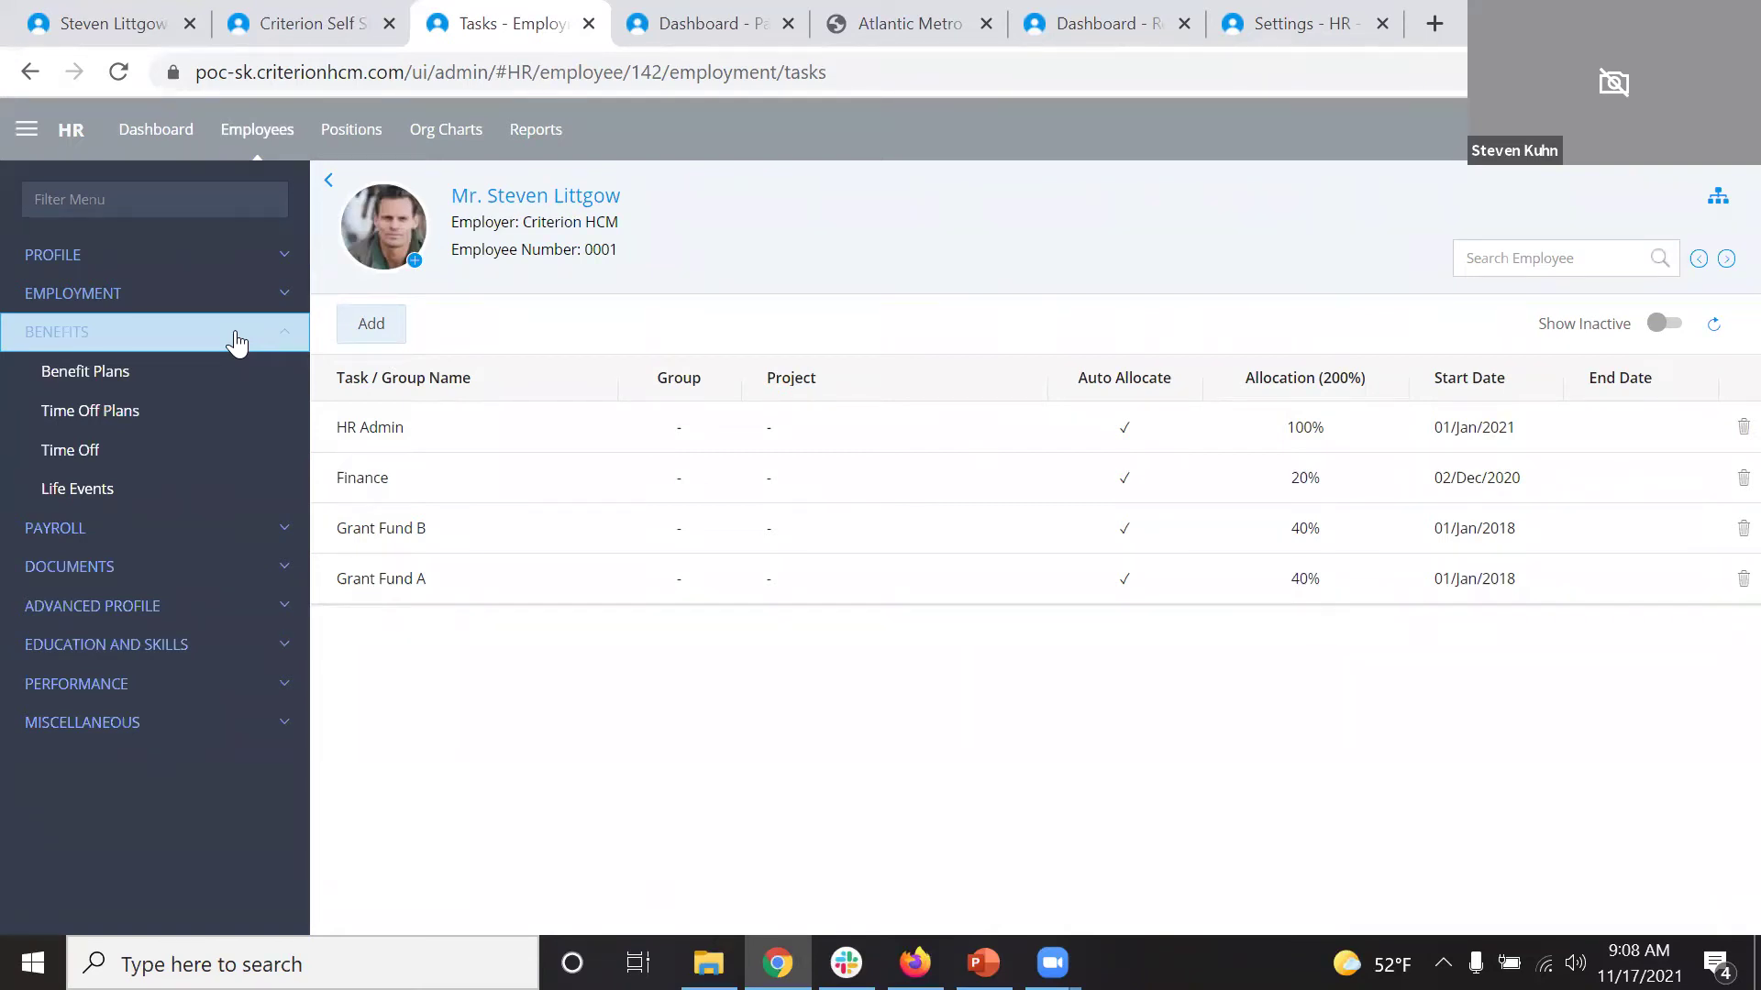
pyautogui.click(131, 410)
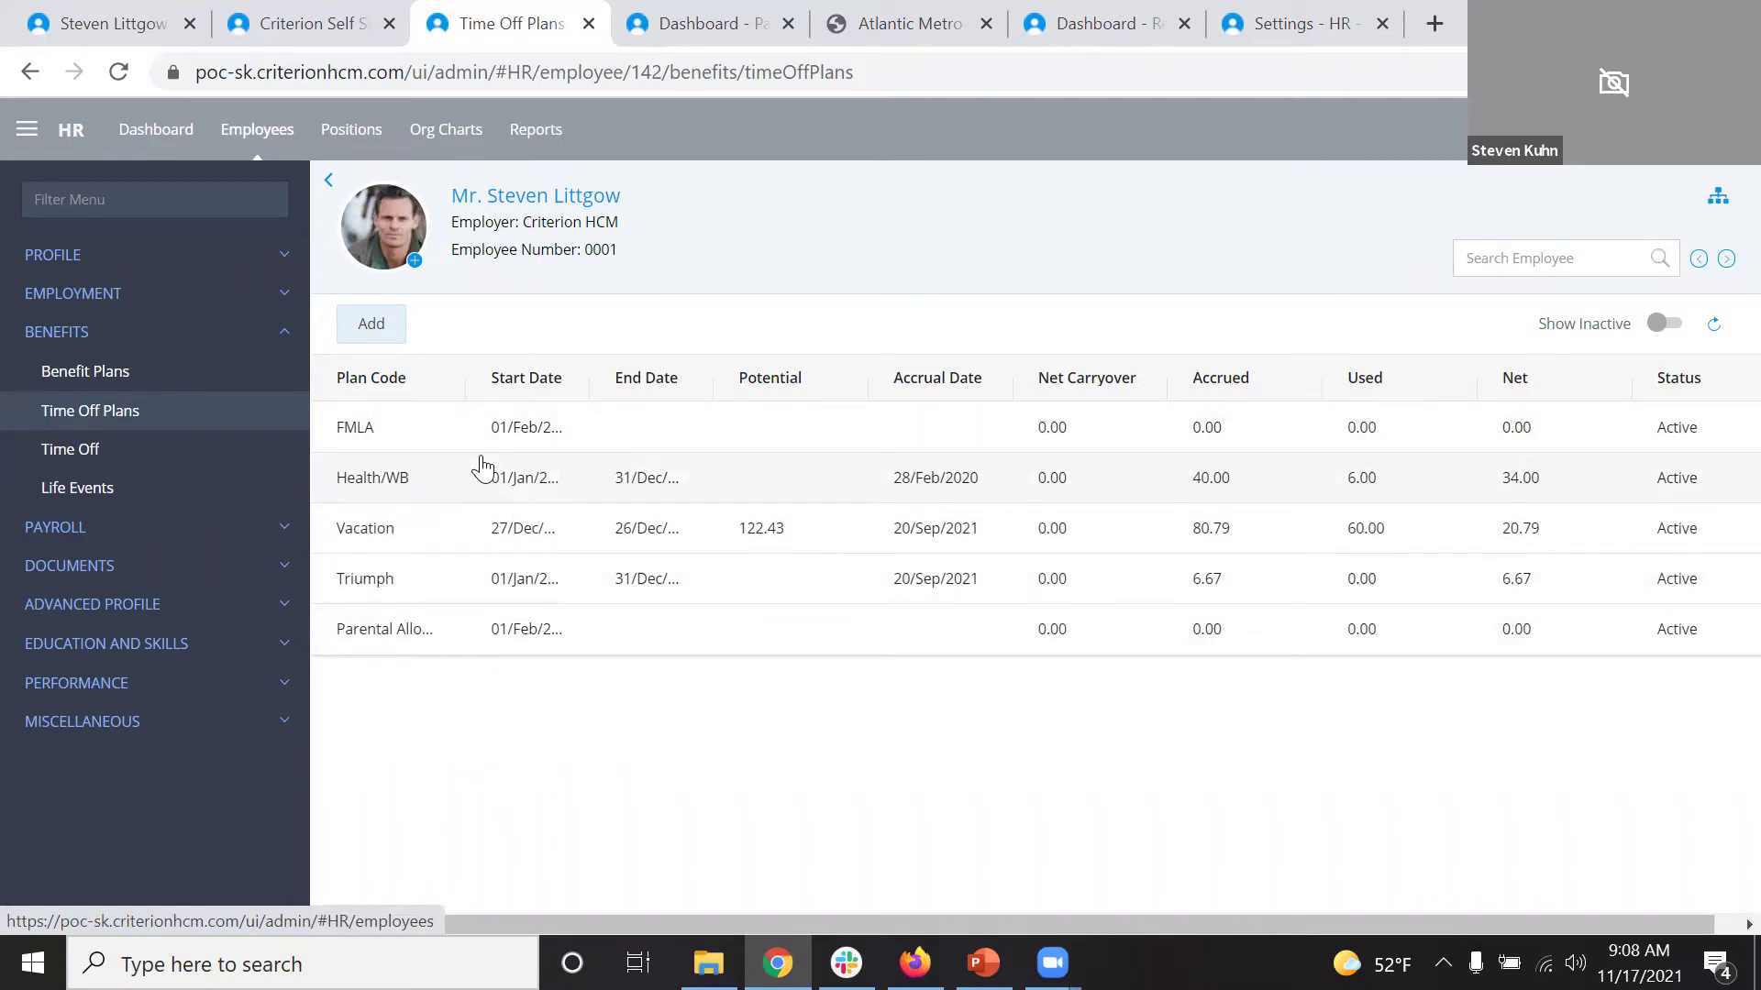
# Show the employee's 2021 time off as a calendar with its legend and review the months through December.
pyautogui.click(110, 449)
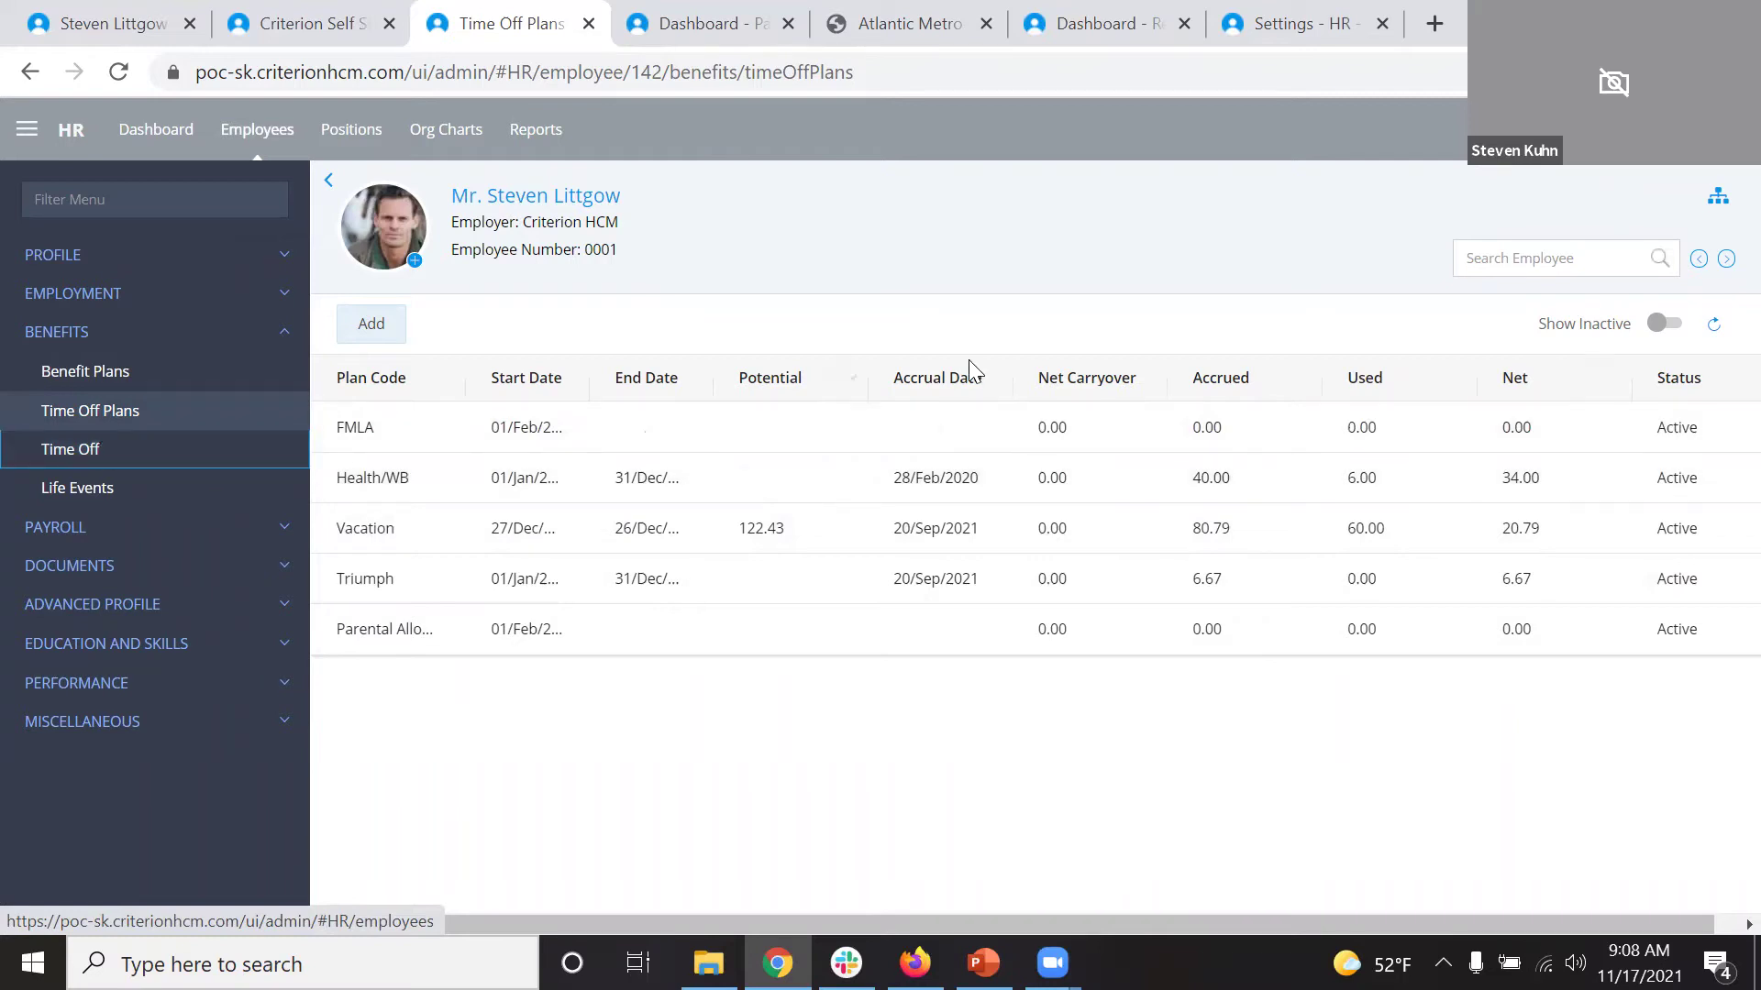
pyautogui.click(266, 408)
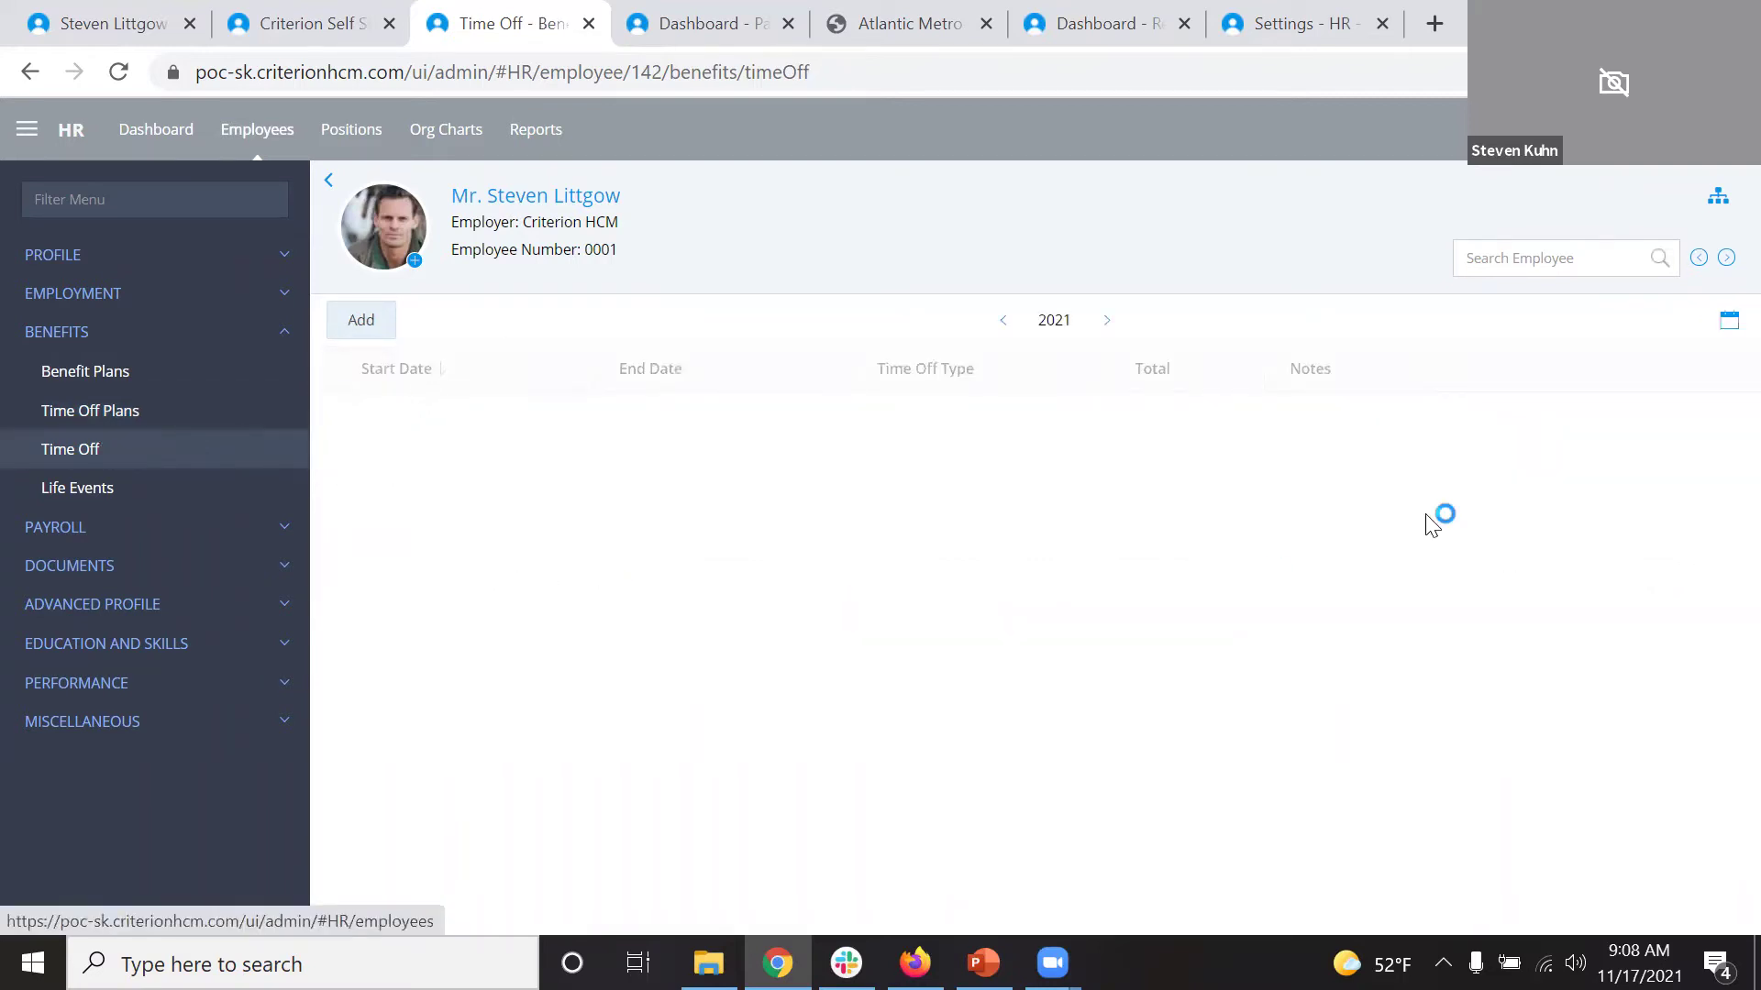
pyautogui.click(1729, 320)
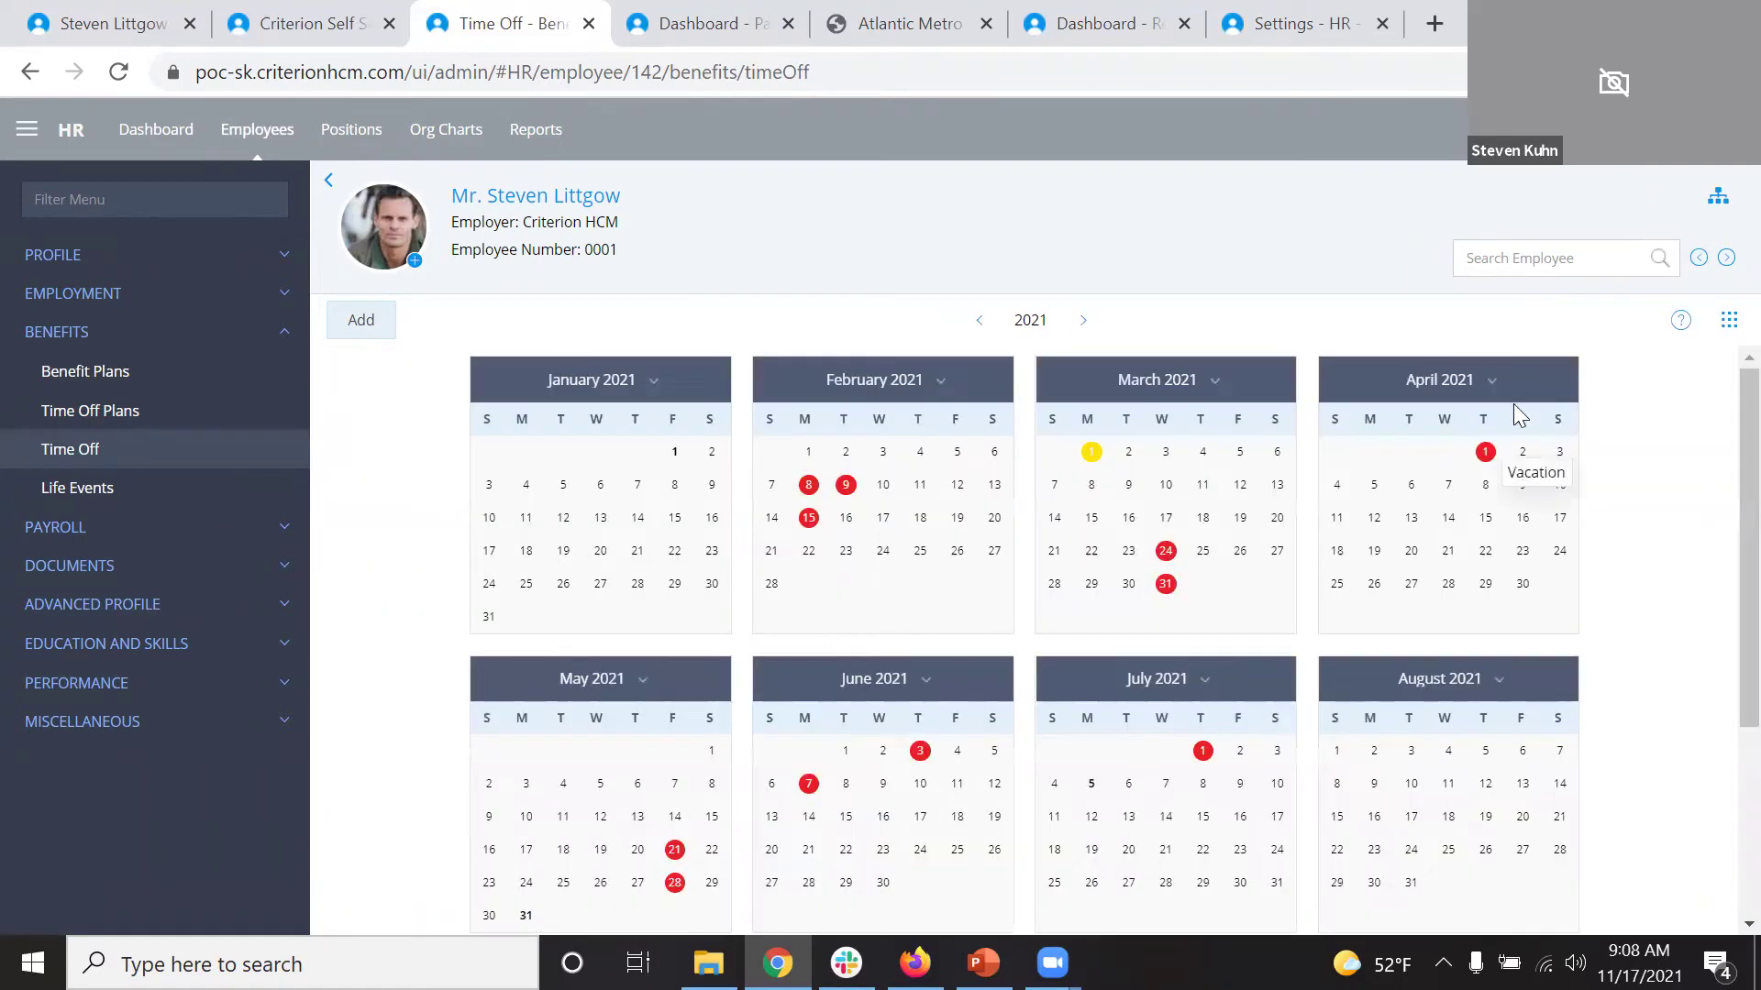
pyautogui.click(1682, 321)
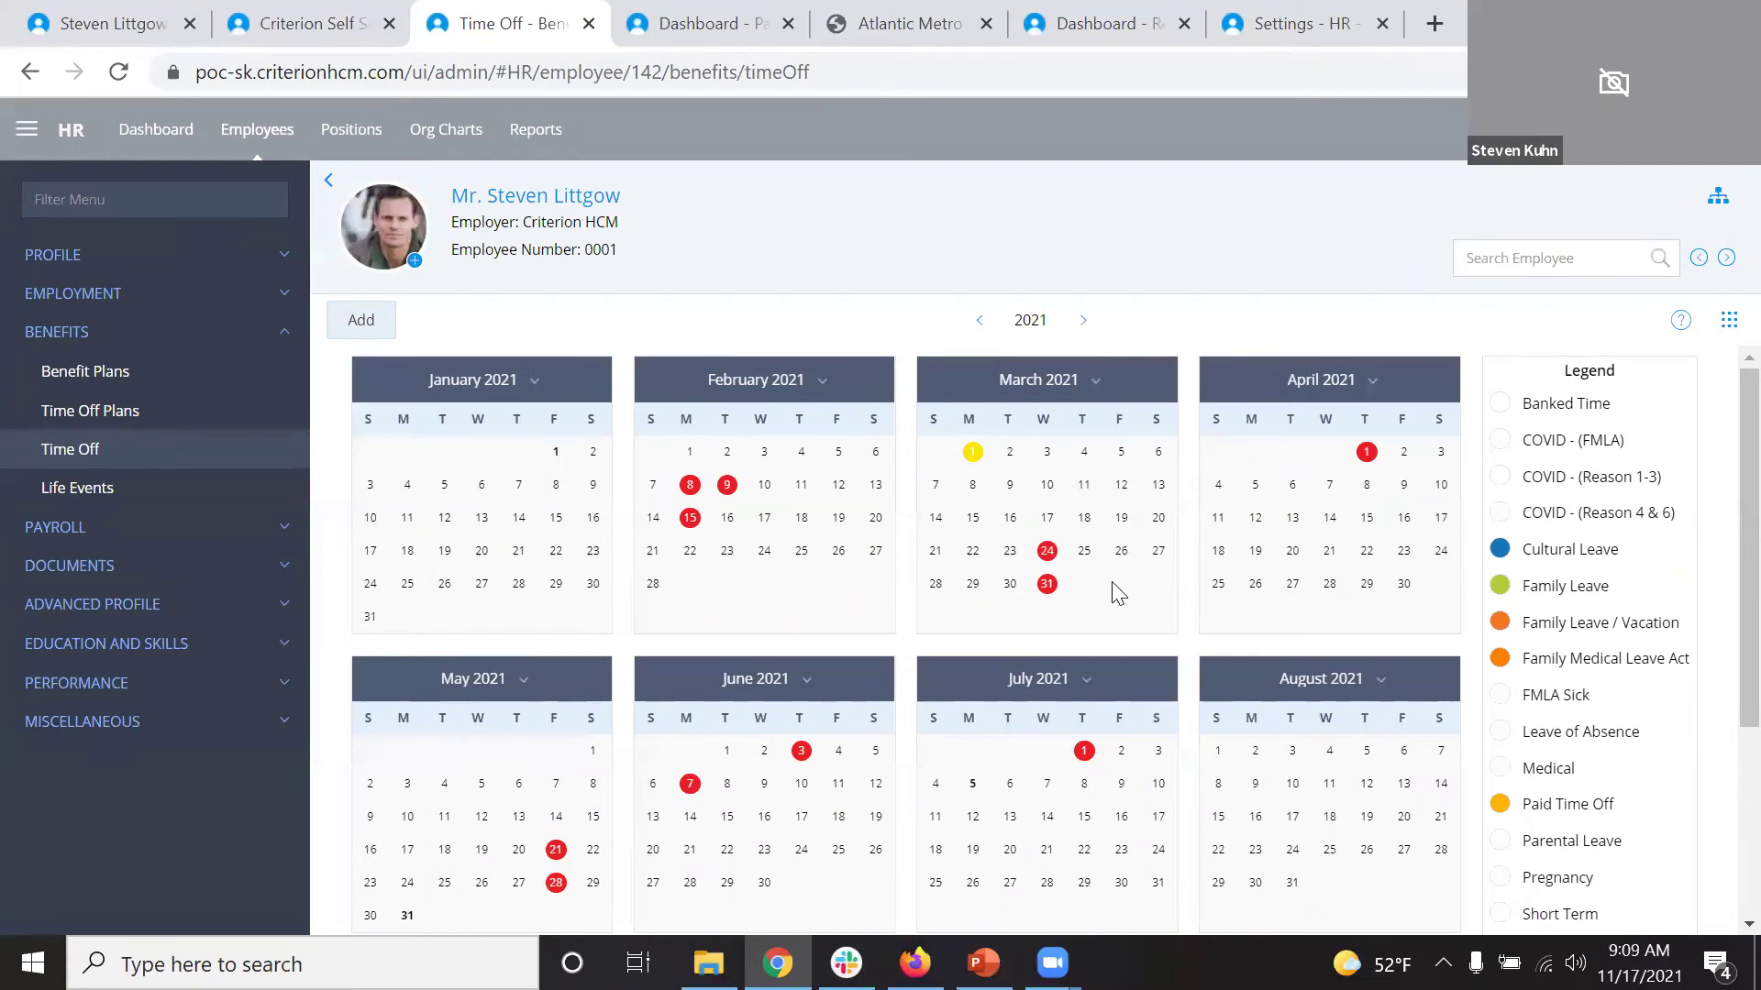
pyautogui.scroll(-1, 1119, 591)
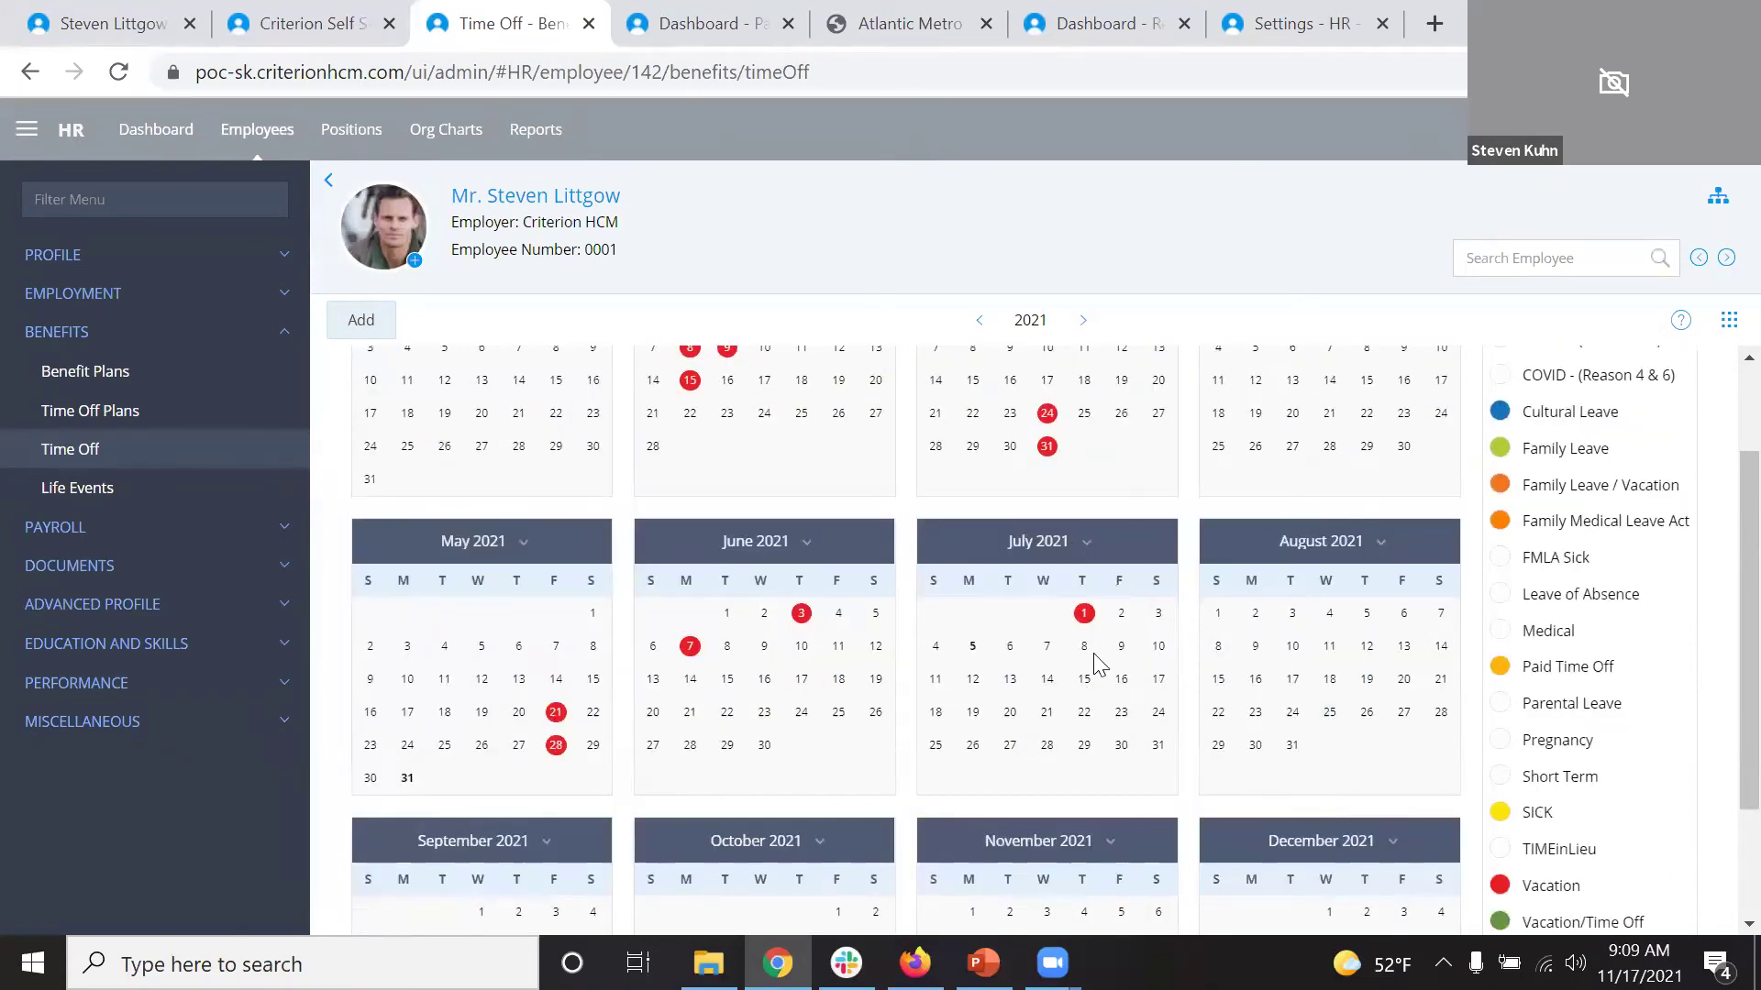
pyautogui.scroll(-2, 1231, 647)
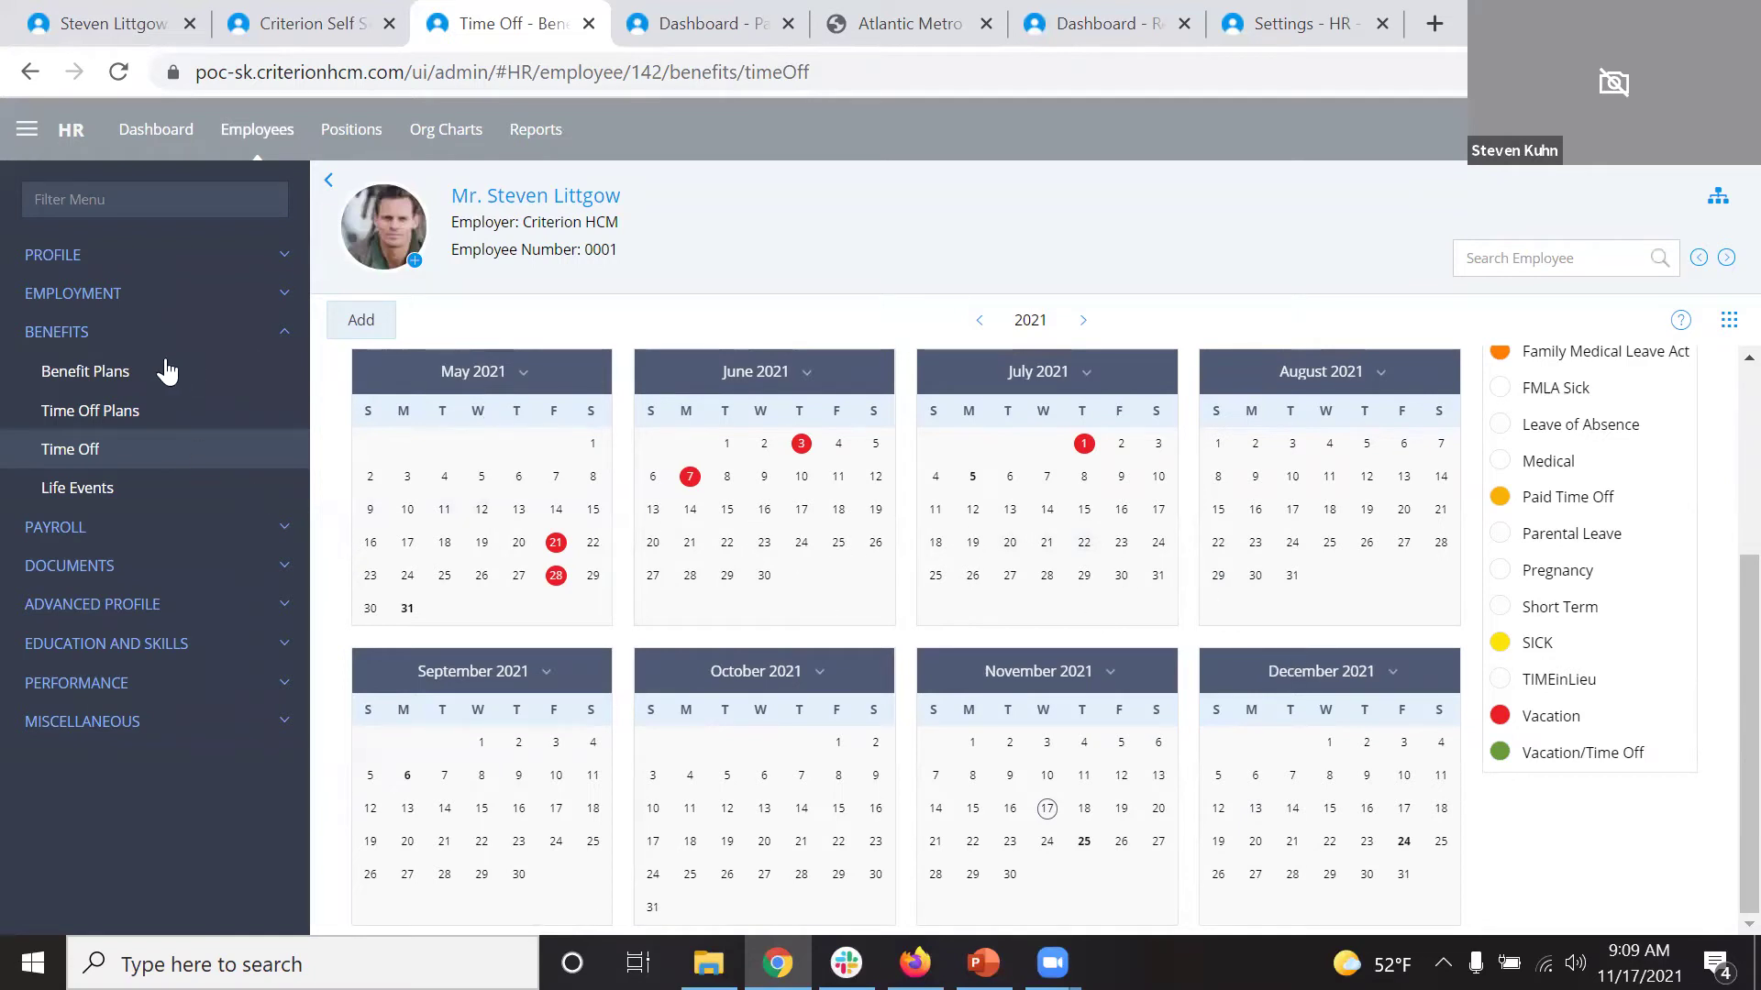
# Collapse the benefits section and view the document categories in the employee's record.
pyautogui.click(106, 332)
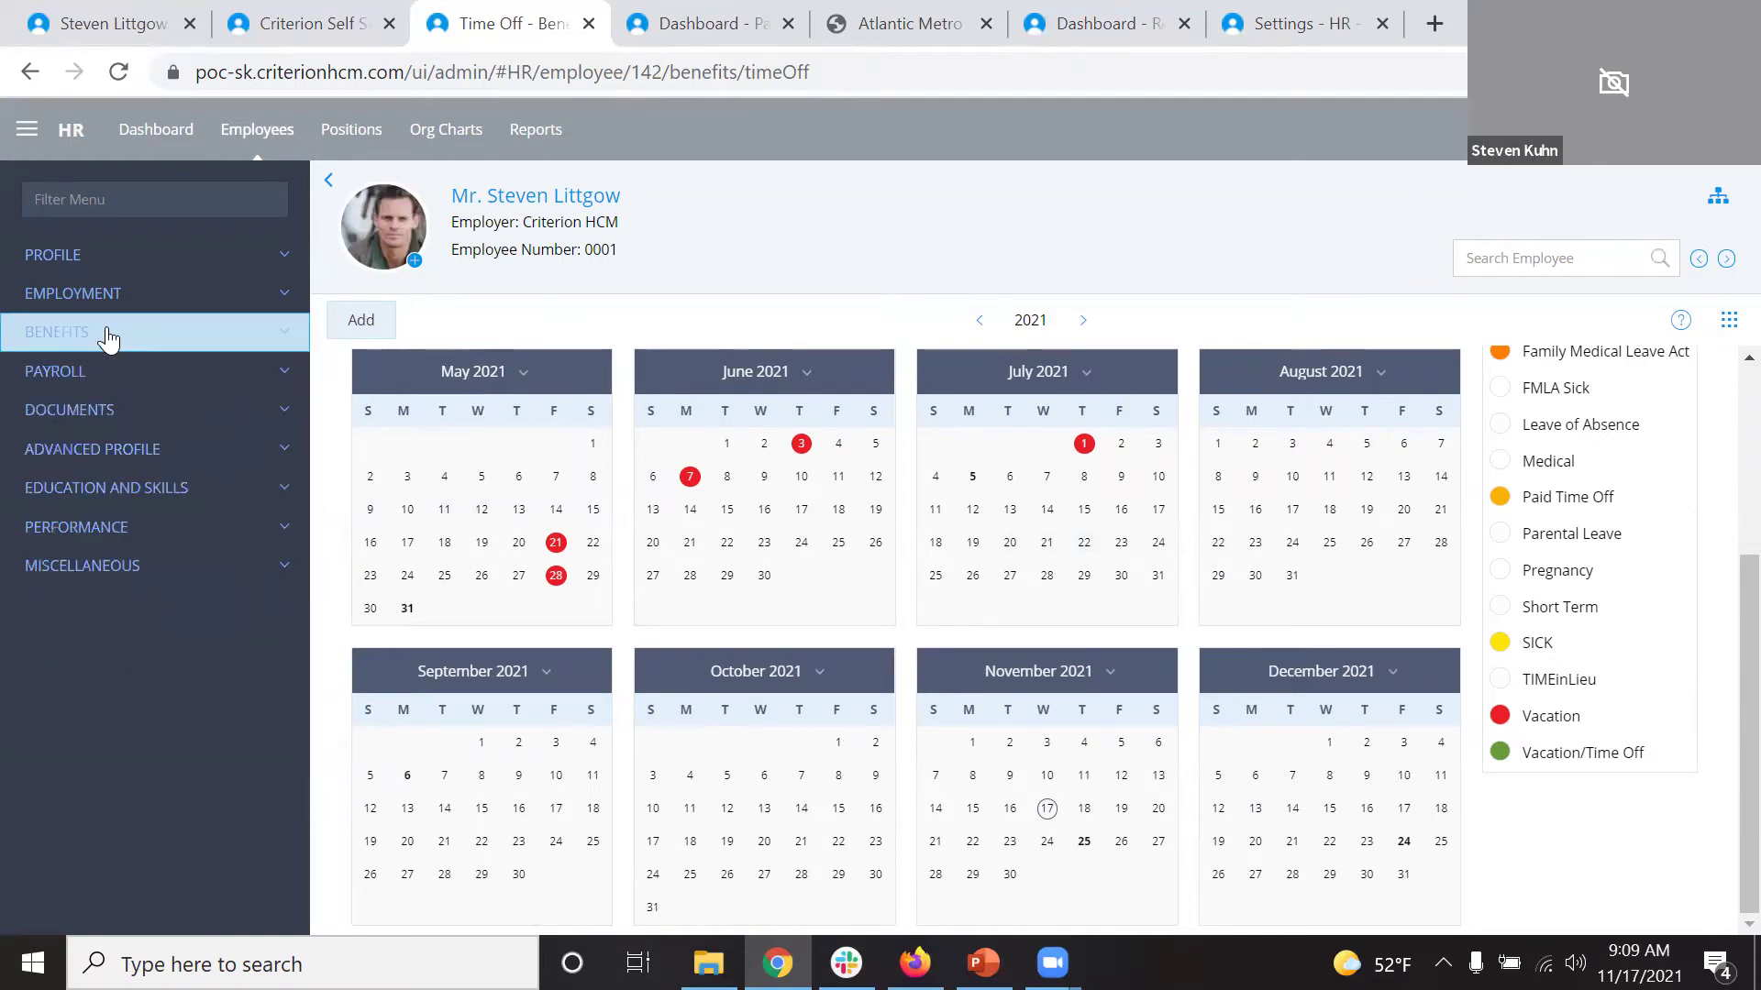
pyautogui.click(80, 406)
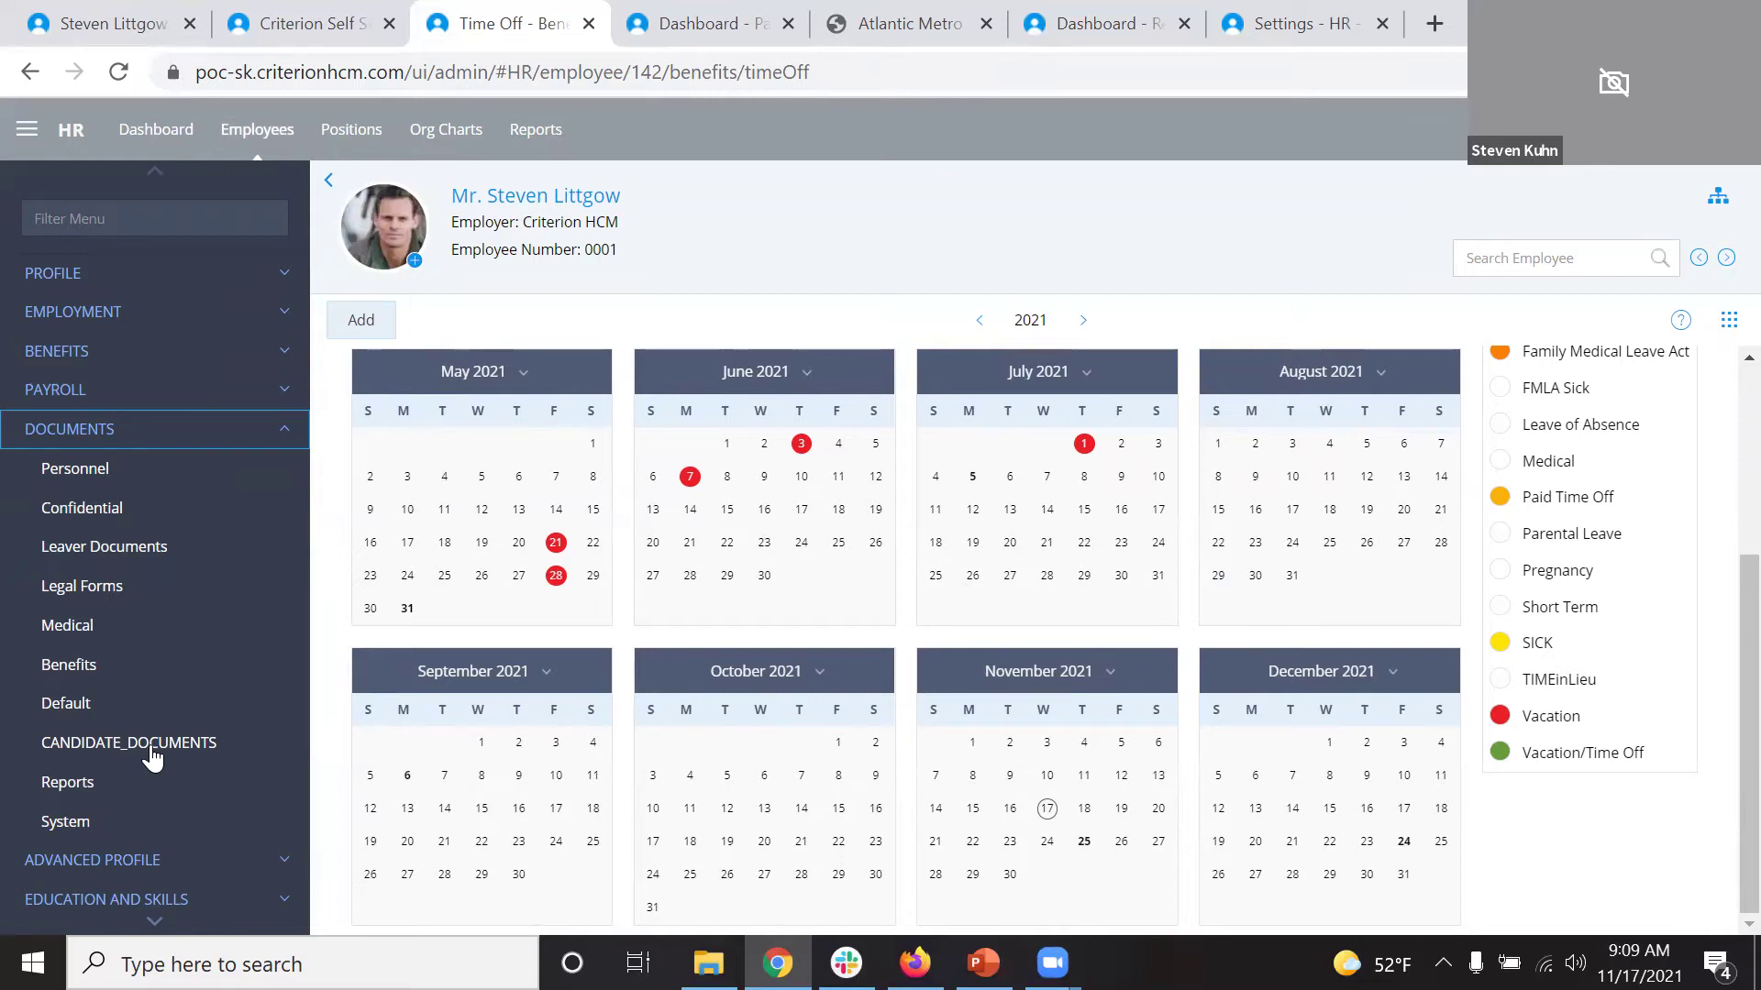
pyautogui.click(73, 440)
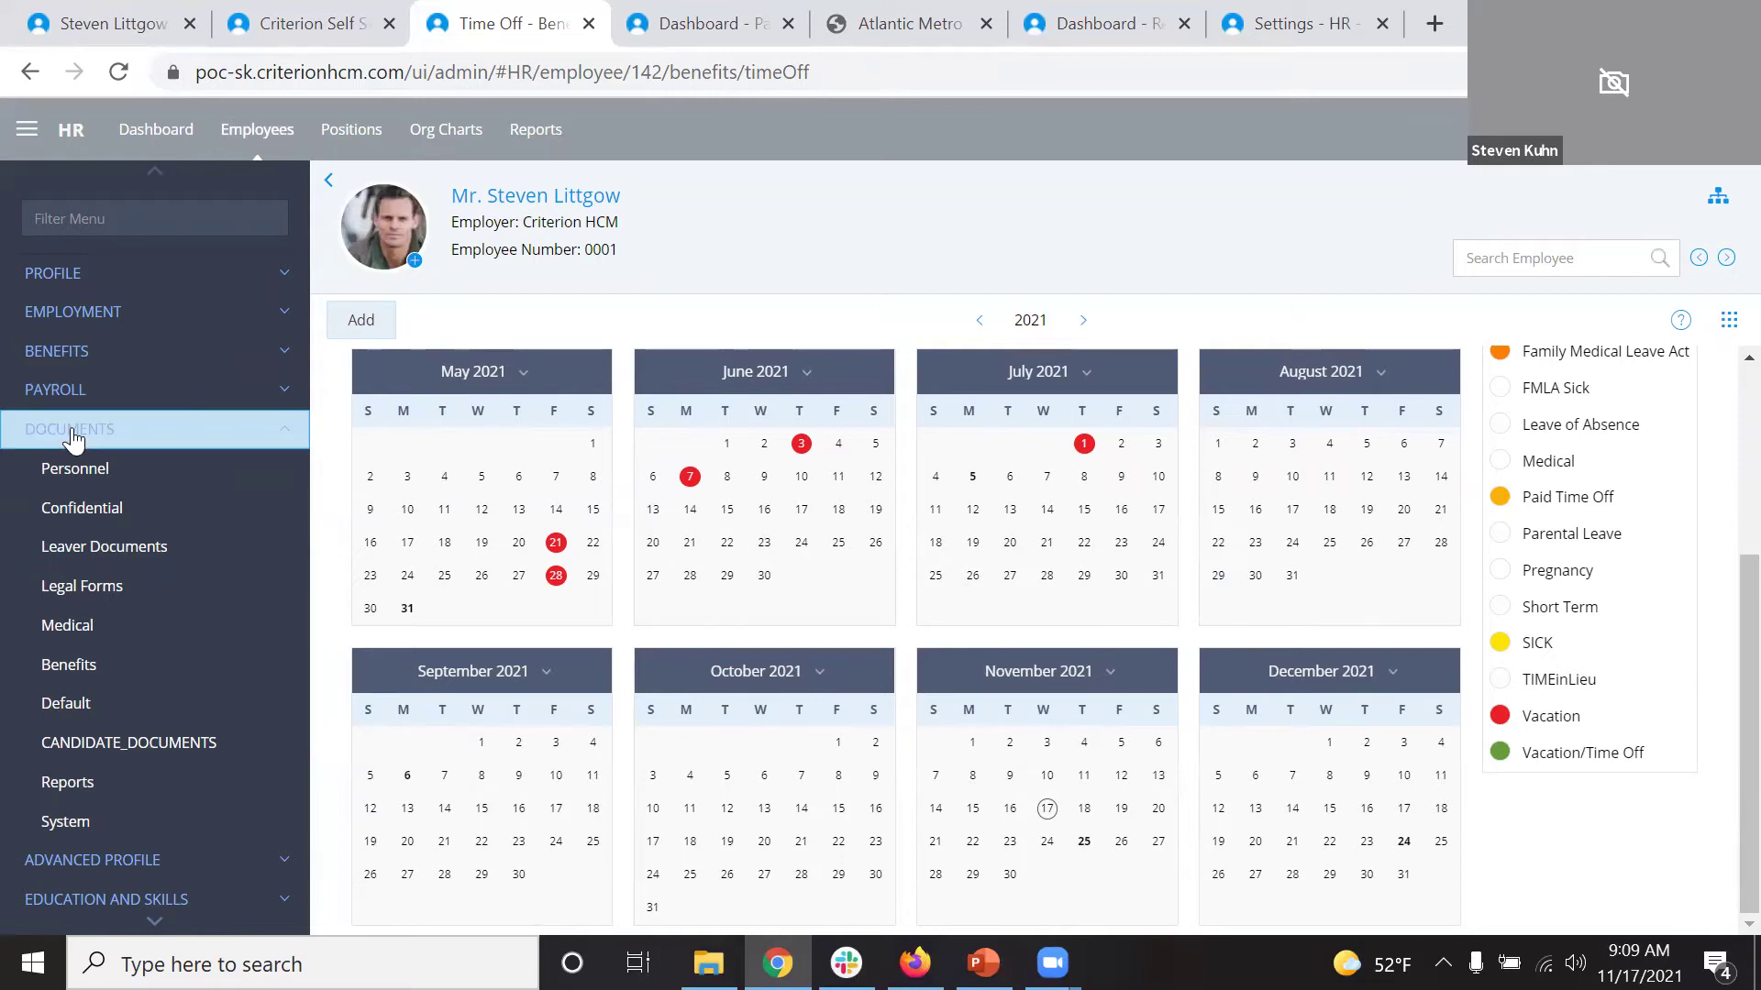
pyautogui.click(73, 438)
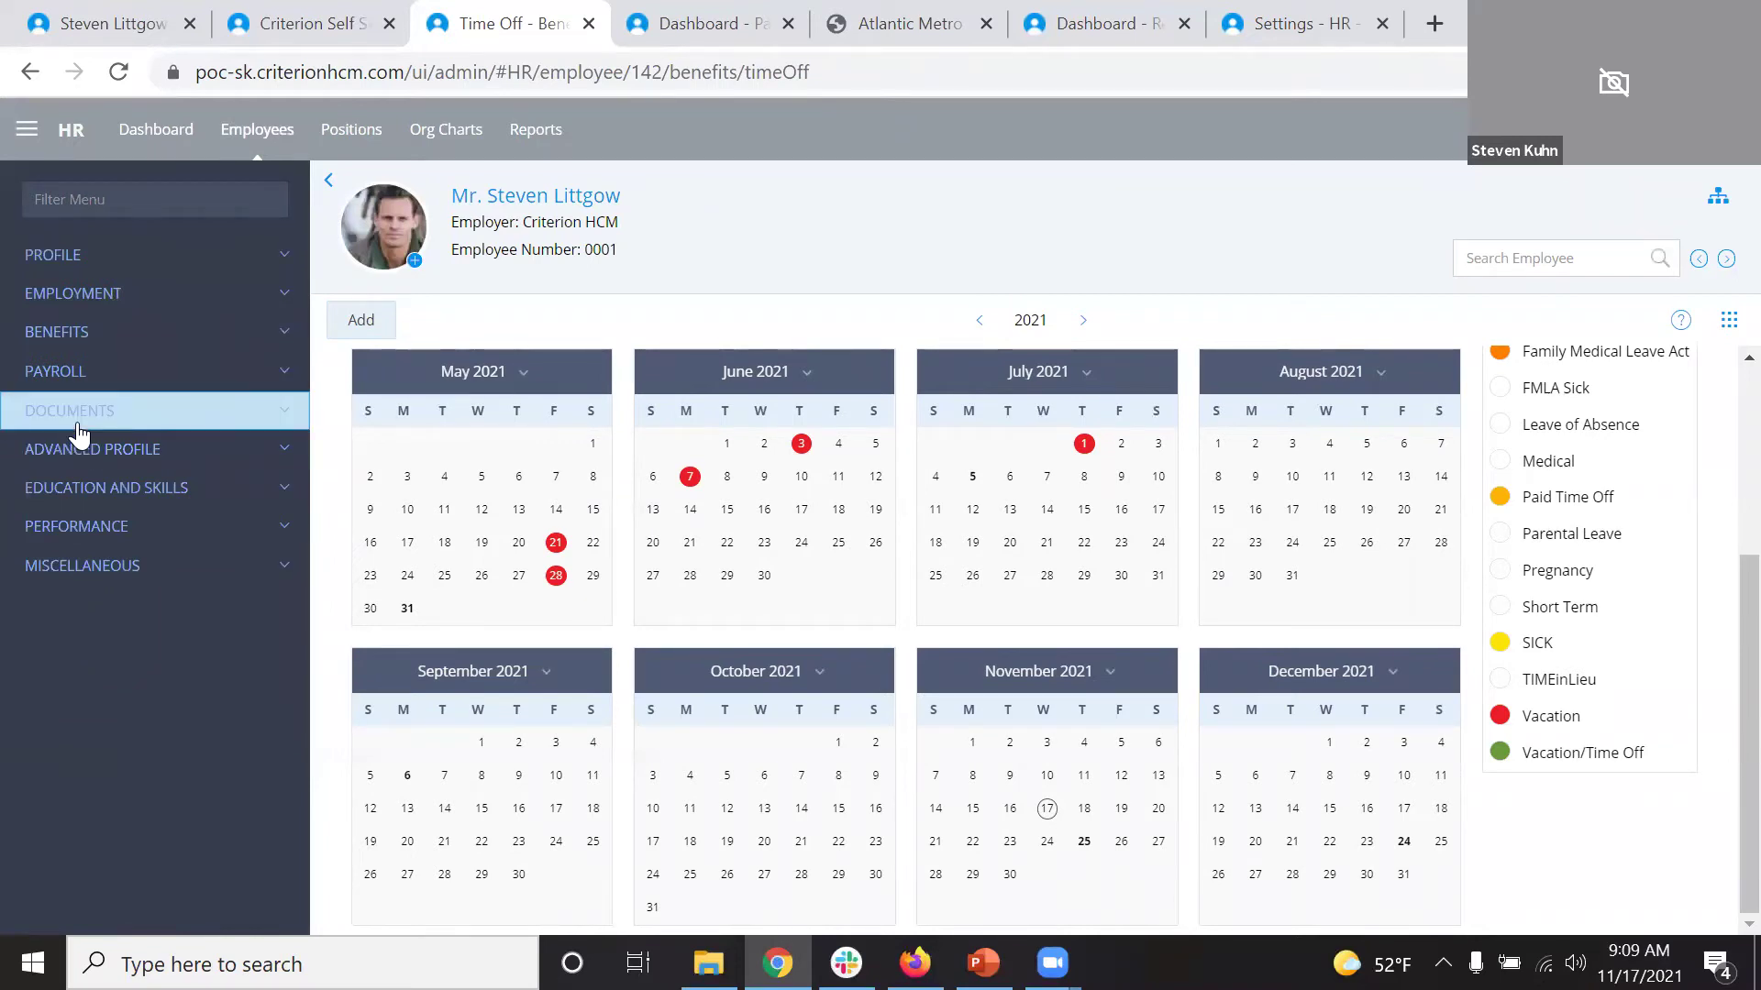
# View the employee's certifications and courses under education and skills.
pyautogui.click(130, 500)
pyautogui.click(74, 605)
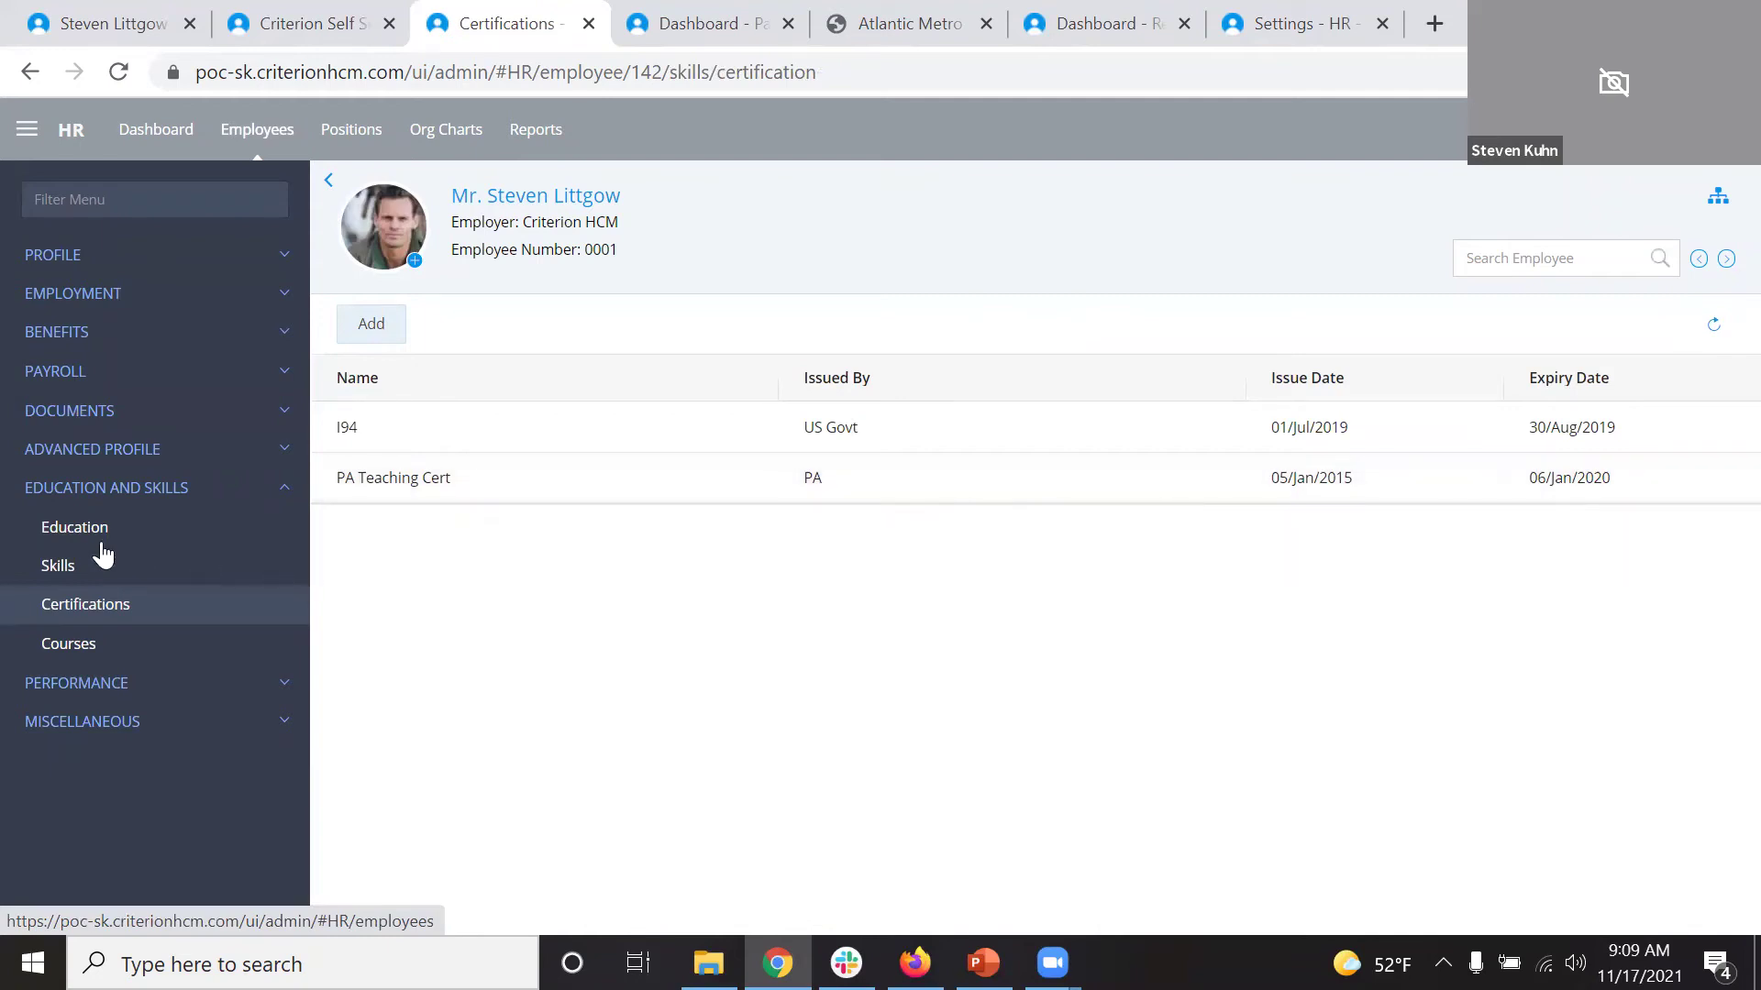
pyautogui.click(97, 649)
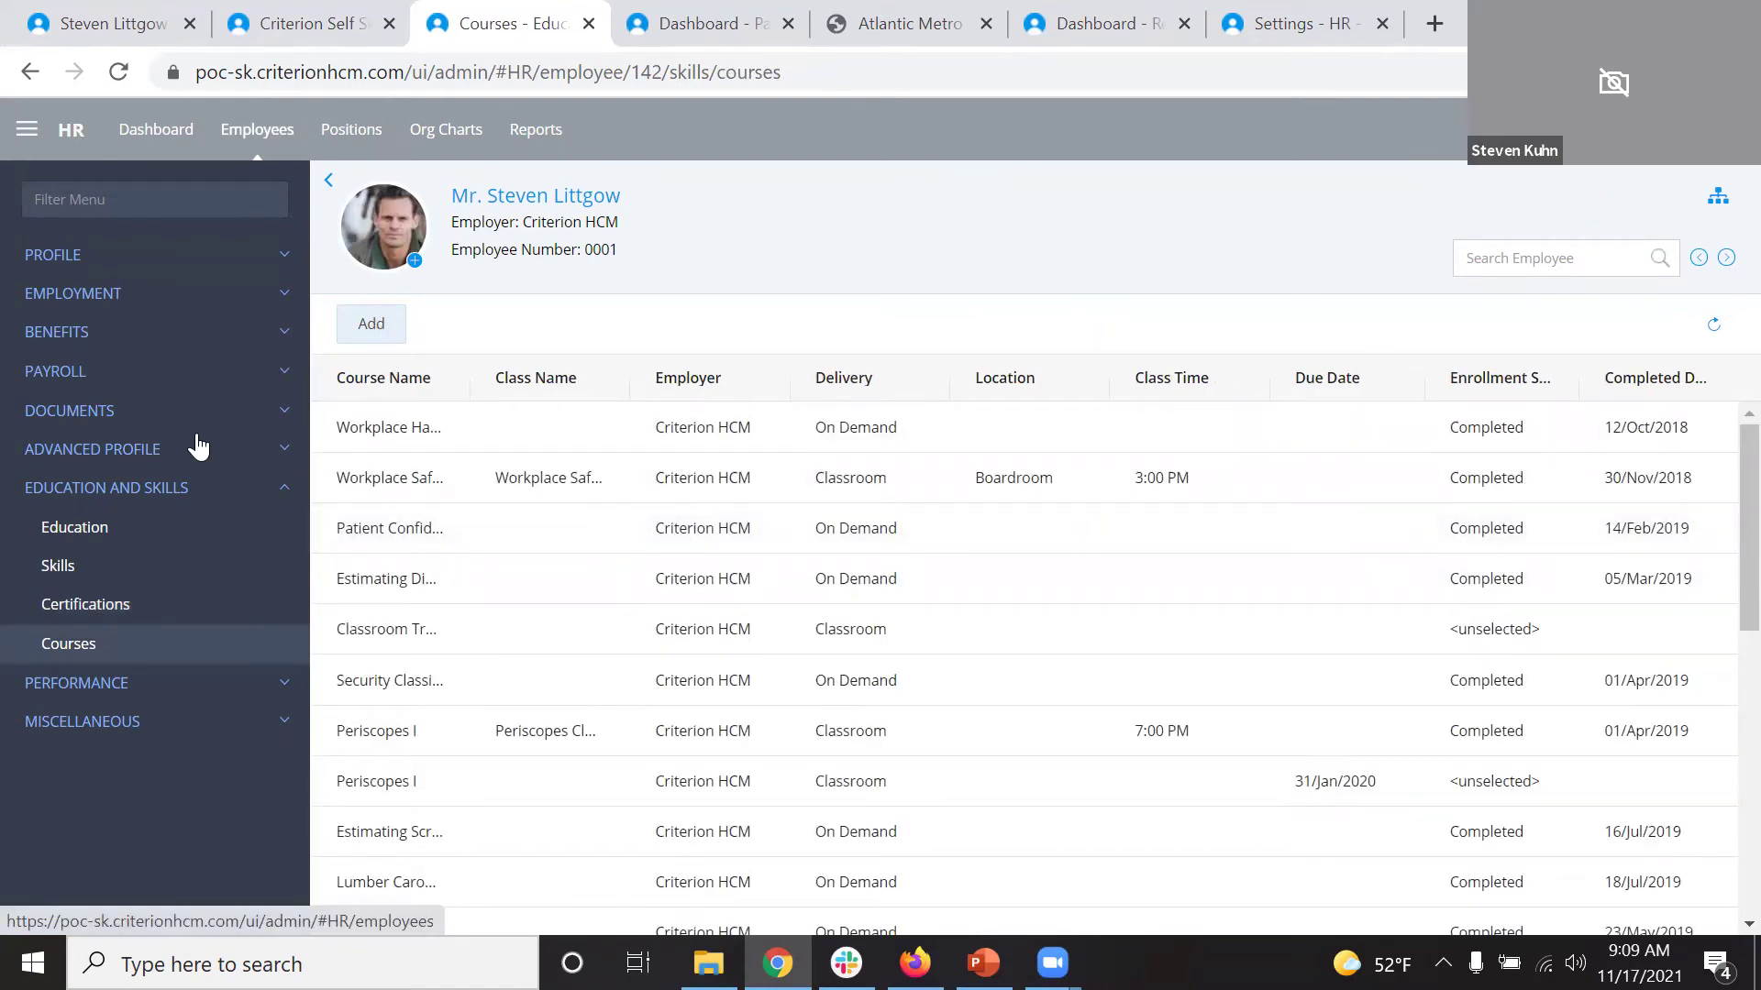
pyautogui.click(180, 493)
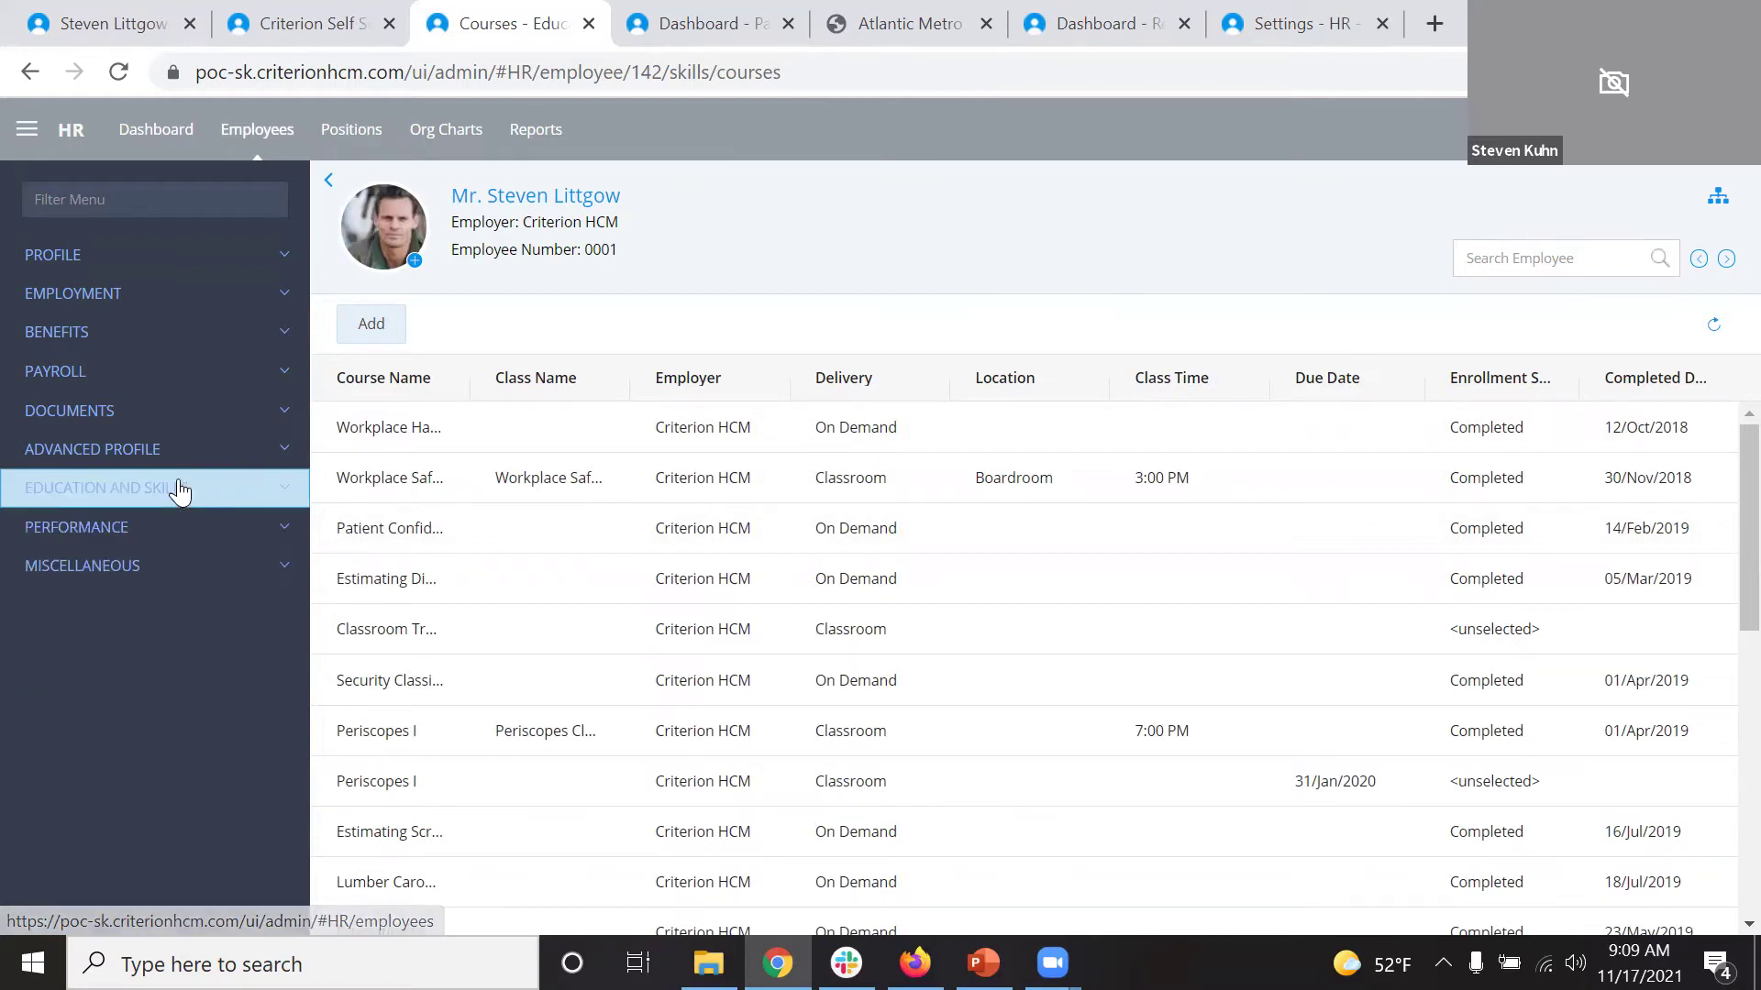
# Open the employee's 360 for Promotion performance review and examine the feedback on the last assignment question.
pyautogui.click(126, 532)
pyautogui.click(73, 609)
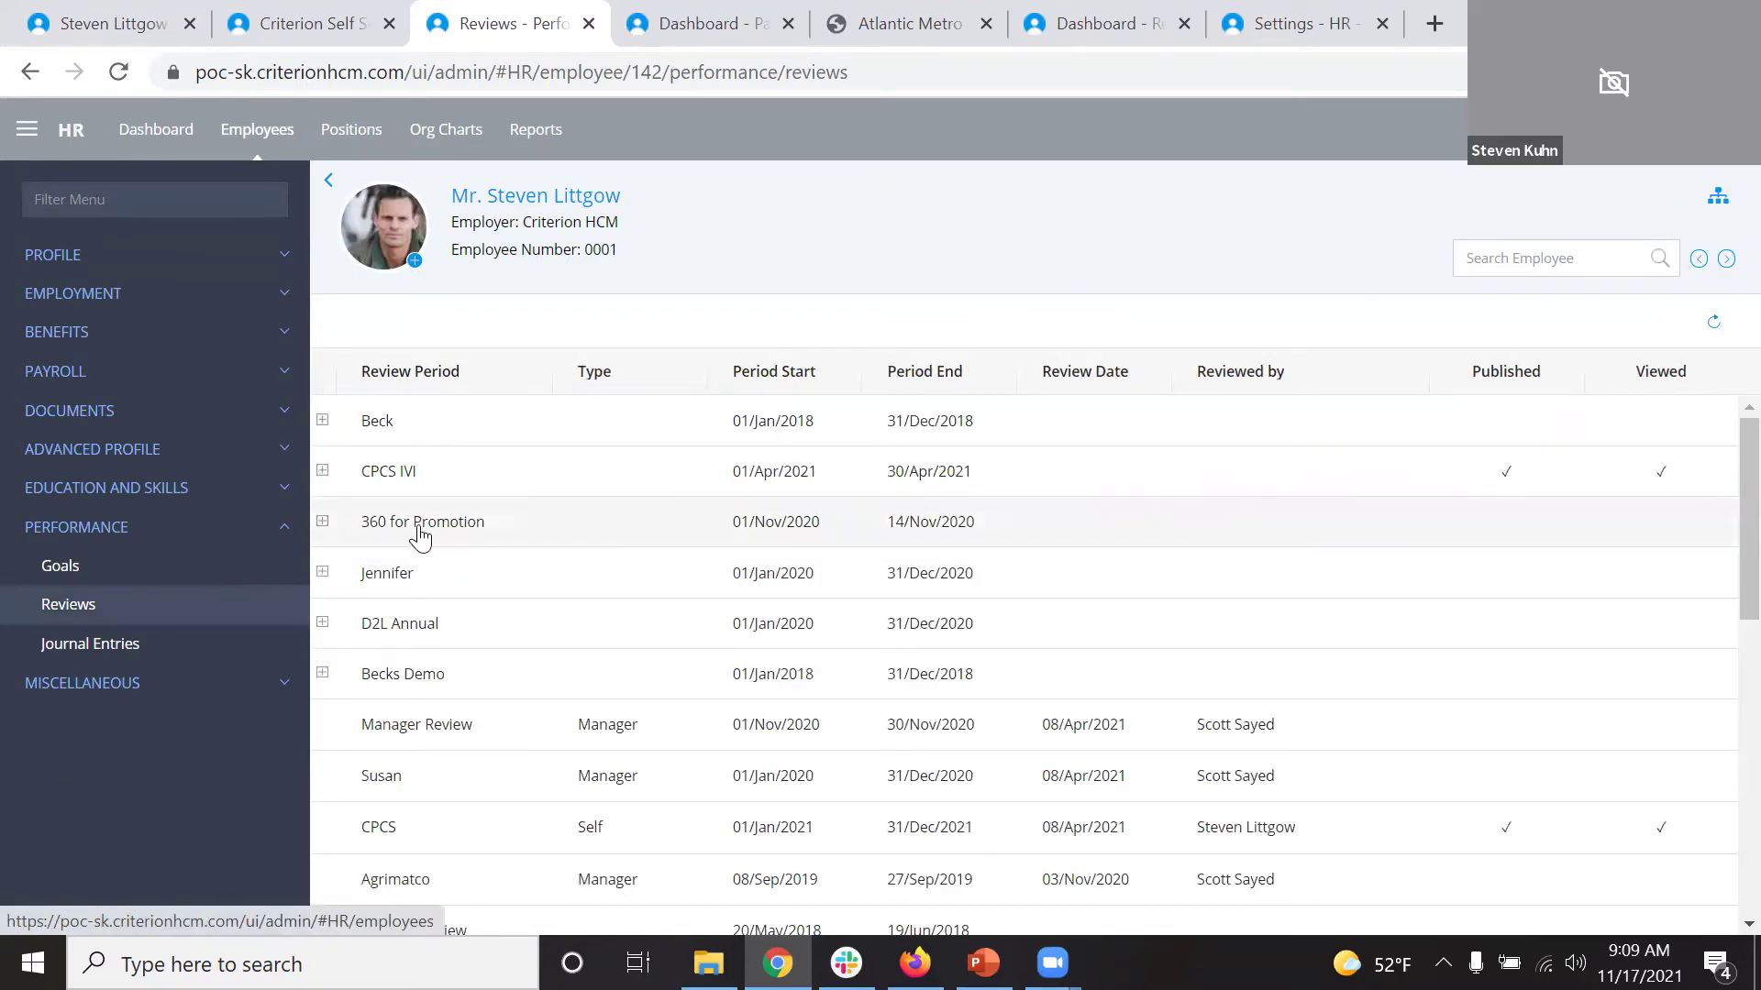
pyautogui.click(365, 527)
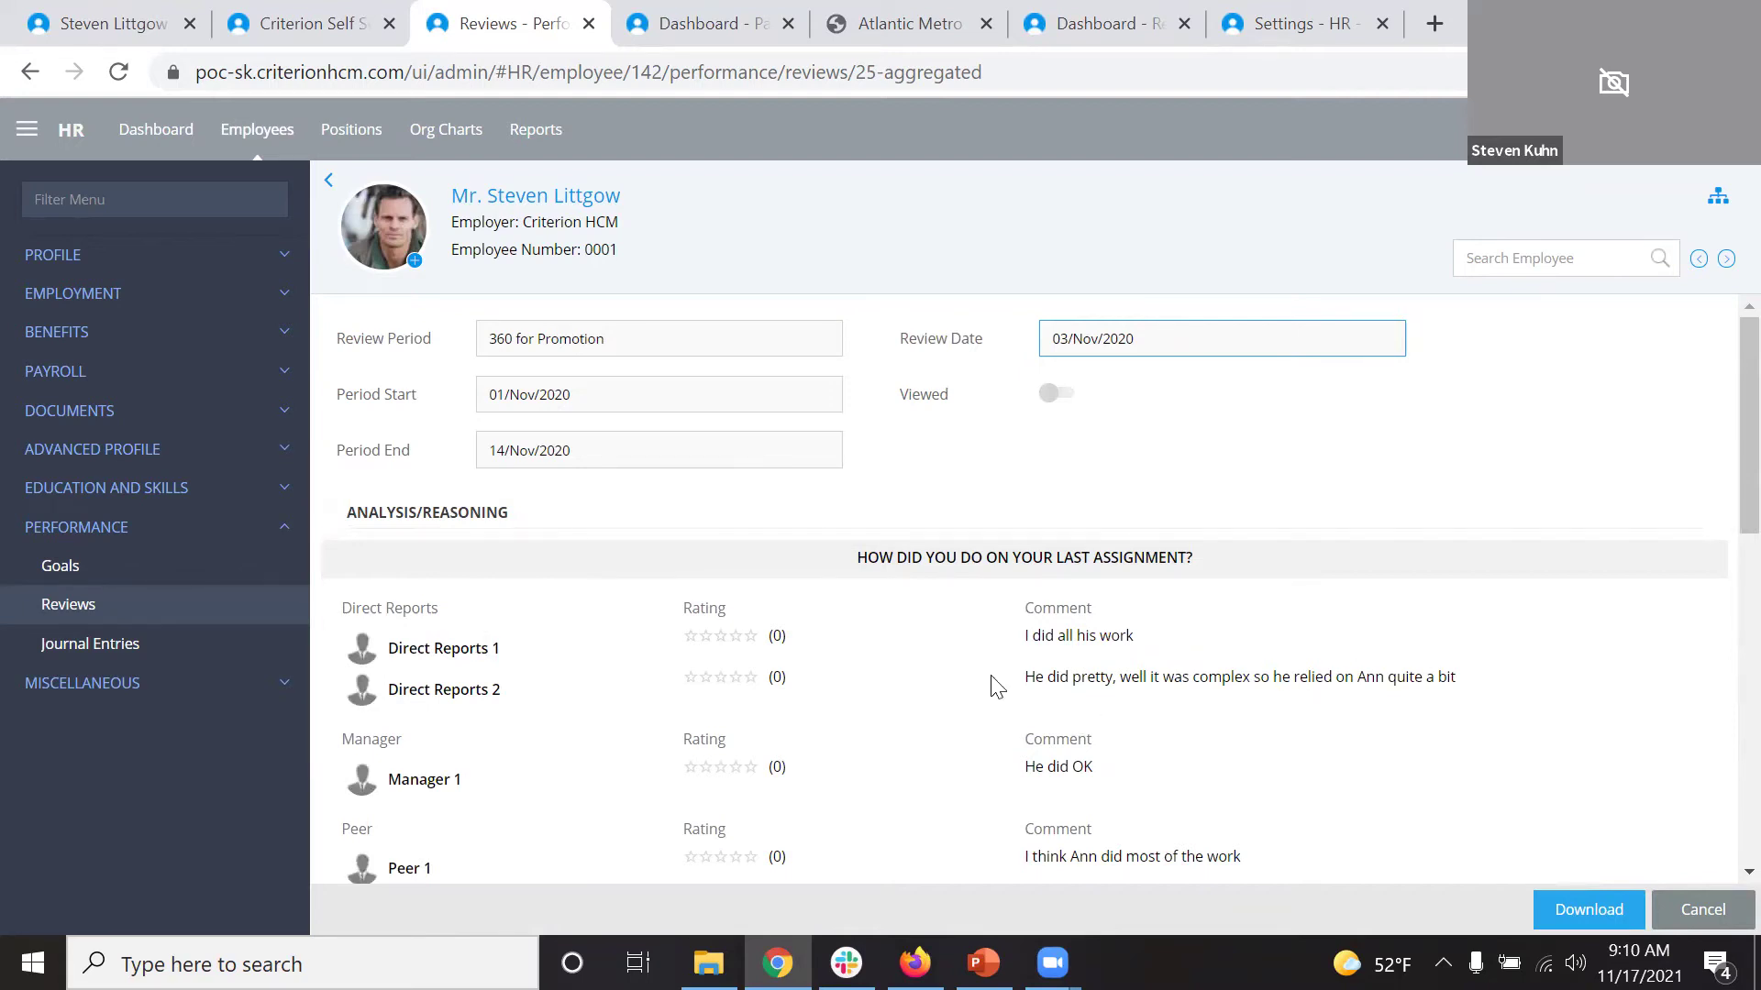
pyautogui.scroll(-2, 789, 674)
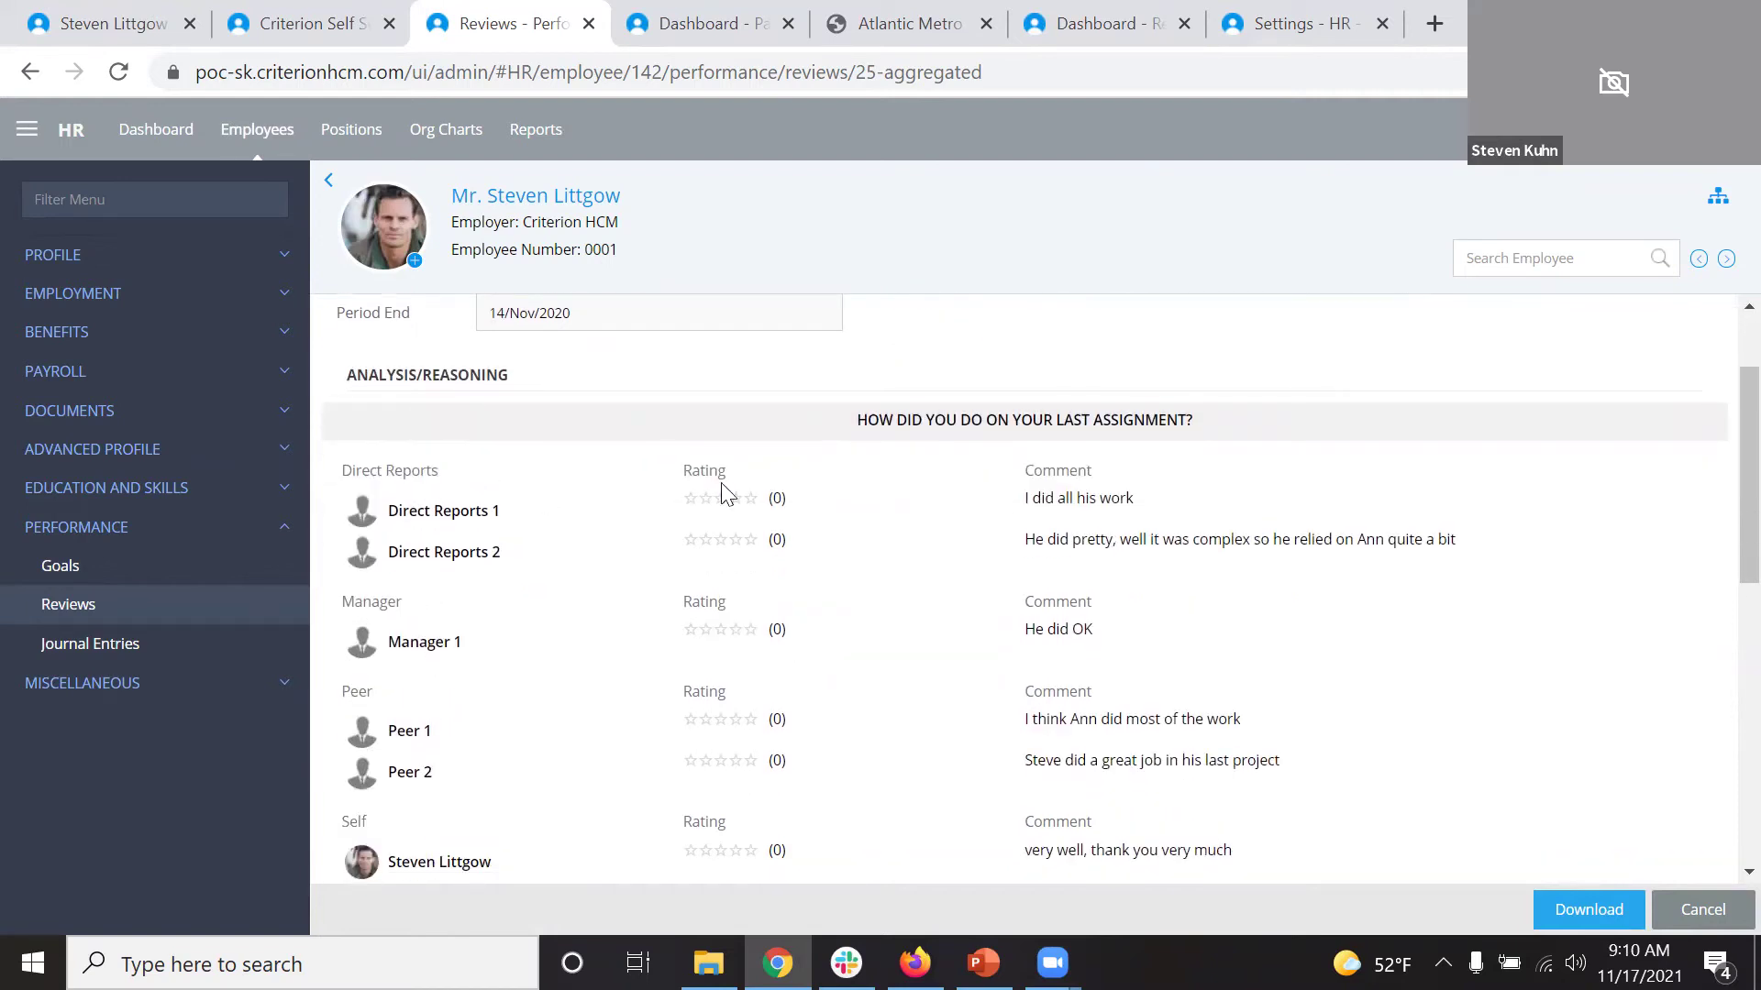
pyautogui.moveTo(858, 422); pyautogui.dragTo(1207, 433)
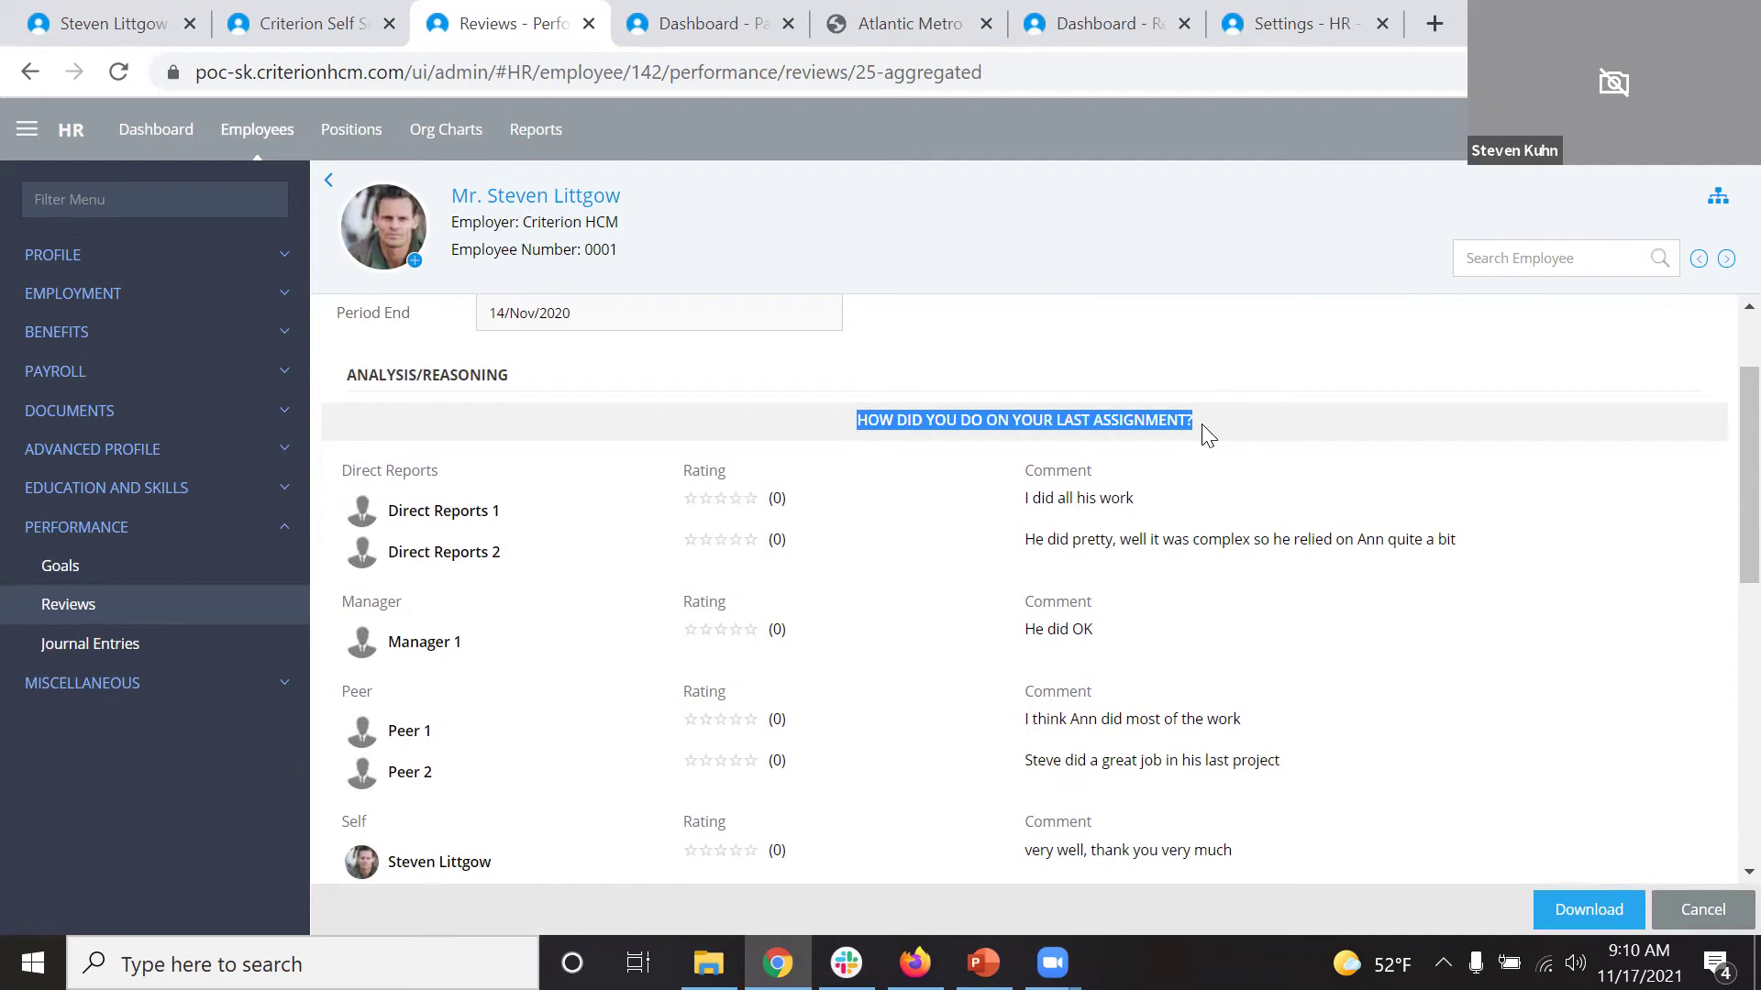
pyautogui.click(118, 531)
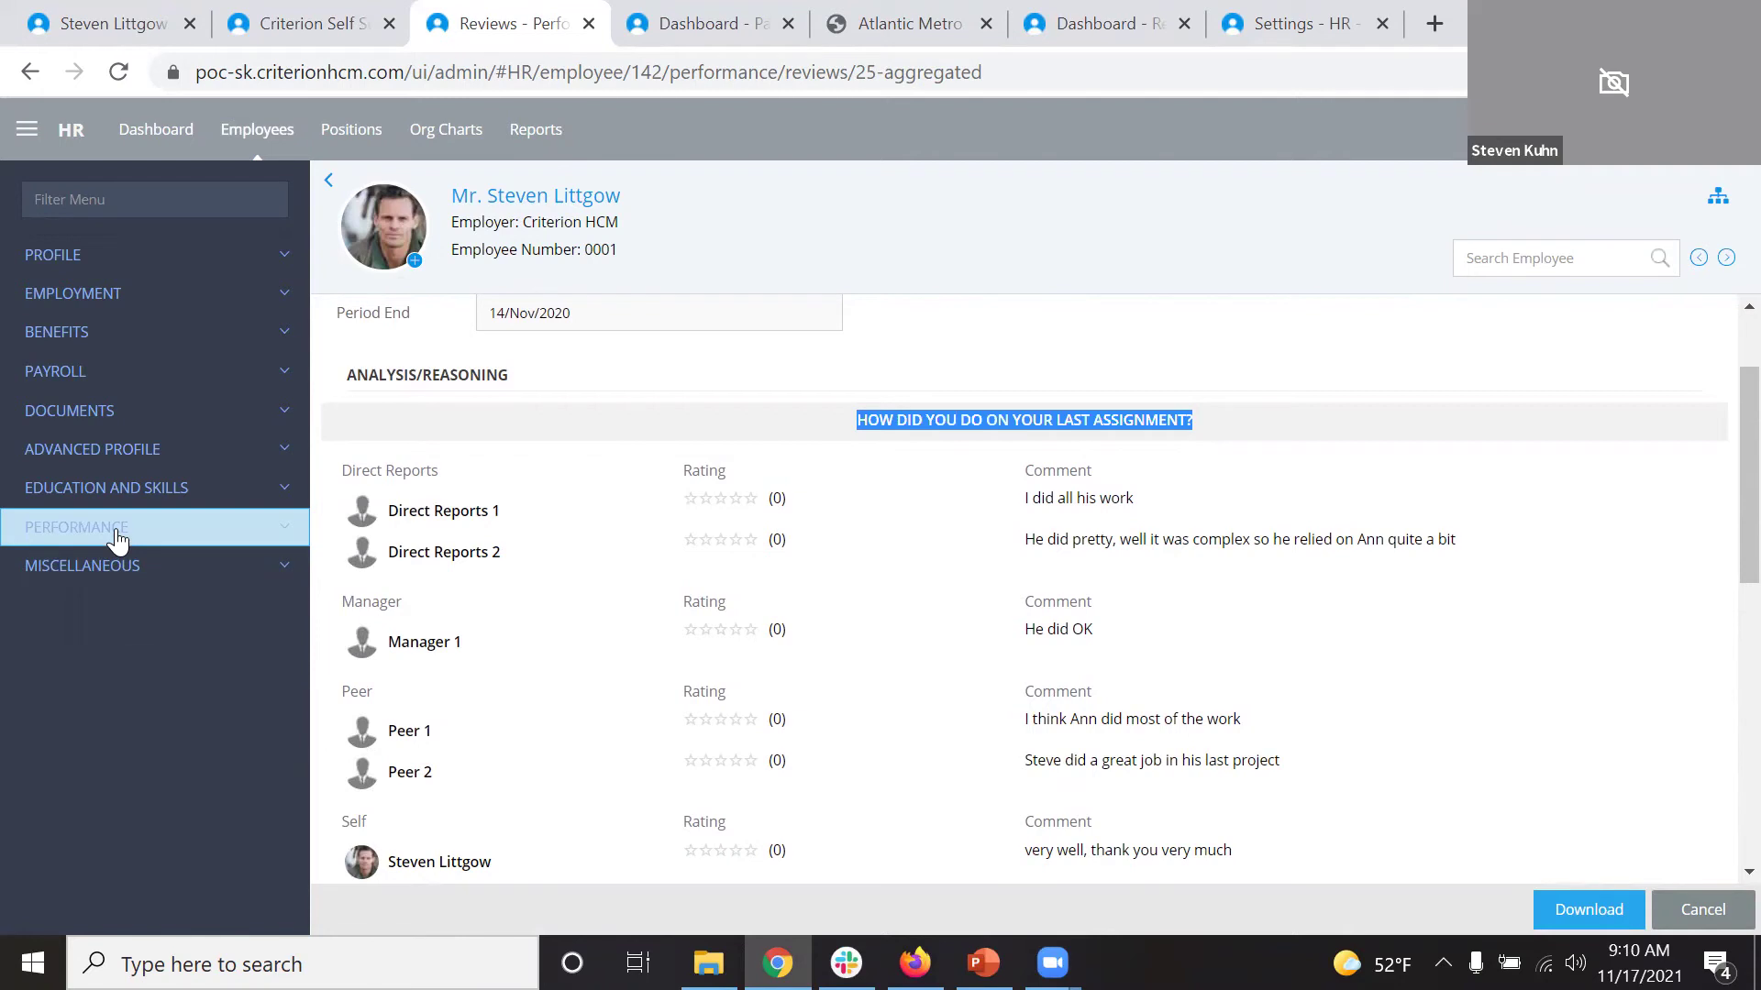
# Close the performance review, open the Administrative Support Specialist position and view its recruiting requirements and description.
pyautogui.click(1692, 909)
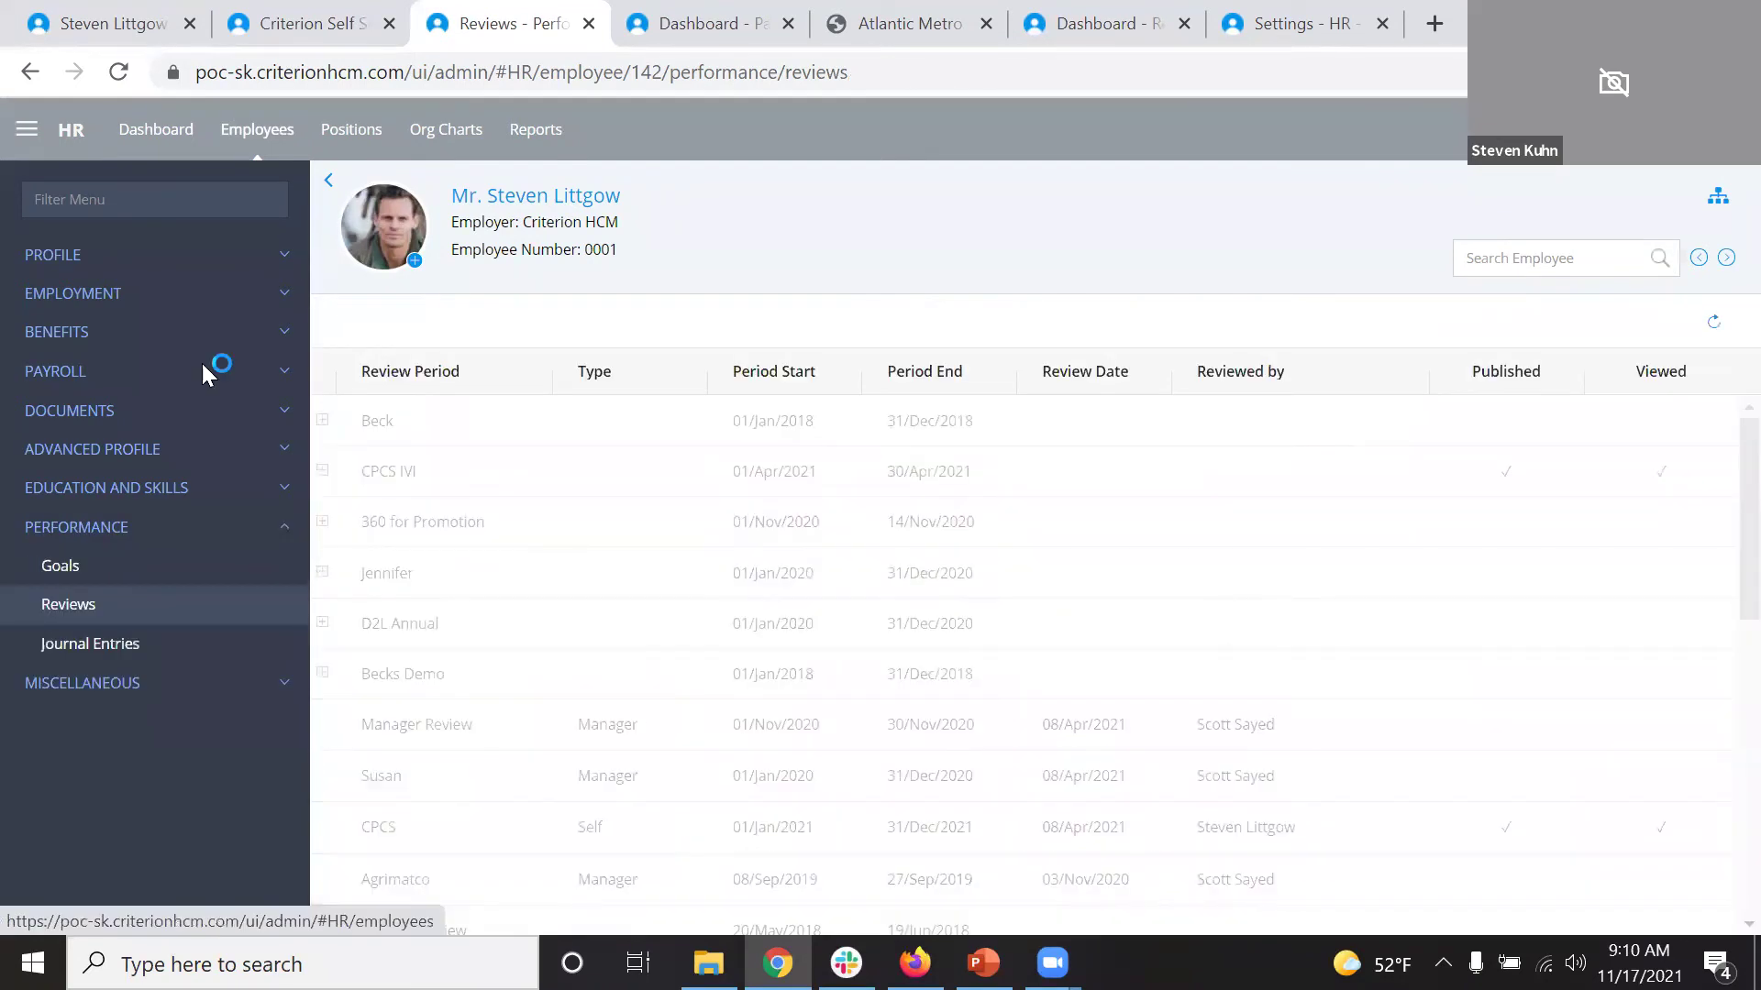
pyautogui.click(343, 133)
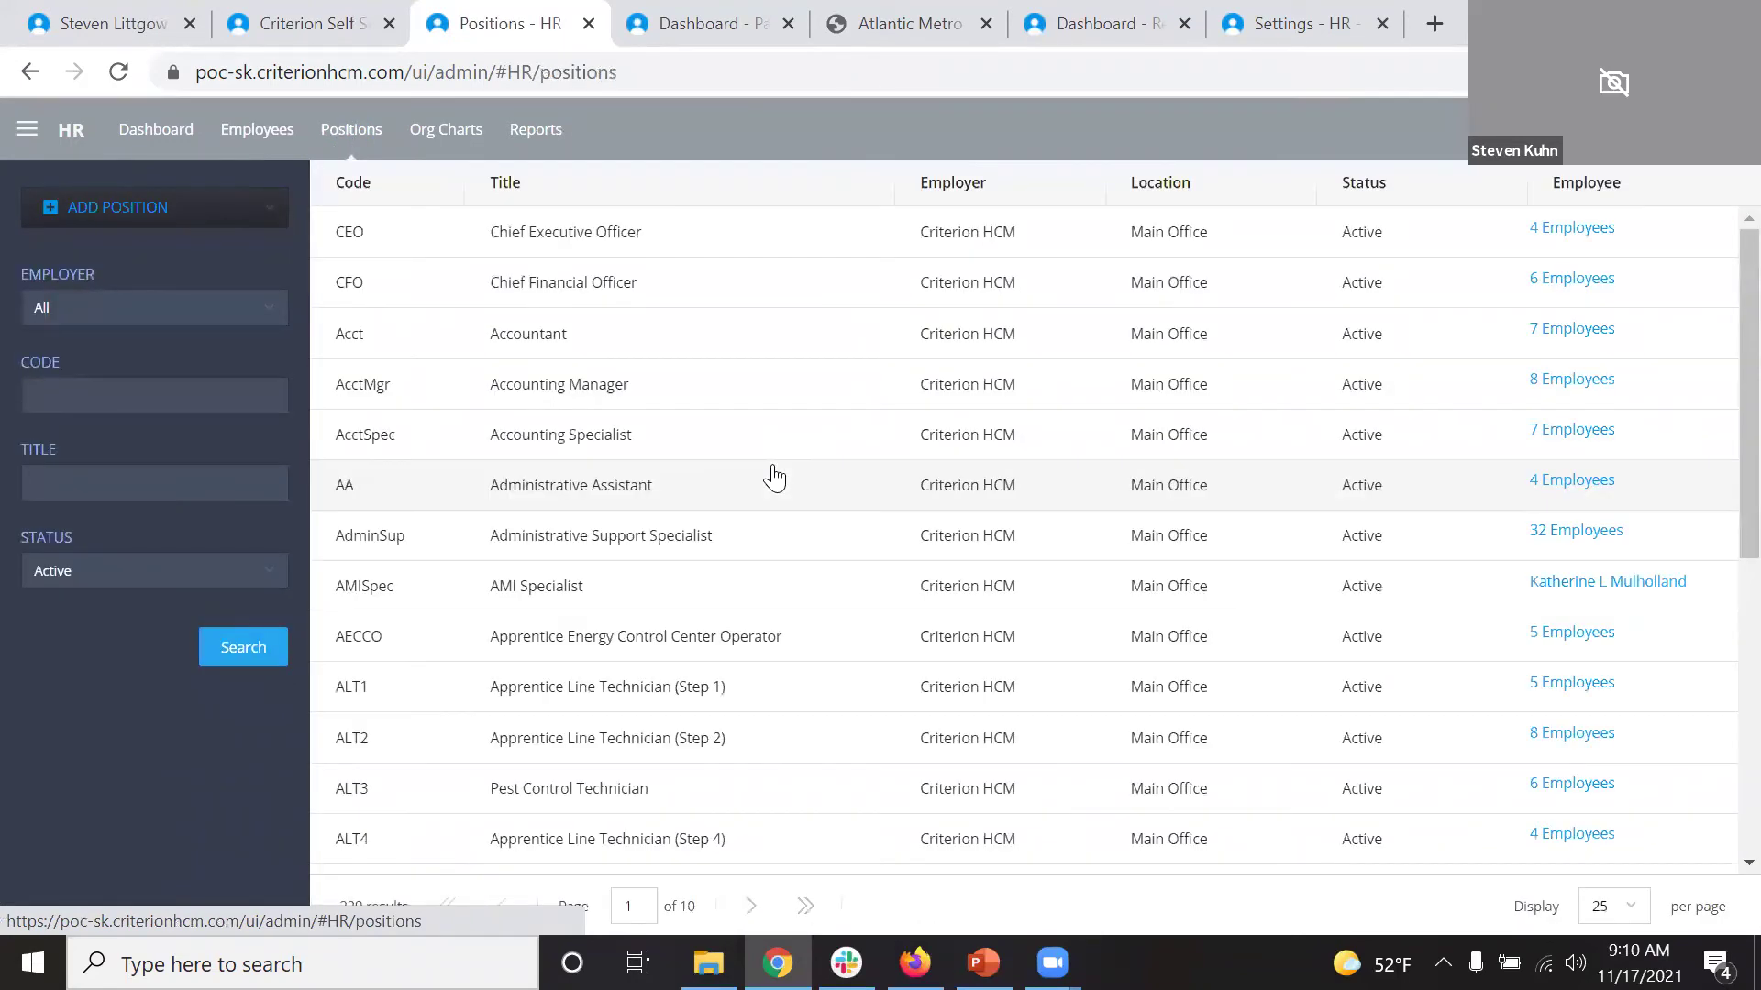
pyautogui.click(763, 536)
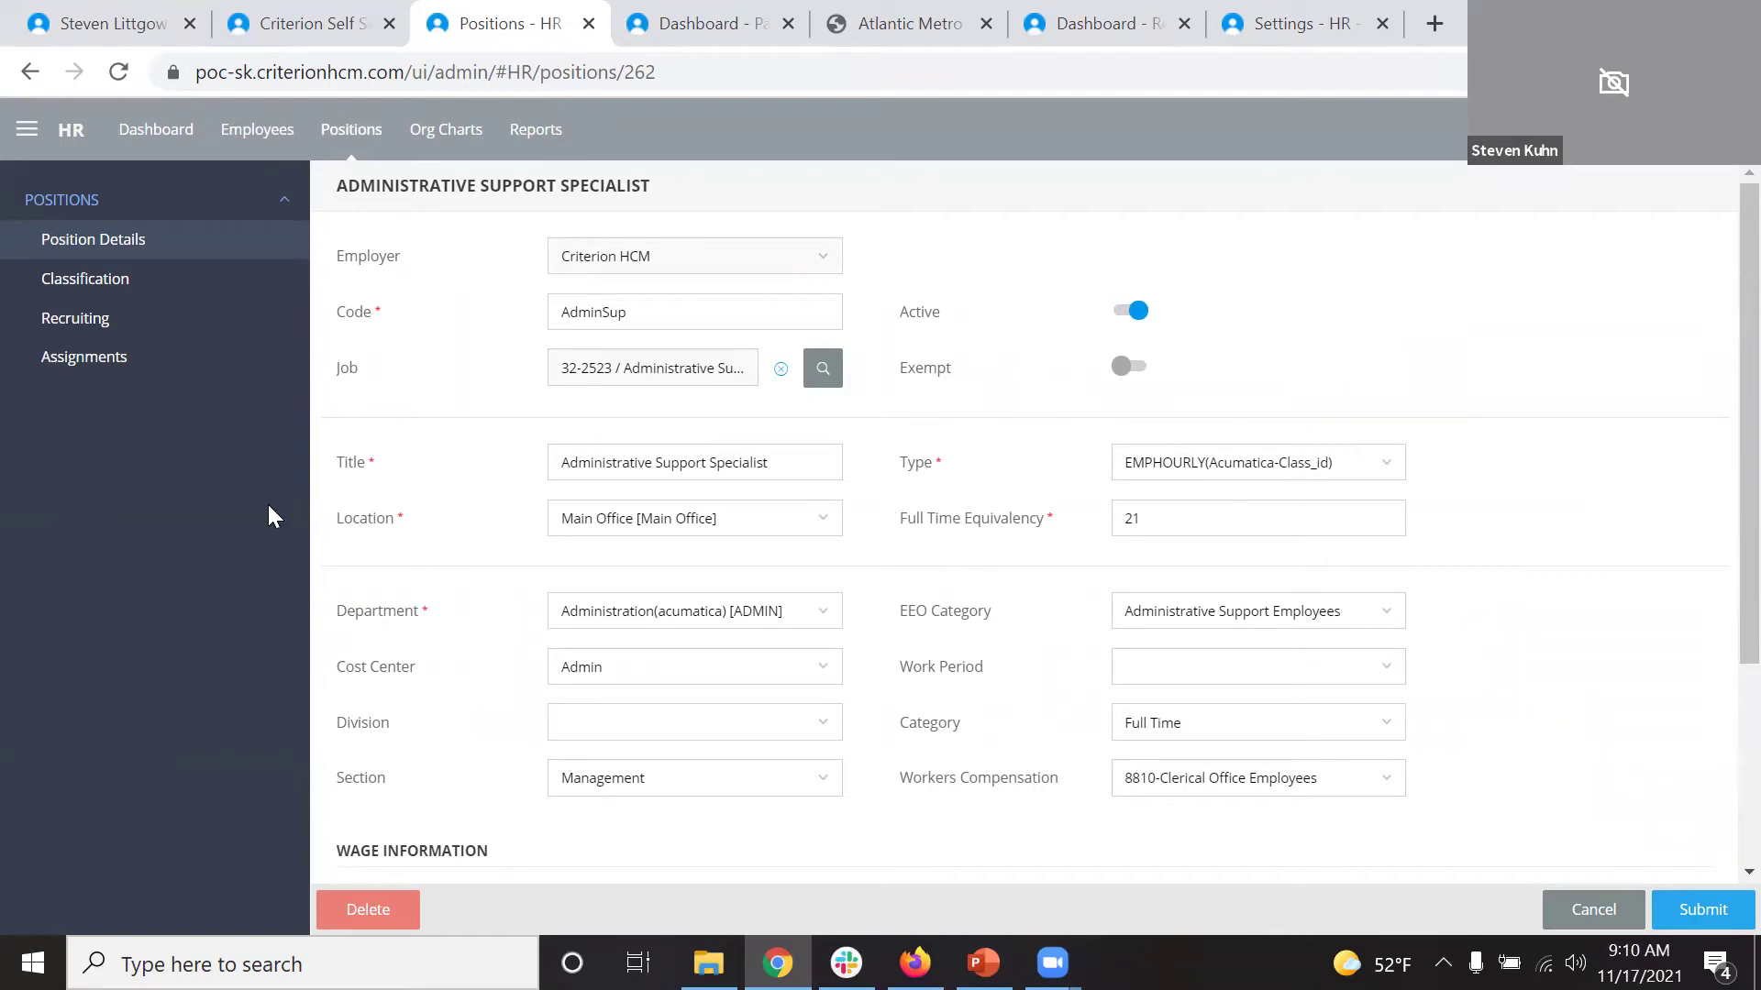
pyautogui.click(92, 323)
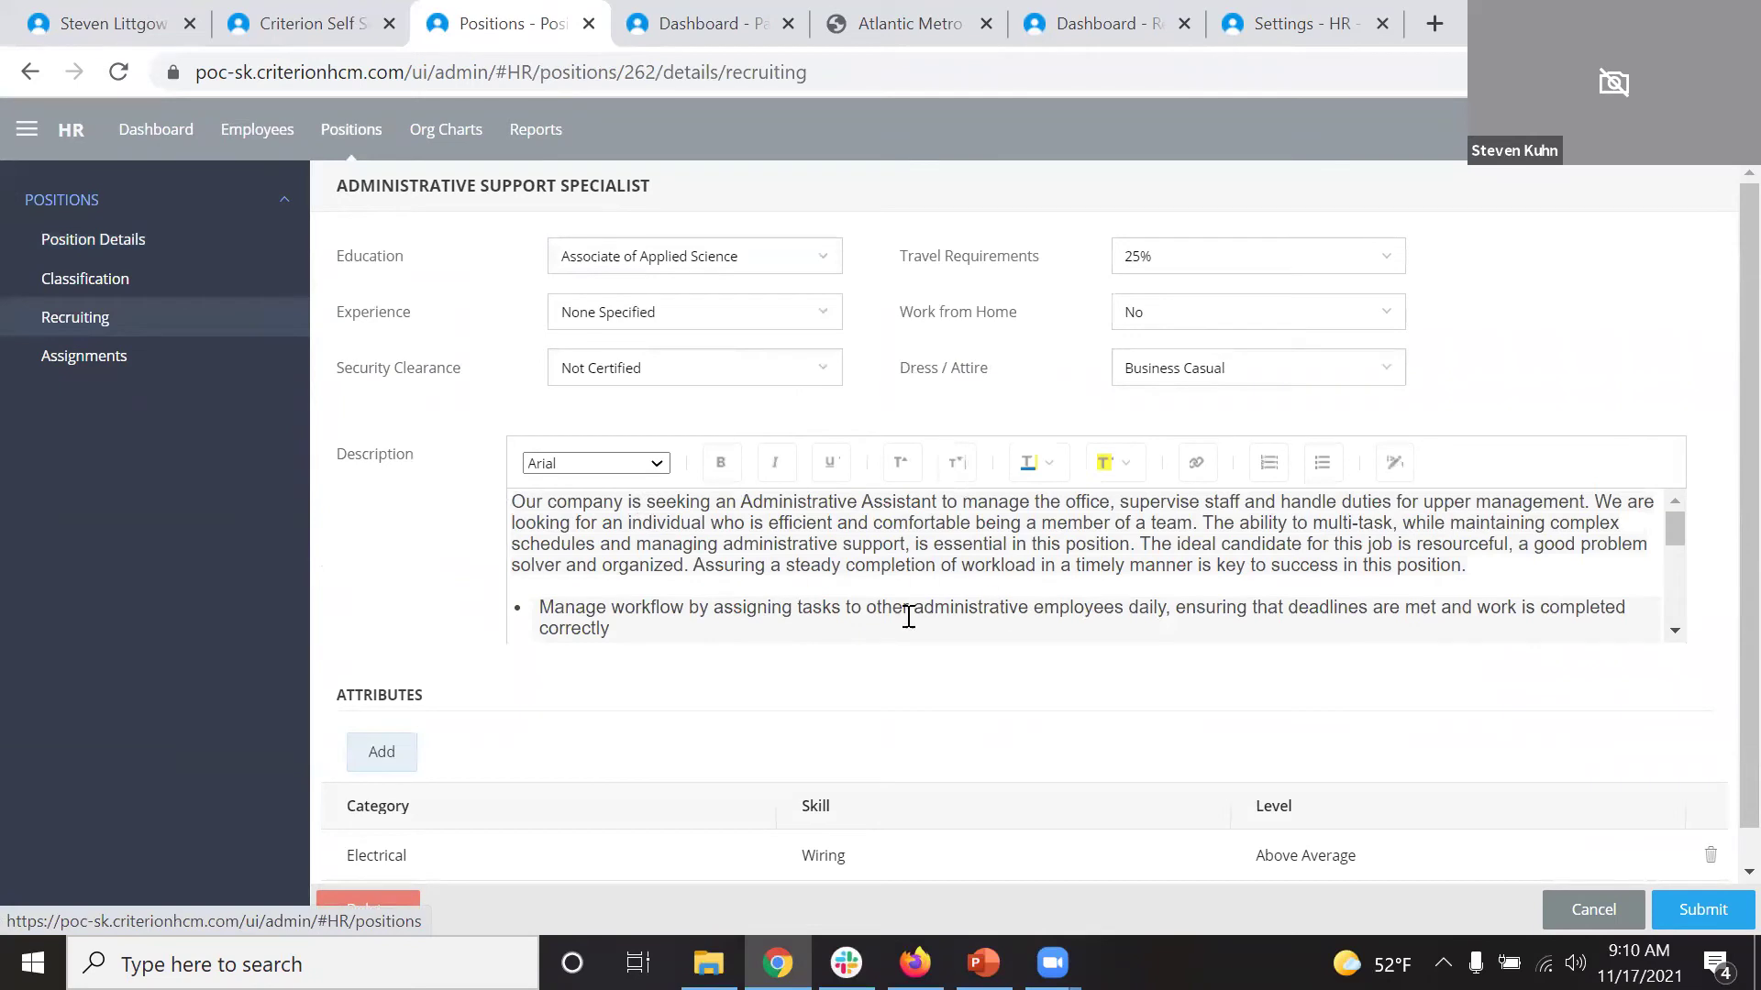
# Review the Administrative Support Specialist's position details, including the wage information.
pyautogui.click(134, 246)
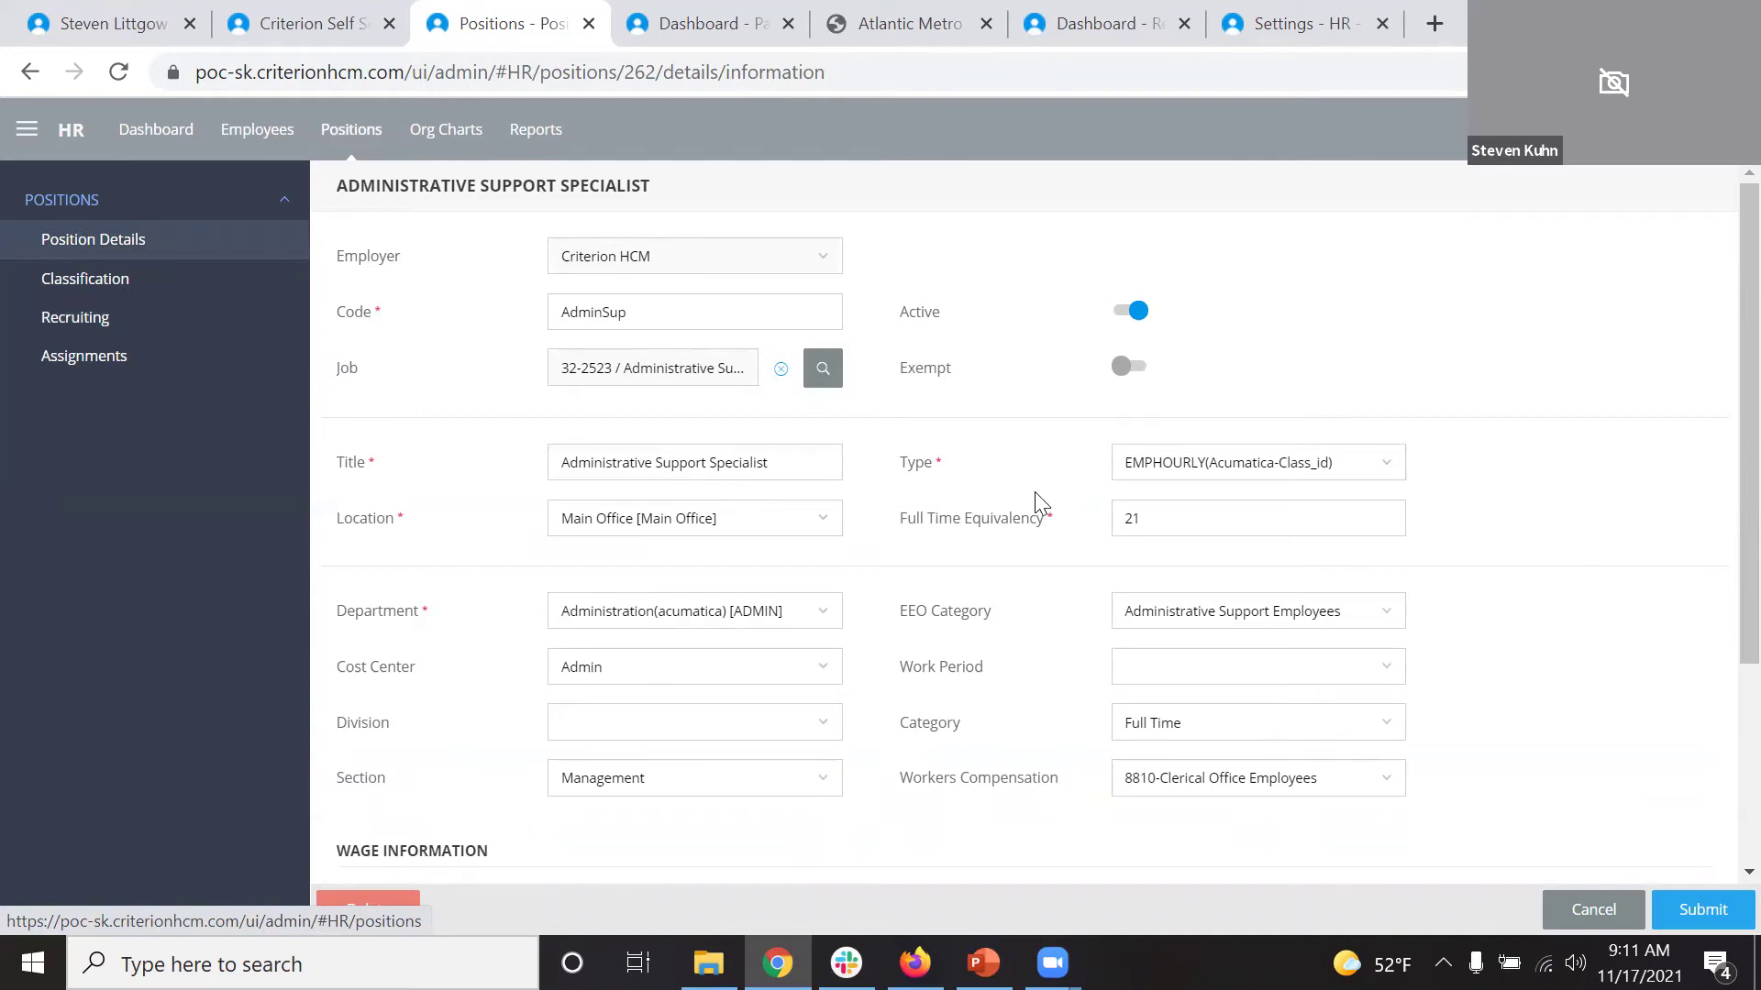
pyautogui.scroll(-3, 1036, 493)
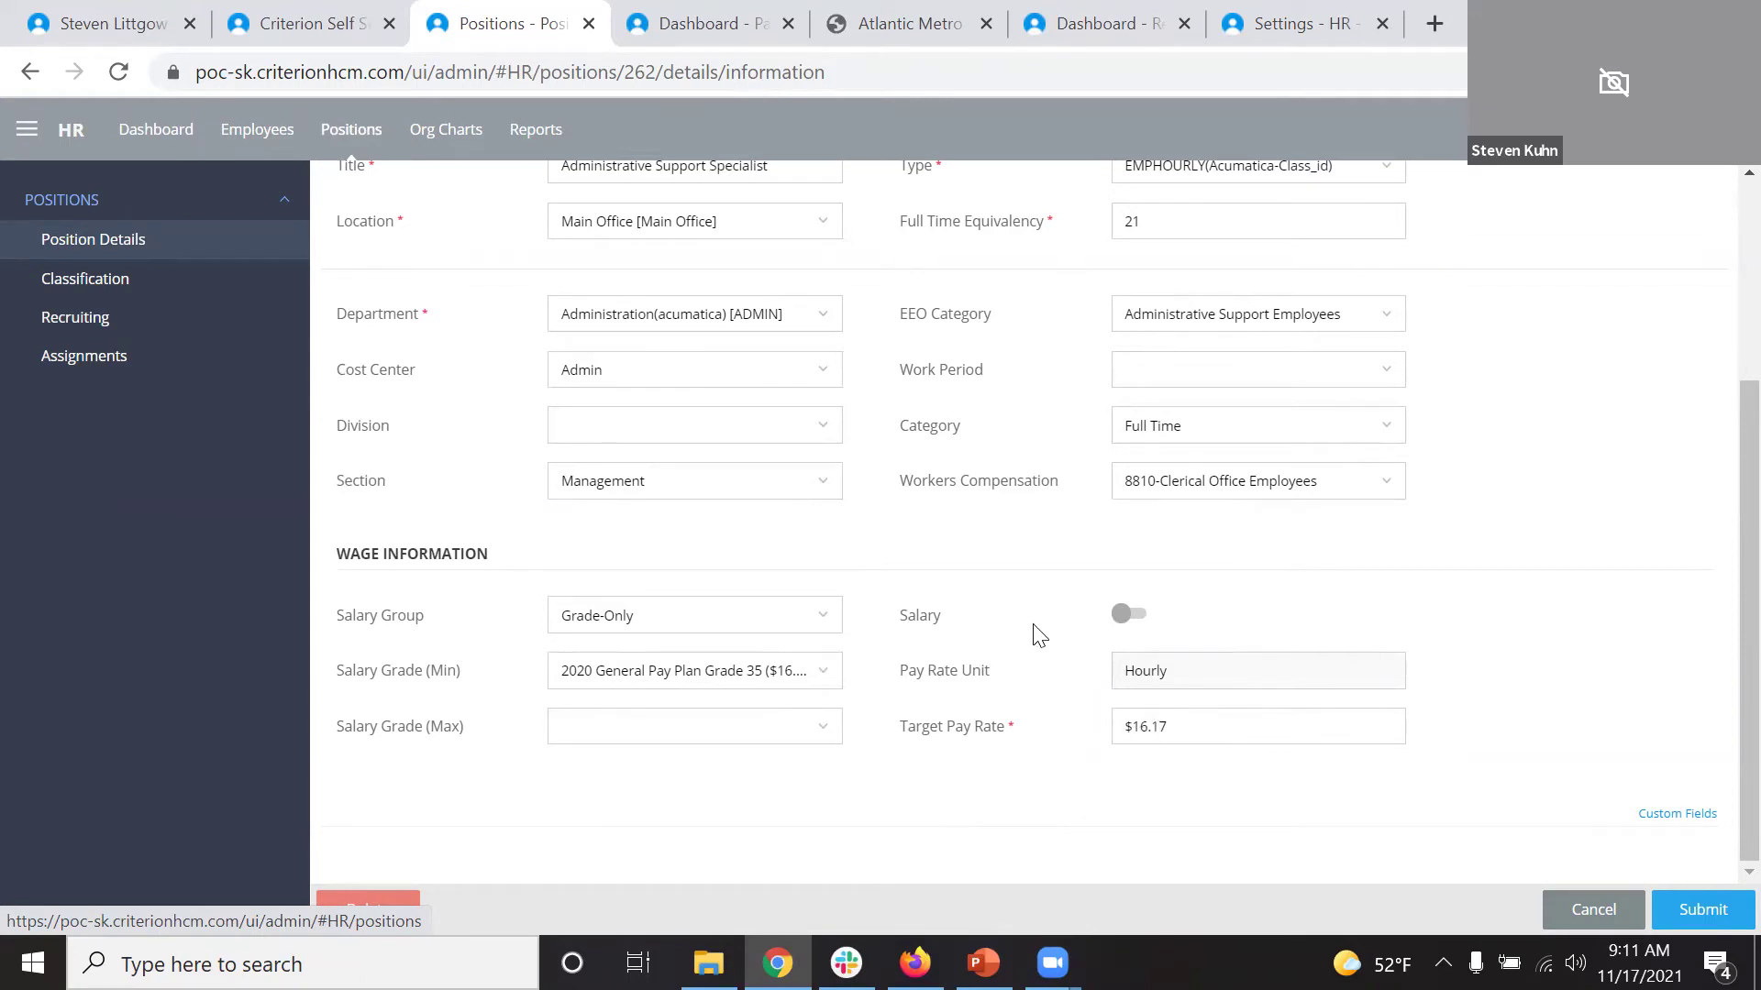
pyautogui.scroll(3, 869, 616)
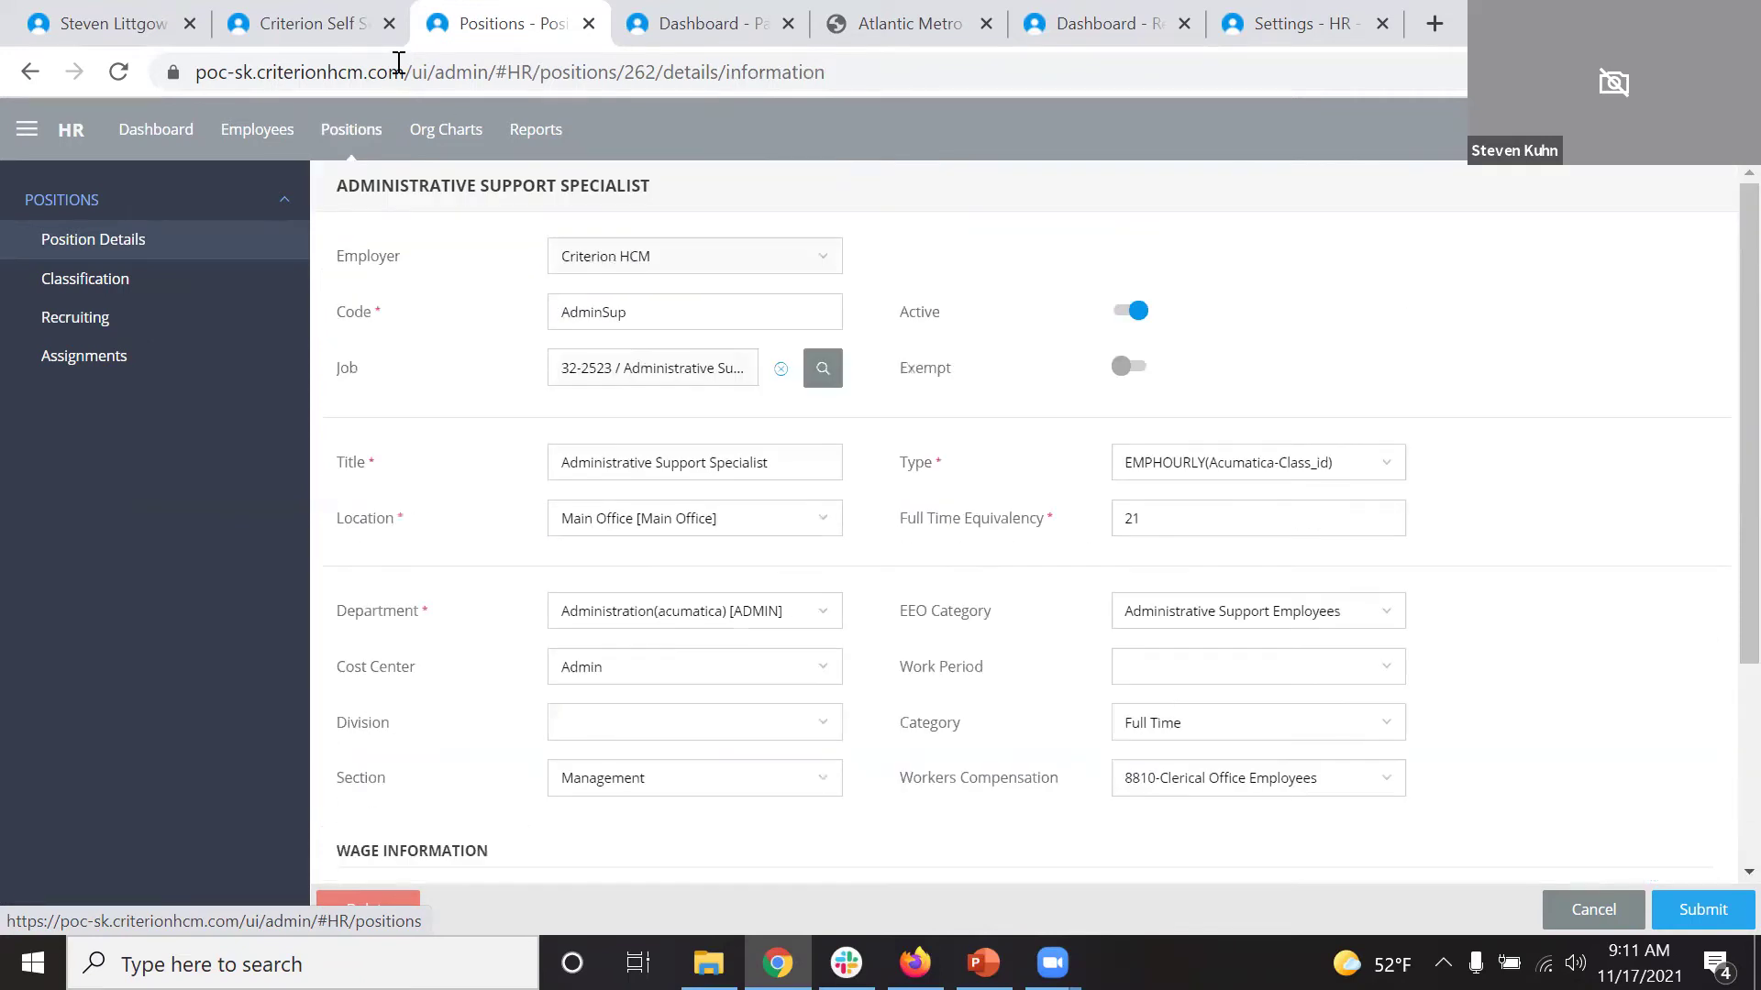
# View the Mentor org chart and drill down to the Criterion HCM Chief Executive Officer's direct reports.
pyautogui.click(446, 130)
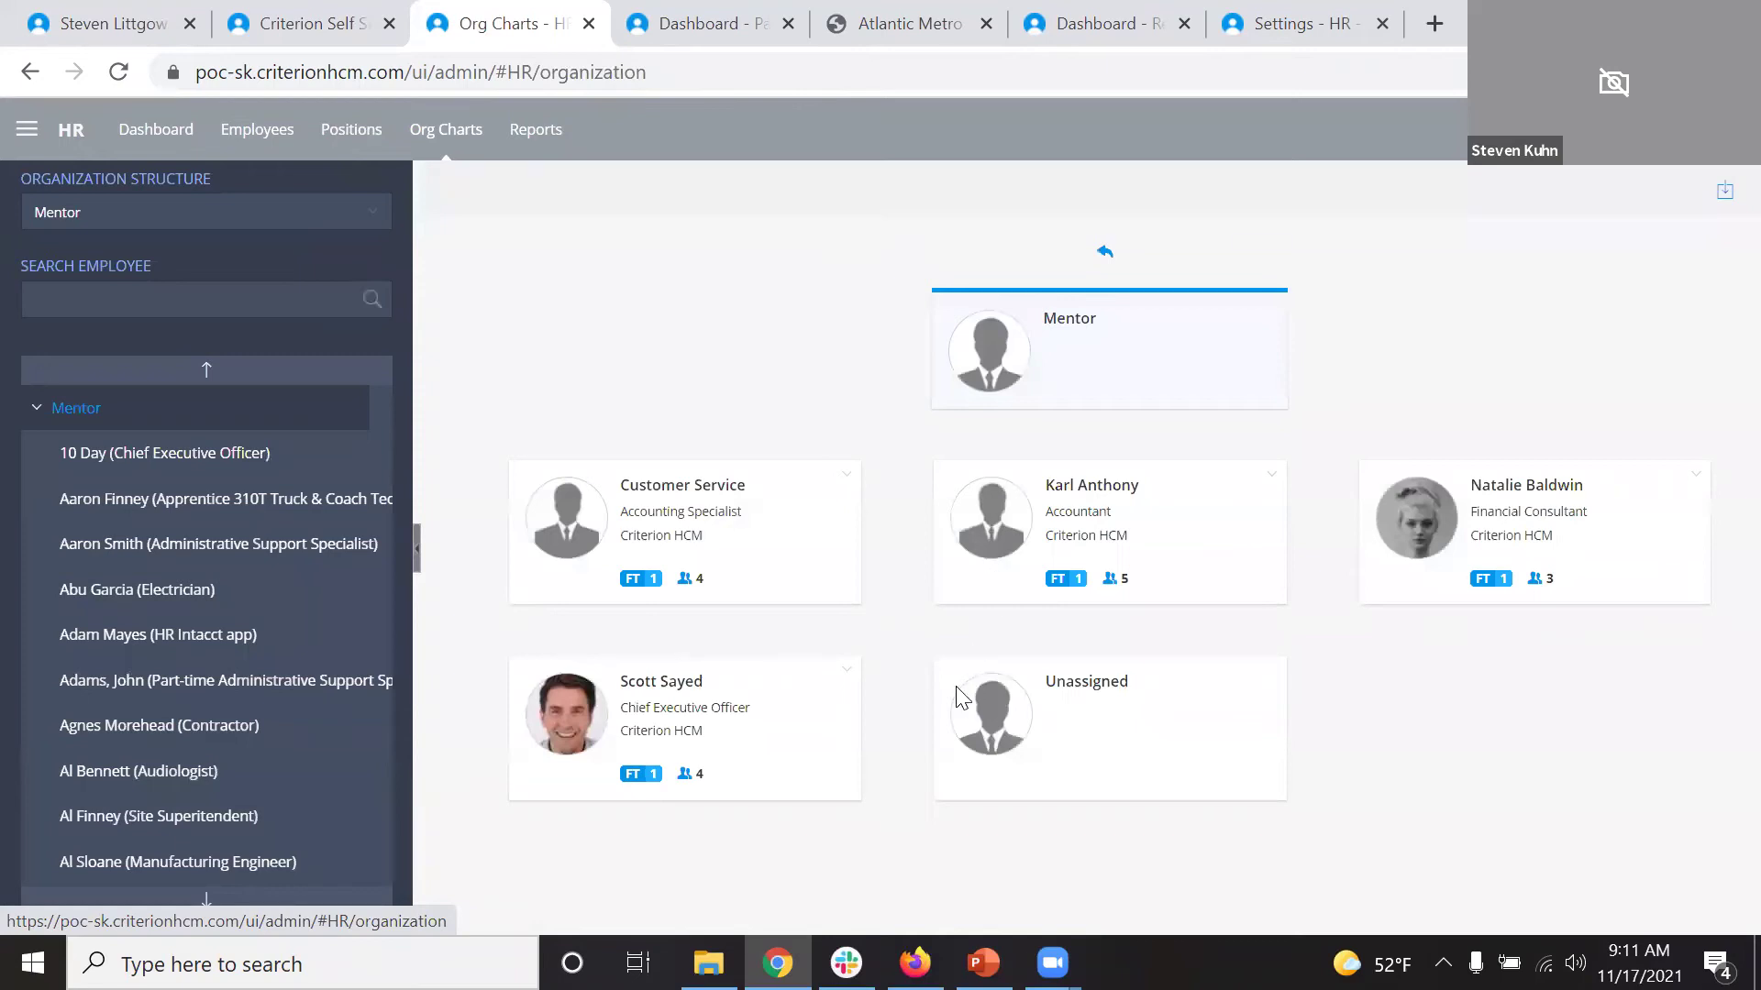
pyautogui.click(570, 730)
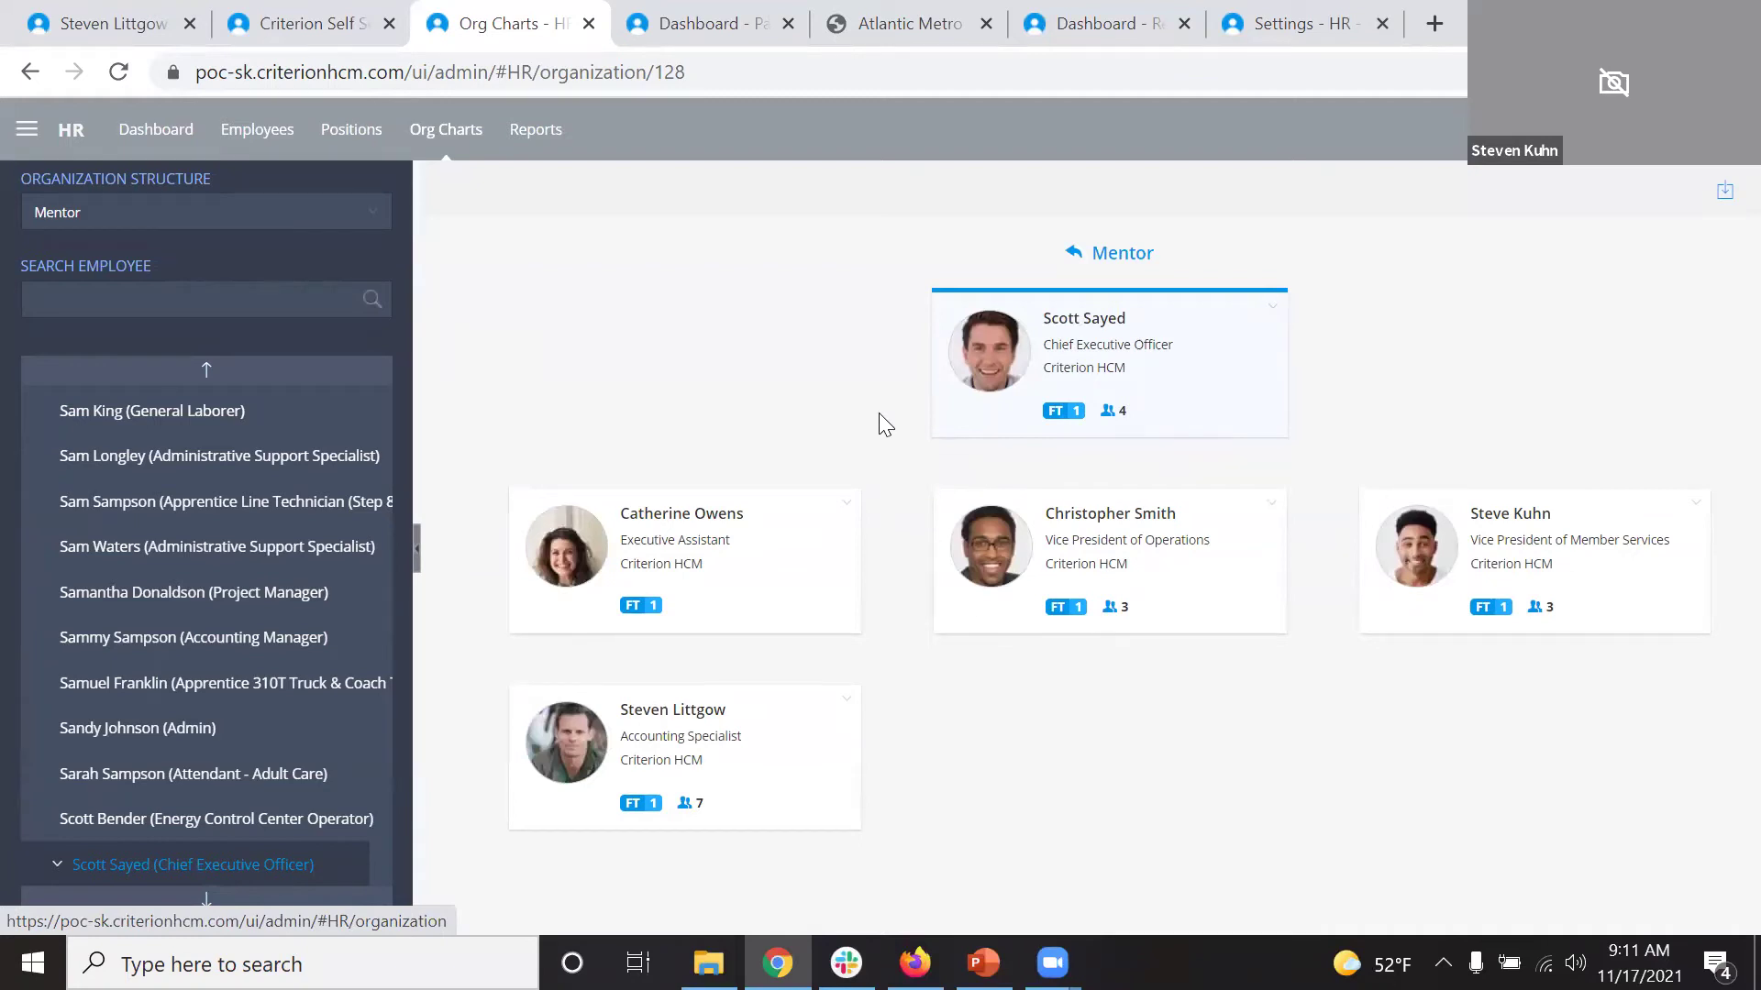
# Look through the HR report categories, including Demographics / Census, and view the list of ad-hoc reports.
pyautogui.click(540, 131)
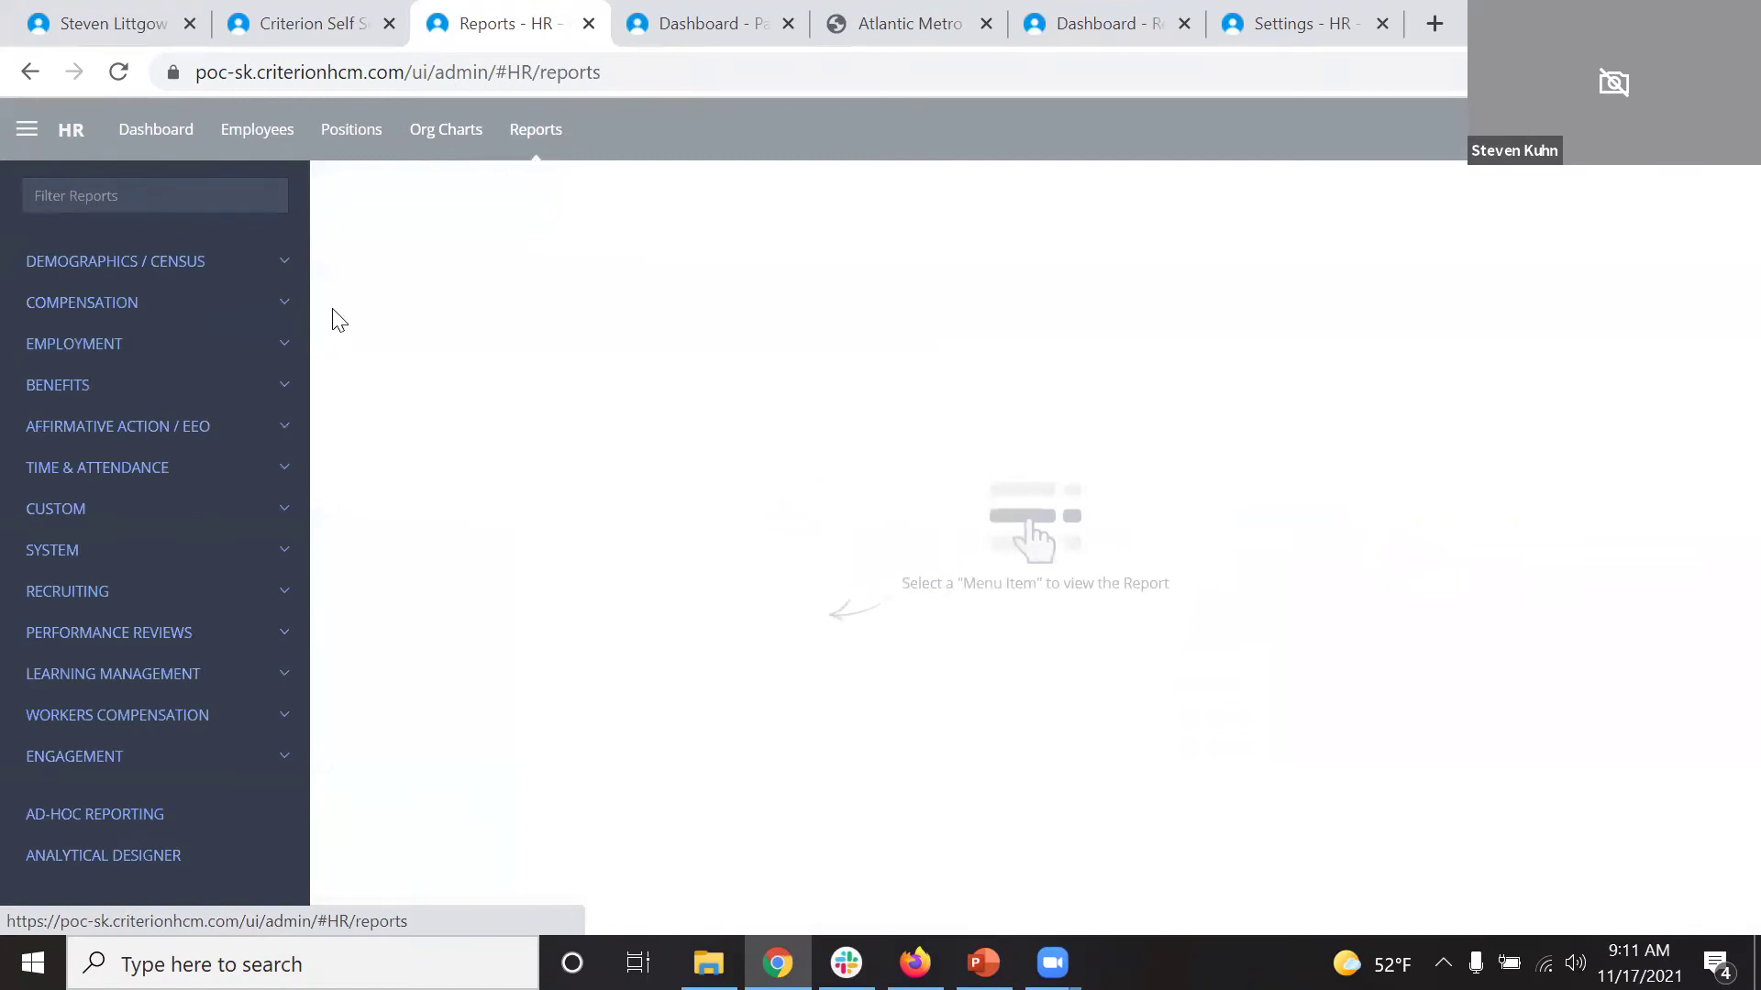
pyautogui.click(148, 266)
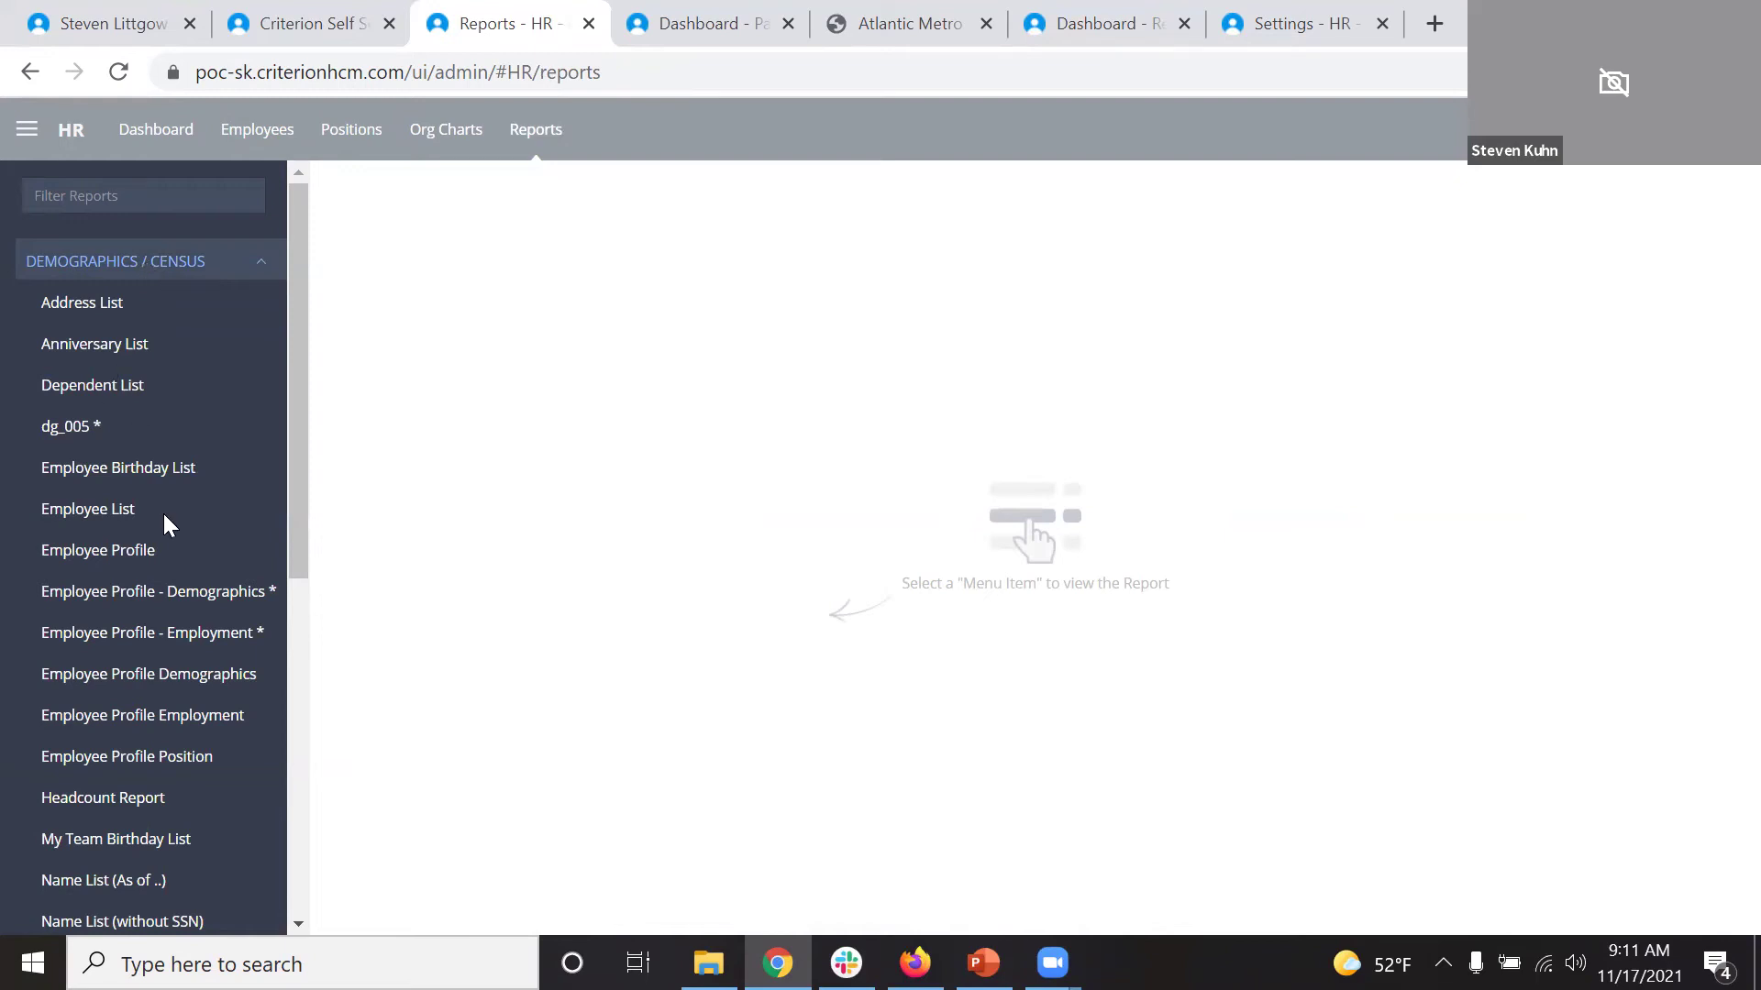
pyautogui.click(195, 263)
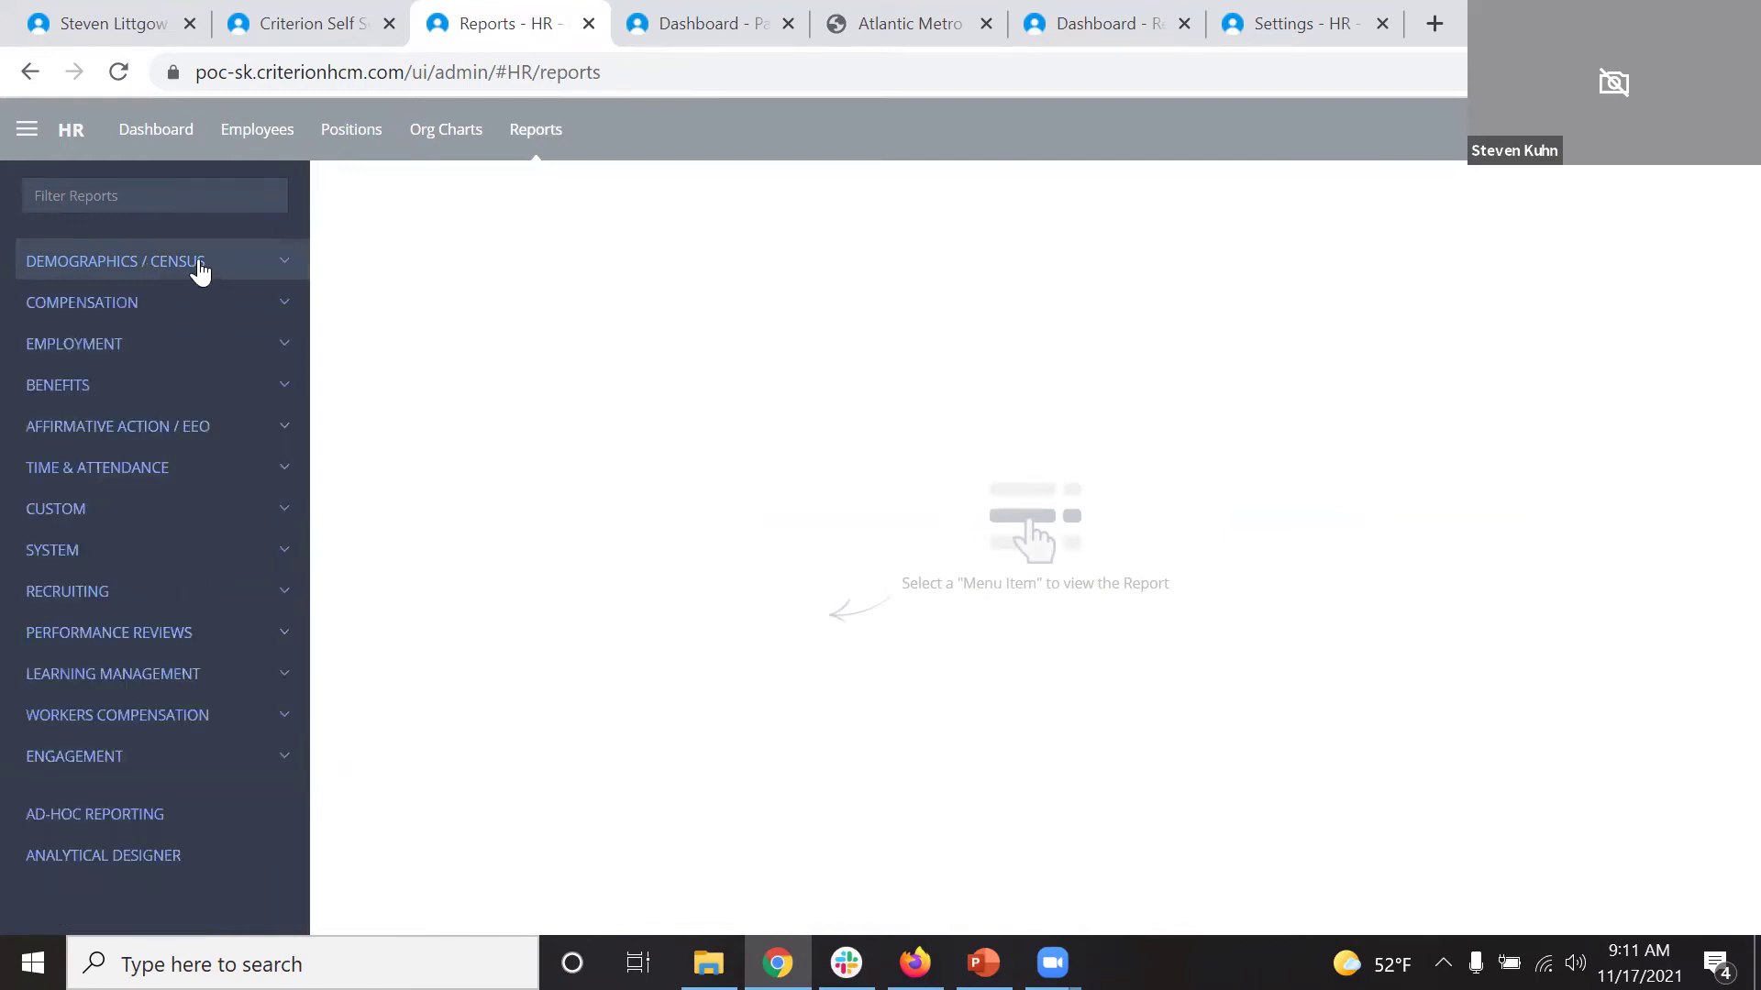
pyautogui.click(101, 816)
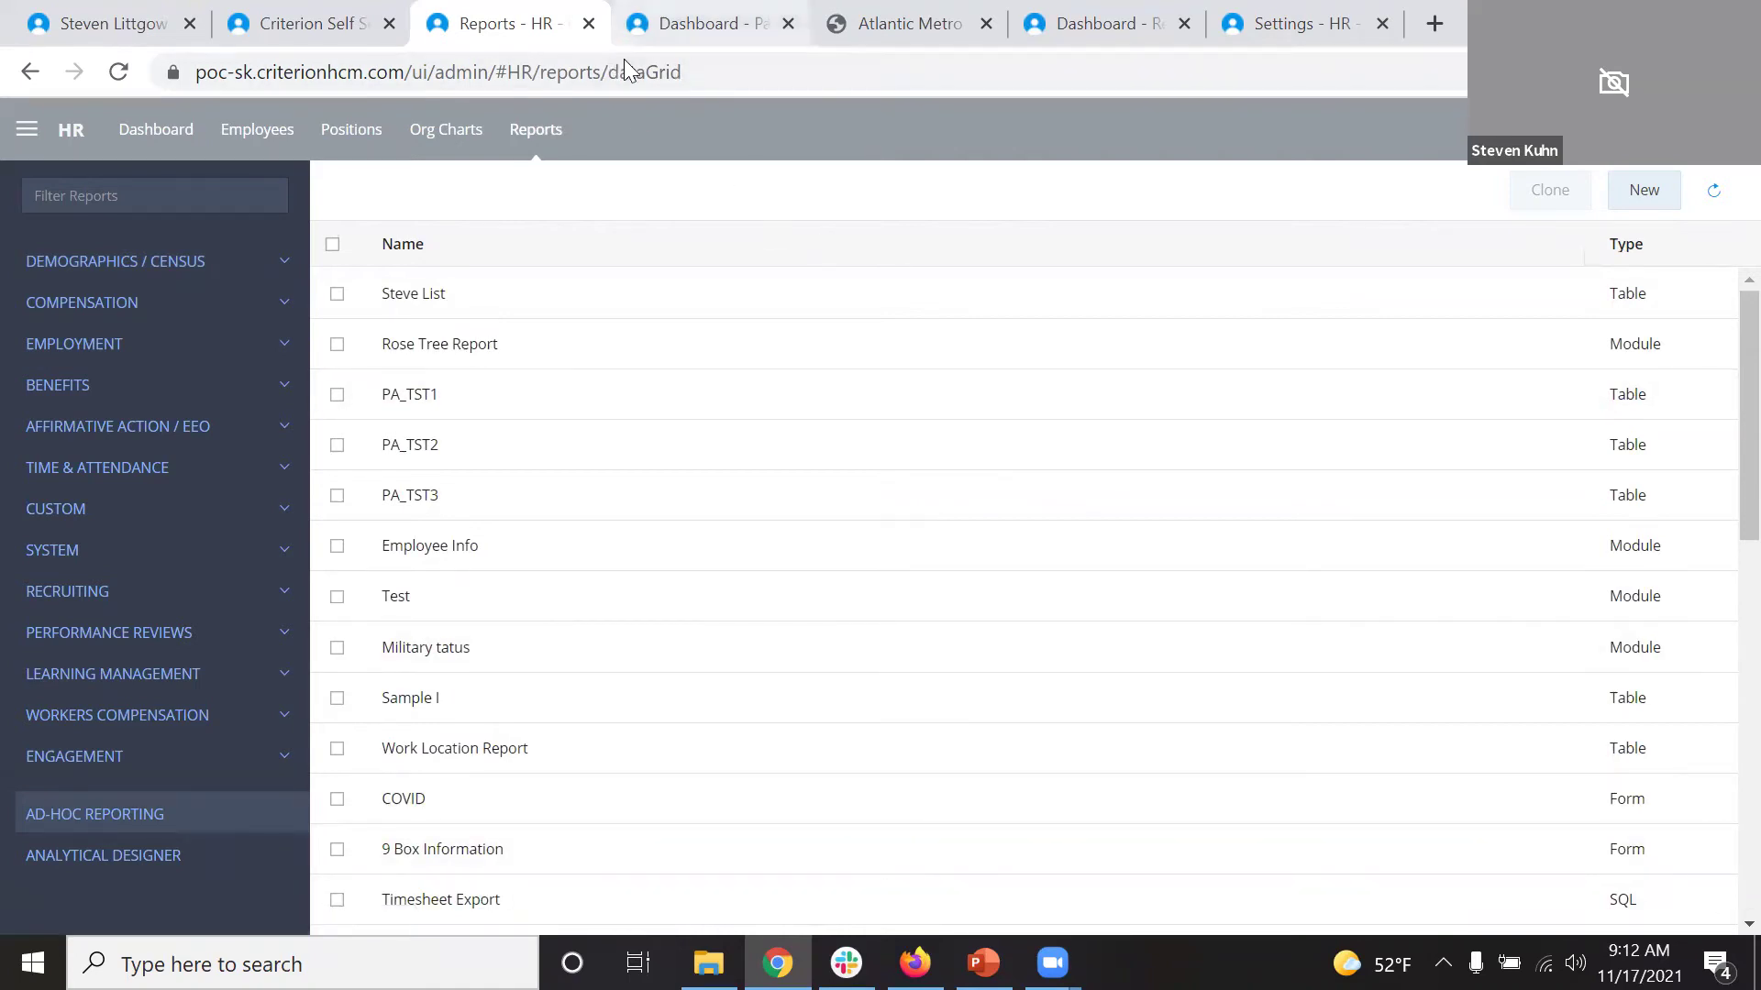
# Switch to the Payroll module and view its dashboard, employee list and payroll batches.
pyautogui.hotkey('ctrl', 'Tab')
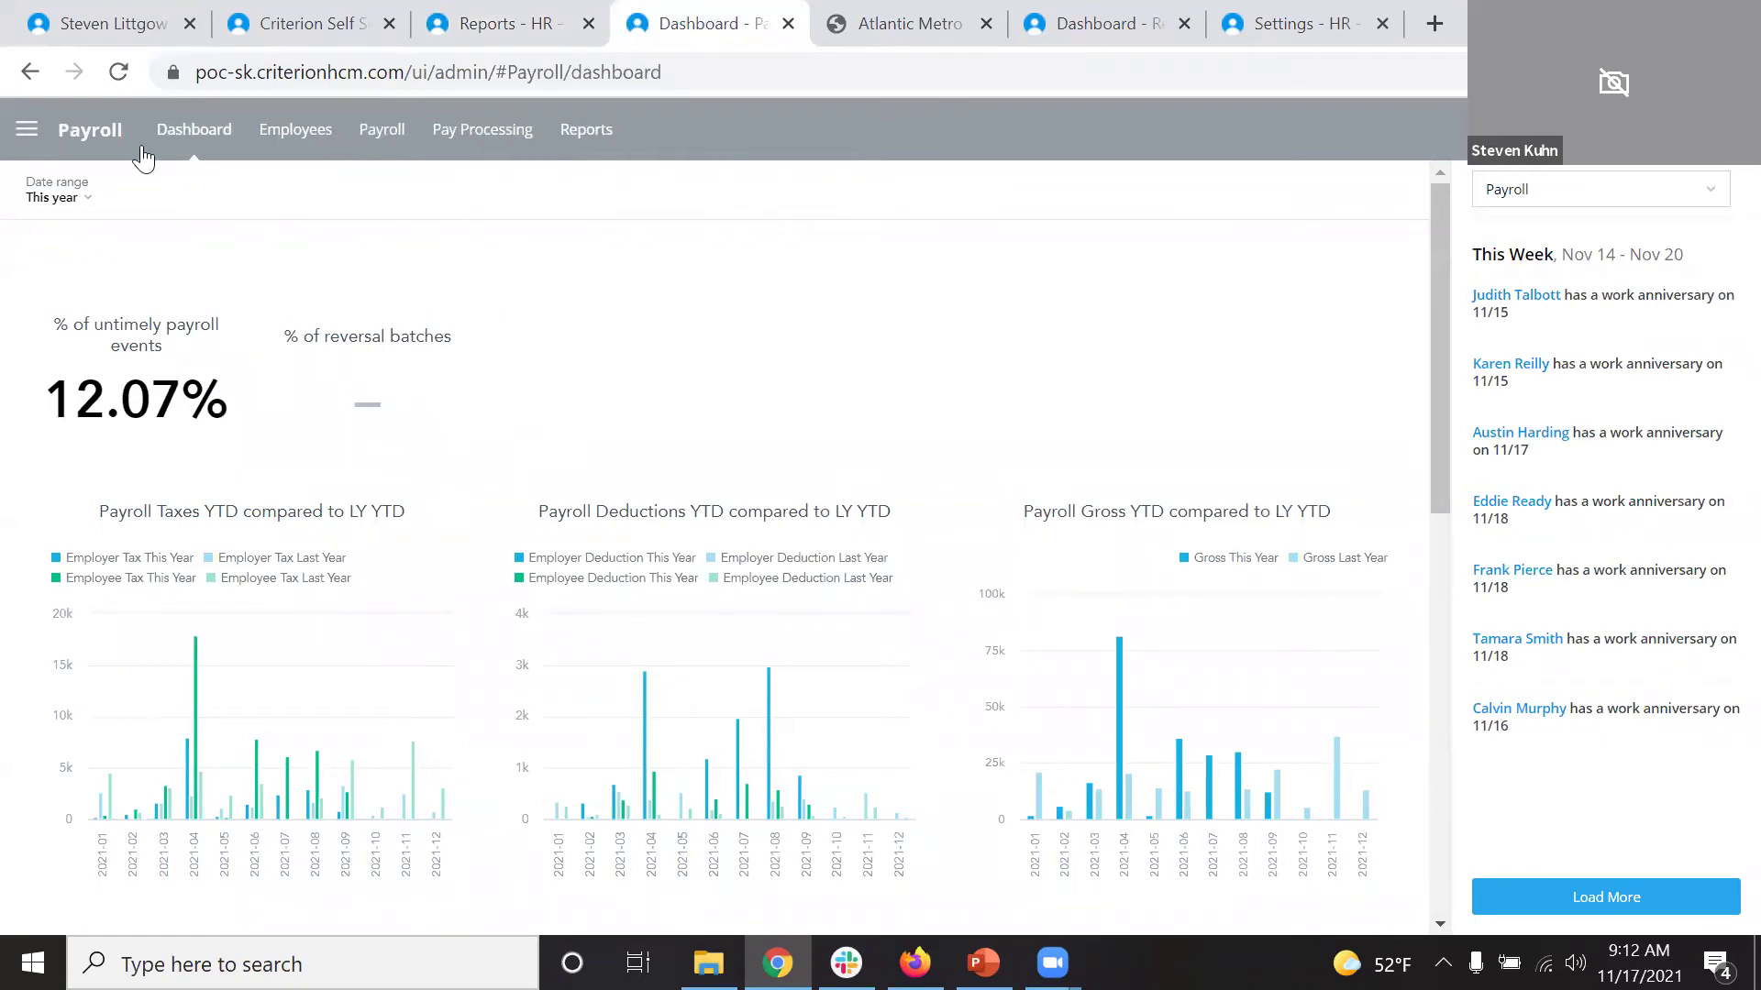
pyautogui.click(305, 136)
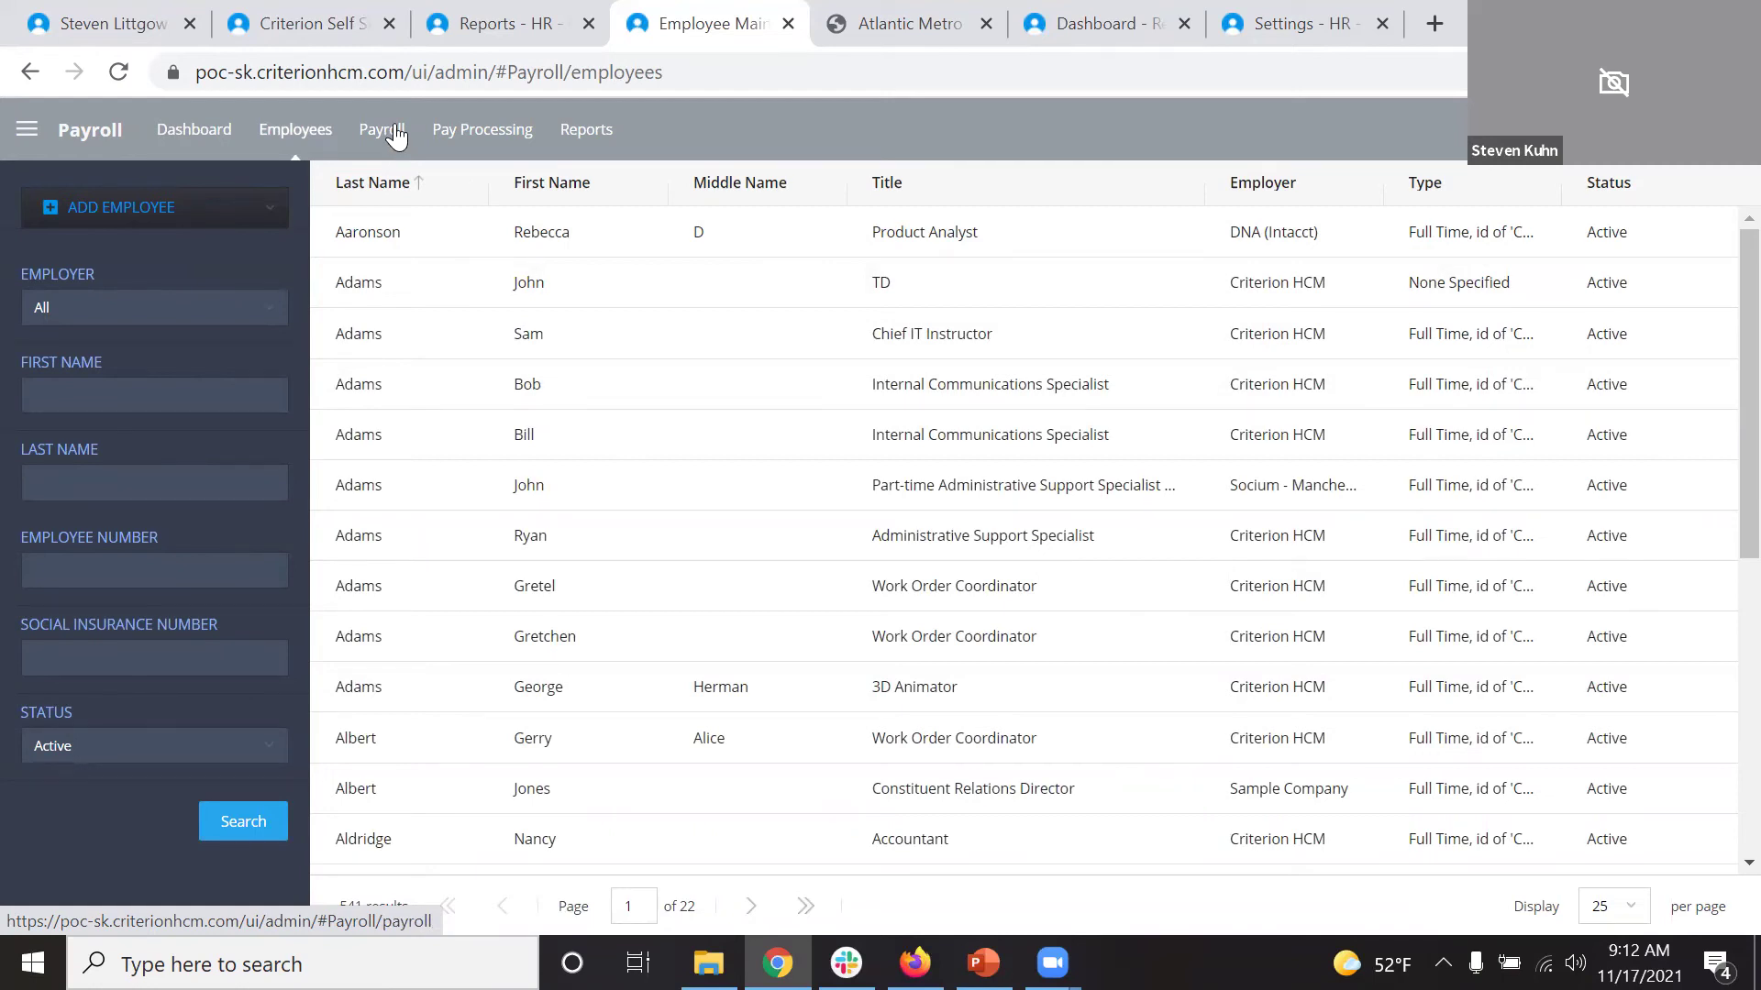
pyautogui.click(396, 136)
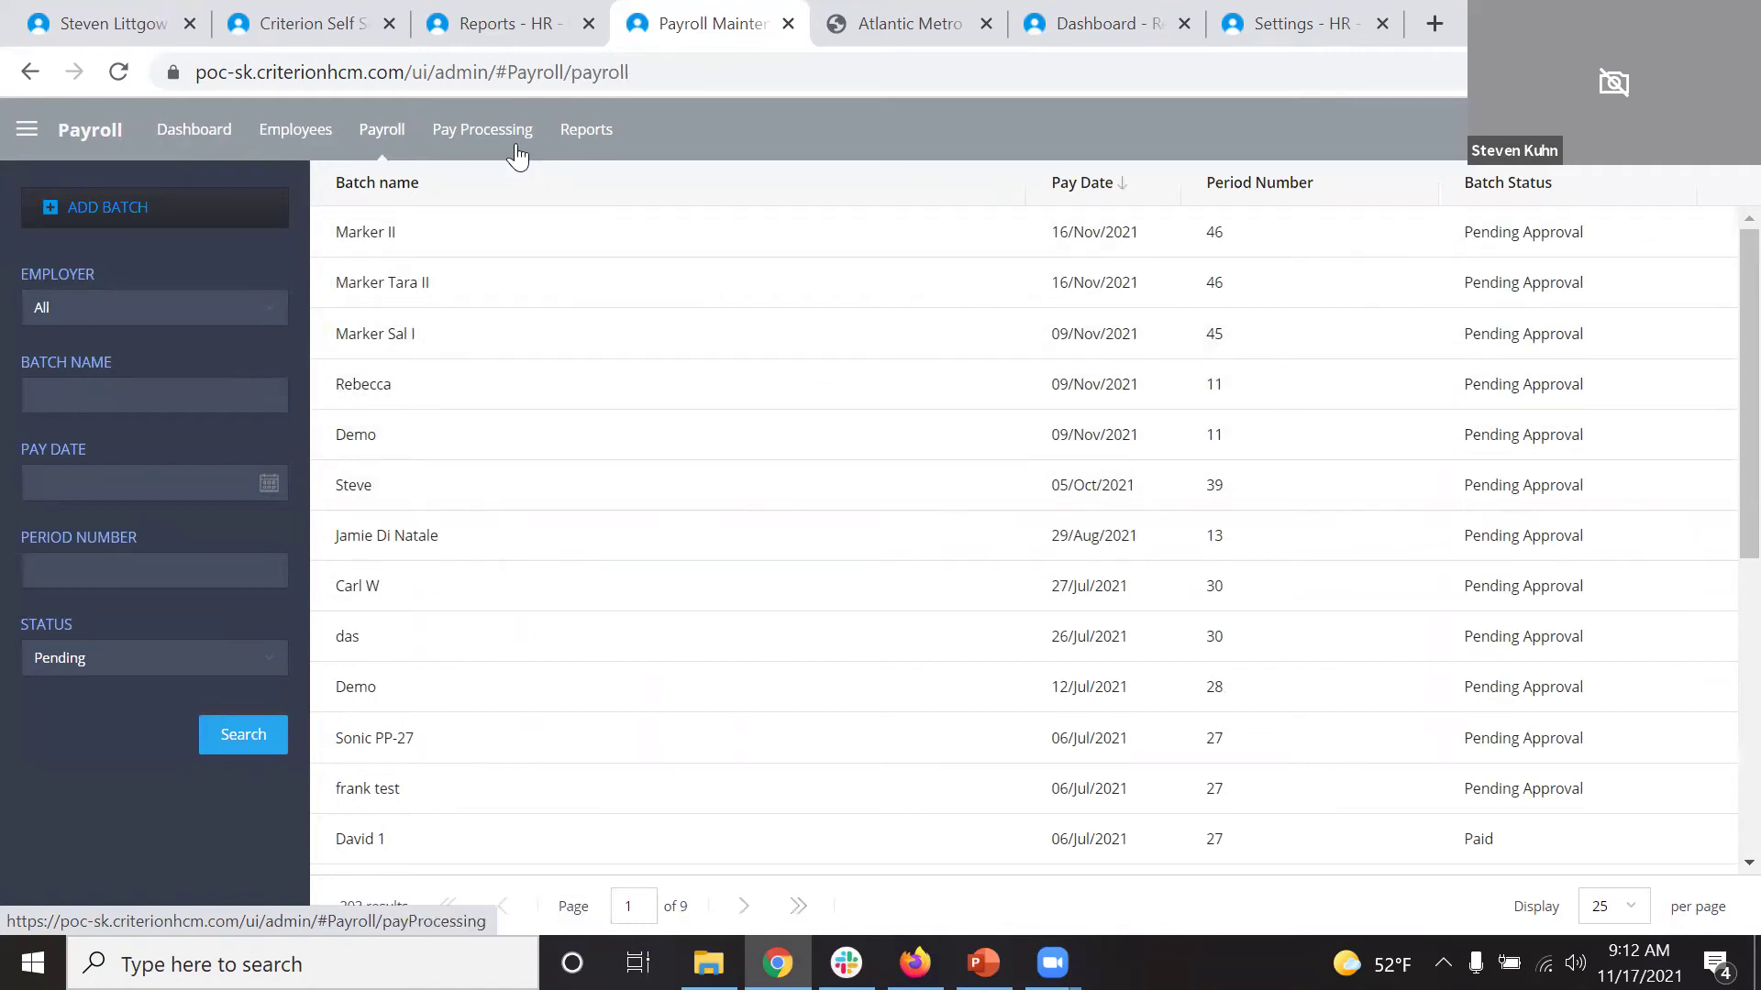
# Browse the payroll reports, filter them for "roe", and collapse the Custom and Payroll categories.
pyautogui.click(588, 131)
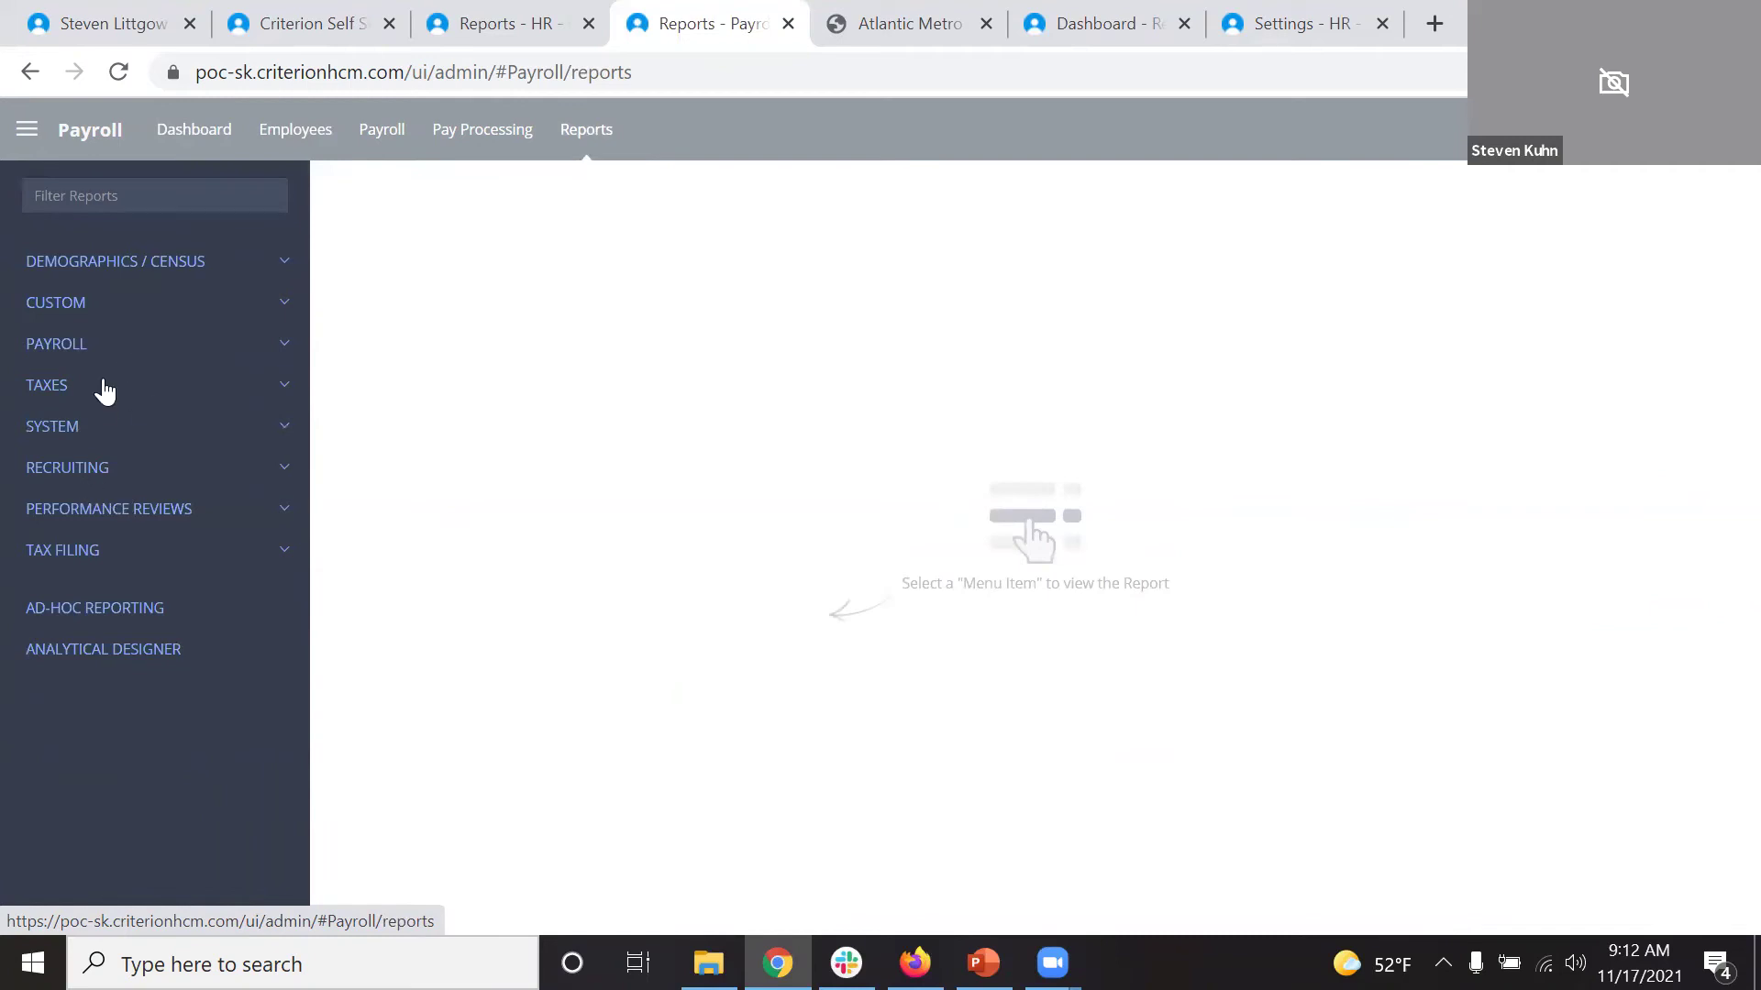
pyautogui.click(95, 347)
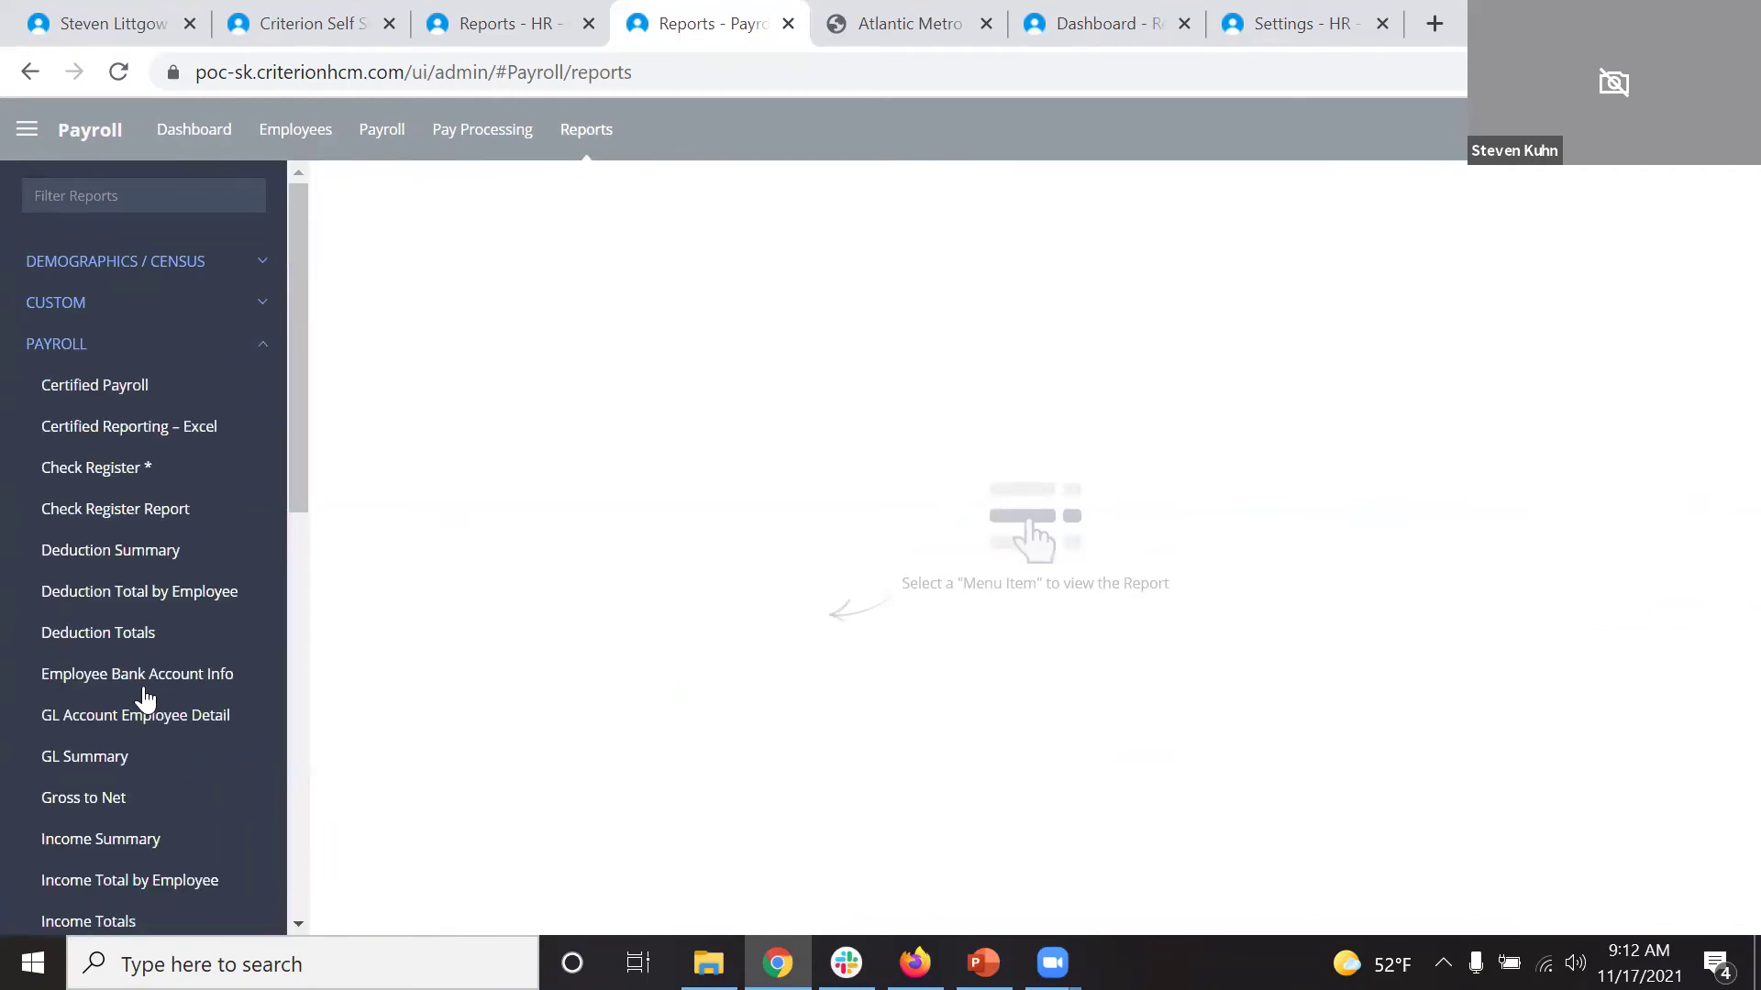
pyautogui.scroll(-10, 145, 699)
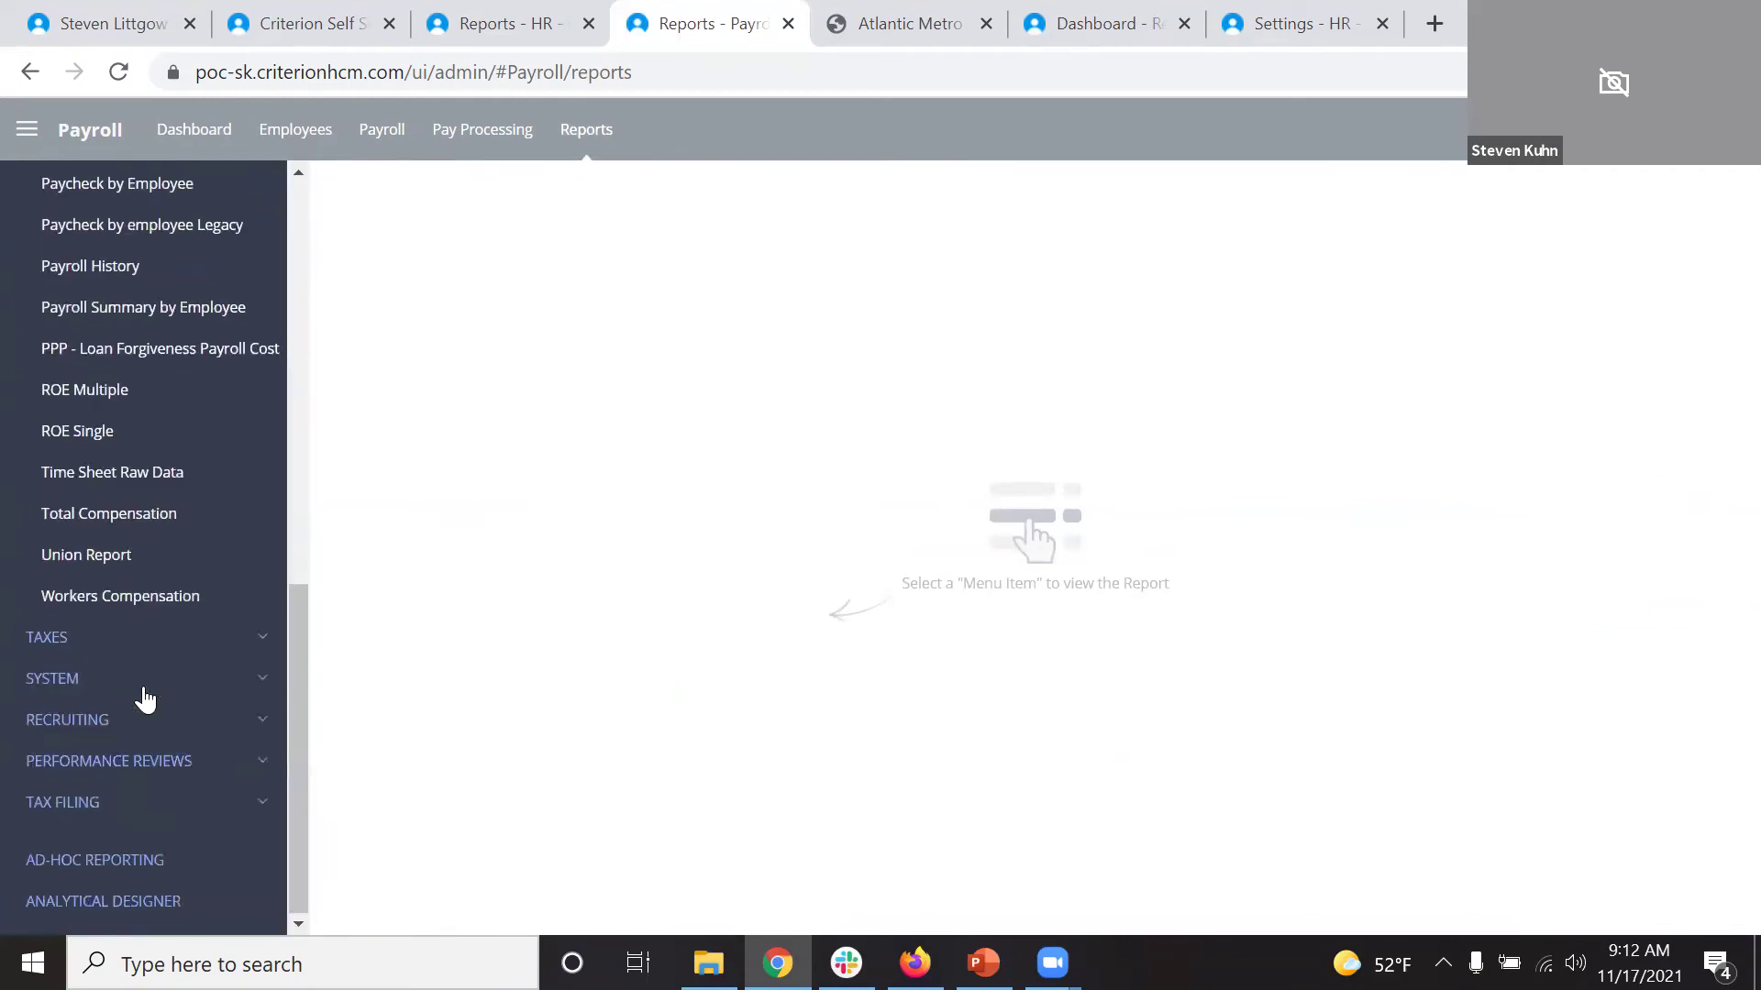
pyautogui.scroll(10, 138, 550)
pyautogui.write('roe')
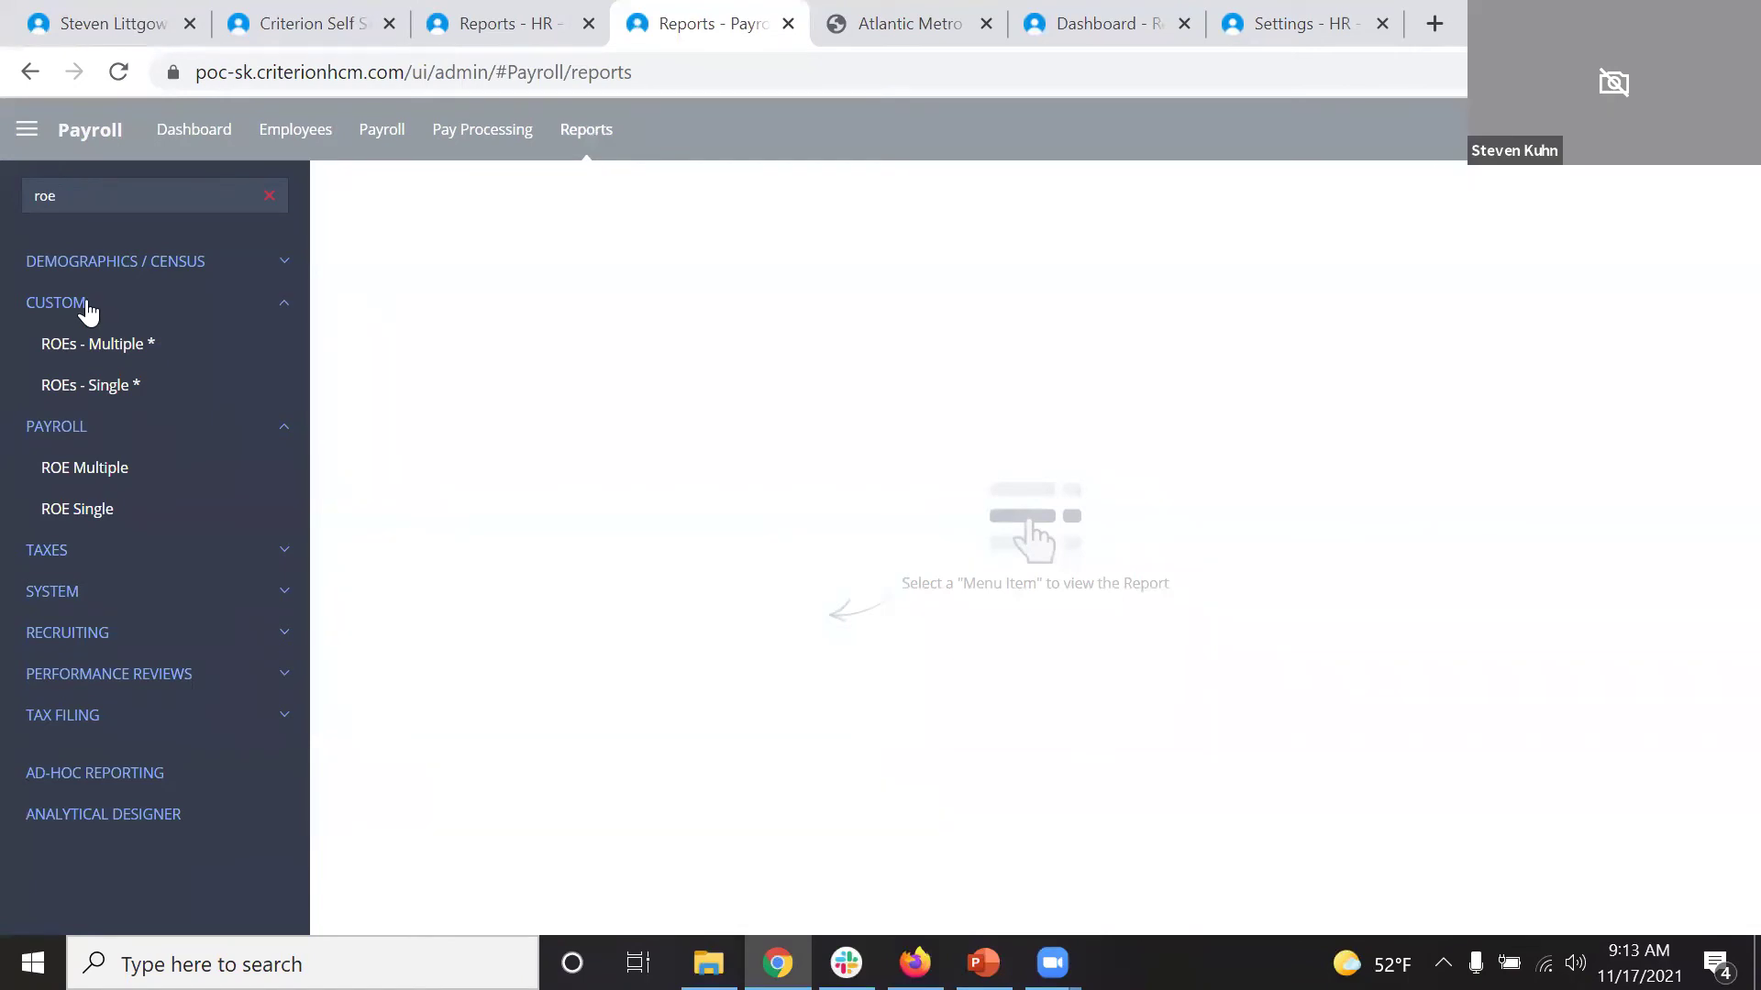
pyautogui.click(32, 304)
pyautogui.click(72, 348)
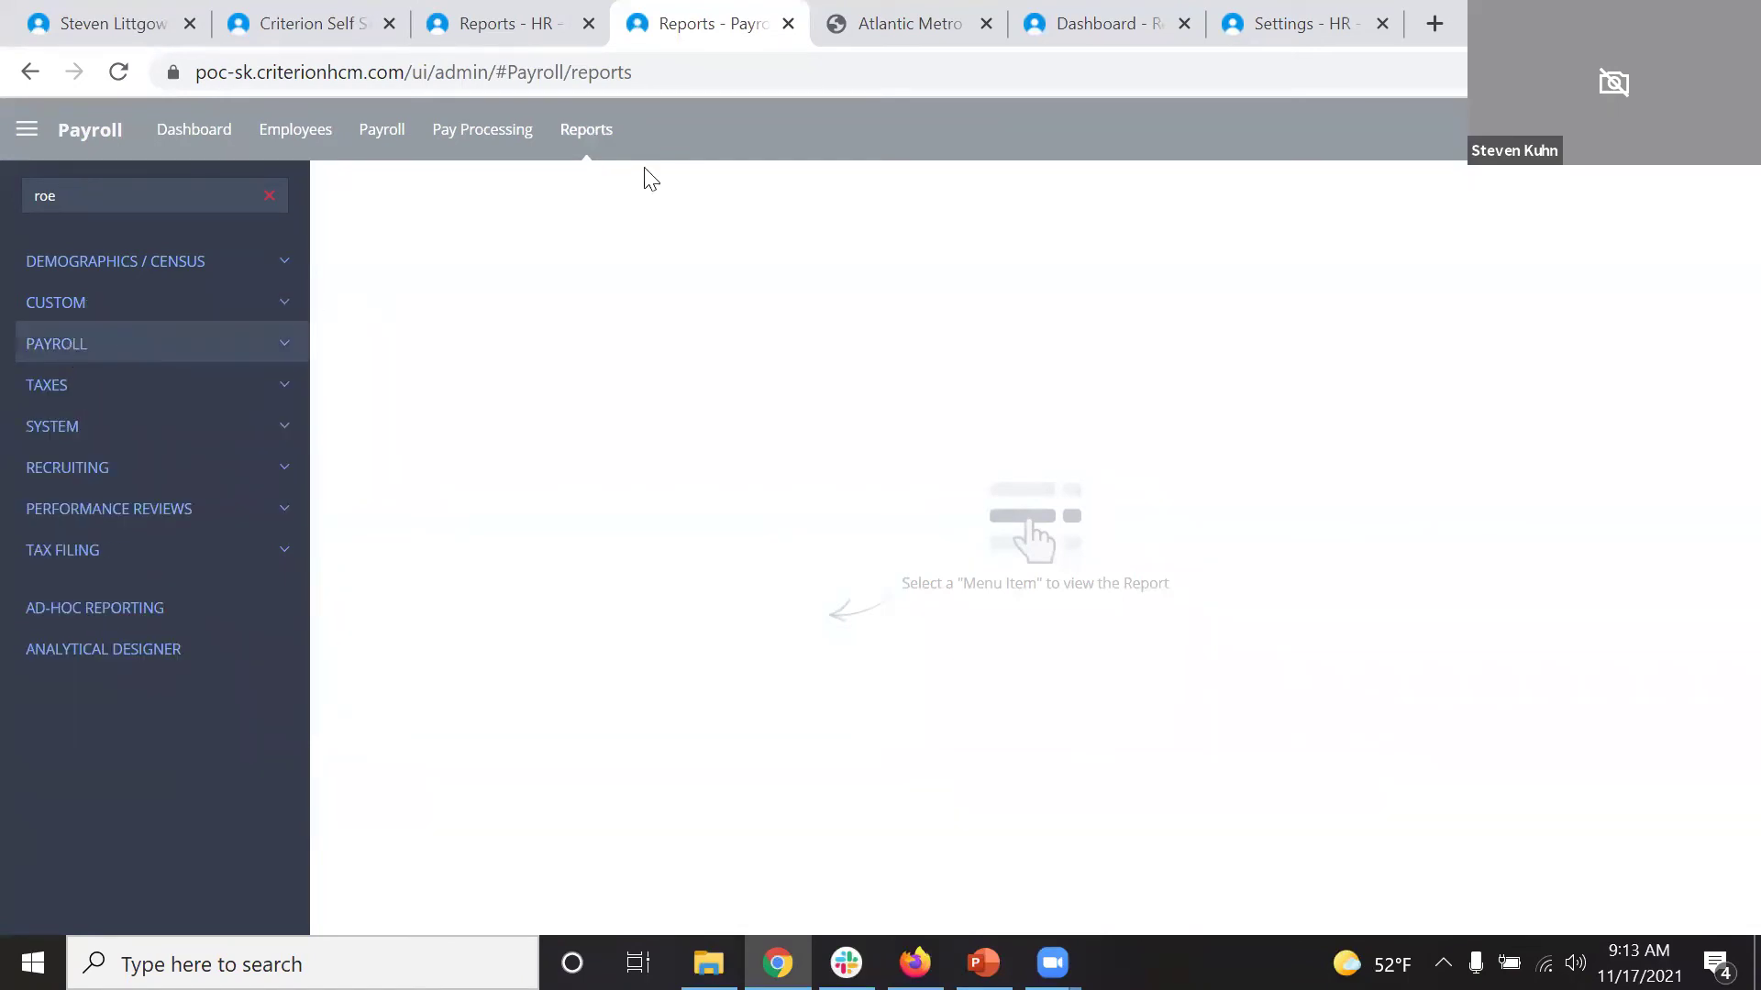
# Glance at the Recruiting dashboard and browse the job postings on the Atlantic Metro Health Network careers page.
pyautogui.click(1159, 40)
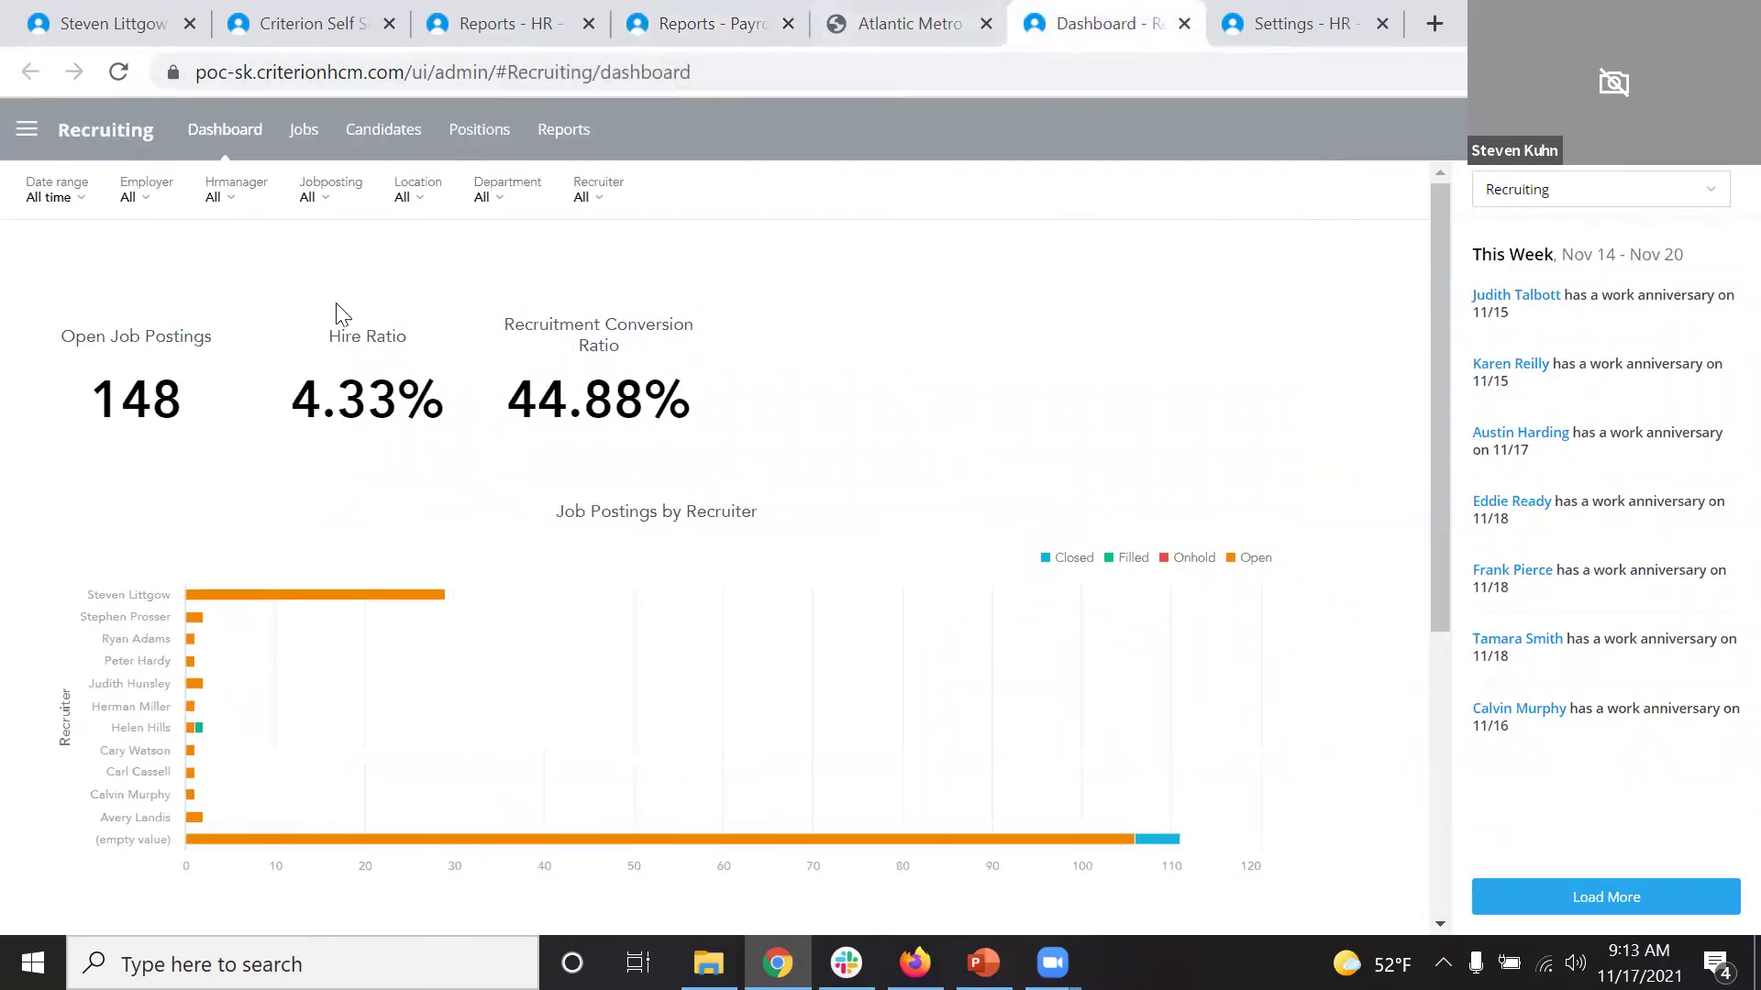
pyautogui.click(843, 44)
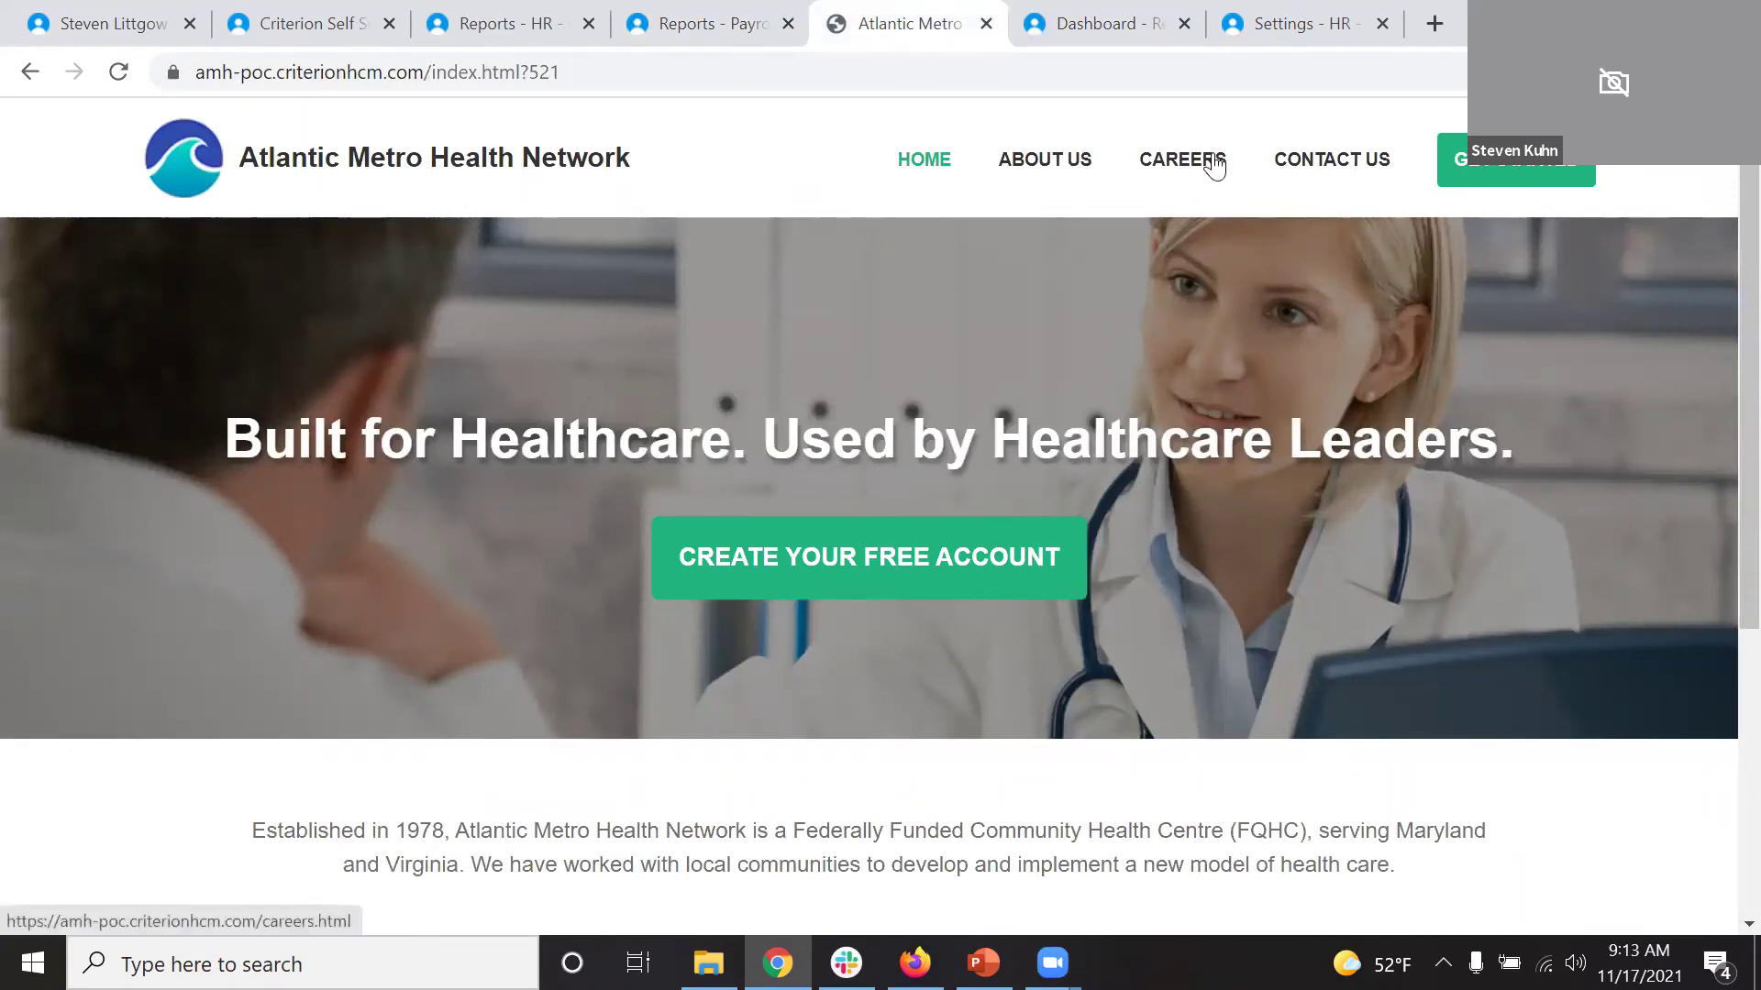
pyautogui.click(1215, 165)
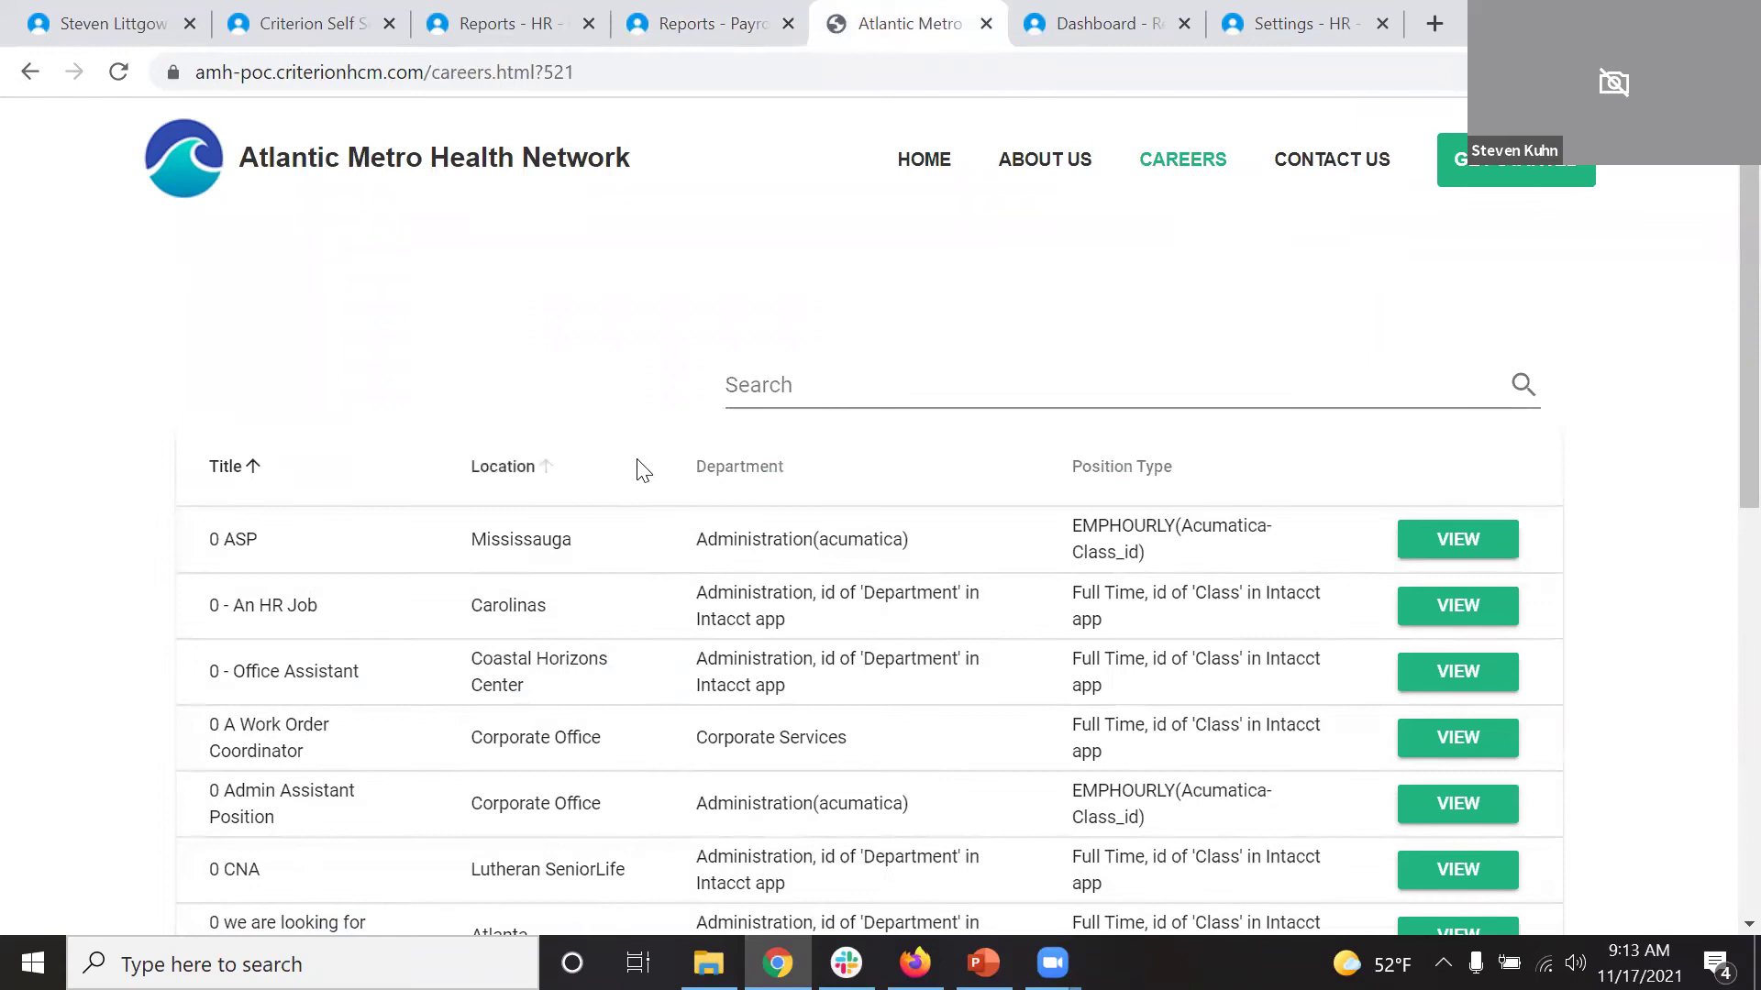
pyautogui.scroll(-3, 813, 686)
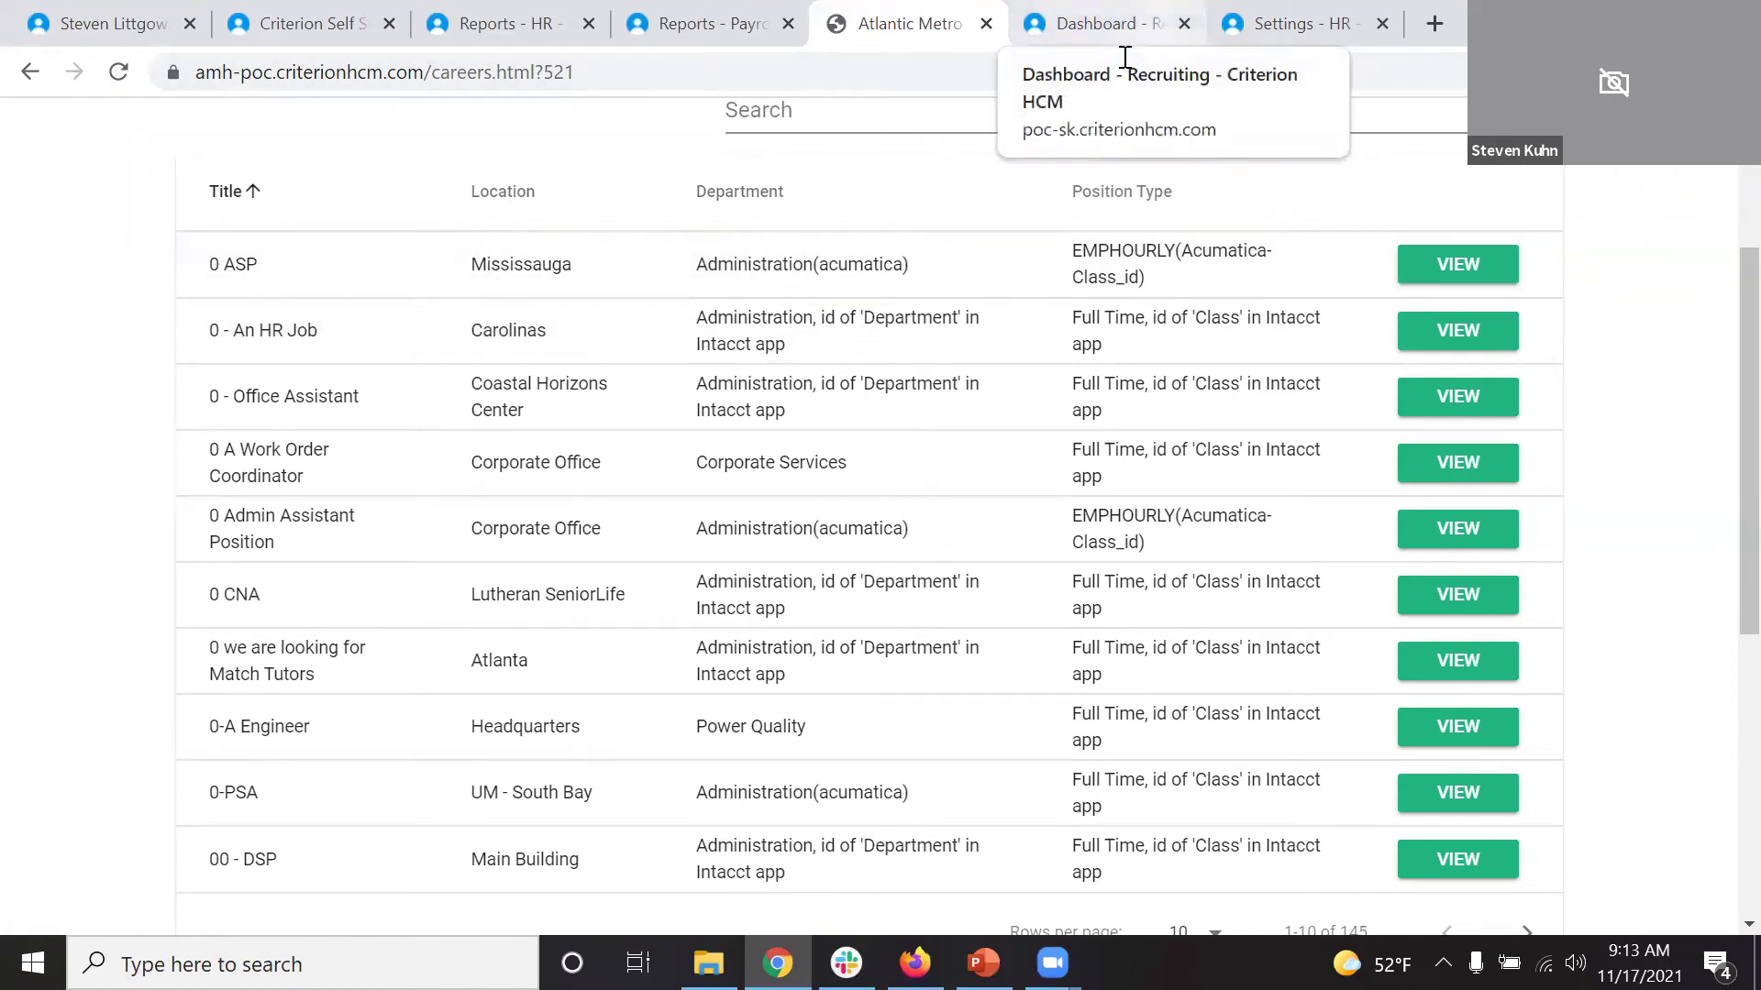
# Return to the Recruiting module and view its job list and candidate list.
pyautogui.click(1101, 25)
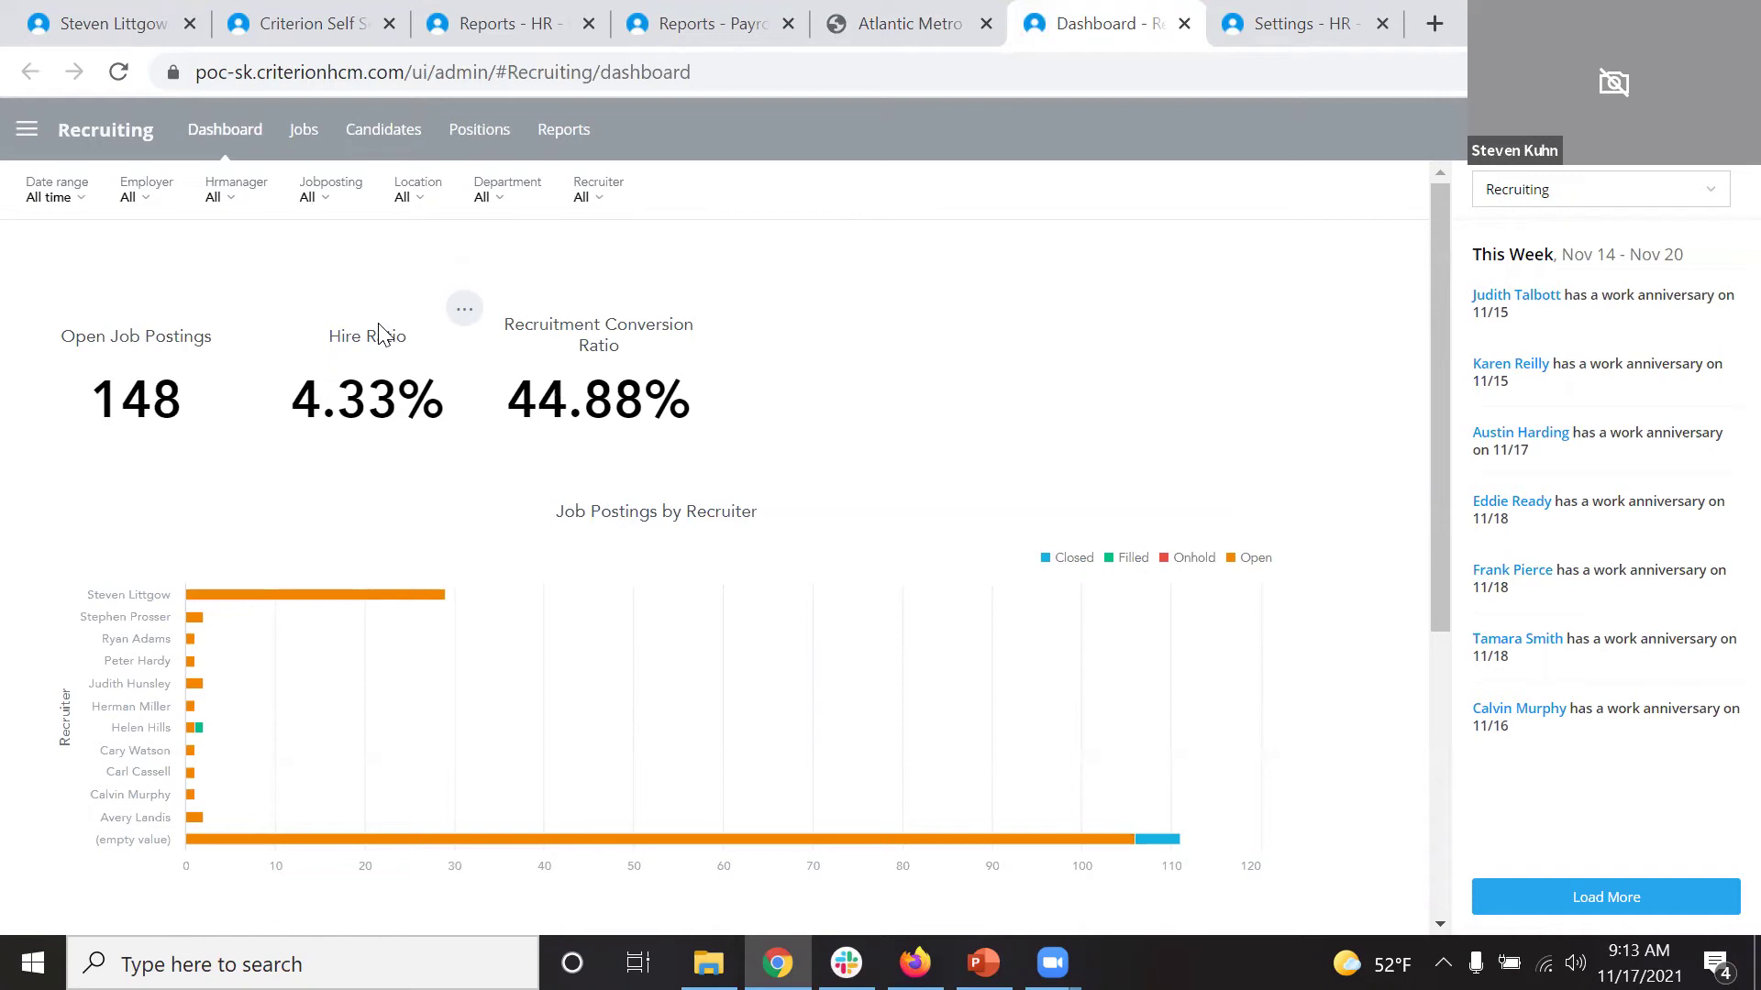
pyautogui.click(304, 130)
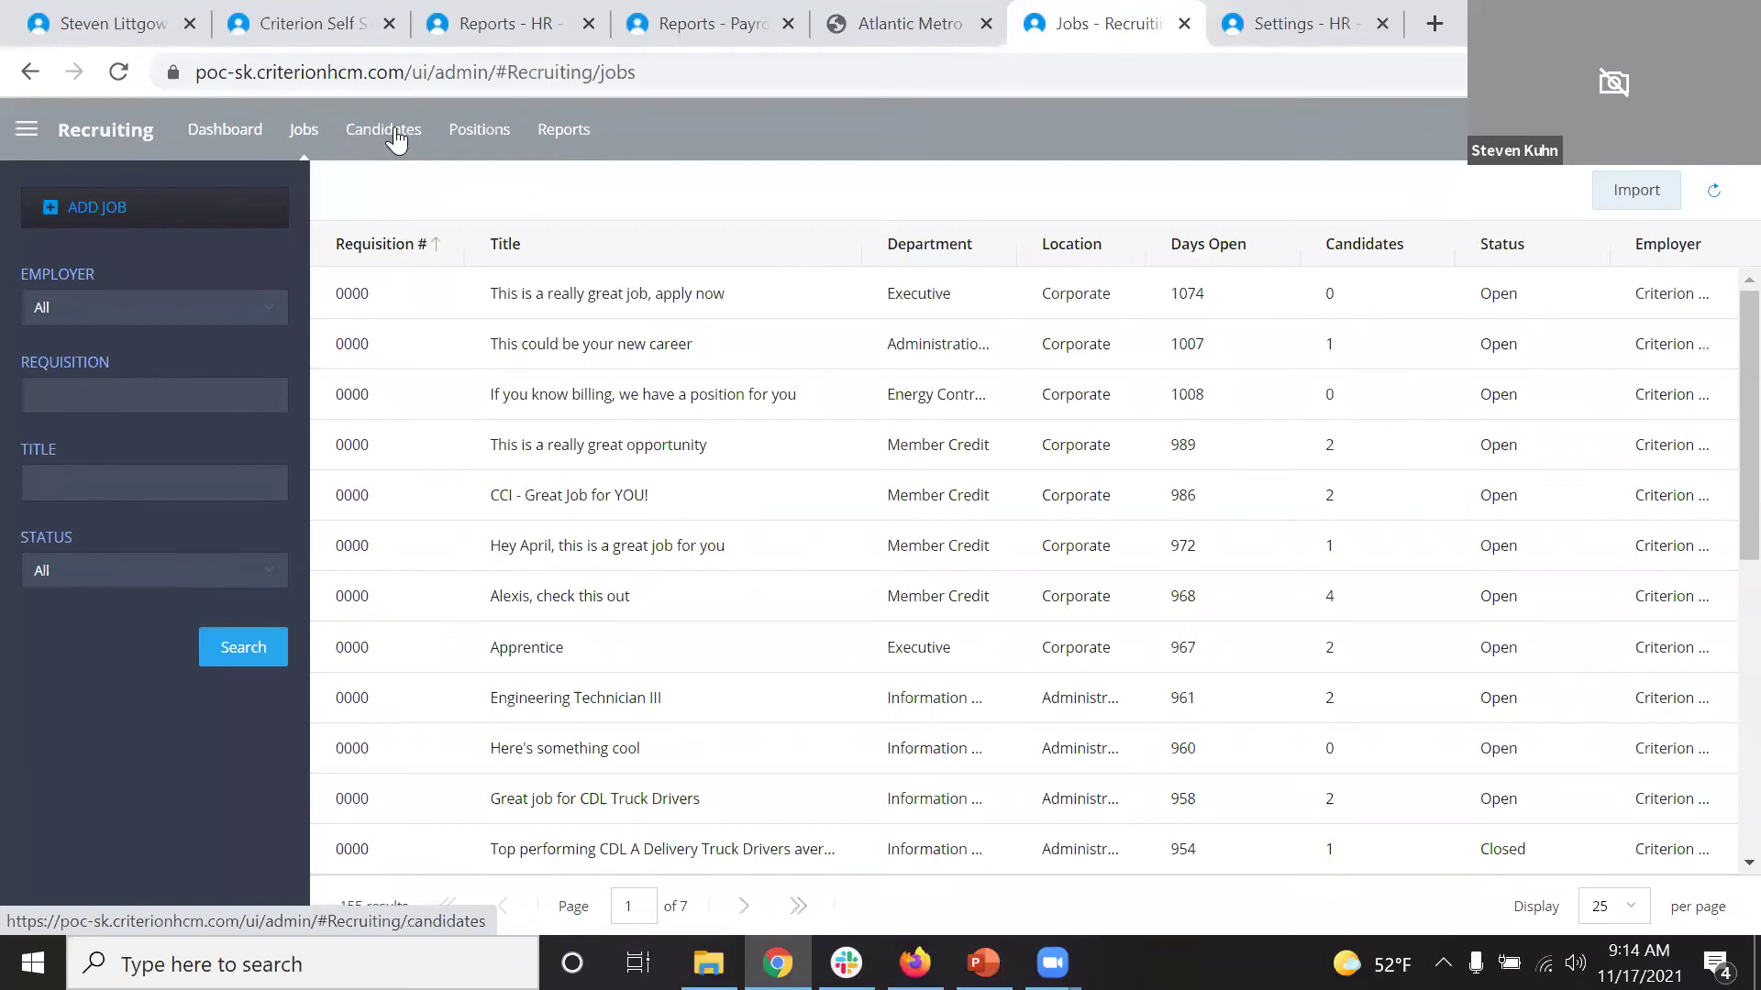
pyautogui.click(396, 134)
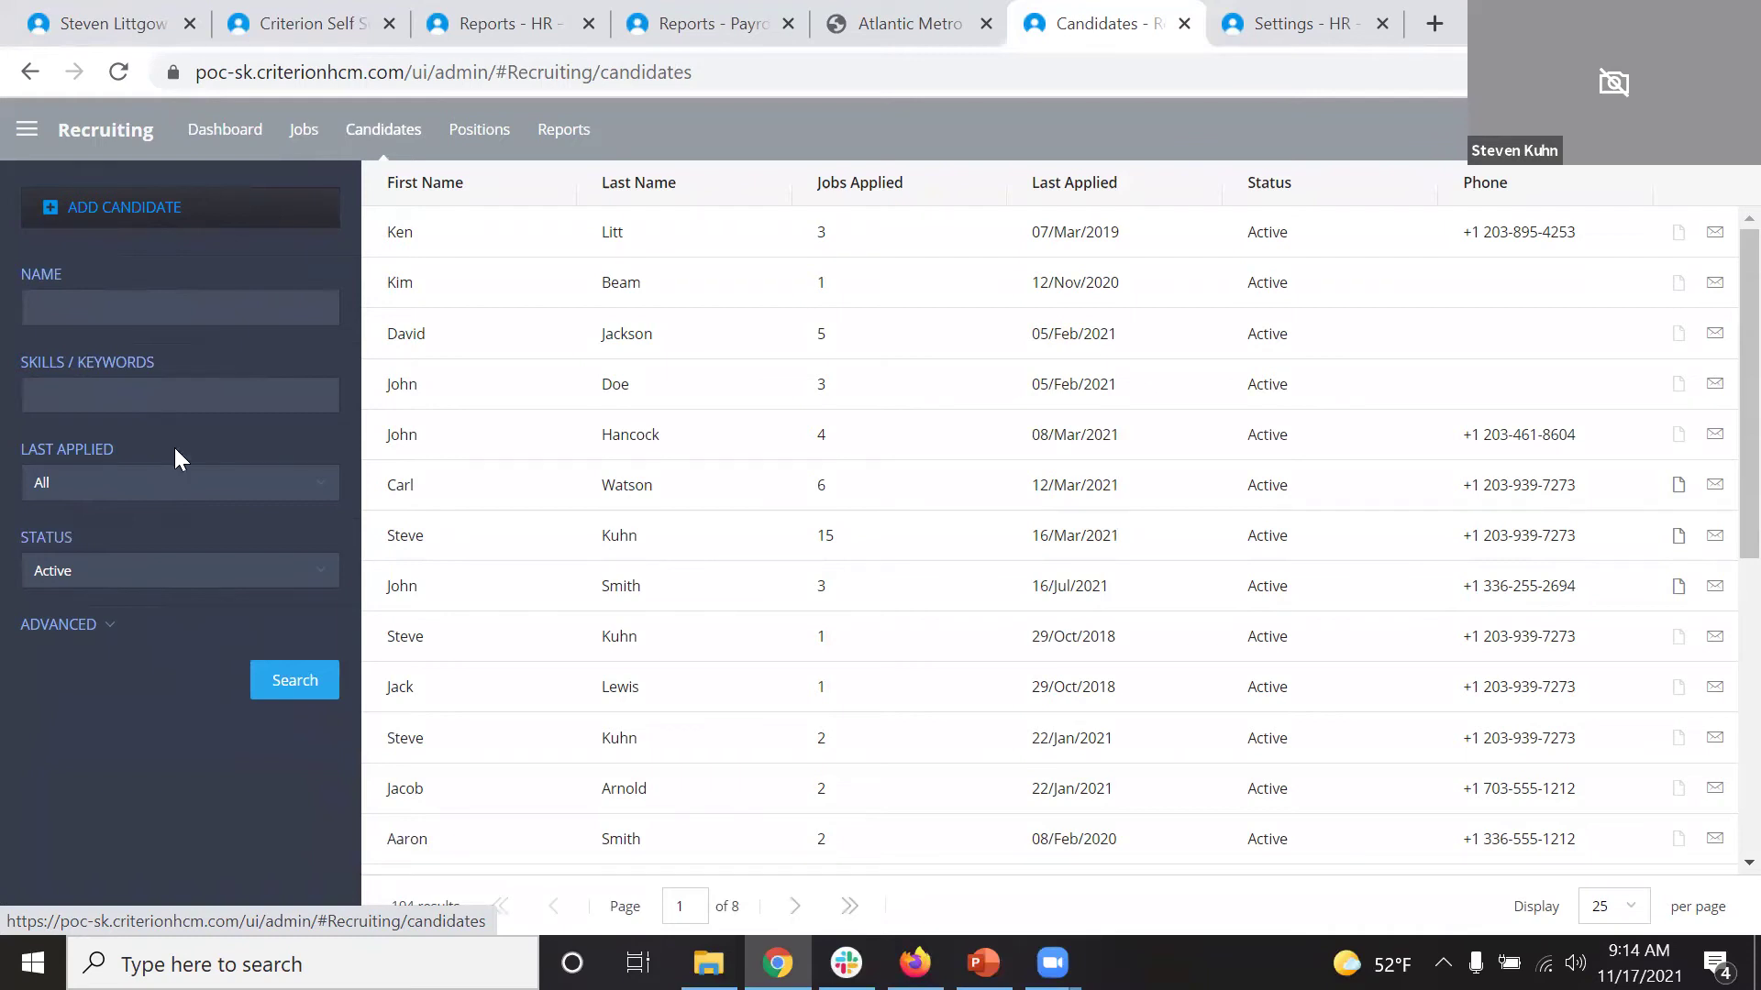
# In the HR settings, open the 2022 Comp Planning & Budgeting distribution round under compensation management.
pyautogui.click(1281, 28)
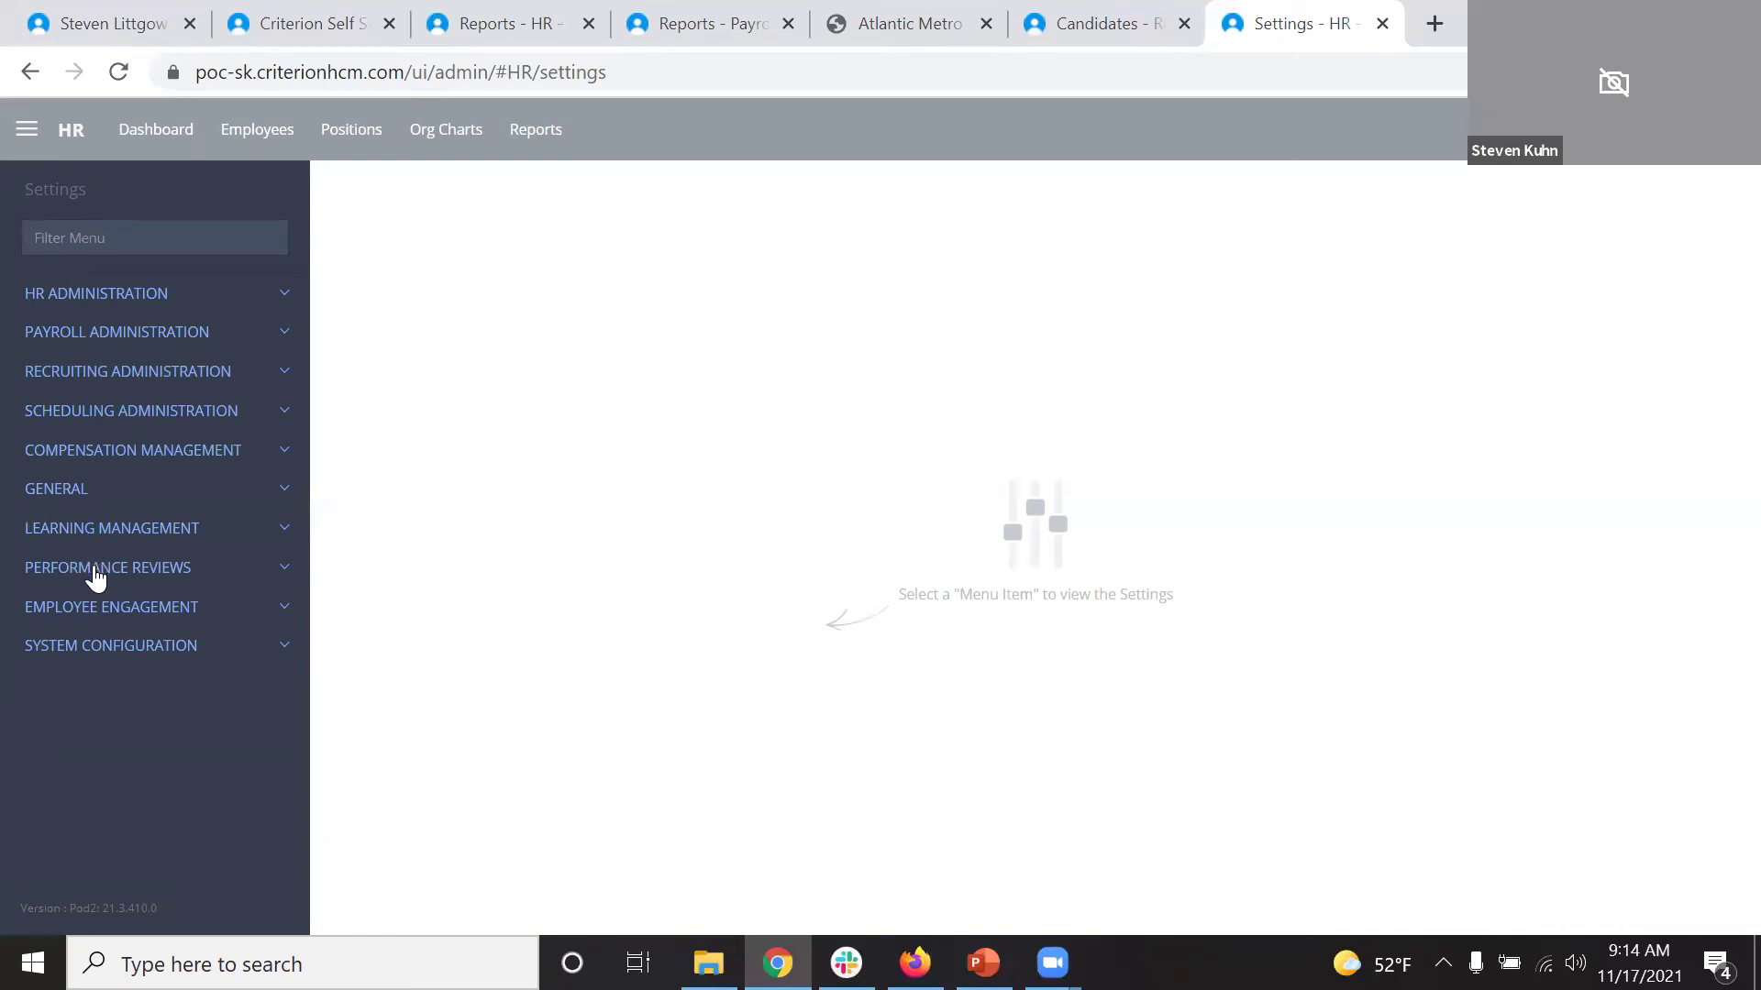
pyautogui.click(114, 452)
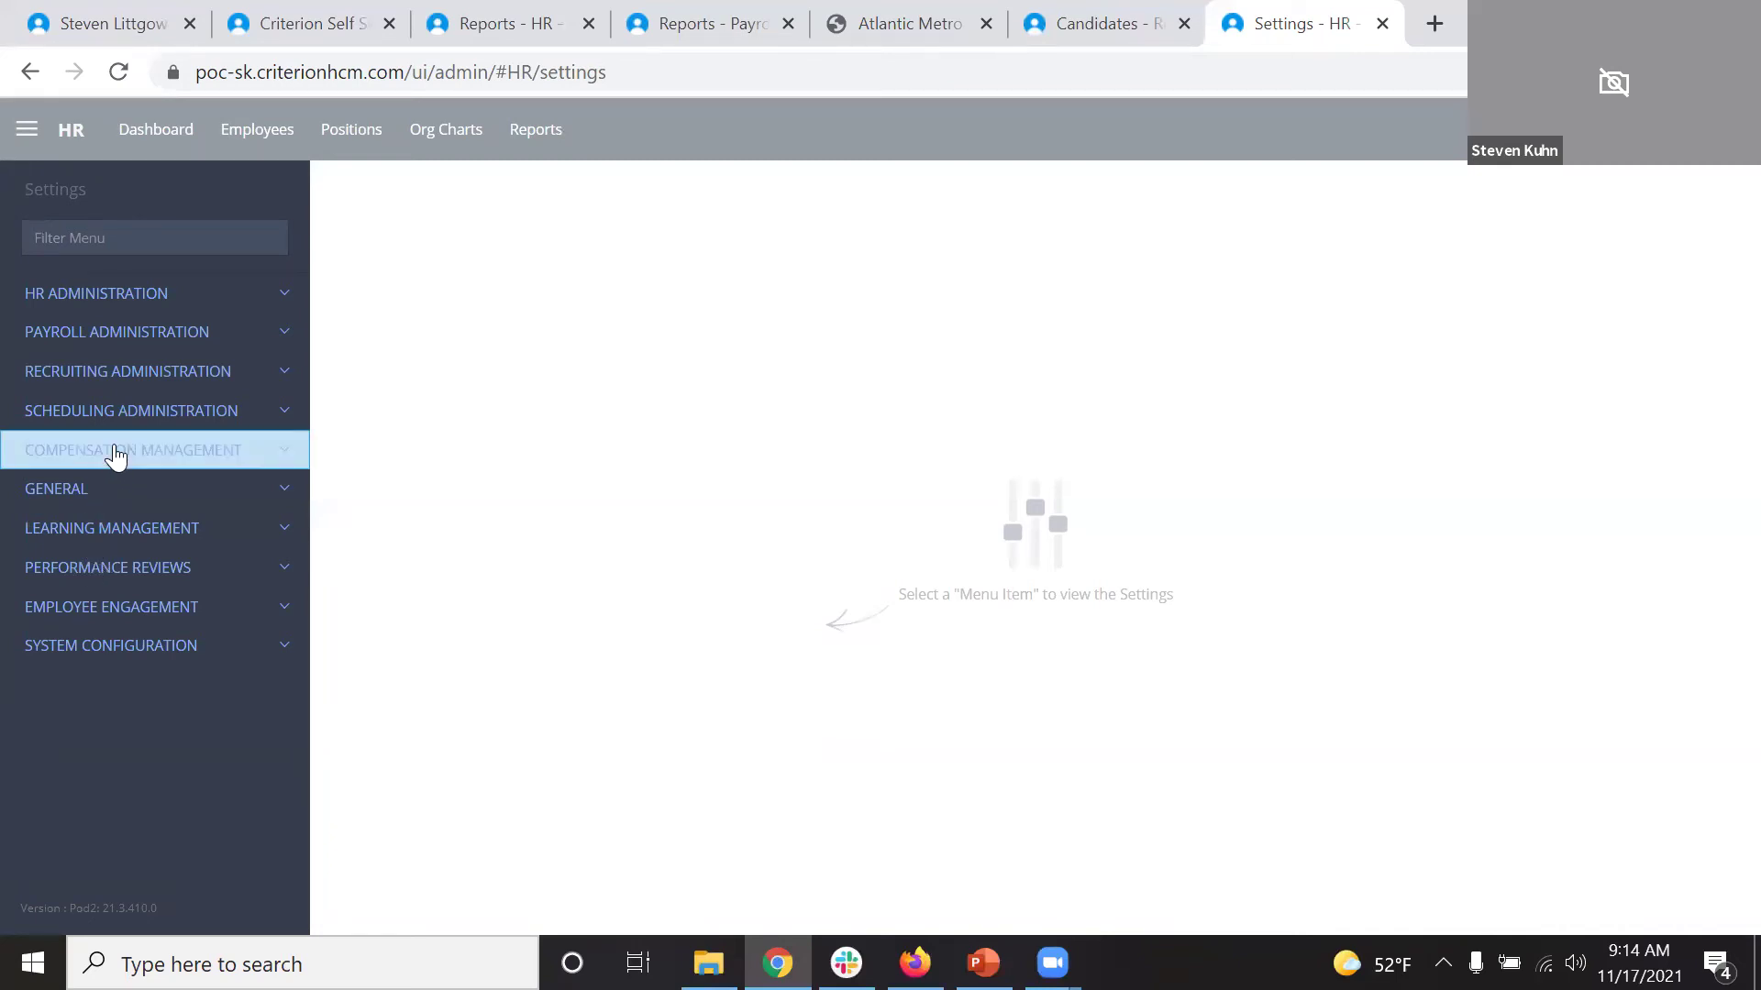
pyautogui.click(110, 484)
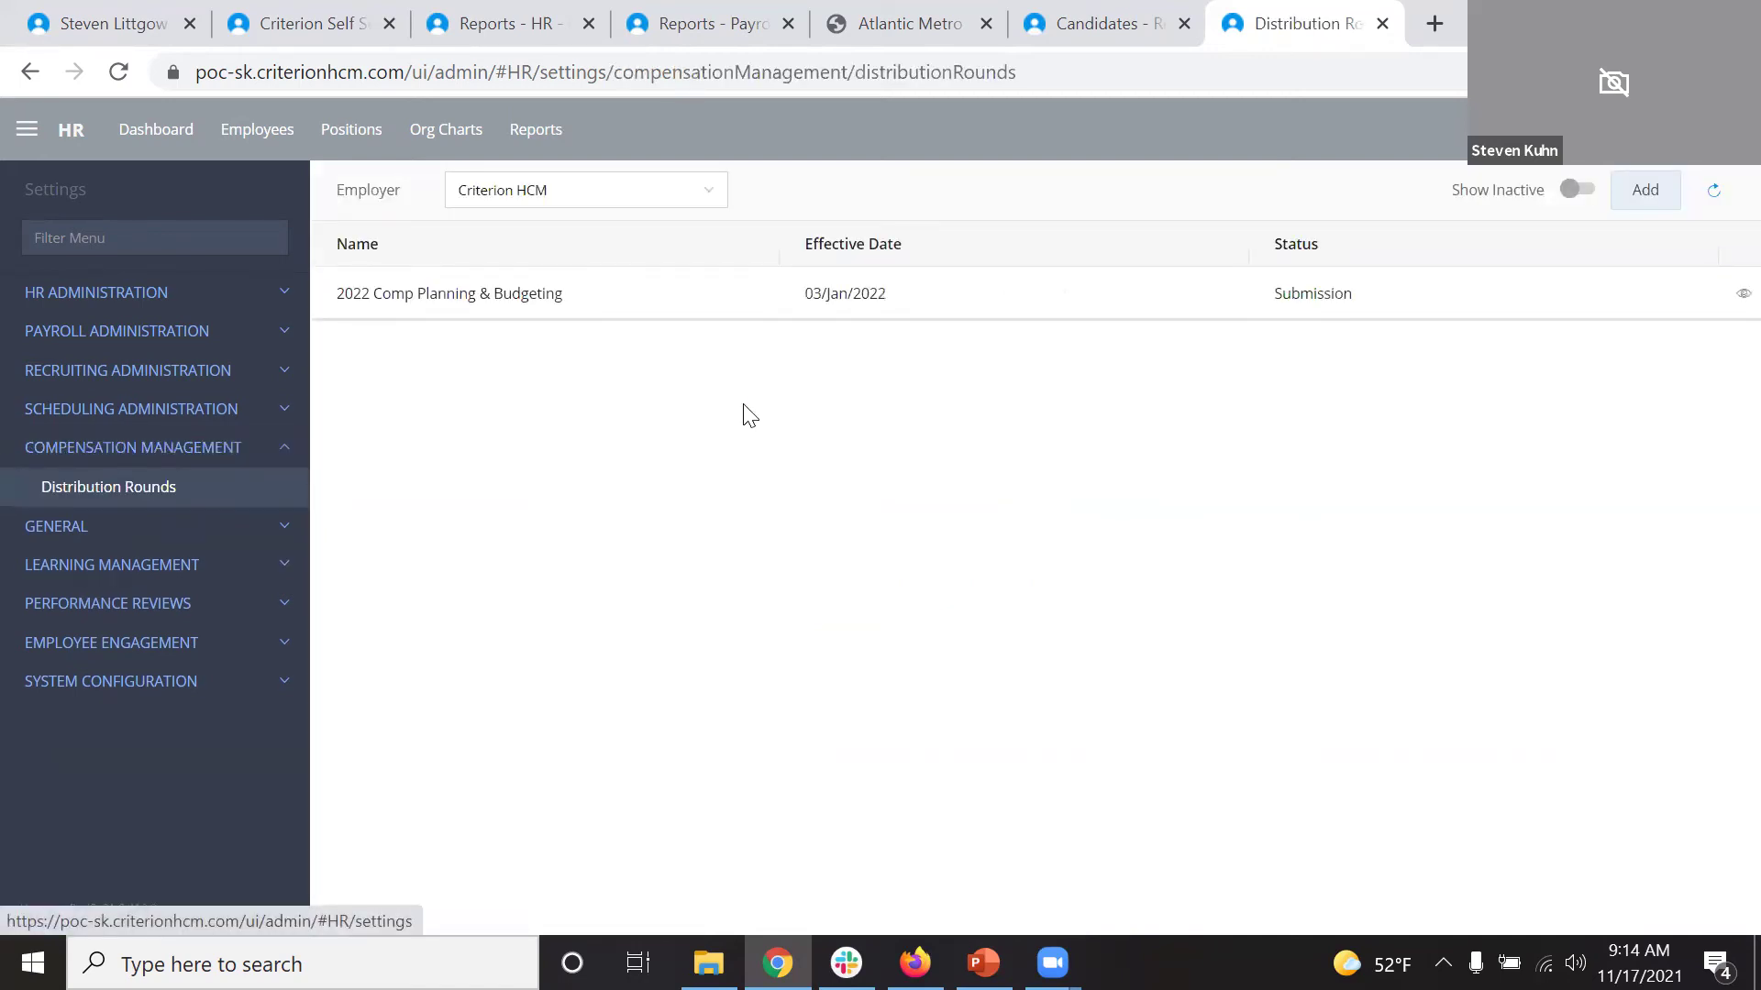
pyautogui.click(773, 296)
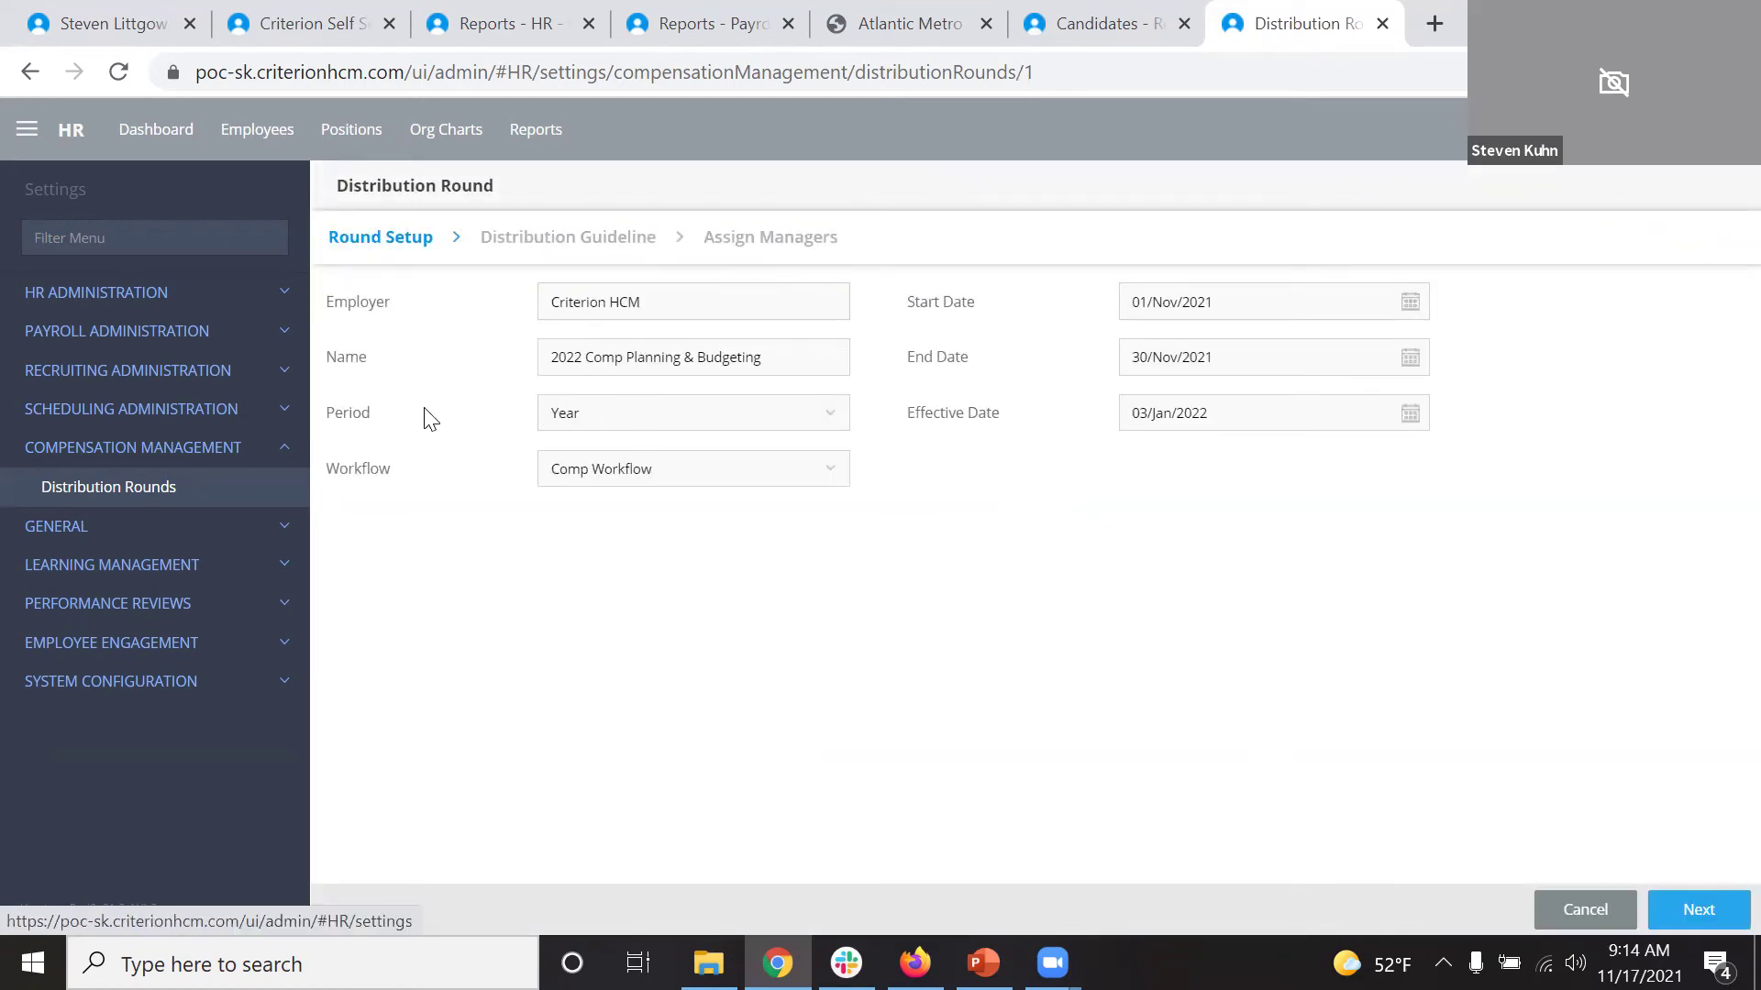
# Go through the round's distribution guideline and manager assignments, and save the distribution round.
pyautogui.click(1702, 911)
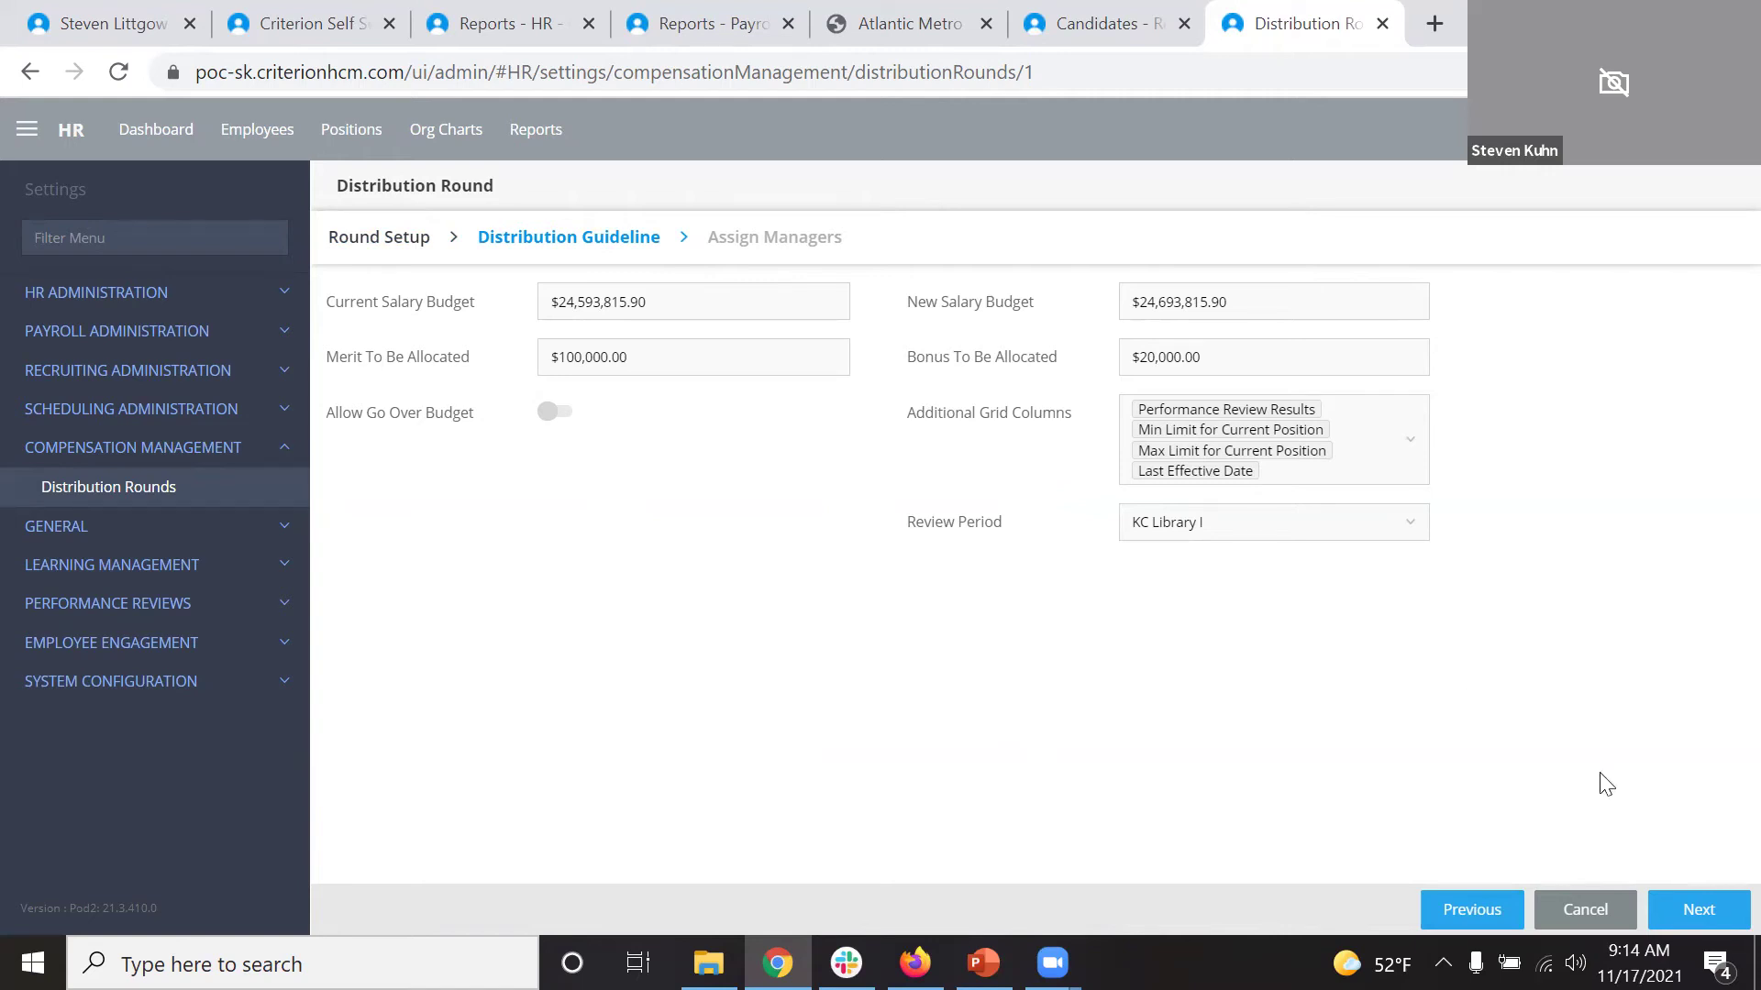
pyautogui.click(1711, 911)
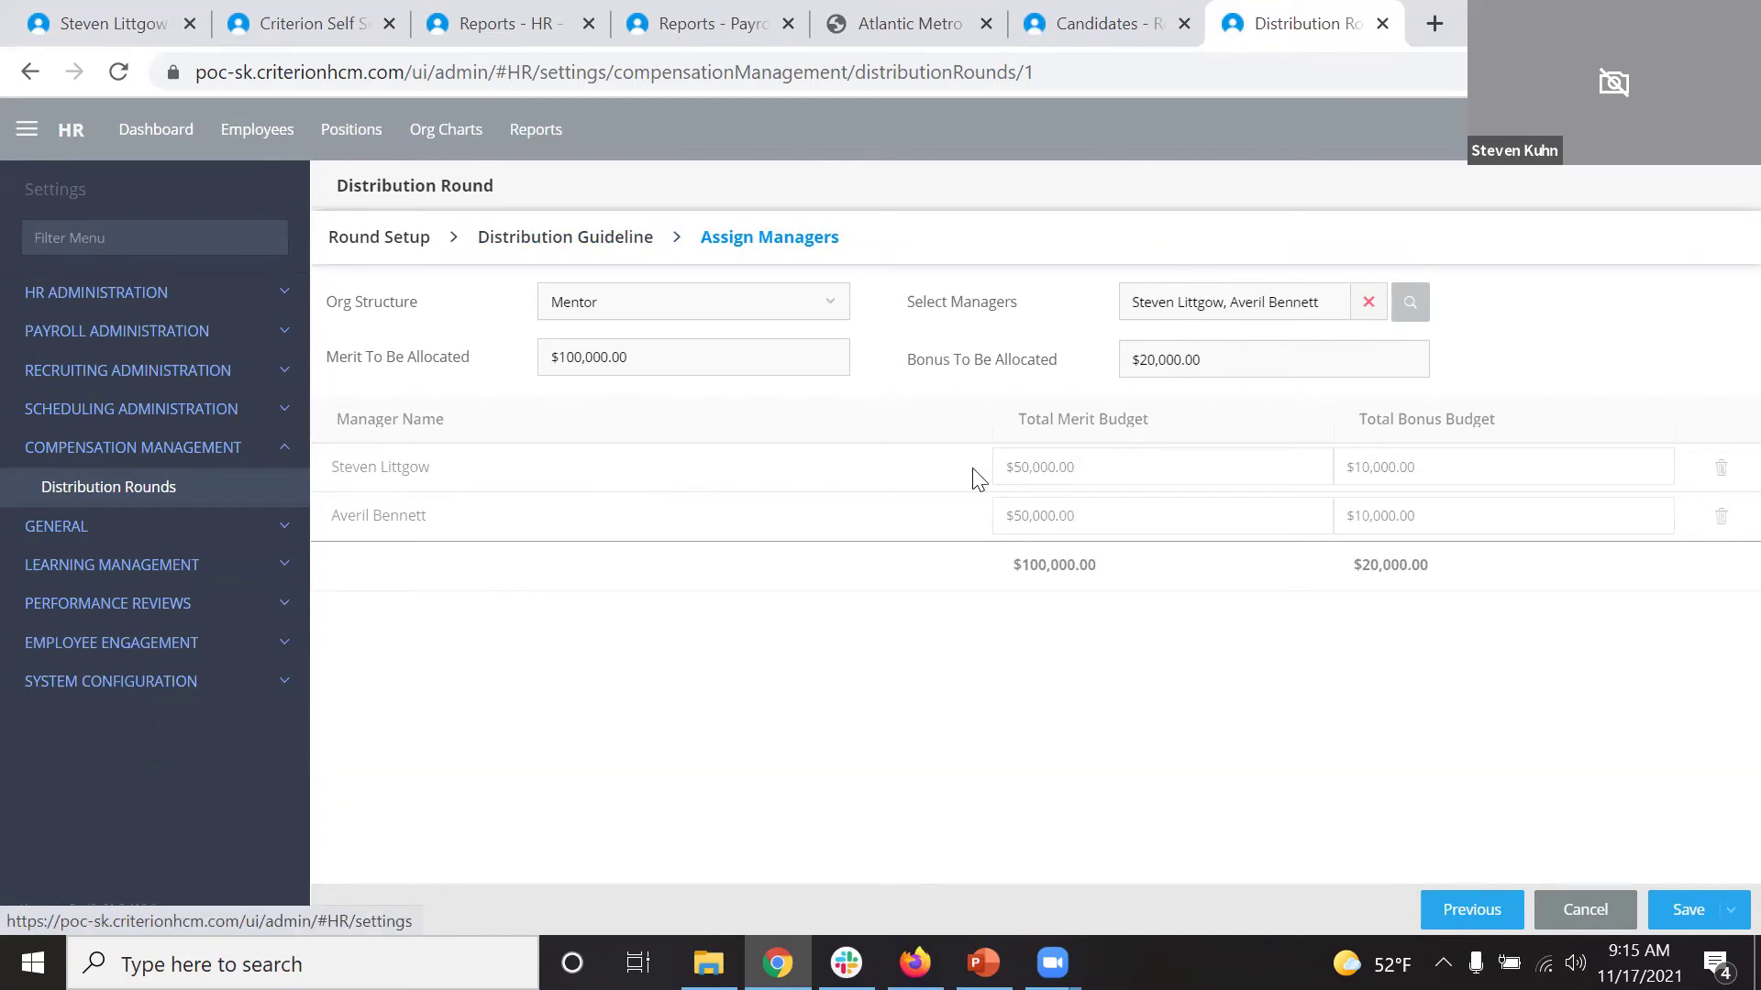
pyautogui.click(1693, 911)
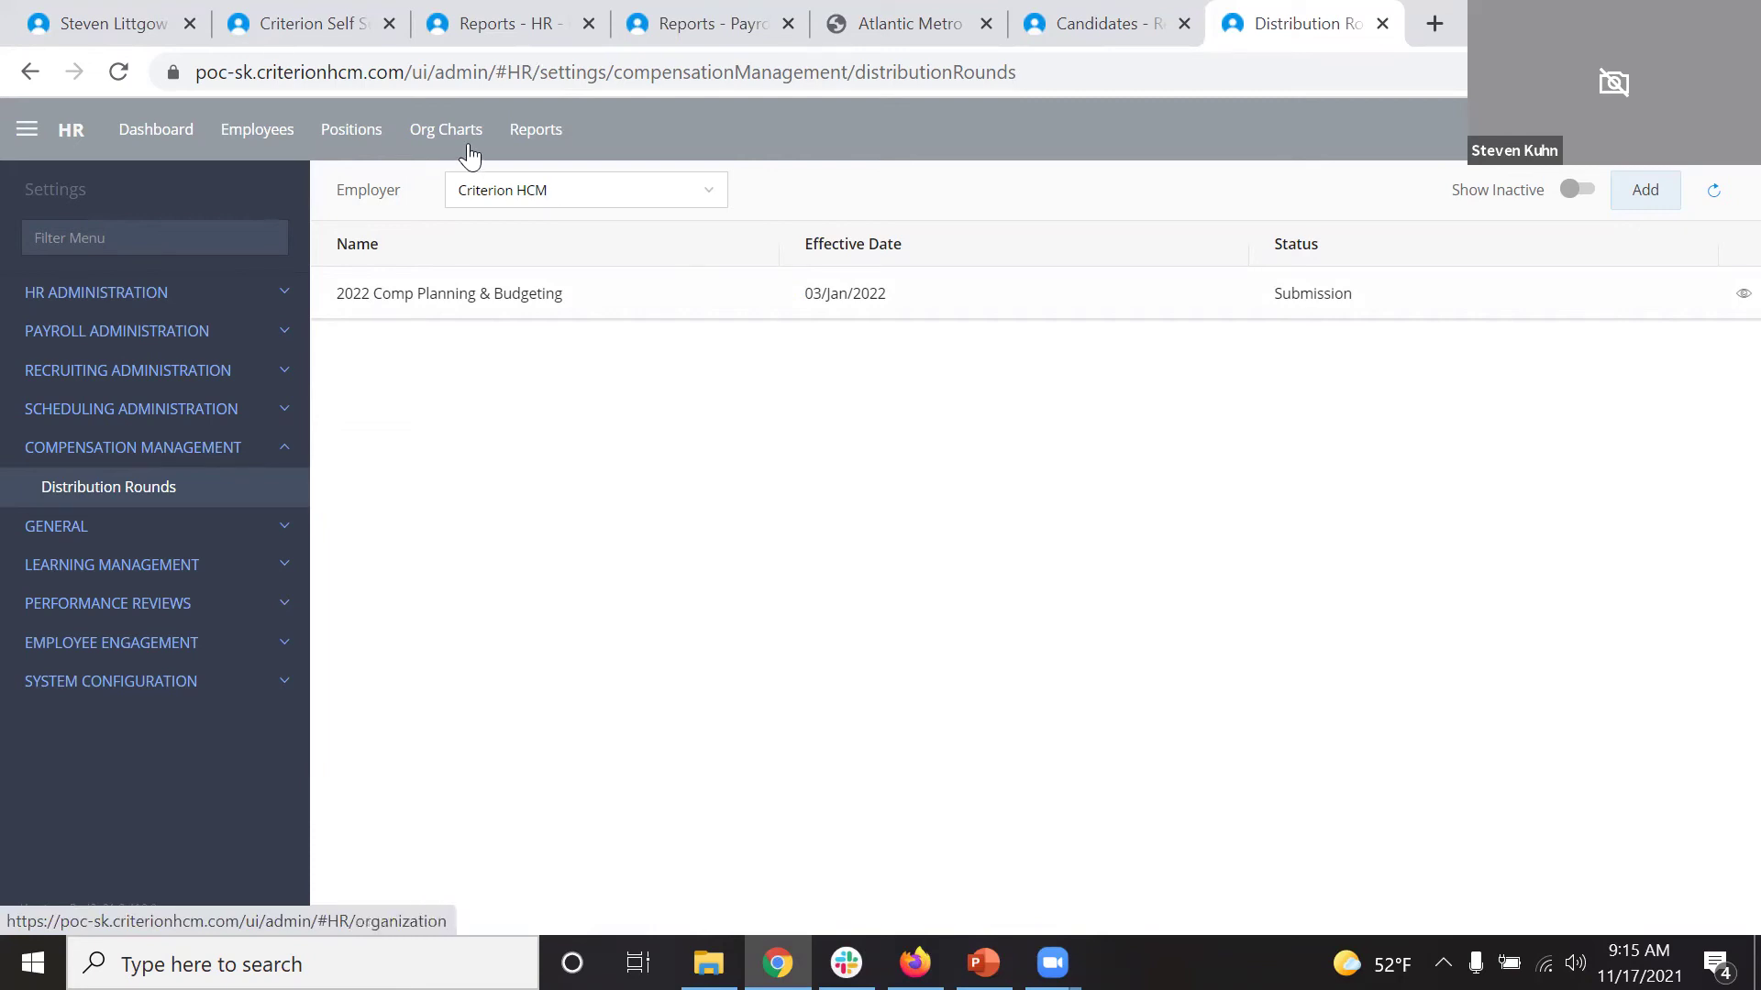
# Switch to the Self Service dashboard and look through the announcements in its feed.
pyautogui.click(89, 34)
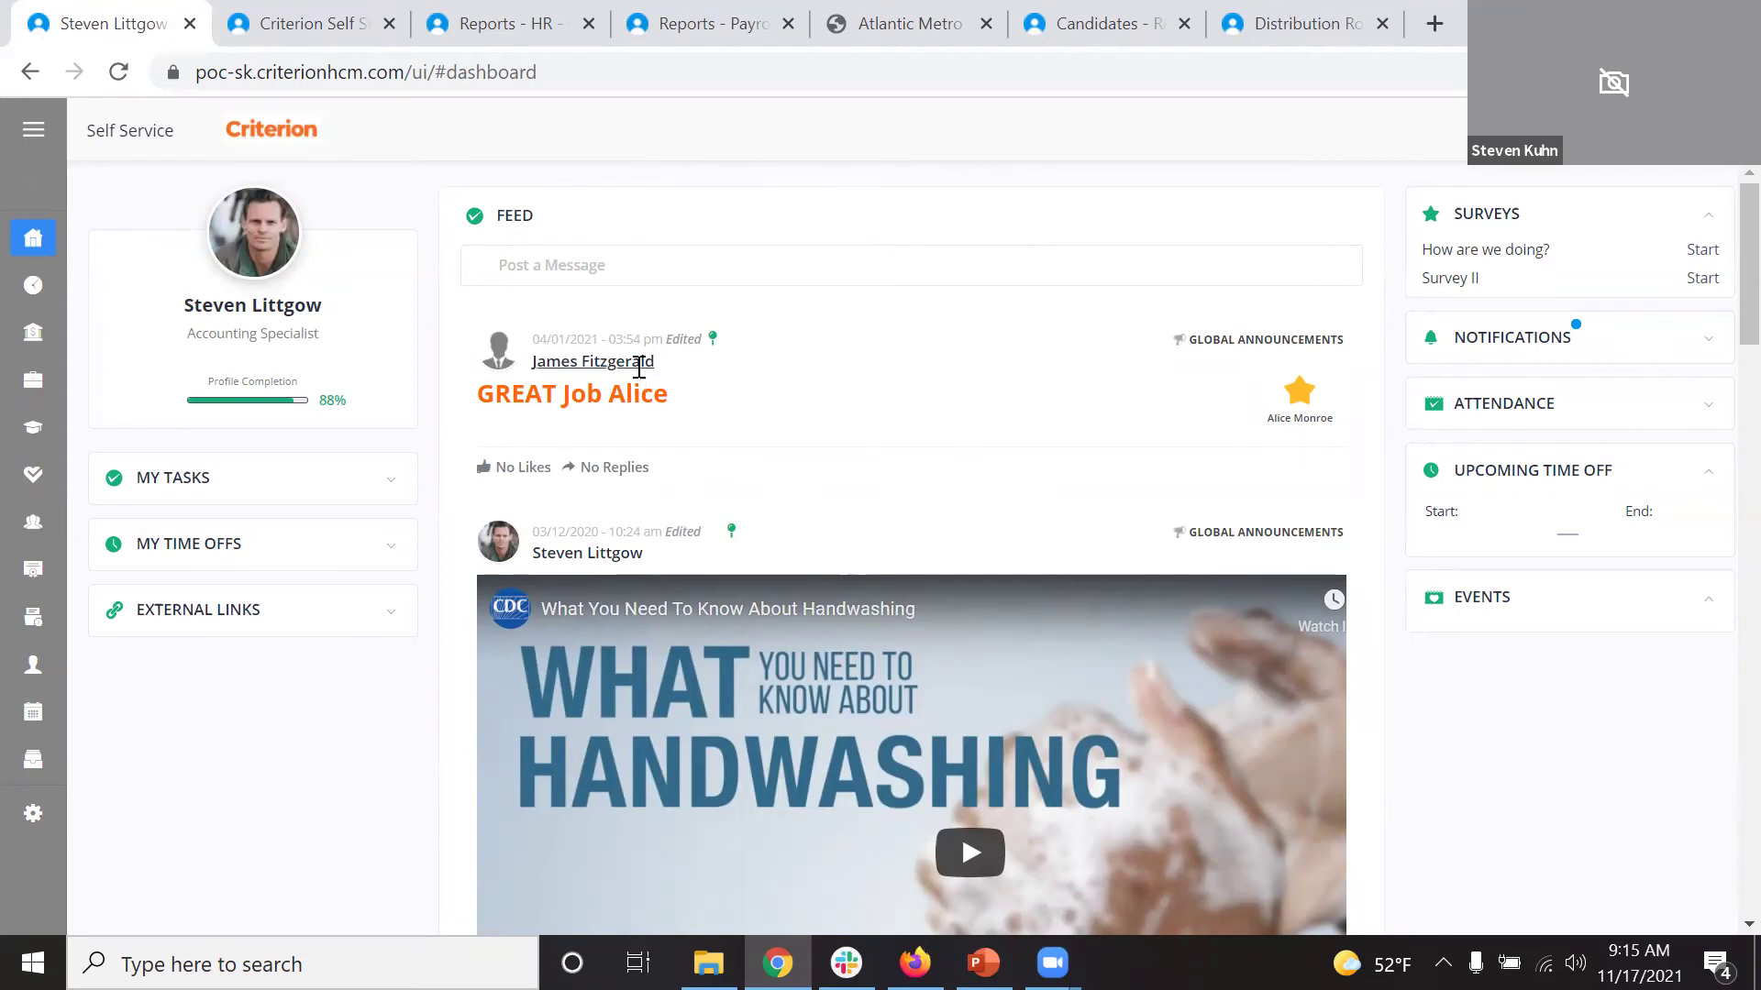
pyautogui.scroll(-7, 1000, 620)
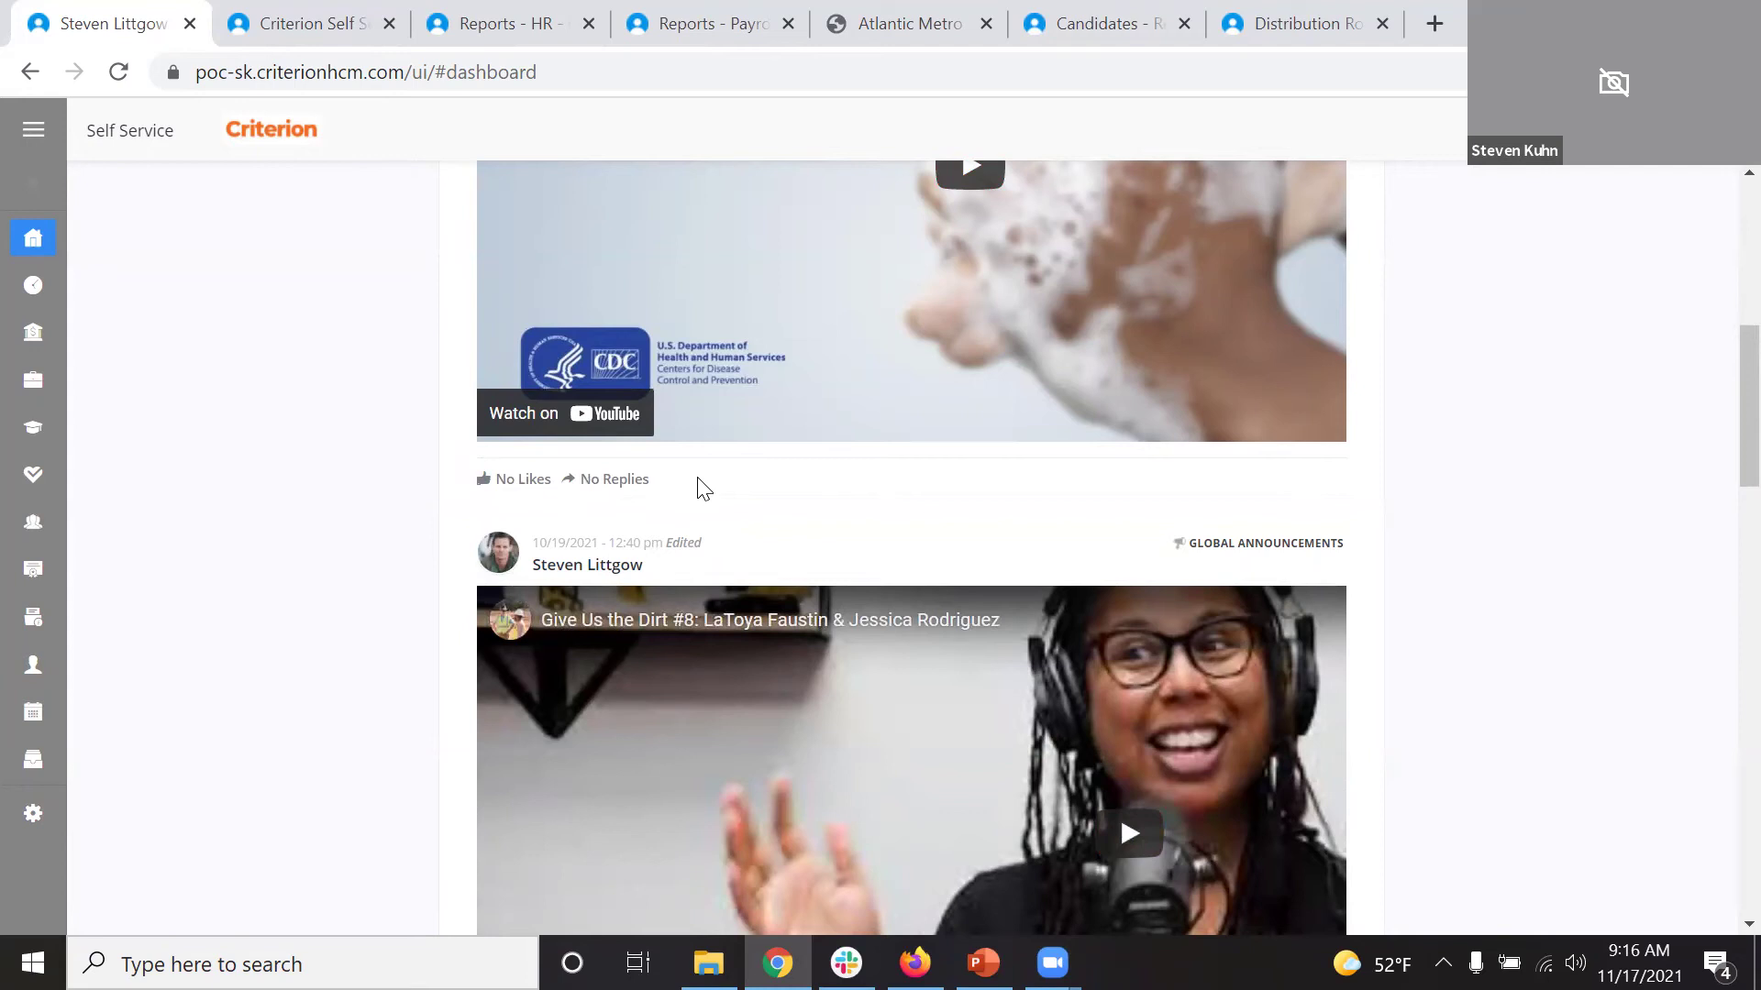
pyautogui.scroll(7, 312, 505)
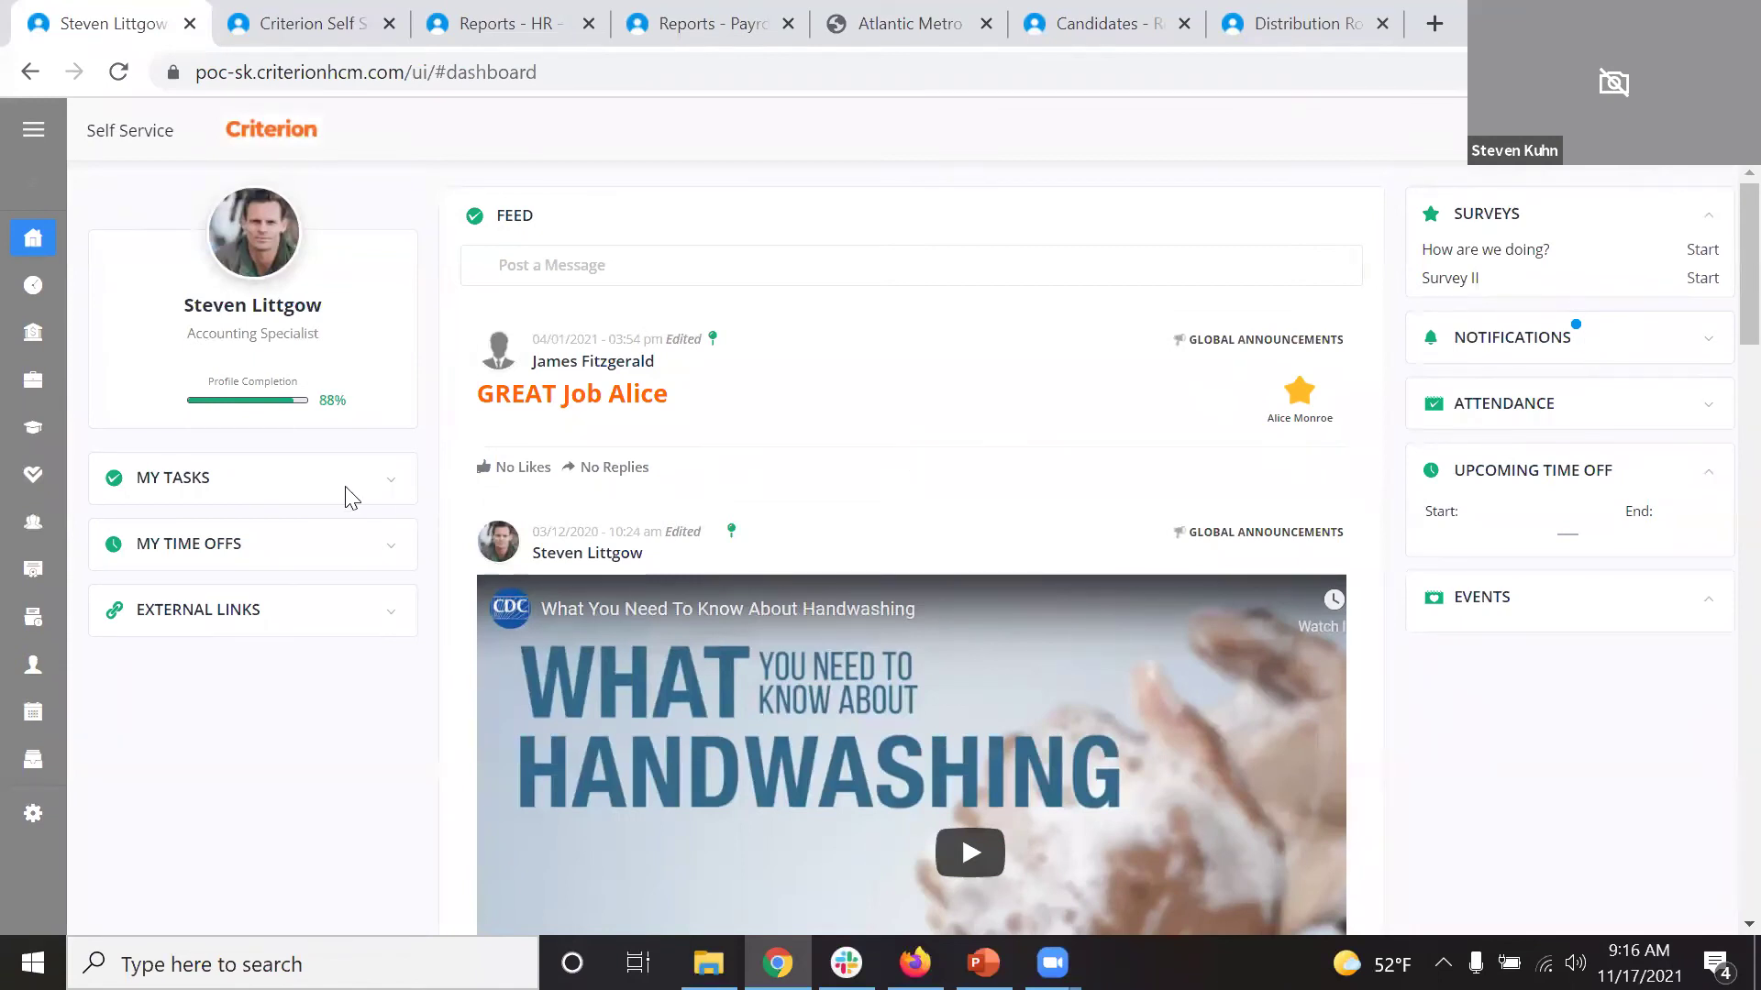
# Expand My Tasks and open the 2022 Comp Planning & Budgeting task under Compensation Distribution.
pyautogui.click(393, 491)
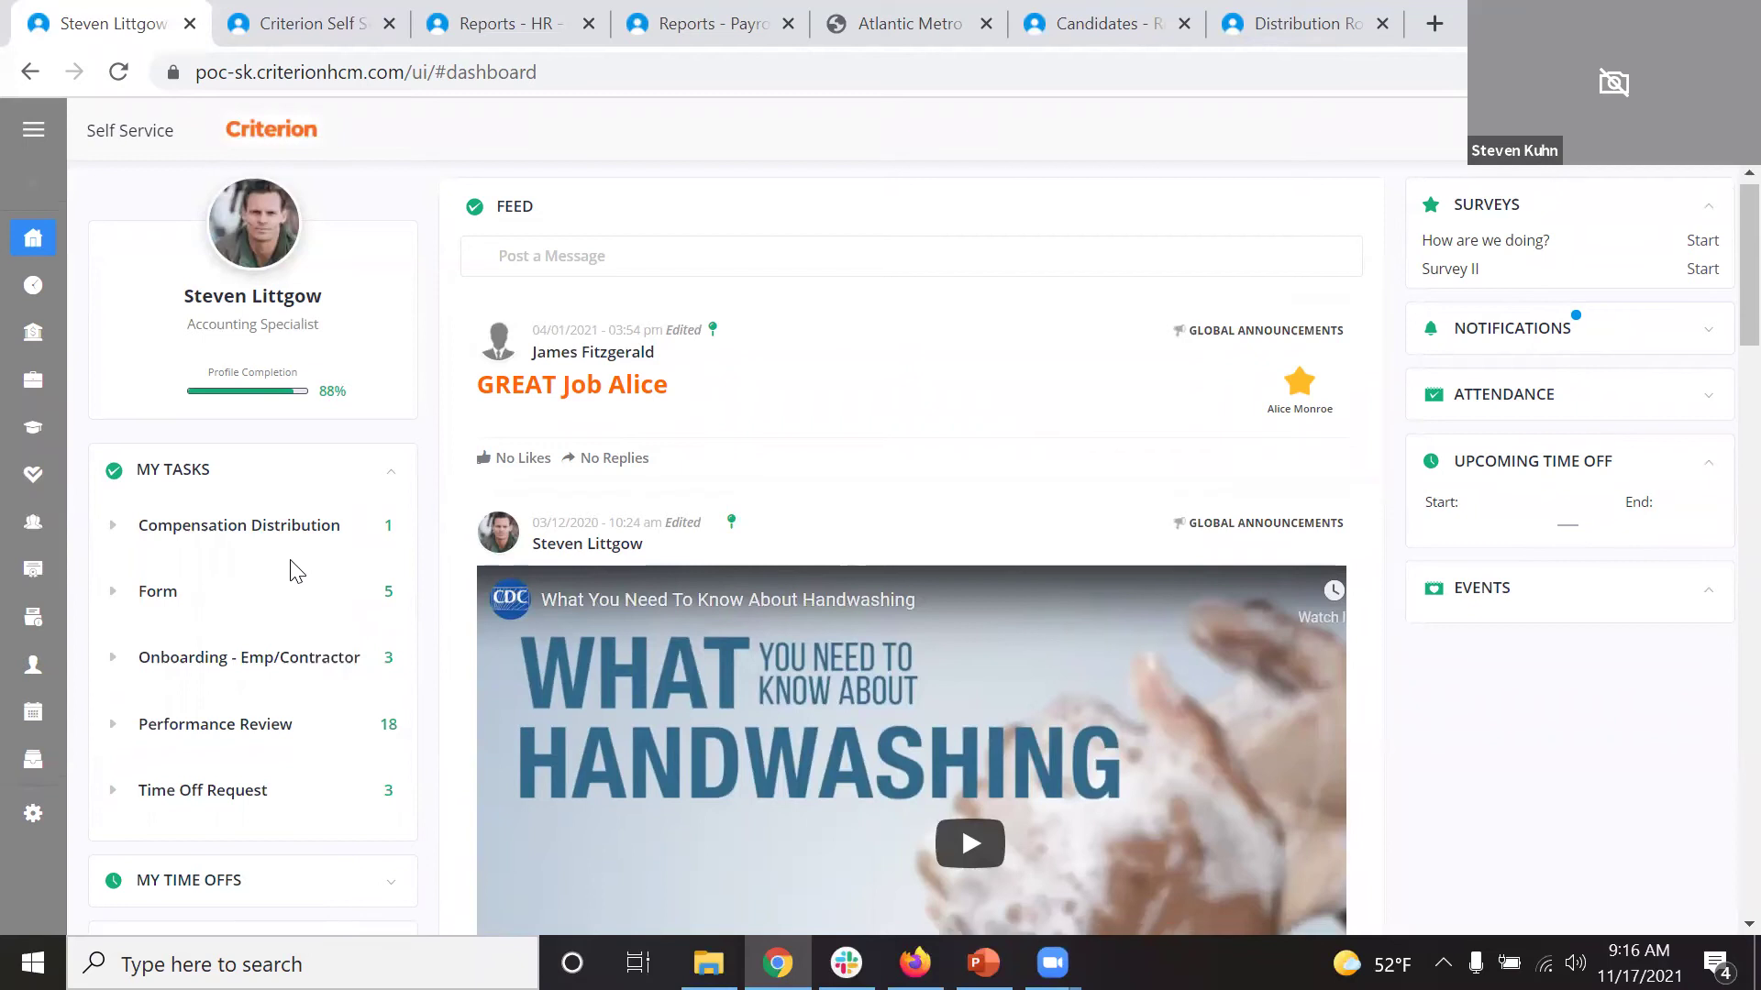
pyautogui.scroll(-2, 295, 559)
pyautogui.click(290, 404)
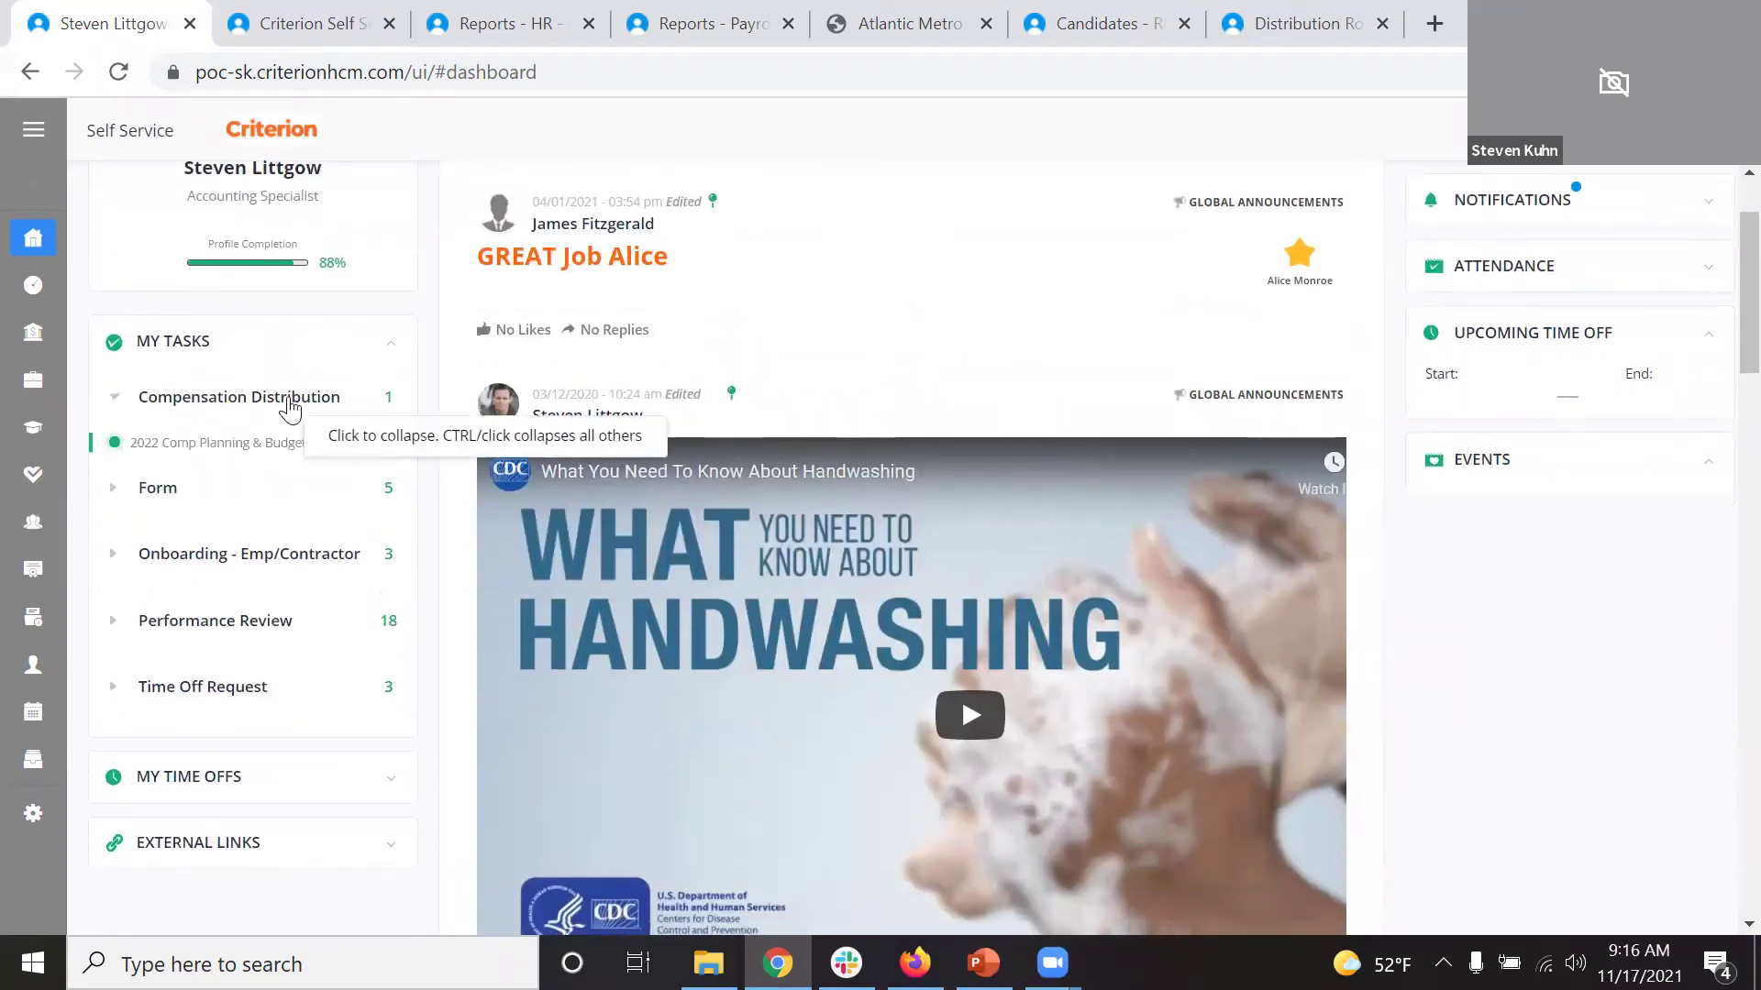
pyautogui.click(177, 458)
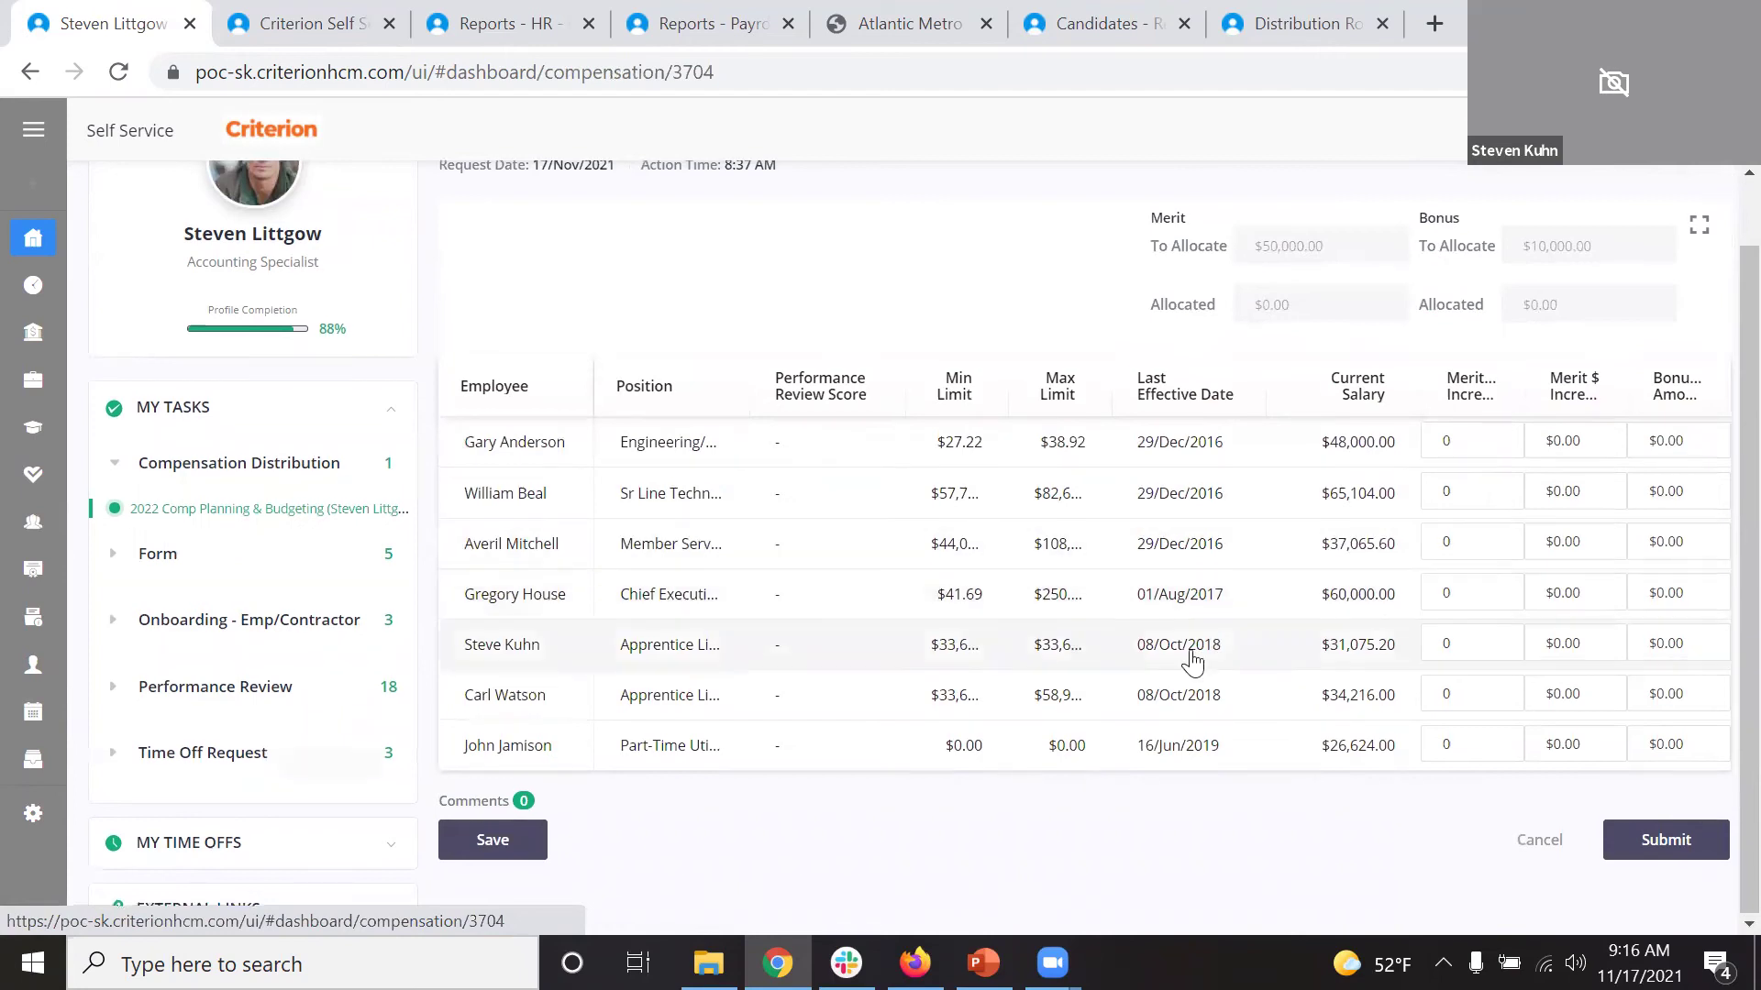
# View the pending Form and Onboarding - Emp/Contractor tasks, collapsing each task group after viewing.
pyautogui.click(156, 555)
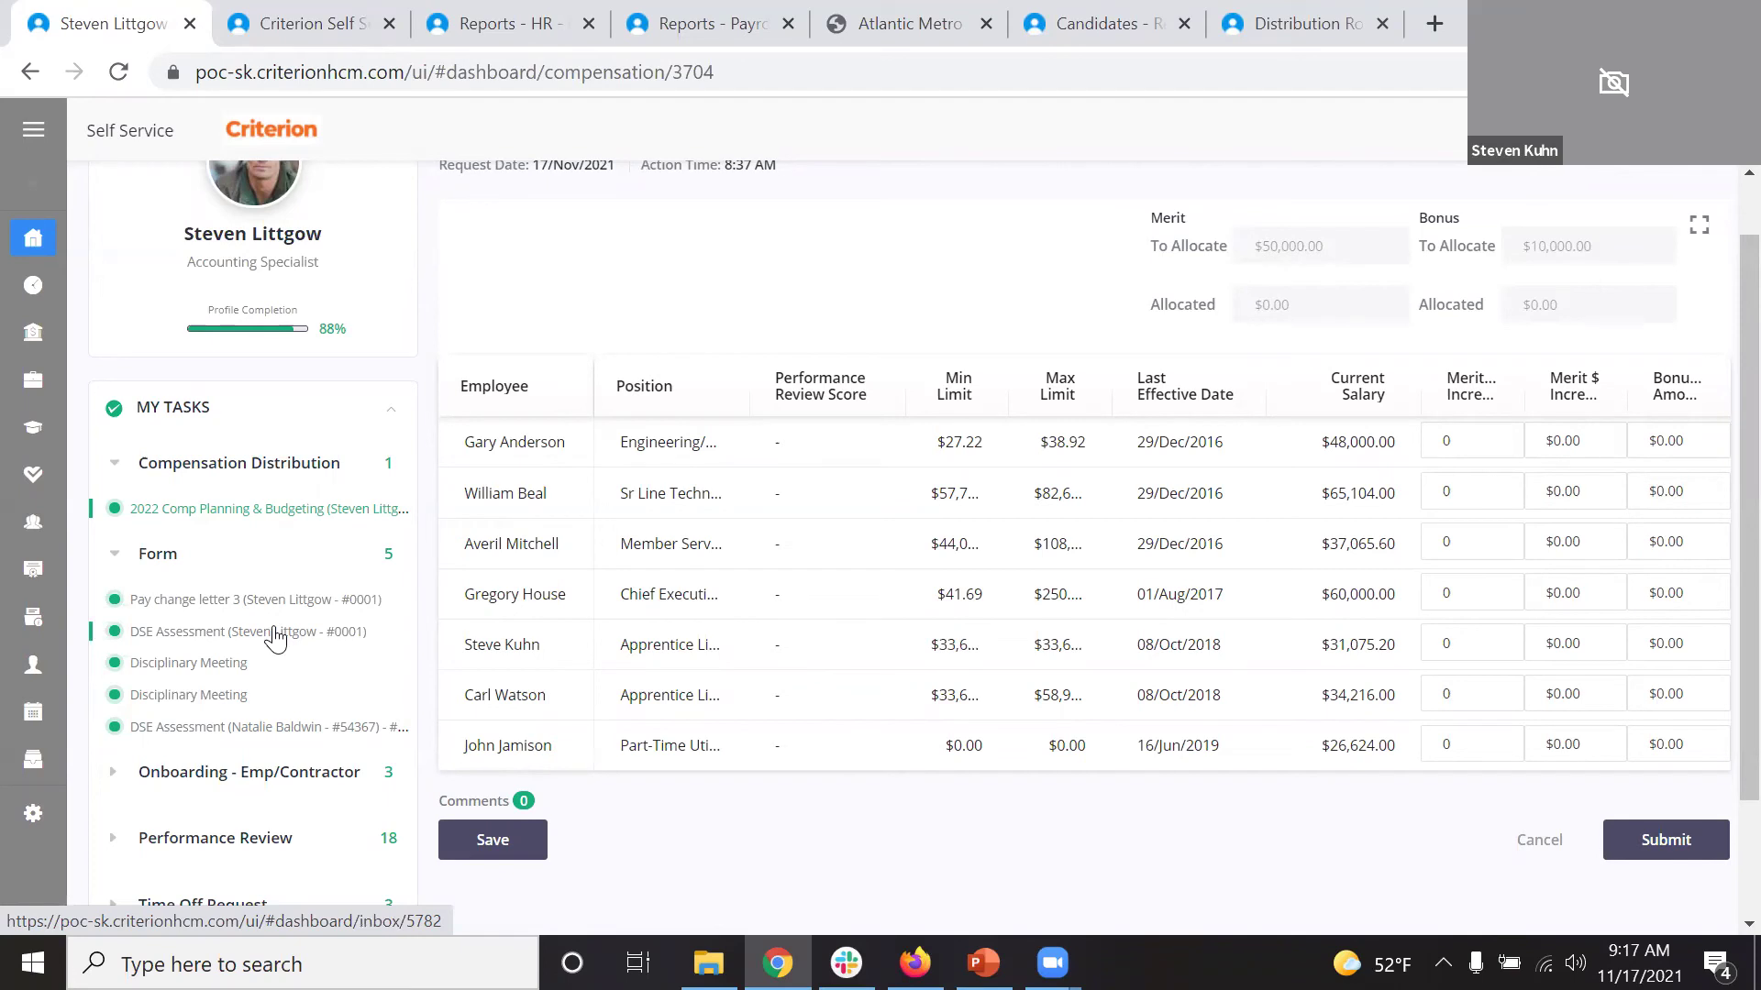
pyautogui.click(108, 466)
pyautogui.click(118, 541)
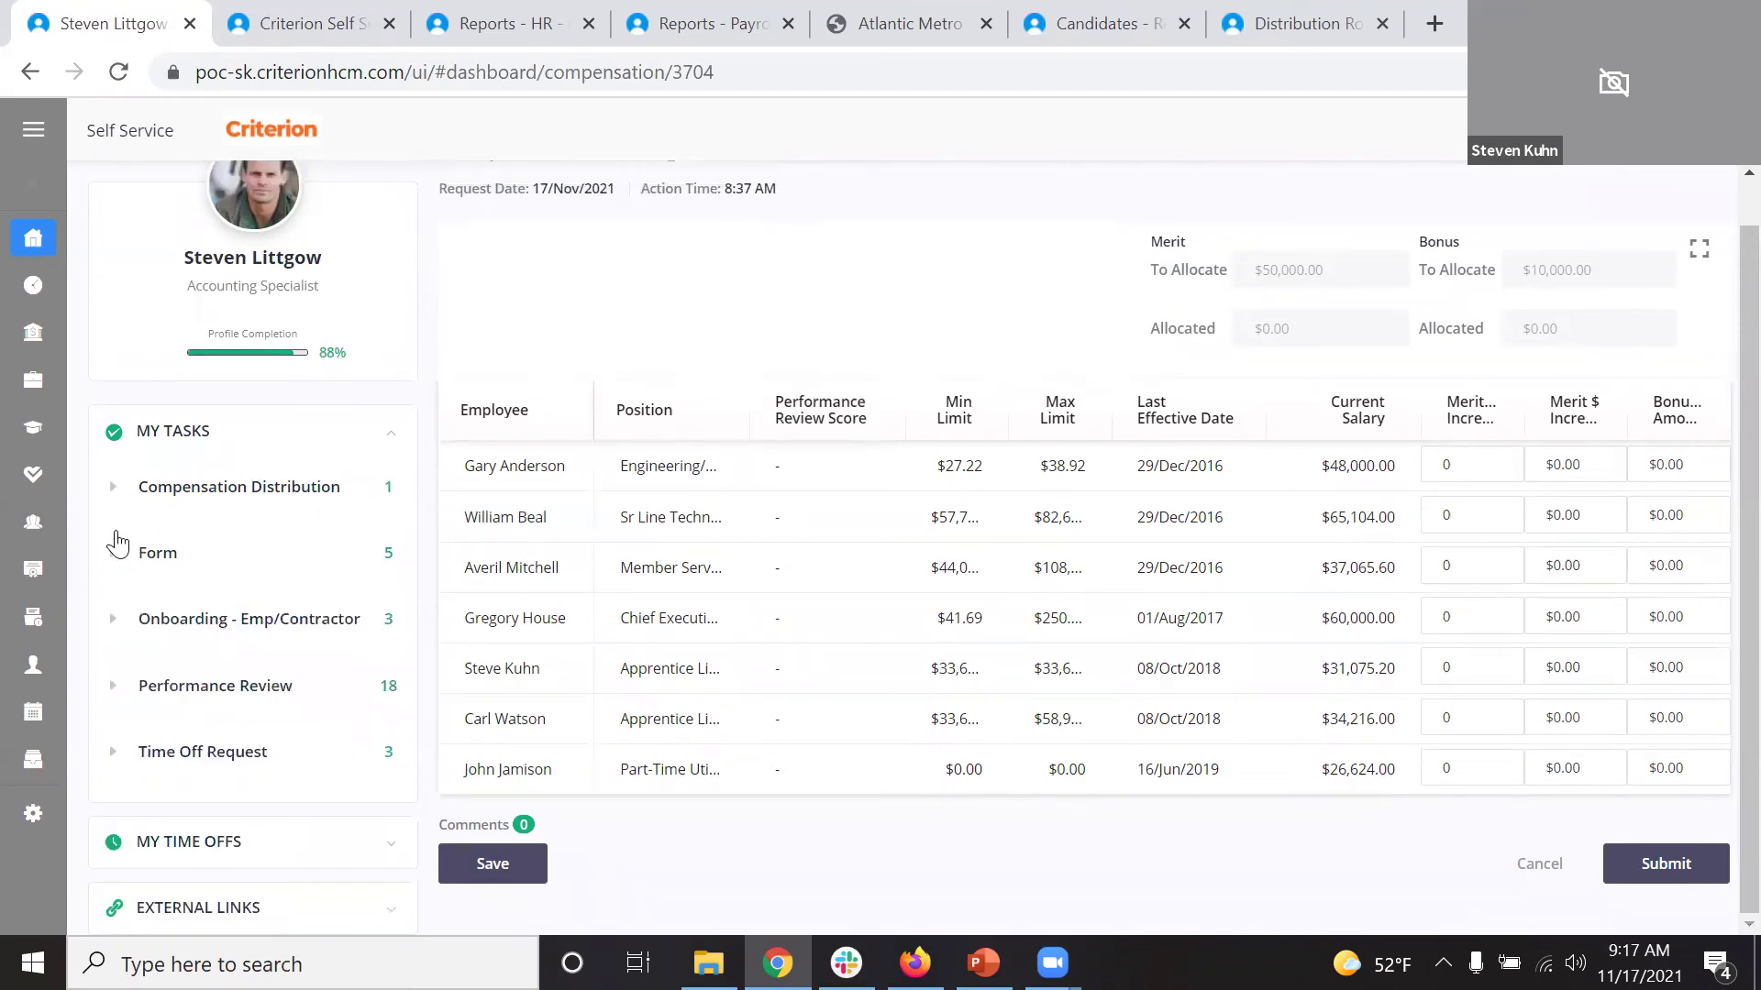
pyautogui.click(113, 619)
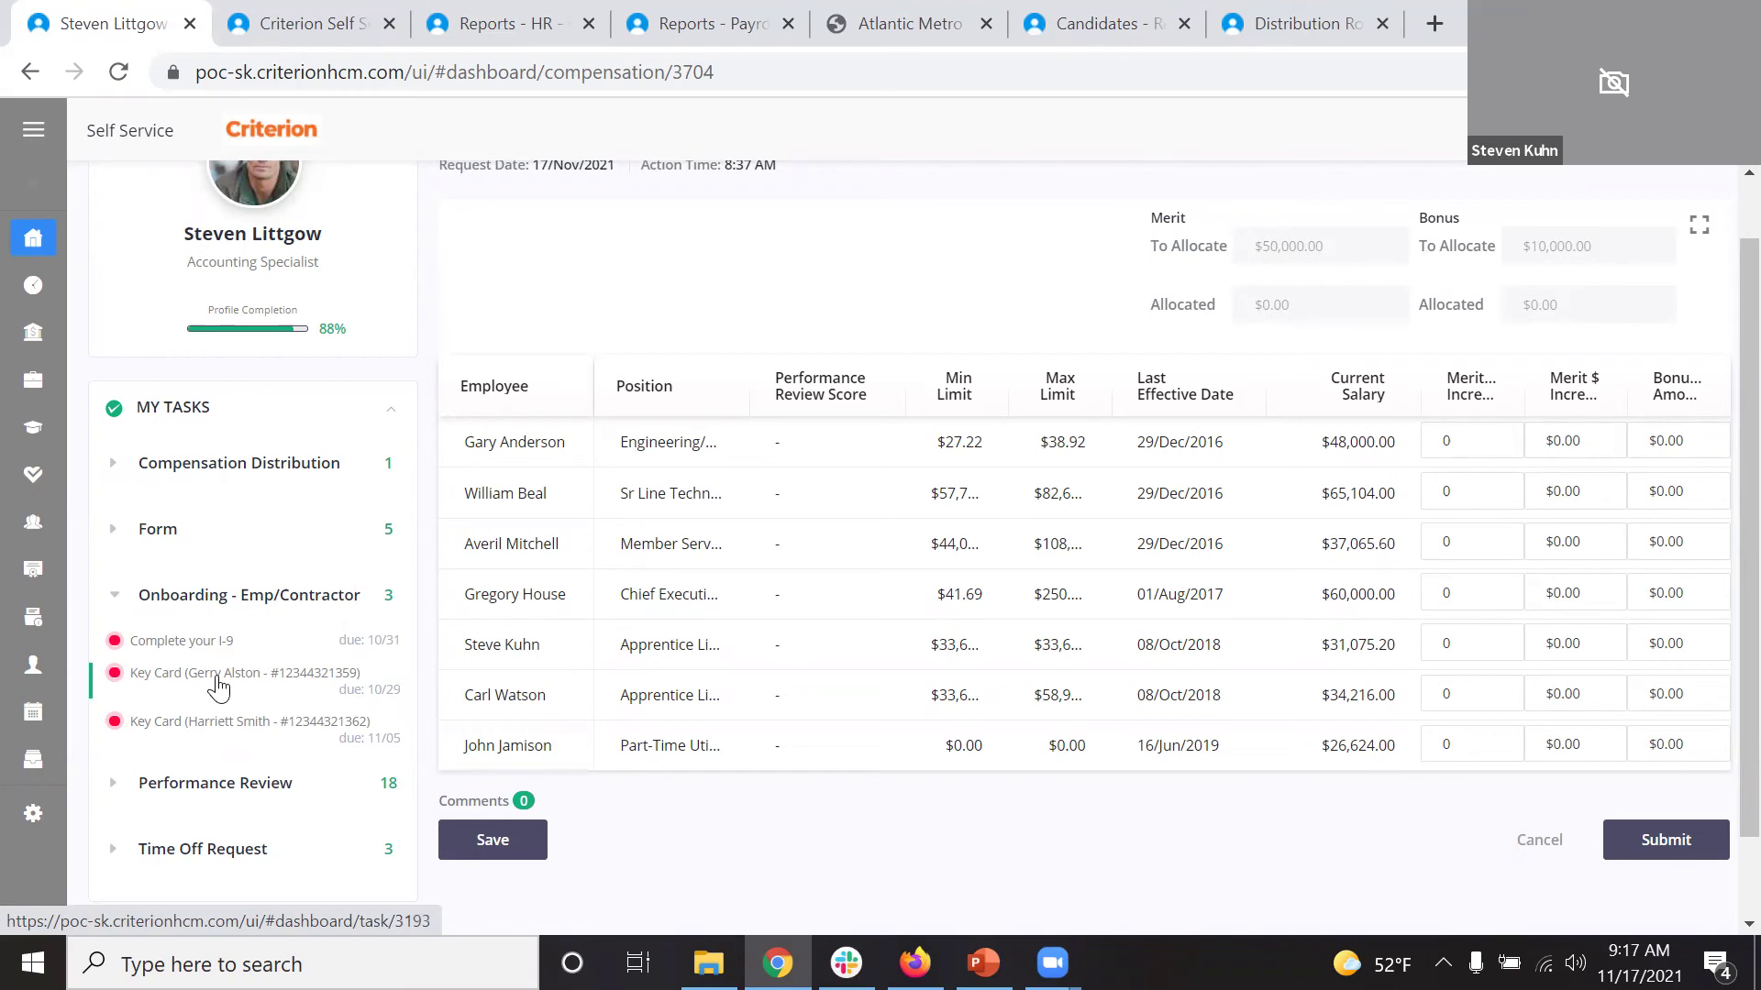
pyautogui.click(180, 598)
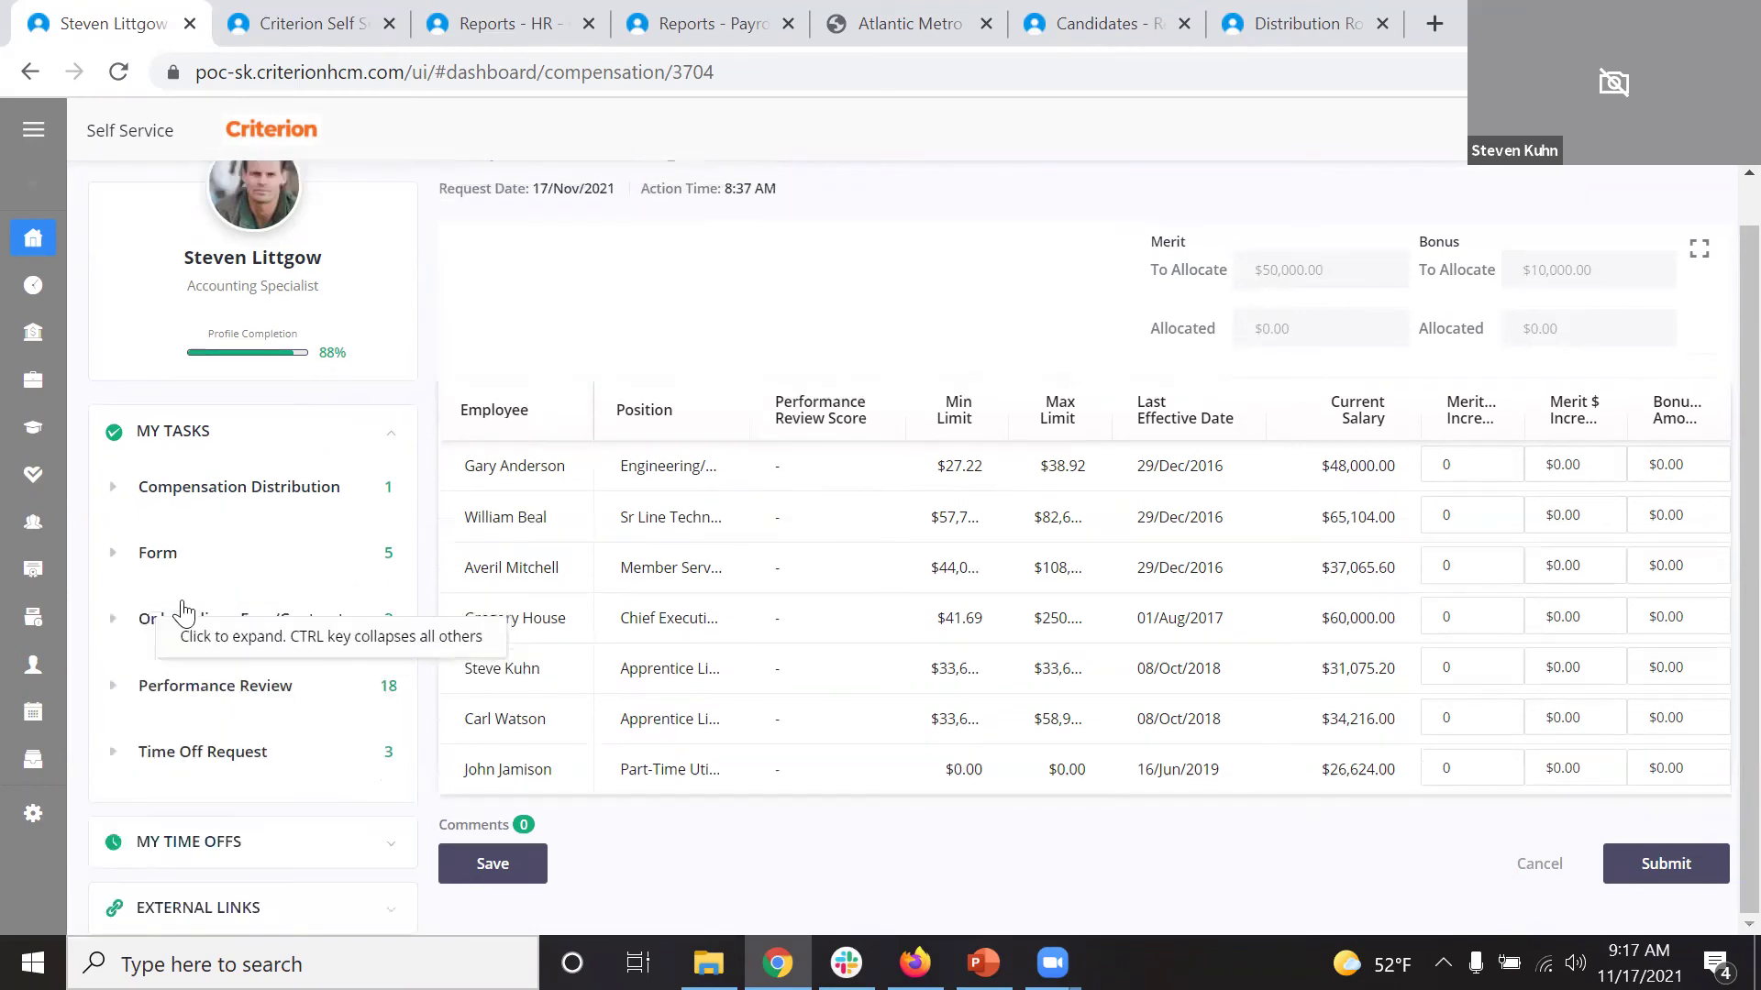
# Open the last employee review under Performance Review tasks and examine its Management Guidance rating, comment field and other competencies.
pyautogui.click(269, 688)
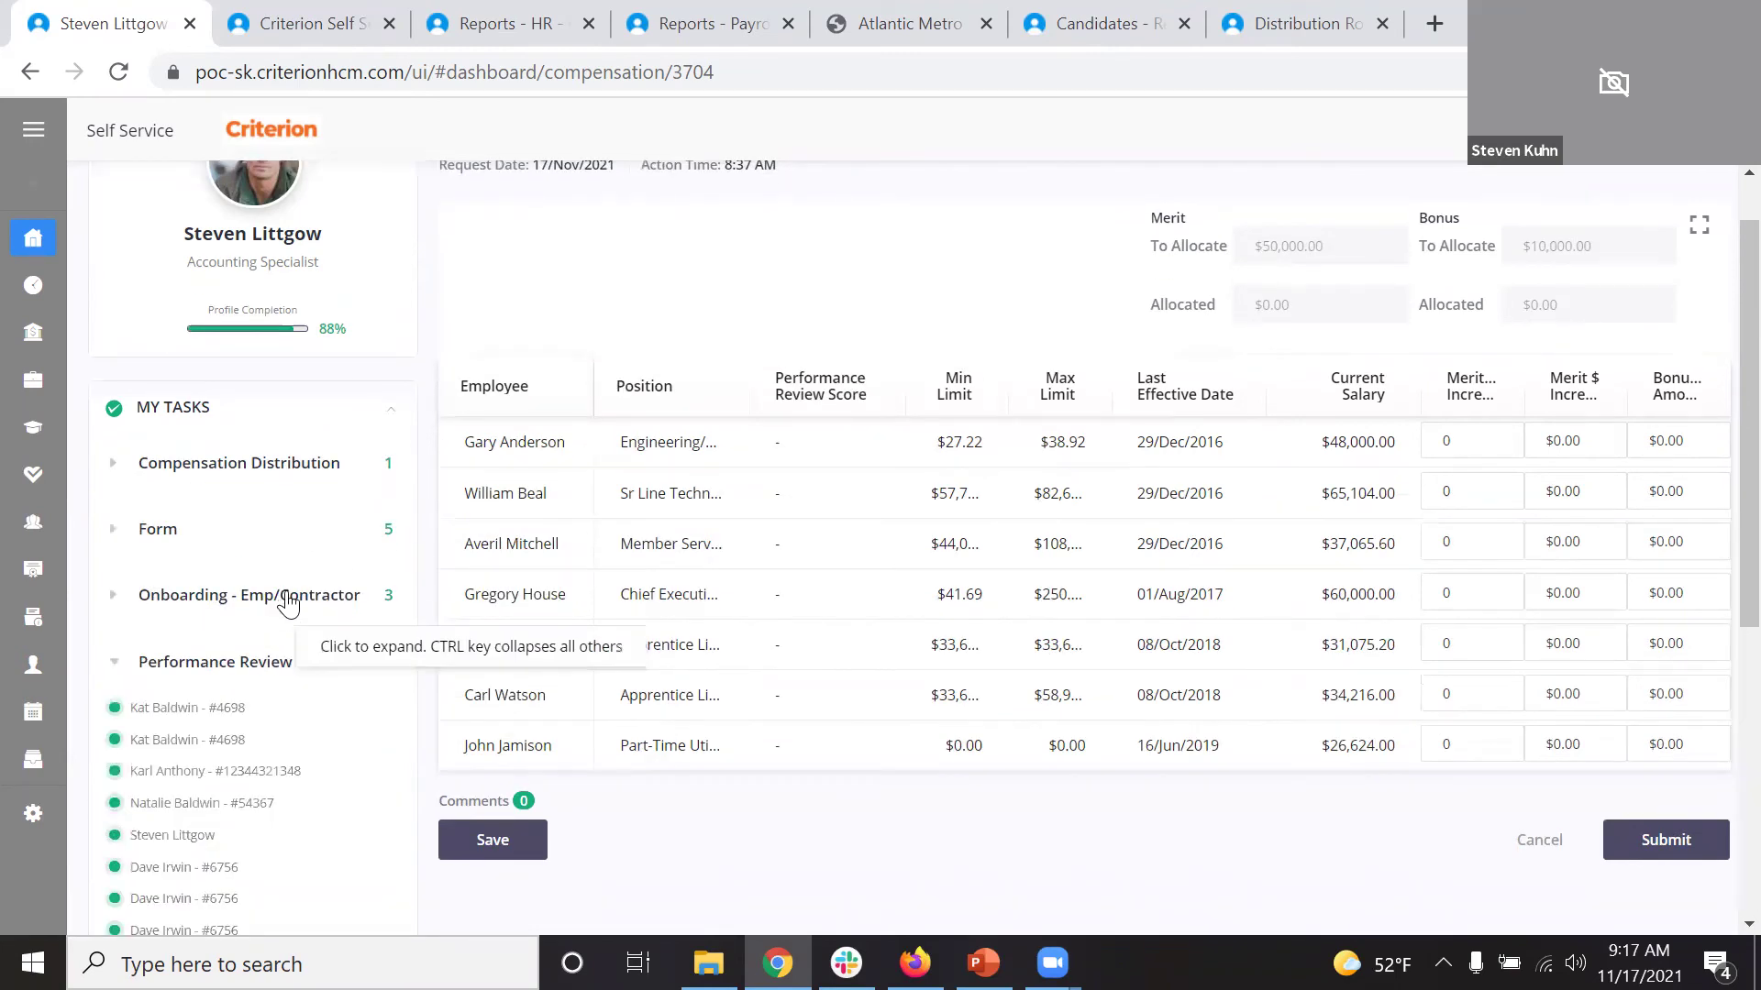
pyautogui.scroll(-5, 287, 601)
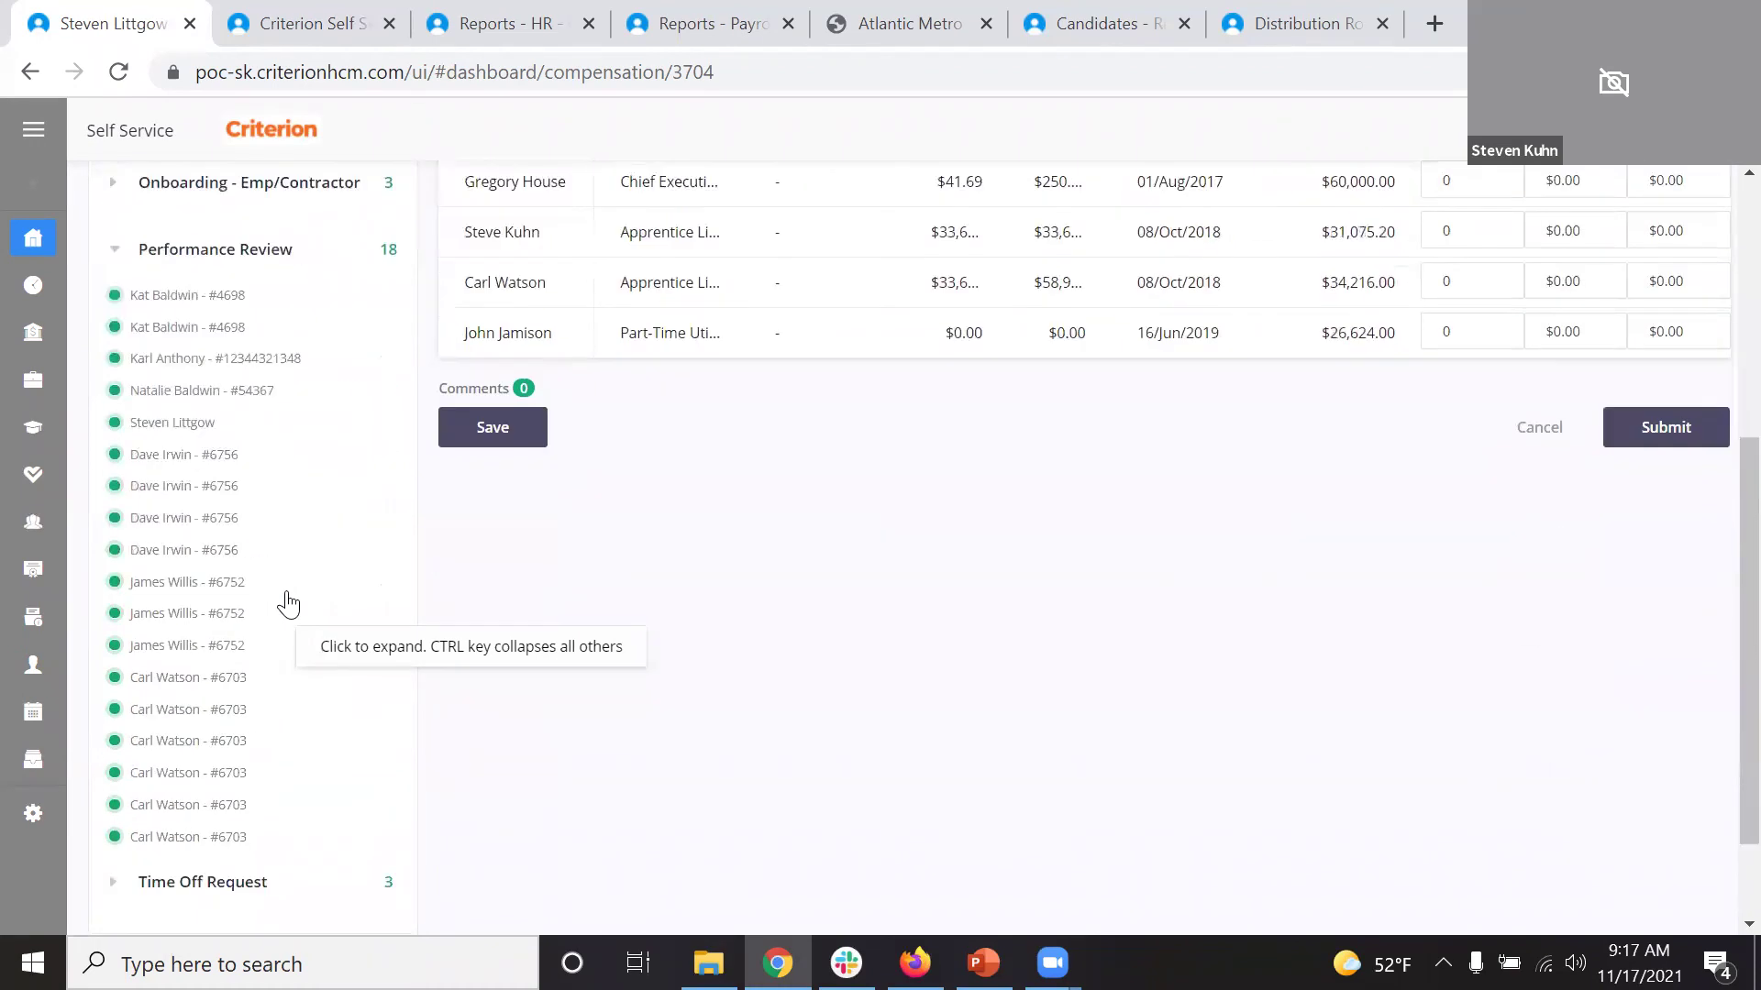
pyautogui.click(212, 838)
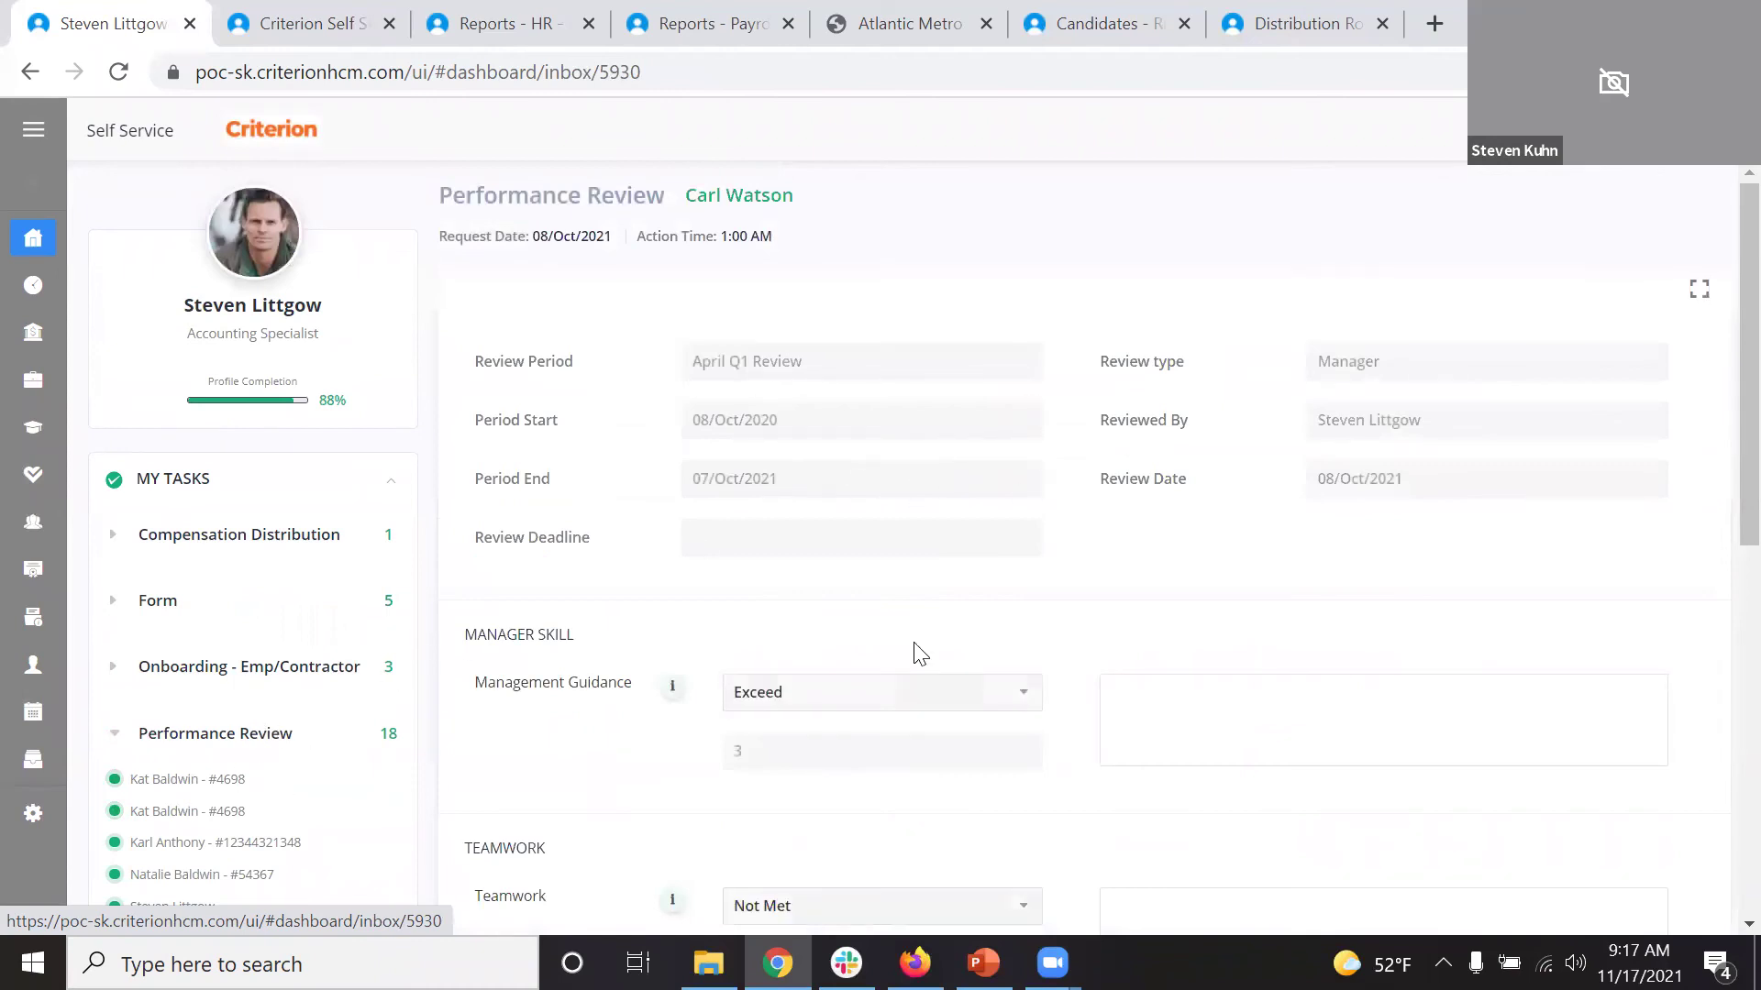
pyautogui.scroll(-2, 1077, 554)
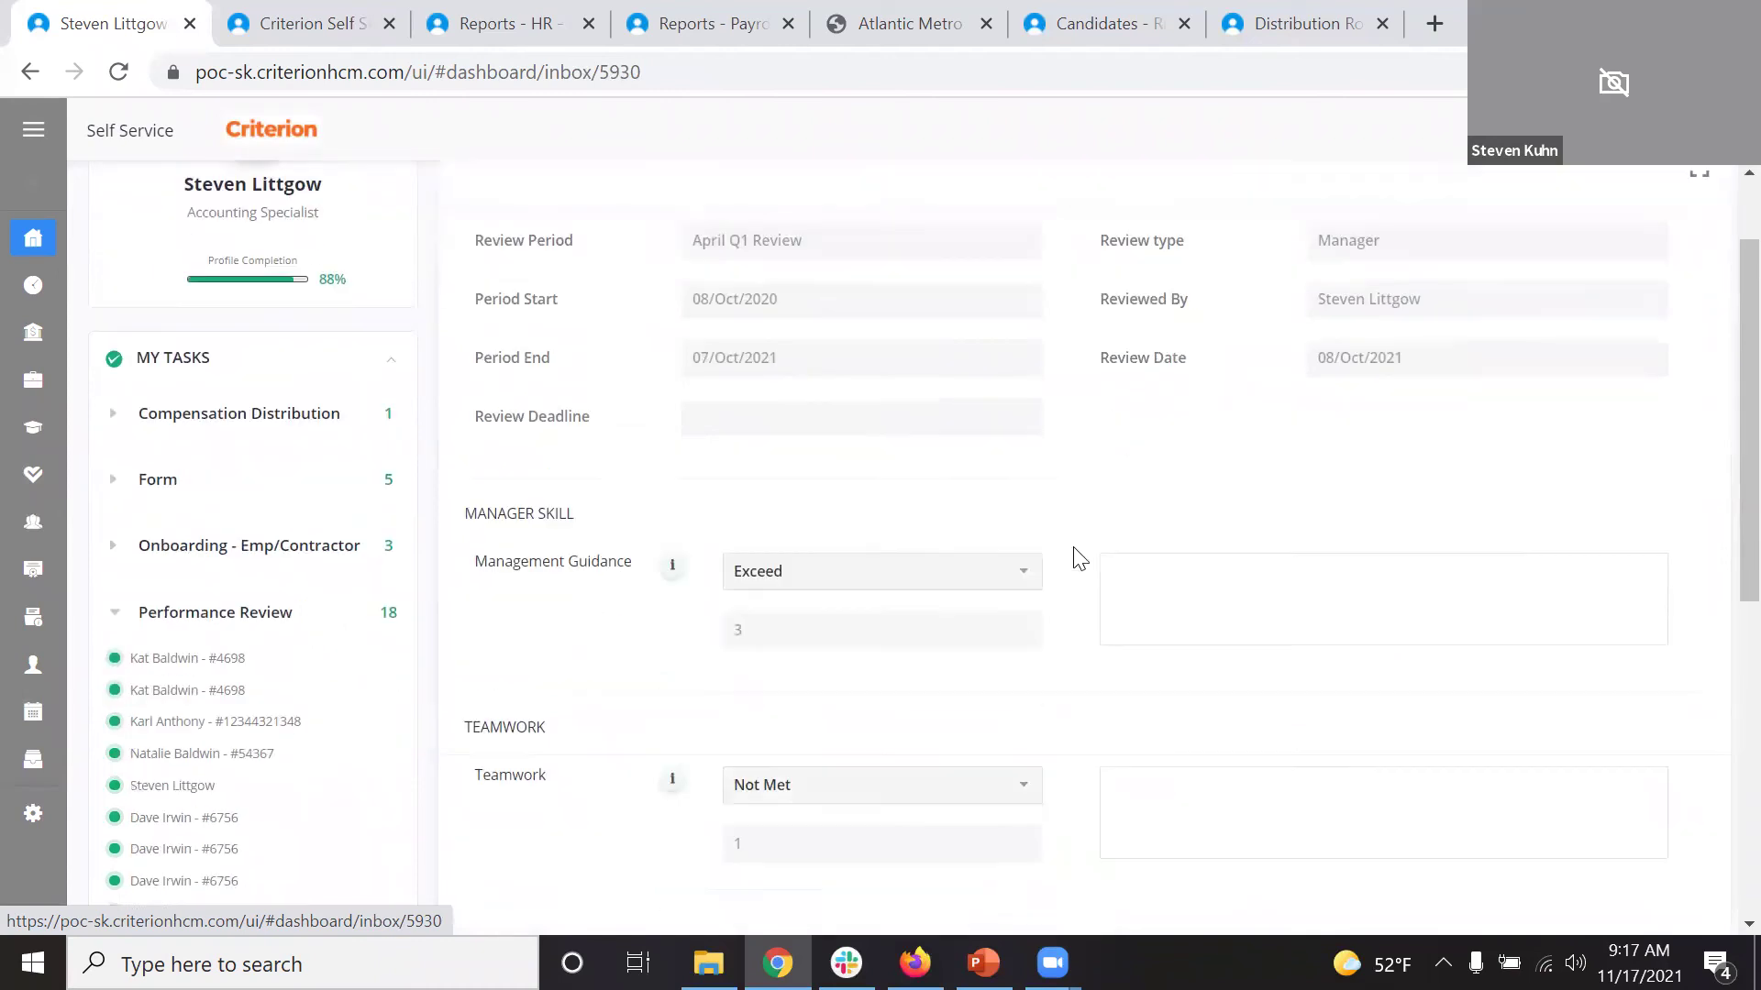
pyautogui.click(1021, 561)
pyautogui.click(1021, 563)
pyautogui.click(1141, 565)
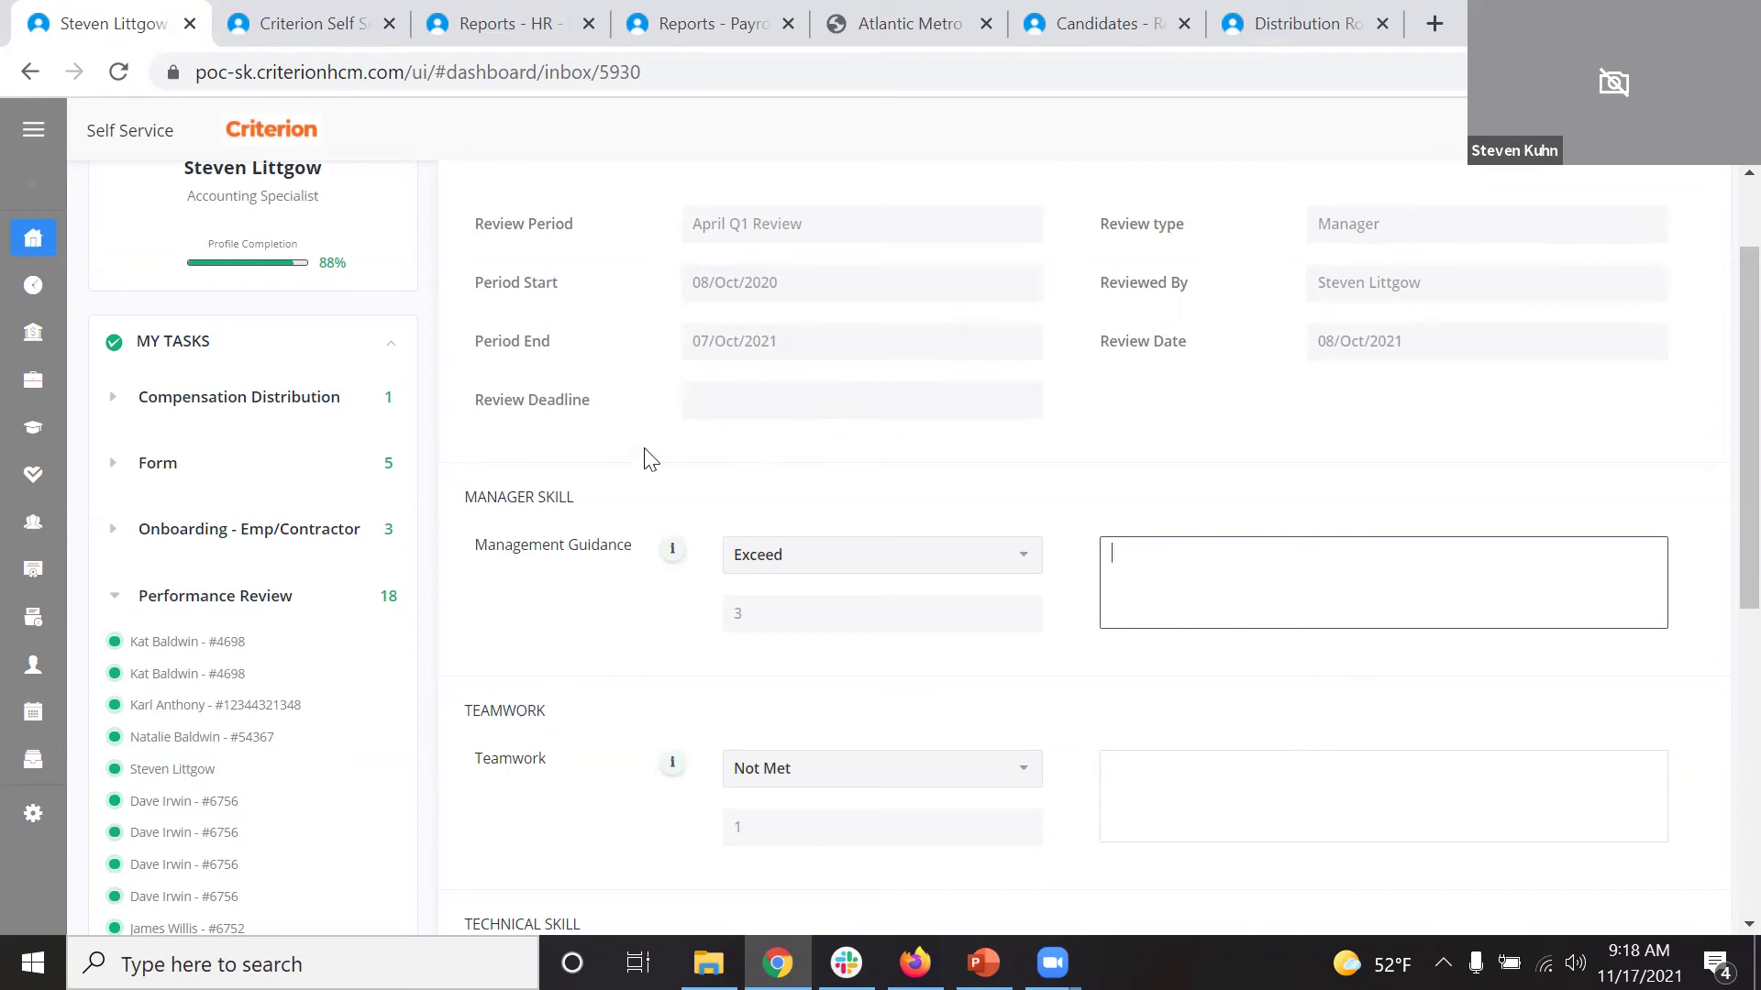
pyautogui.scroll(-1, 628, 513)
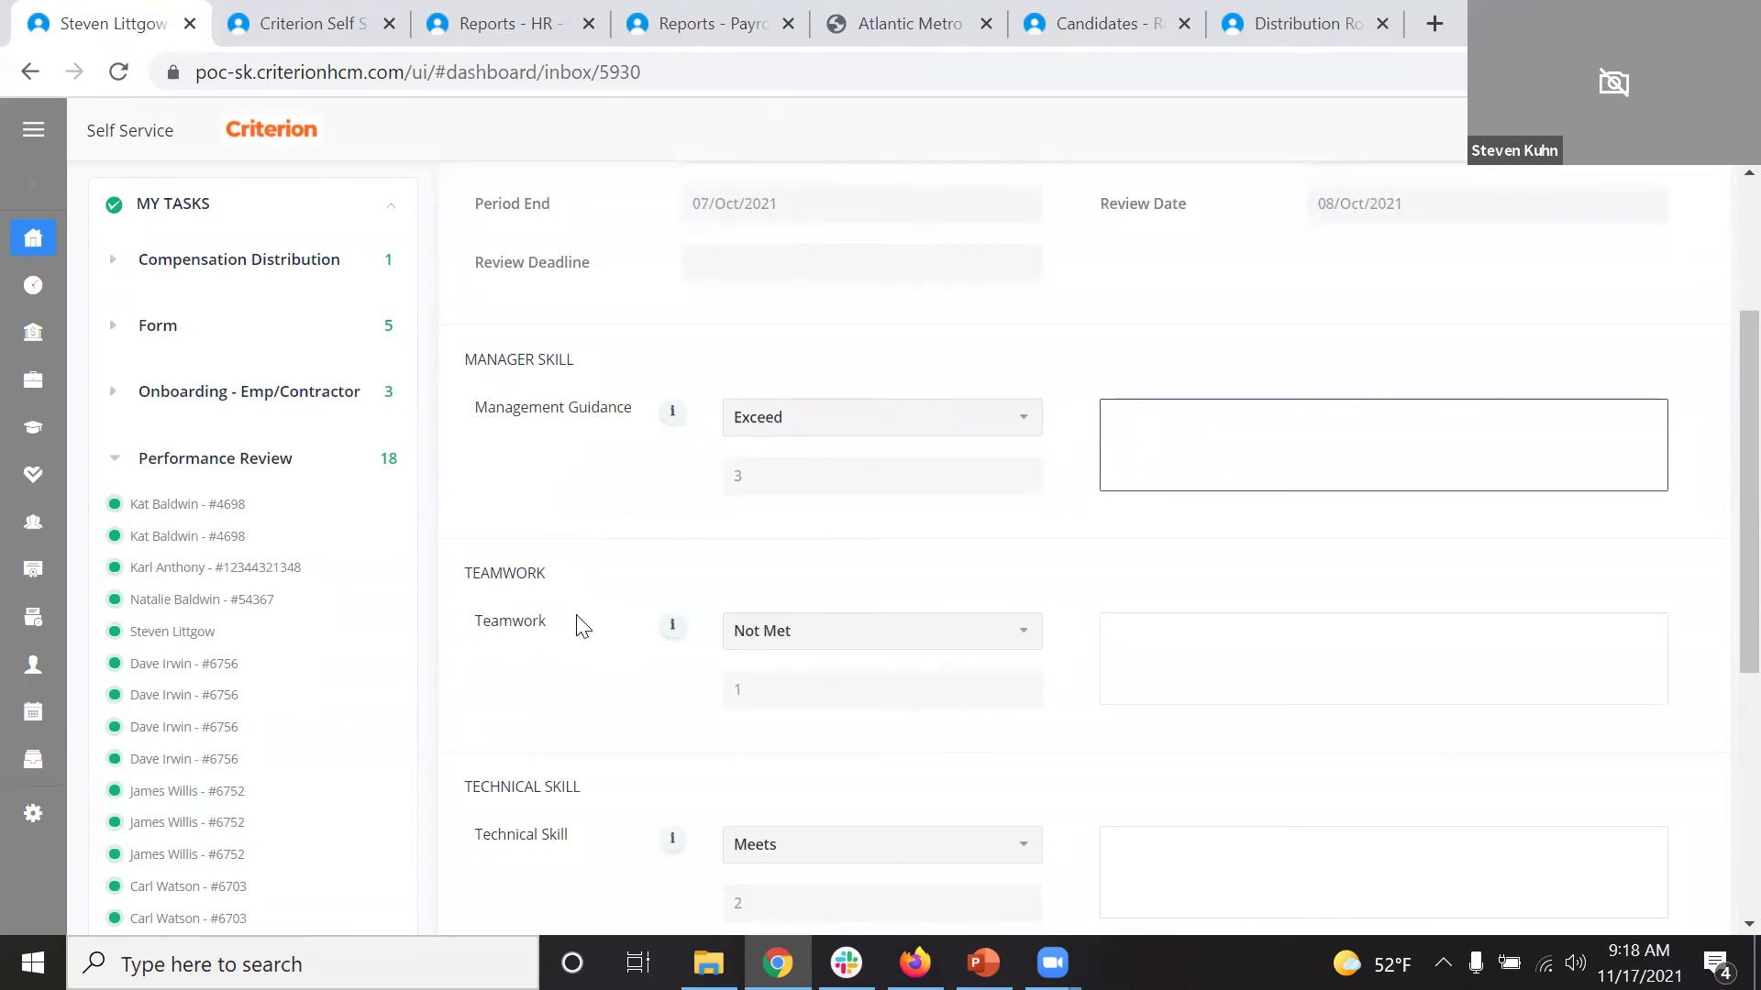
# Collapse the Performance Review tasks, then view the Time Off Request tasks and the My Time Offs balances.
pyautogui.click(113, 463)
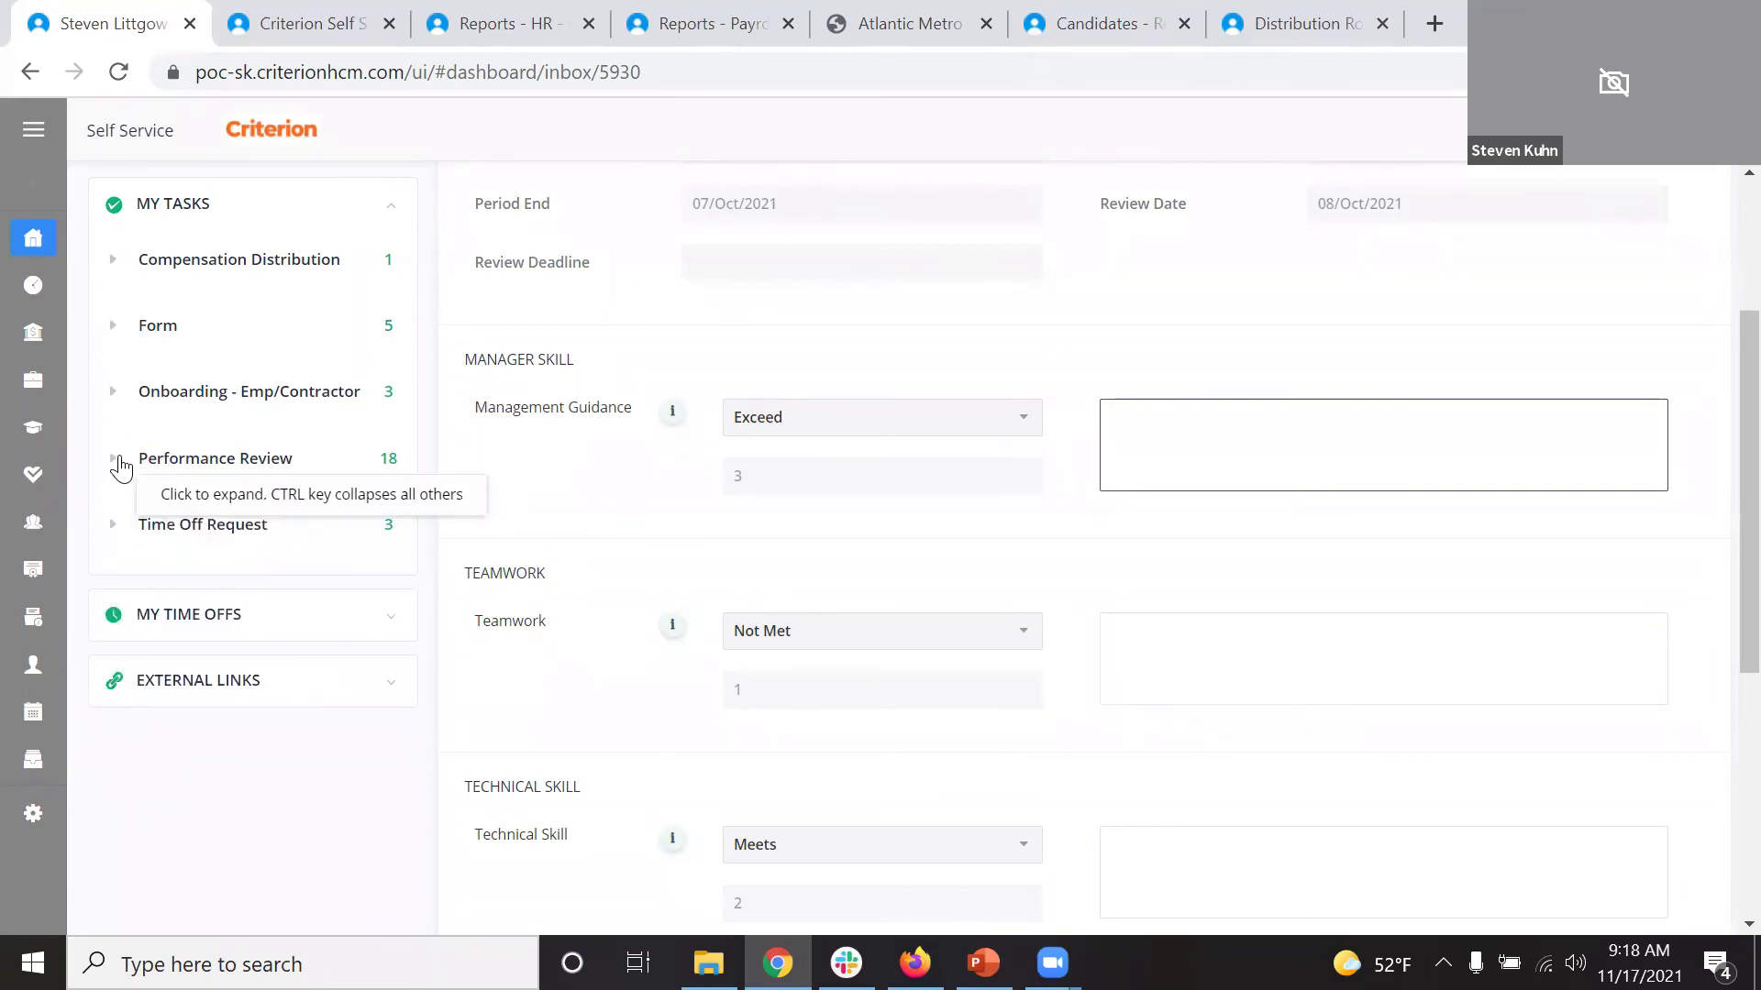
pyautogui.click(118, 528)
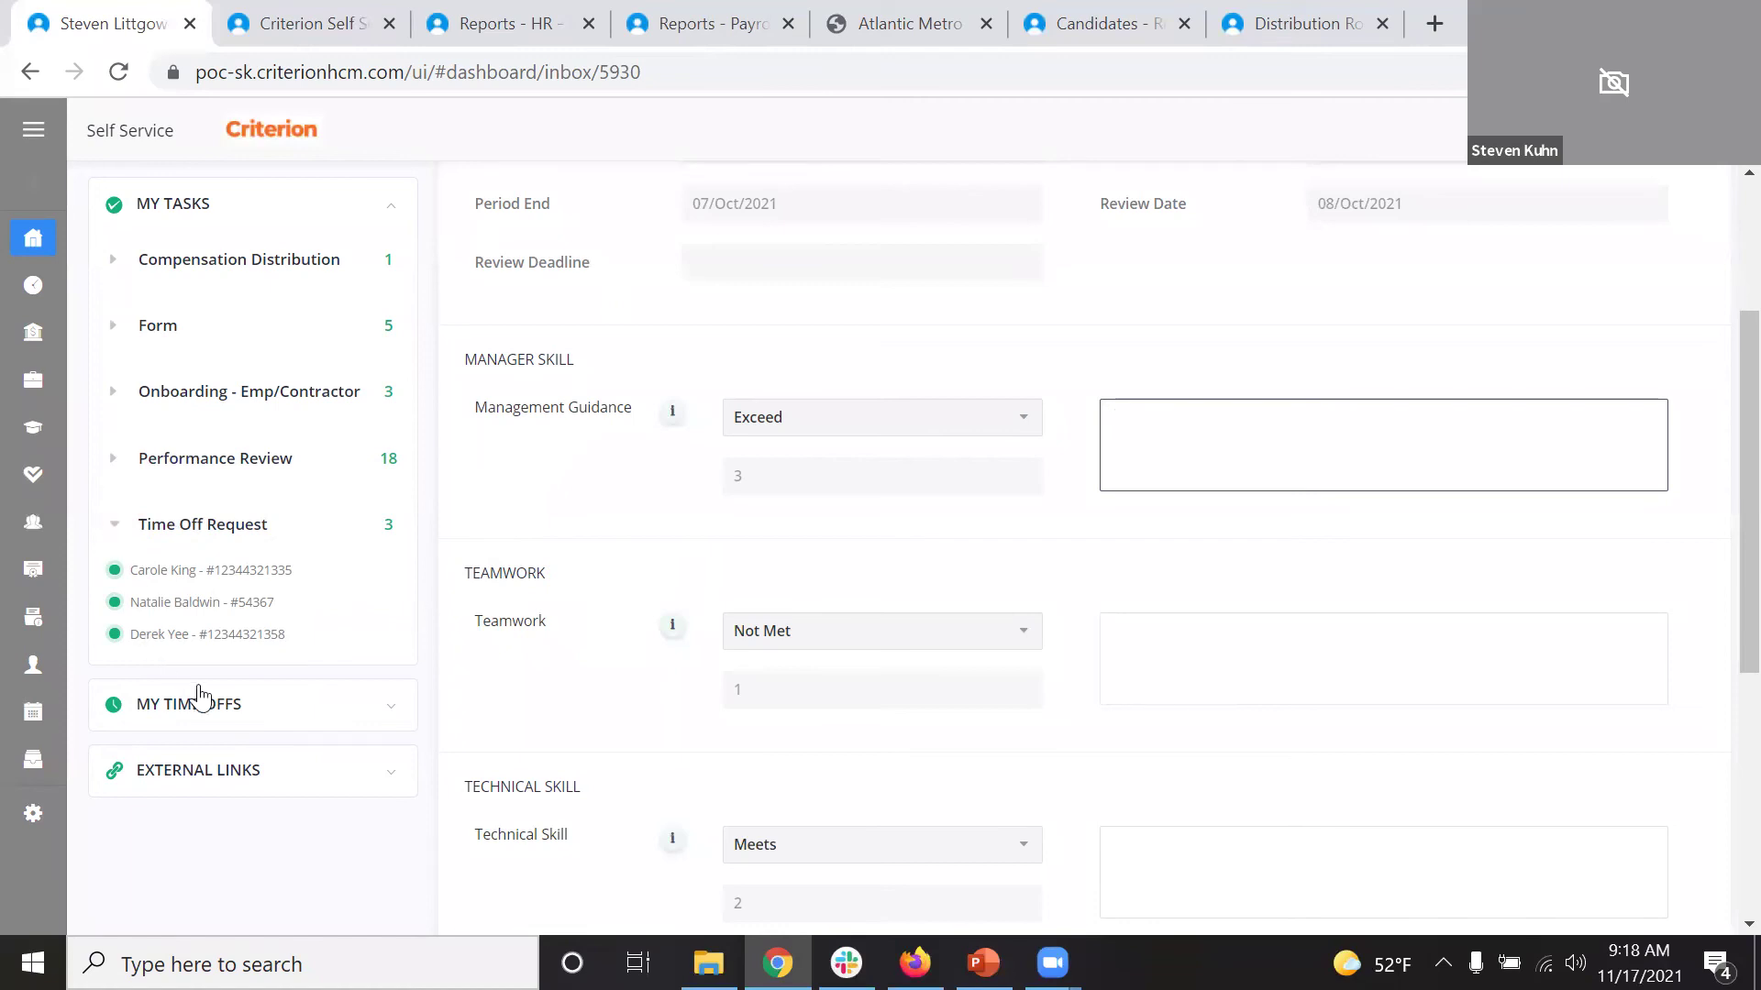
pyautogui.click(393, 717)
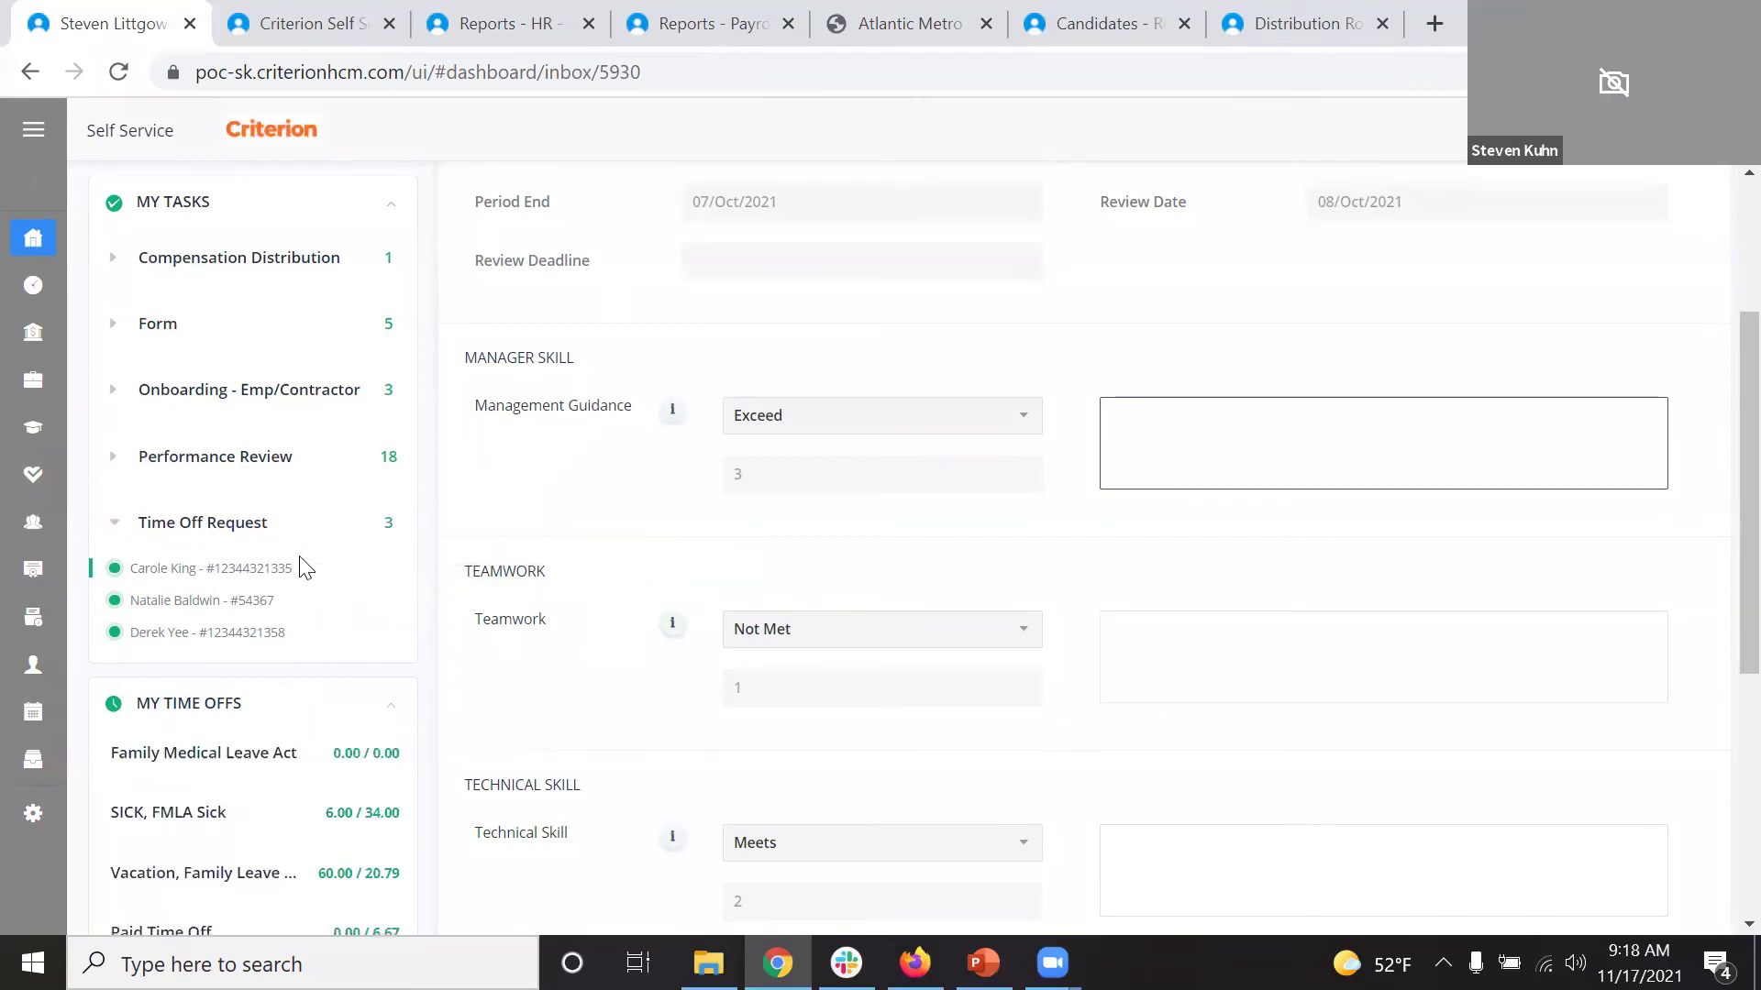
pyautogui.scroll(-1, 305, 568)
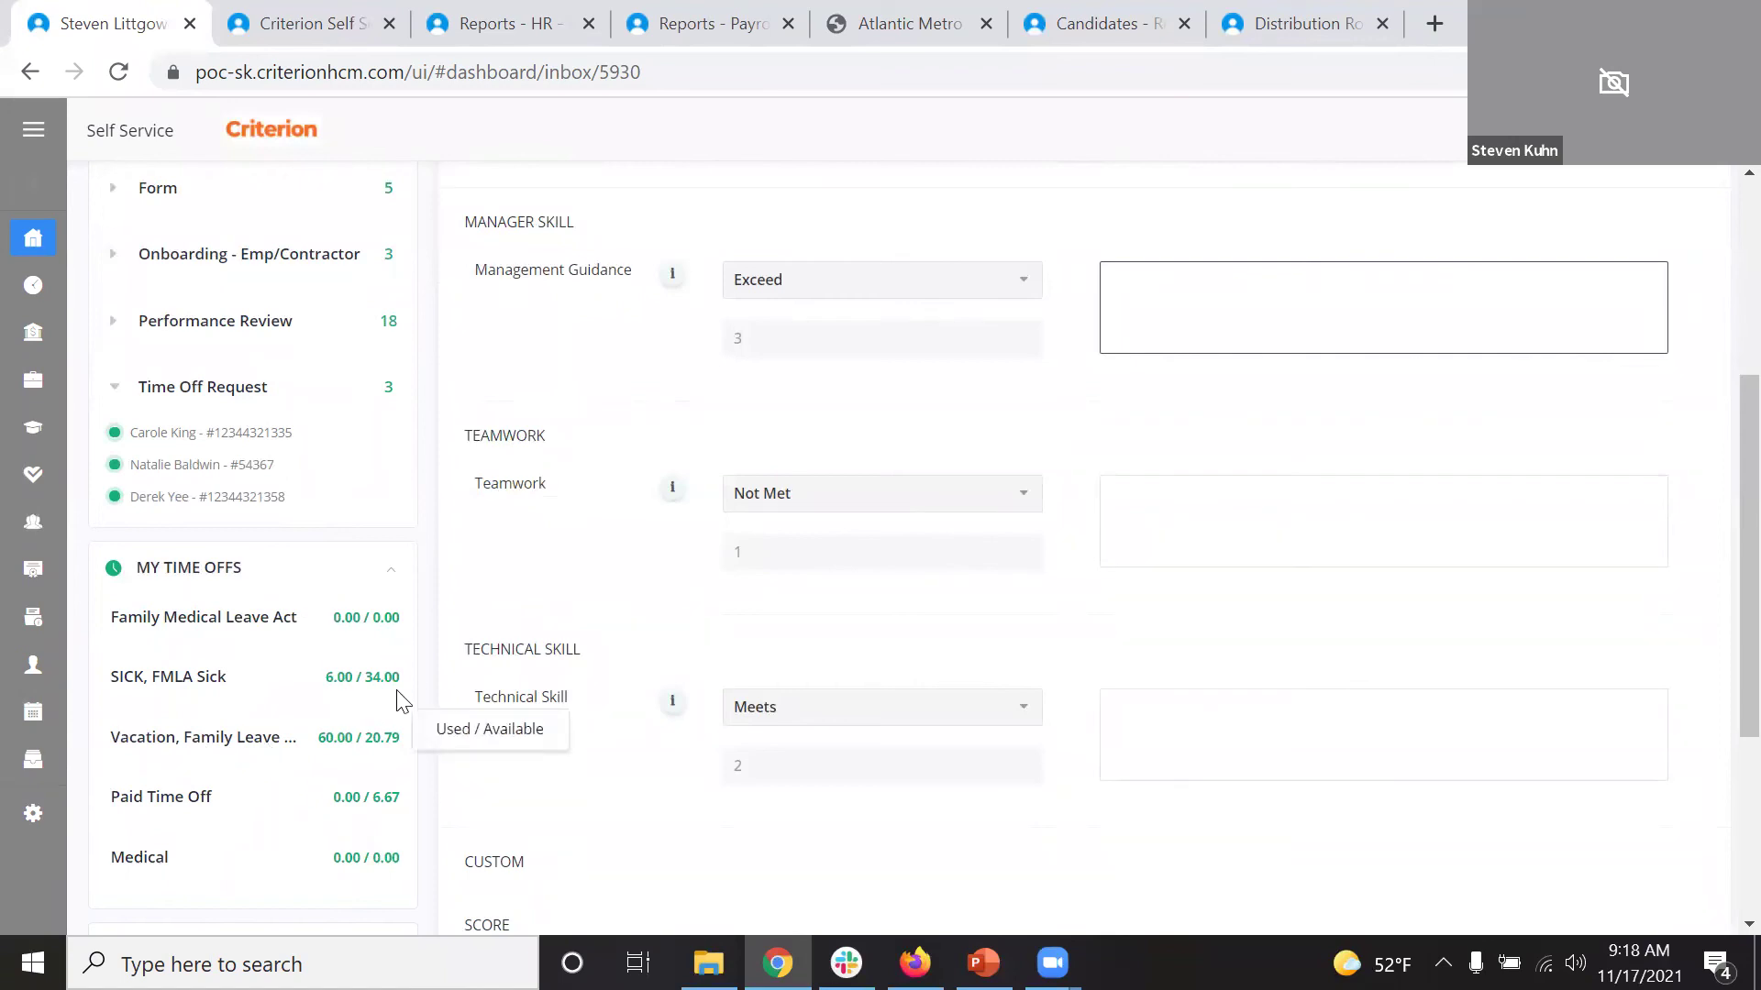
# Open the My Time Offs page, switch it to the 2021 calendar view and inspect the marked days.
pyautogui.click(217, 571)
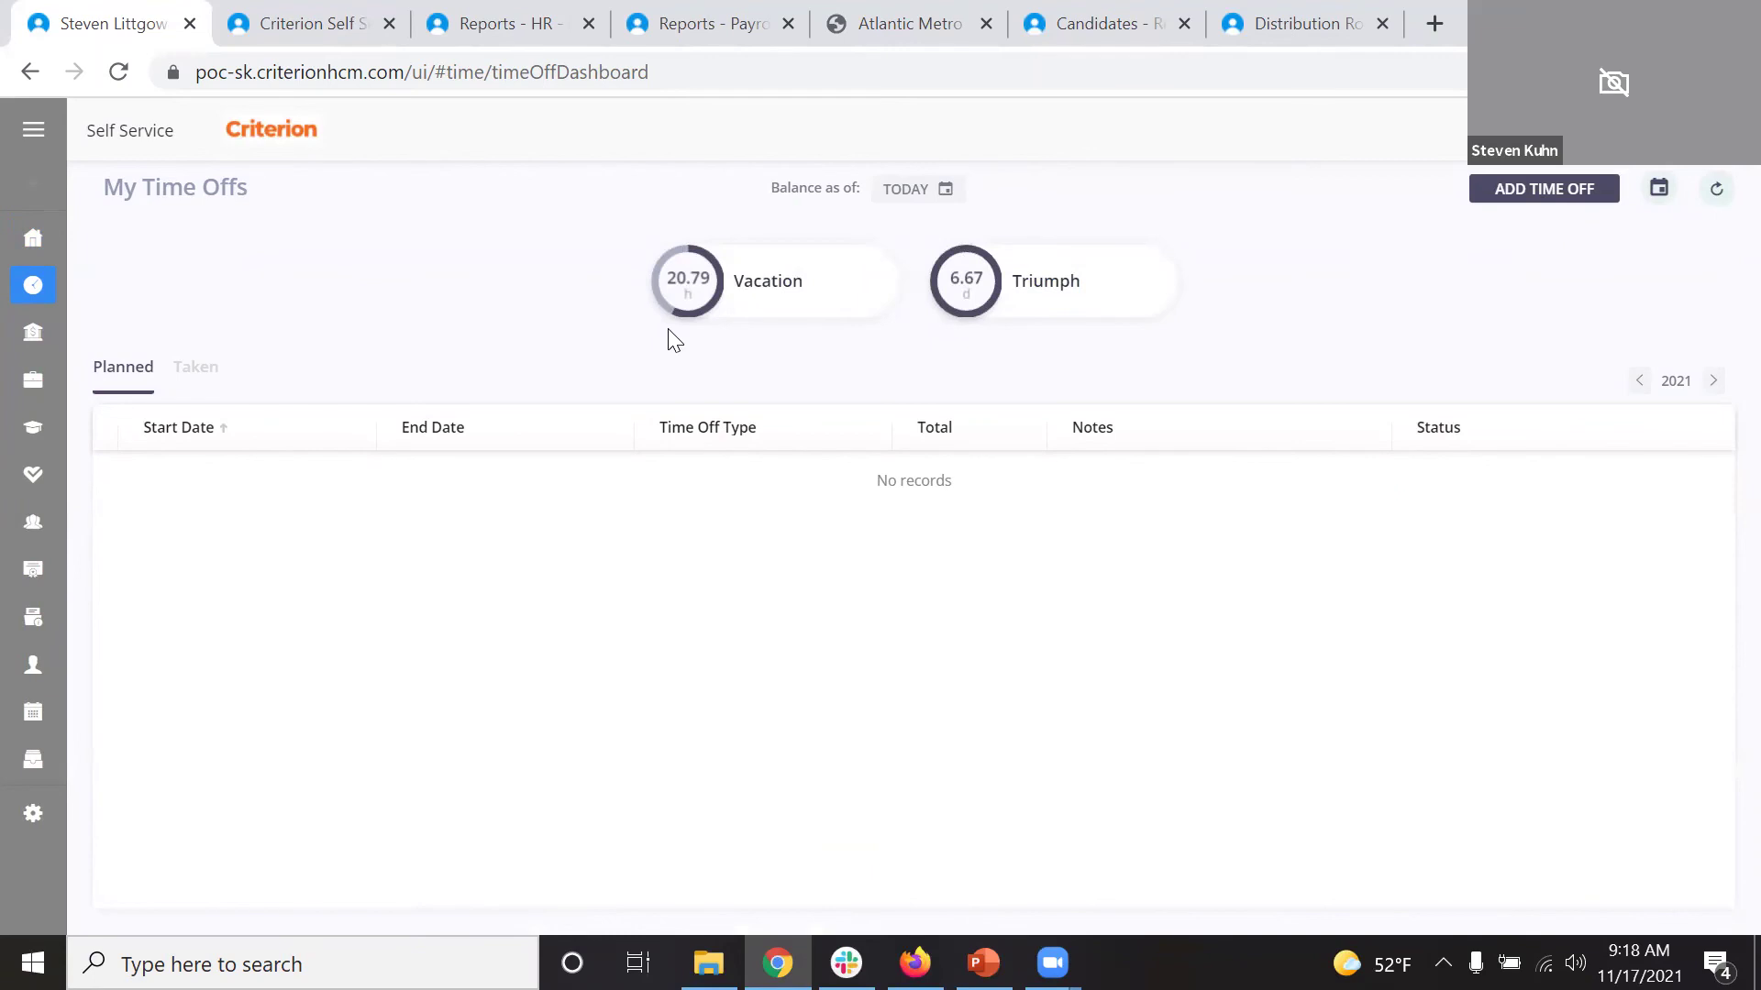
pyautogui.moveTo(692, 299)
pyautogui.click(1660, 190)
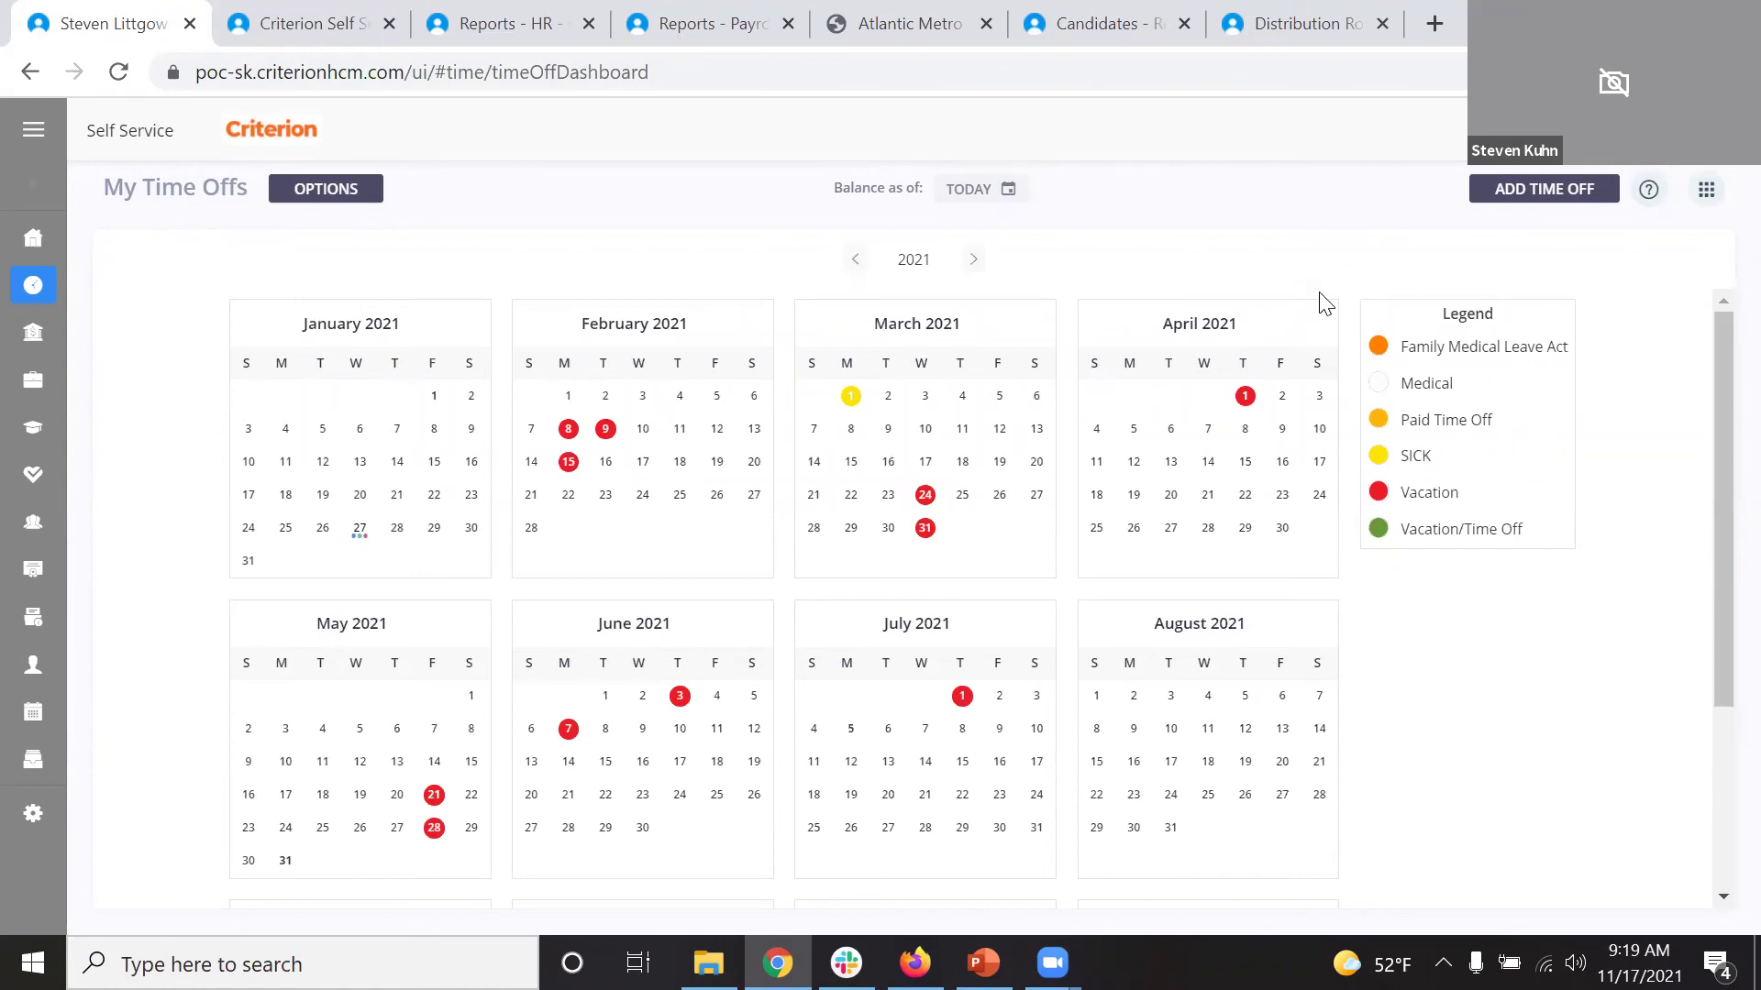
pyautogui.moveTo(1247, 410)
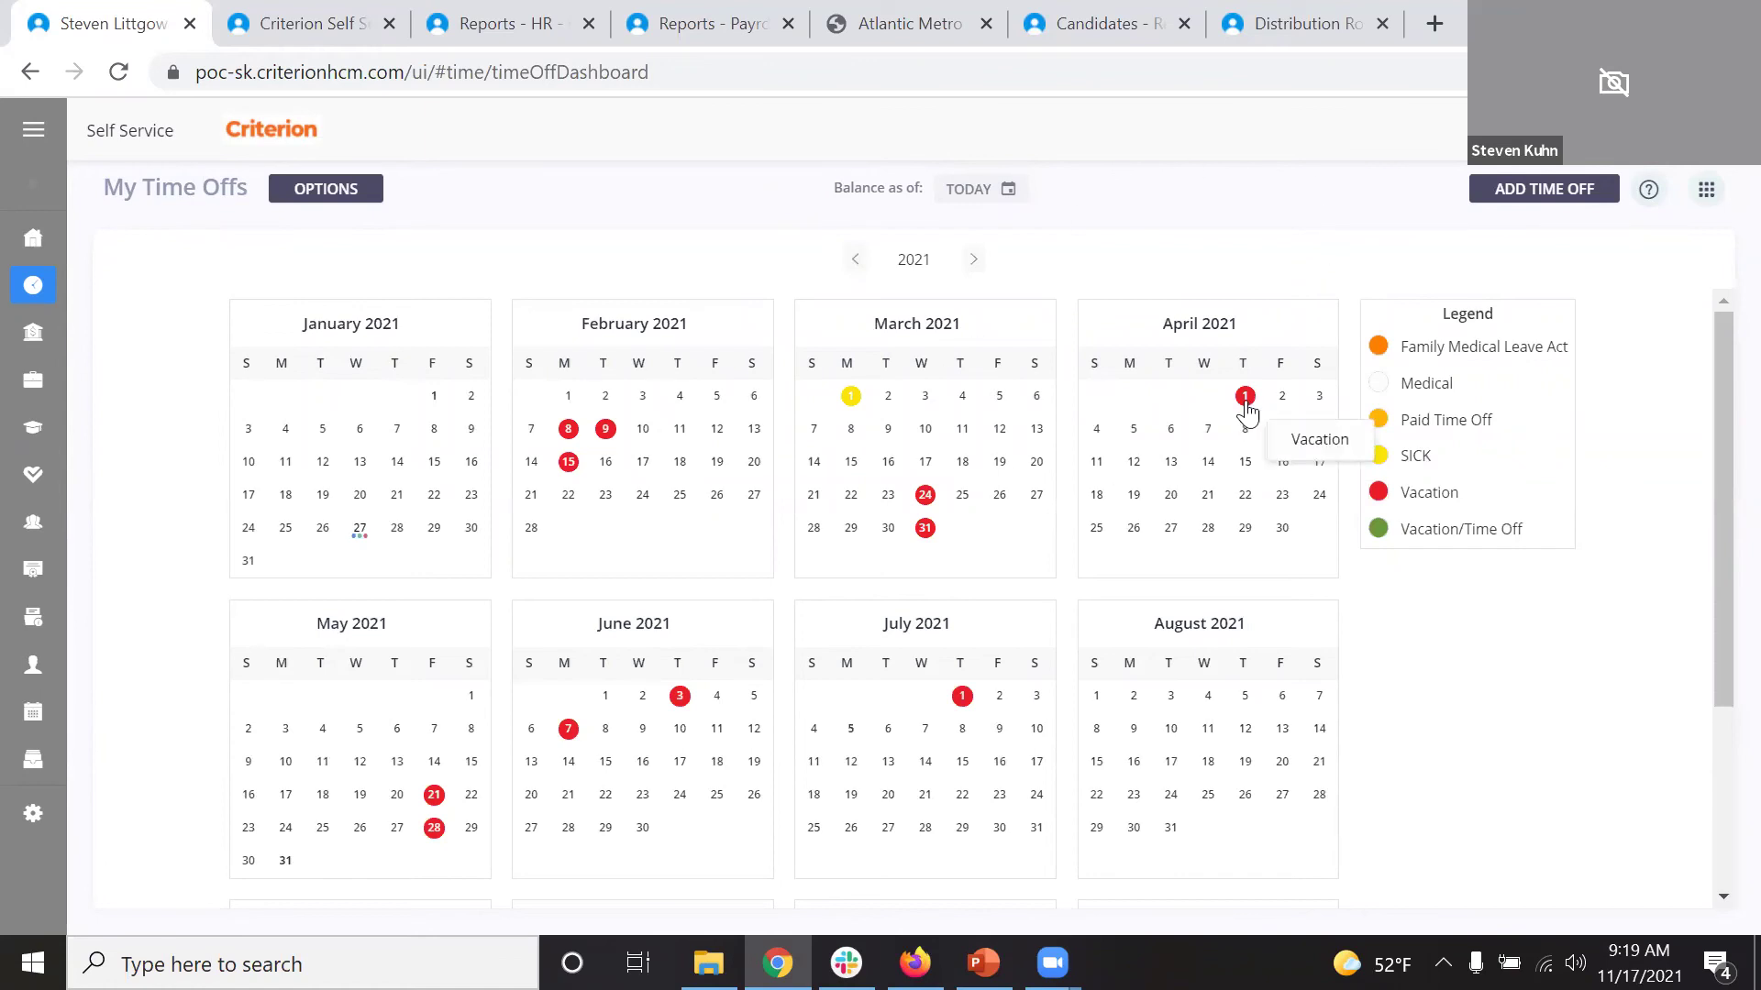
pyautogui.moveTo(850, 411)
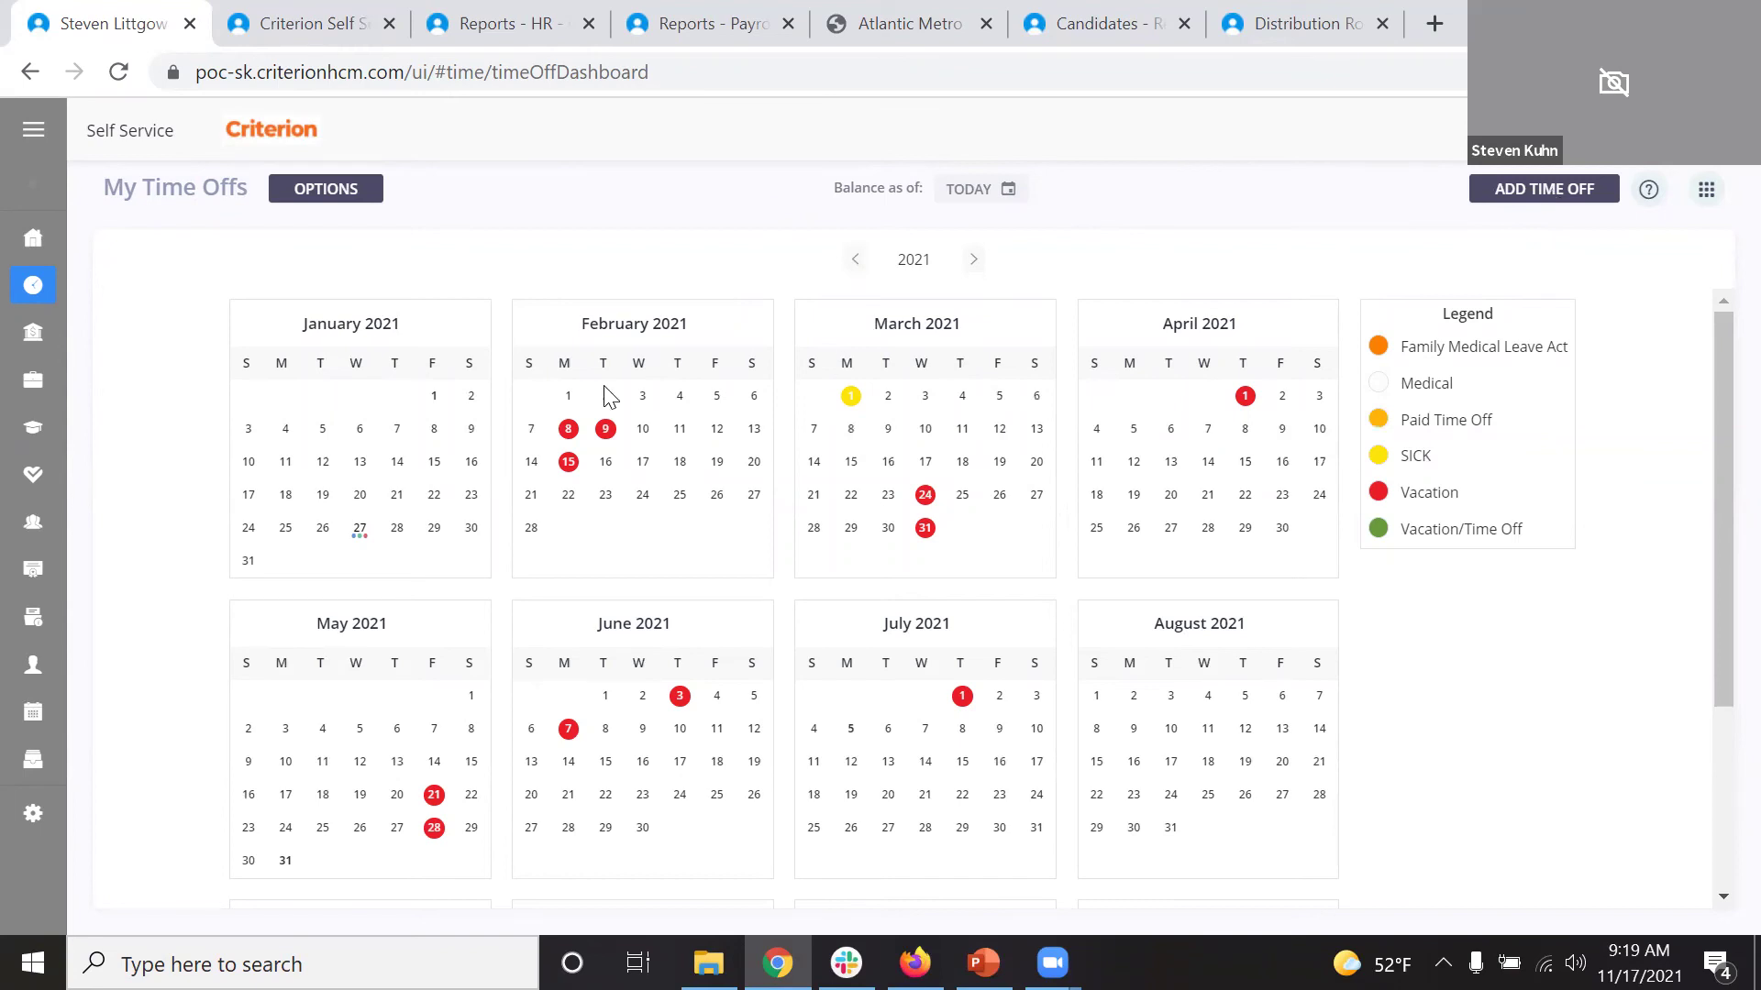
# Go to My Timesheets and open the timesheet for 07/Nov/2021 to 20/Nov/2021 to view its daily entries.
pyautogui.moveTo(33, 291)
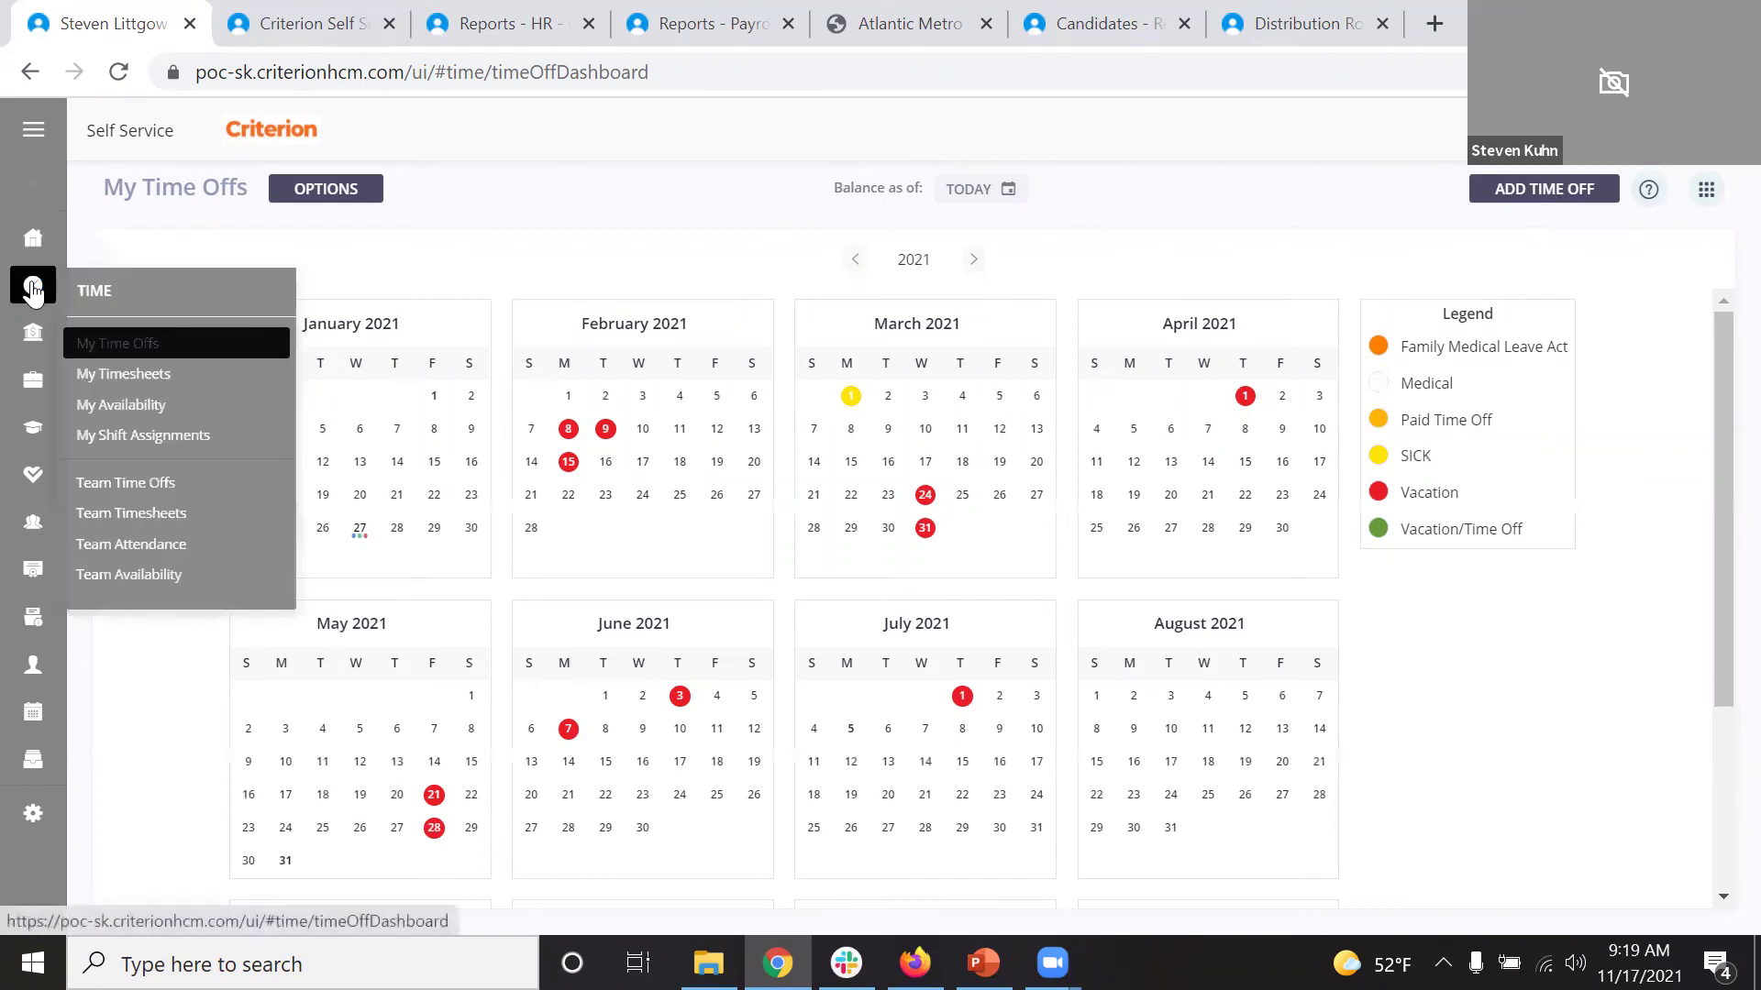
pyautogui.click(161, 376)
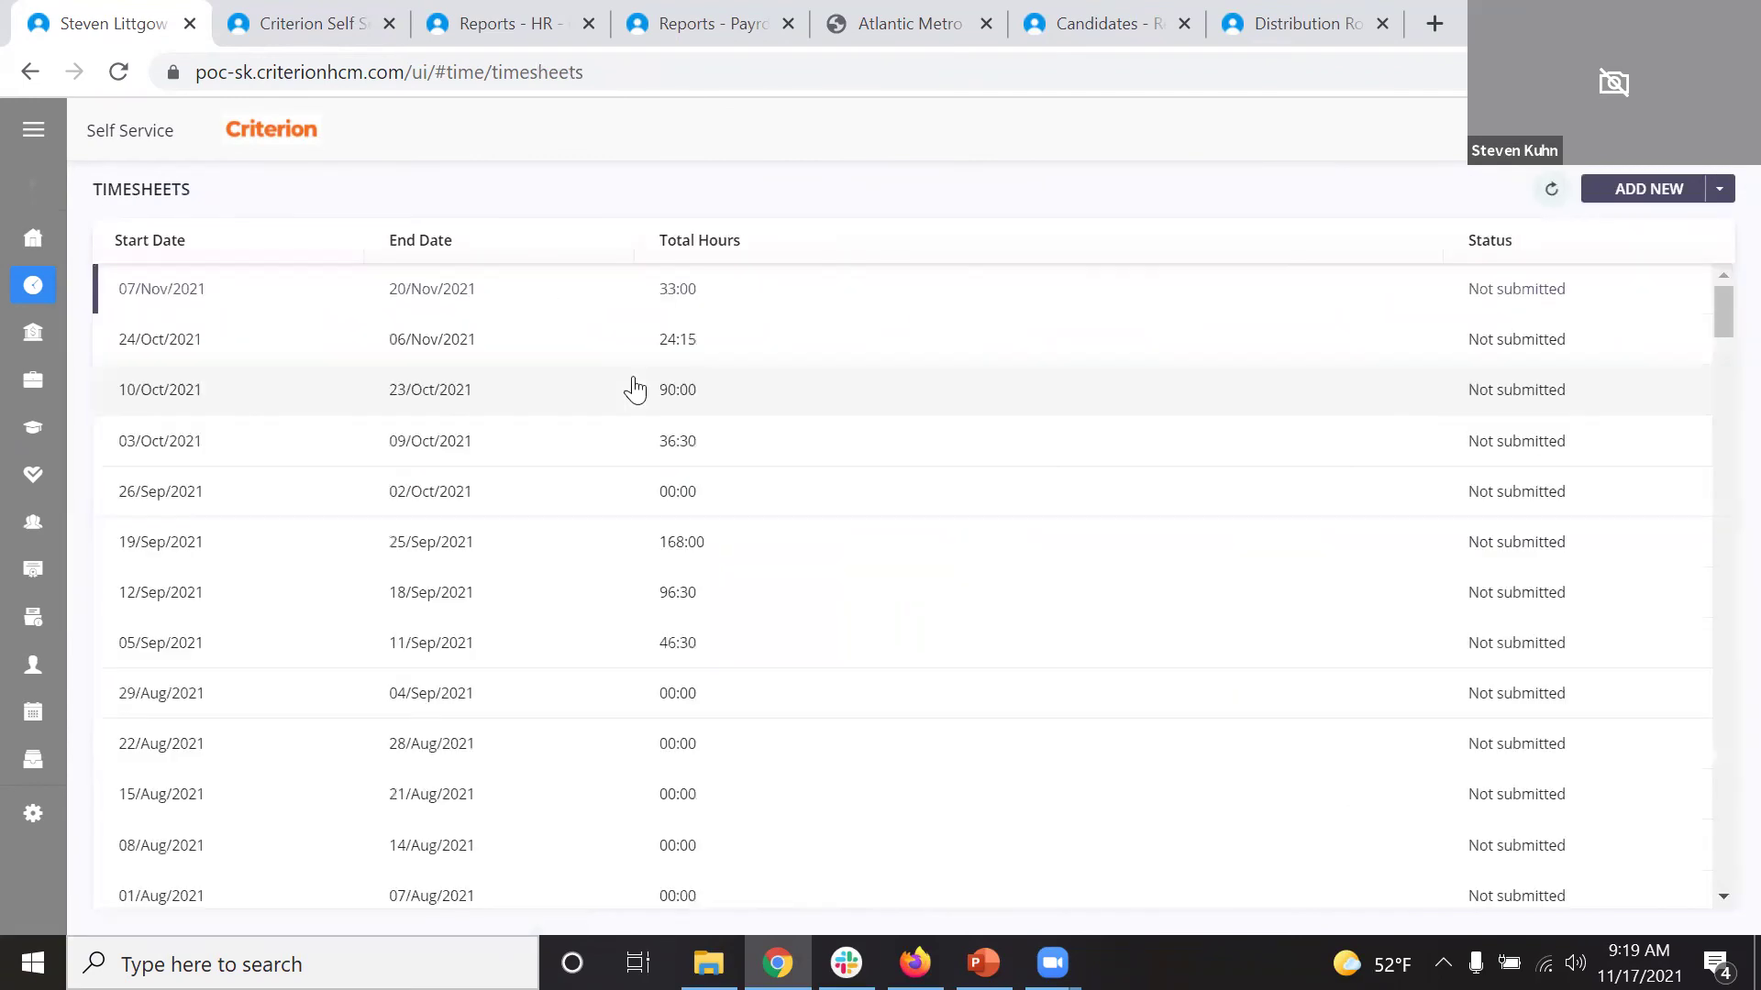
pyautogui.click(780, 295)
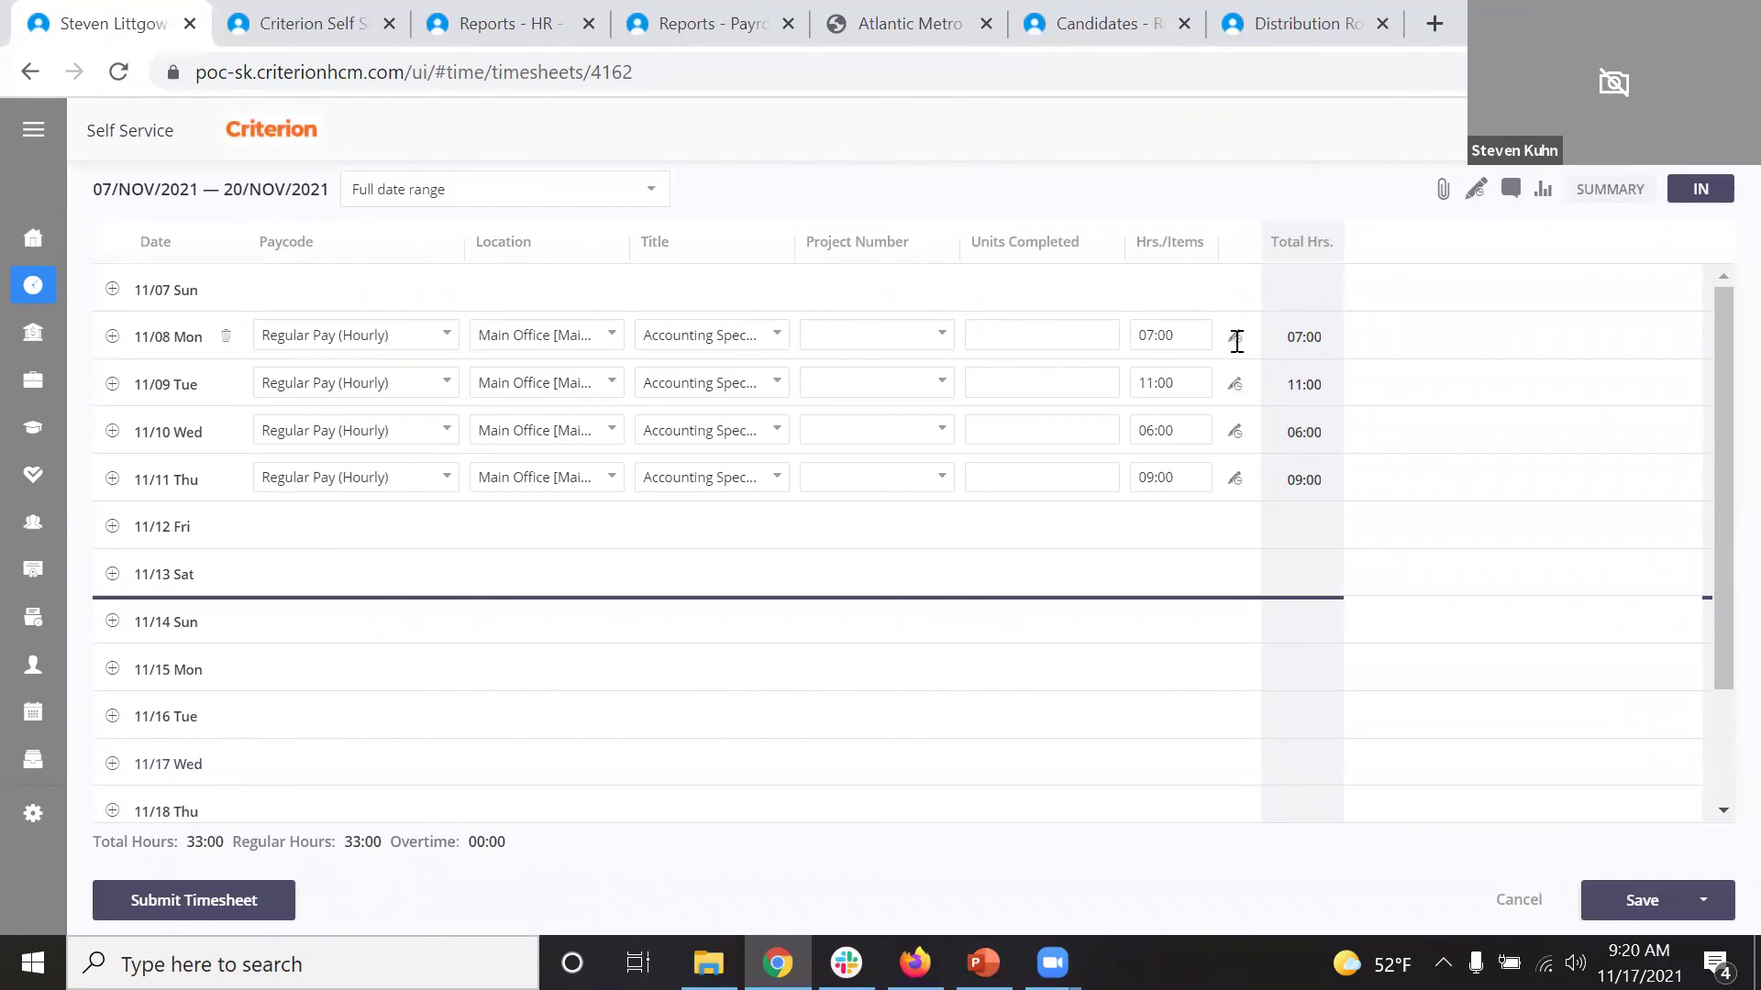
pyautogui.moveTo(1240, 338)
# Open Pay History, filter it to 2018 and view the payment details for 31/Jul/2018.
pyautogui.moveTo(38, 176)
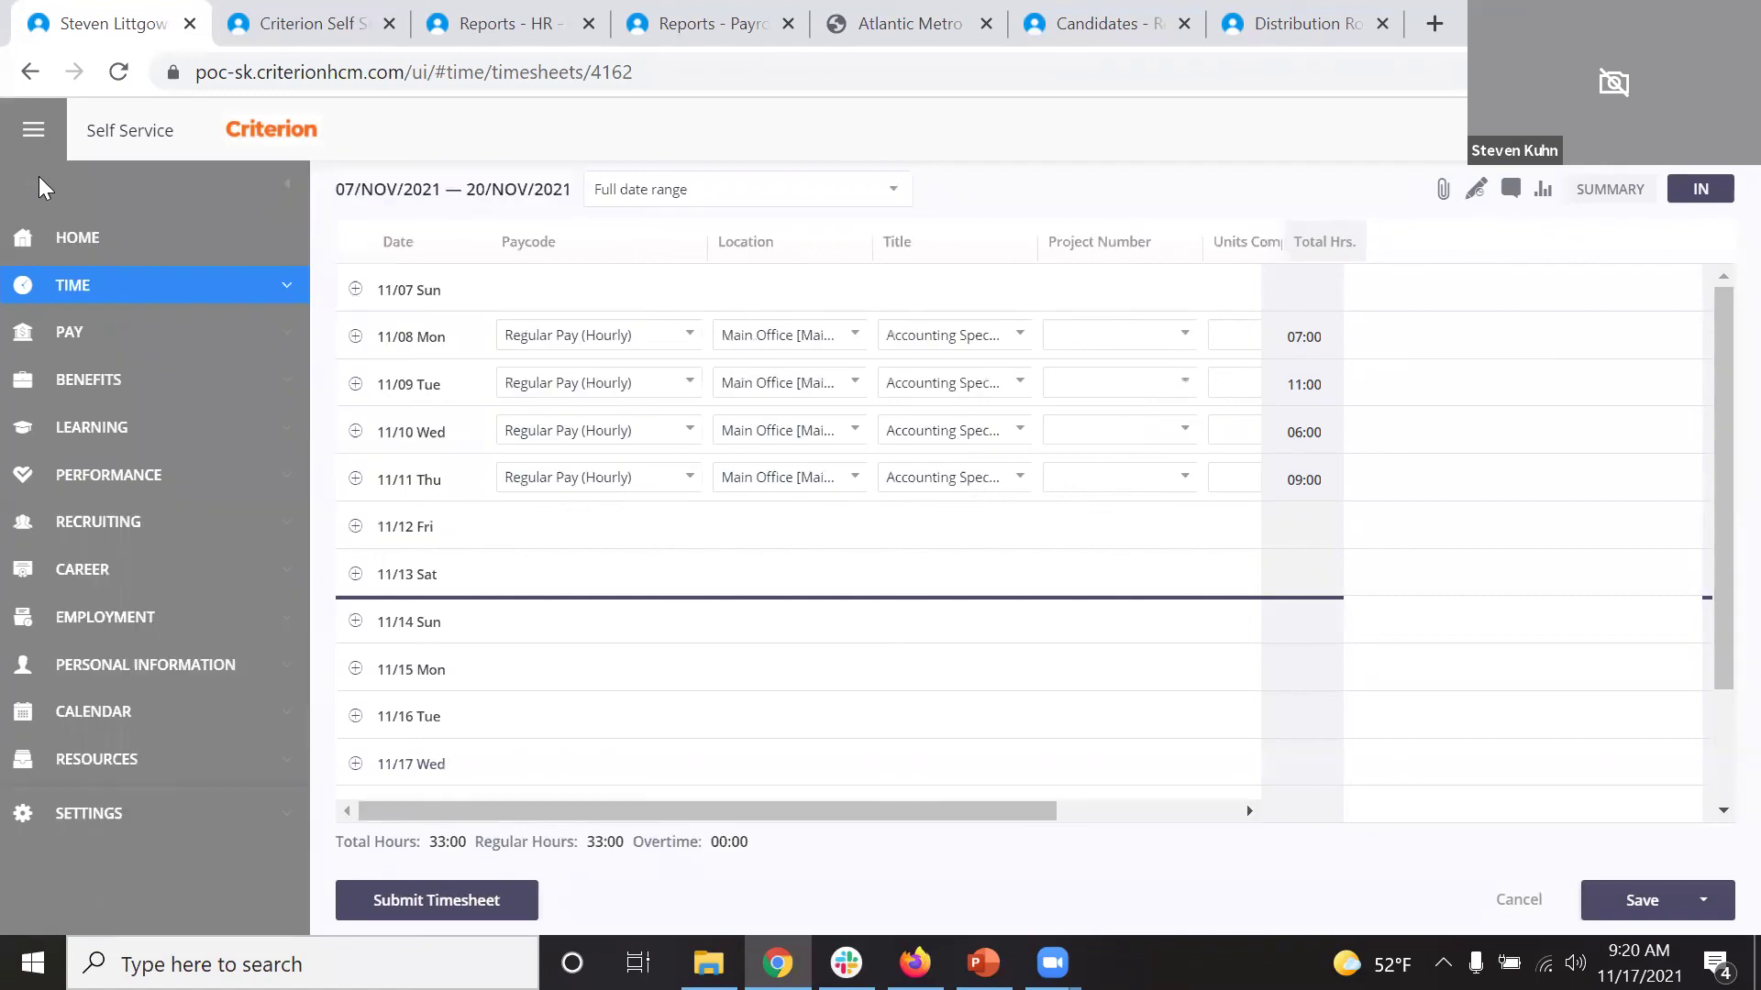
pyautogui.click(157, 332)
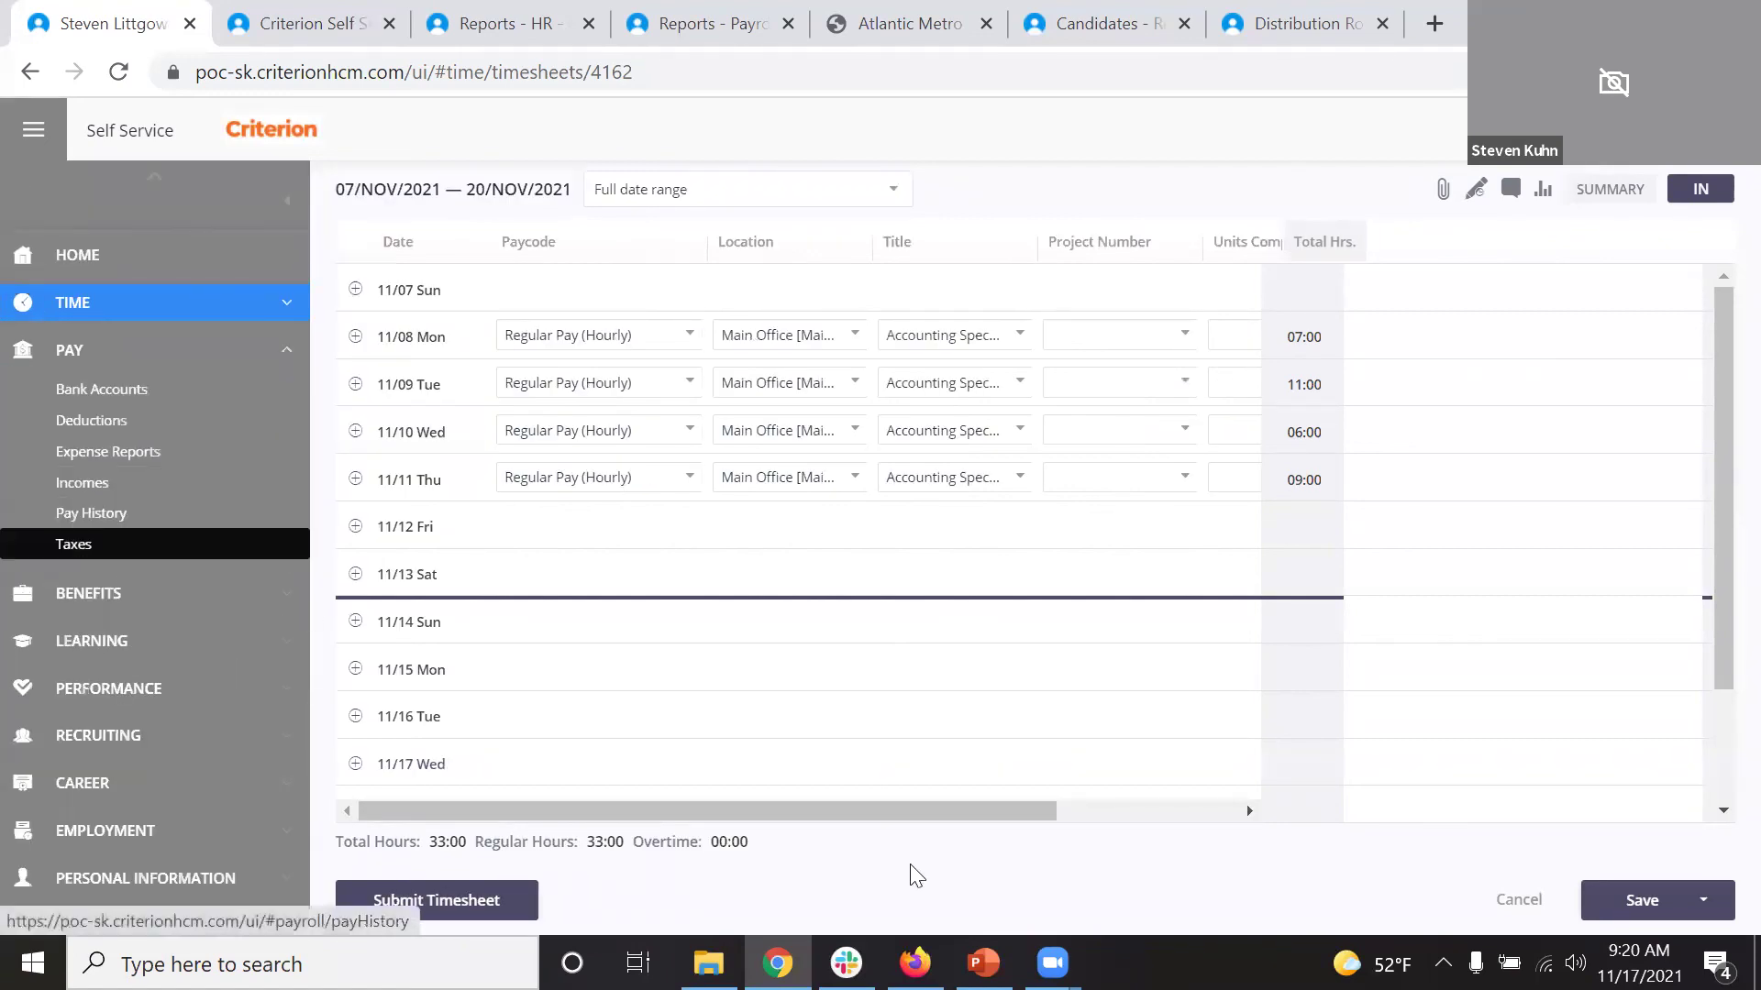
pyautogui.click(126, 511)
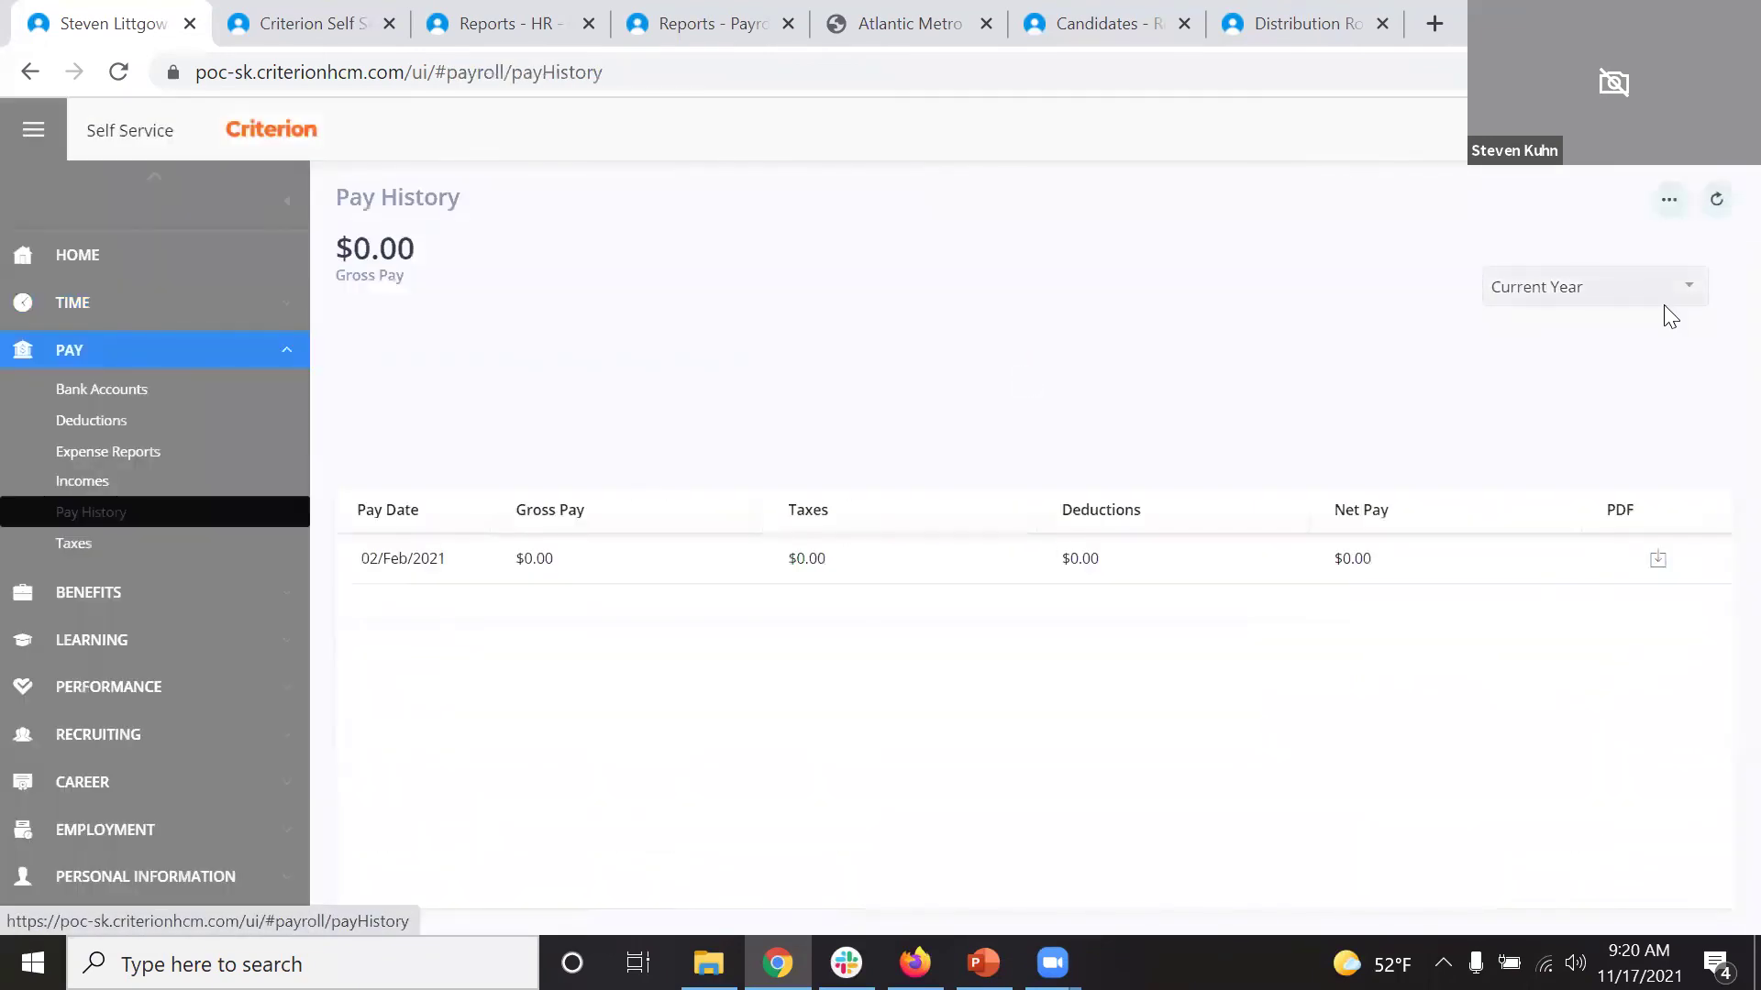
pyautogui.click(1692, 295)
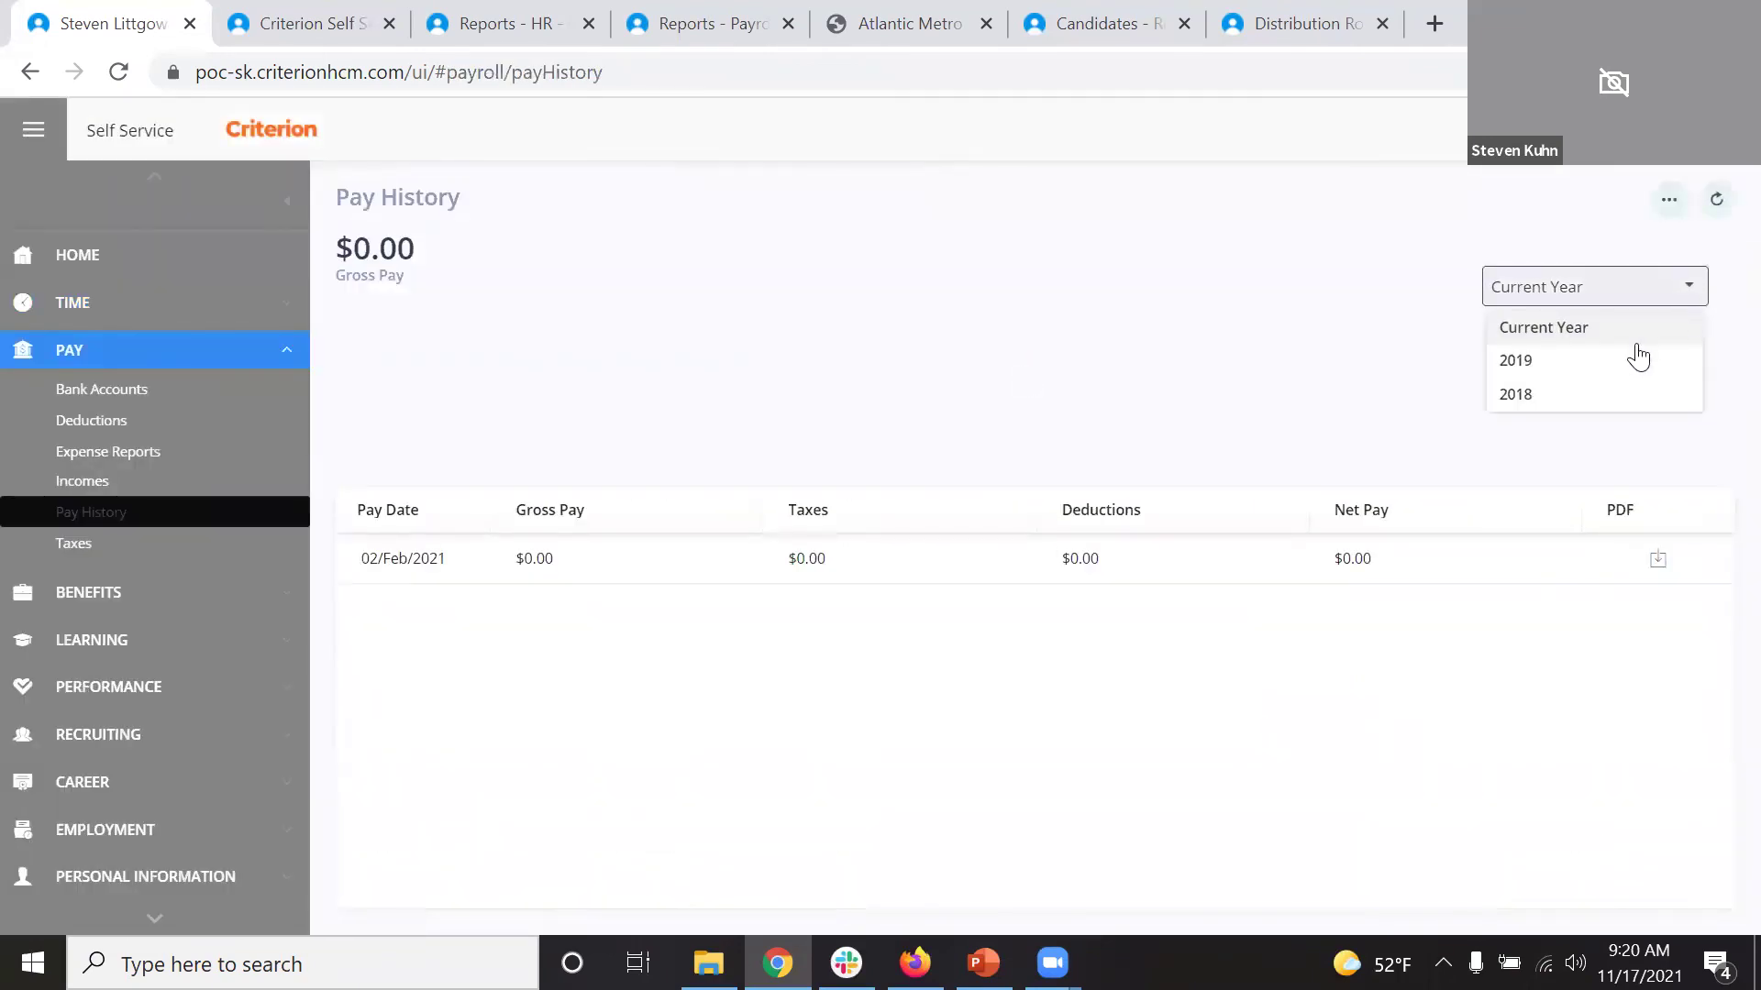
pyautogui.click(1608, 395)
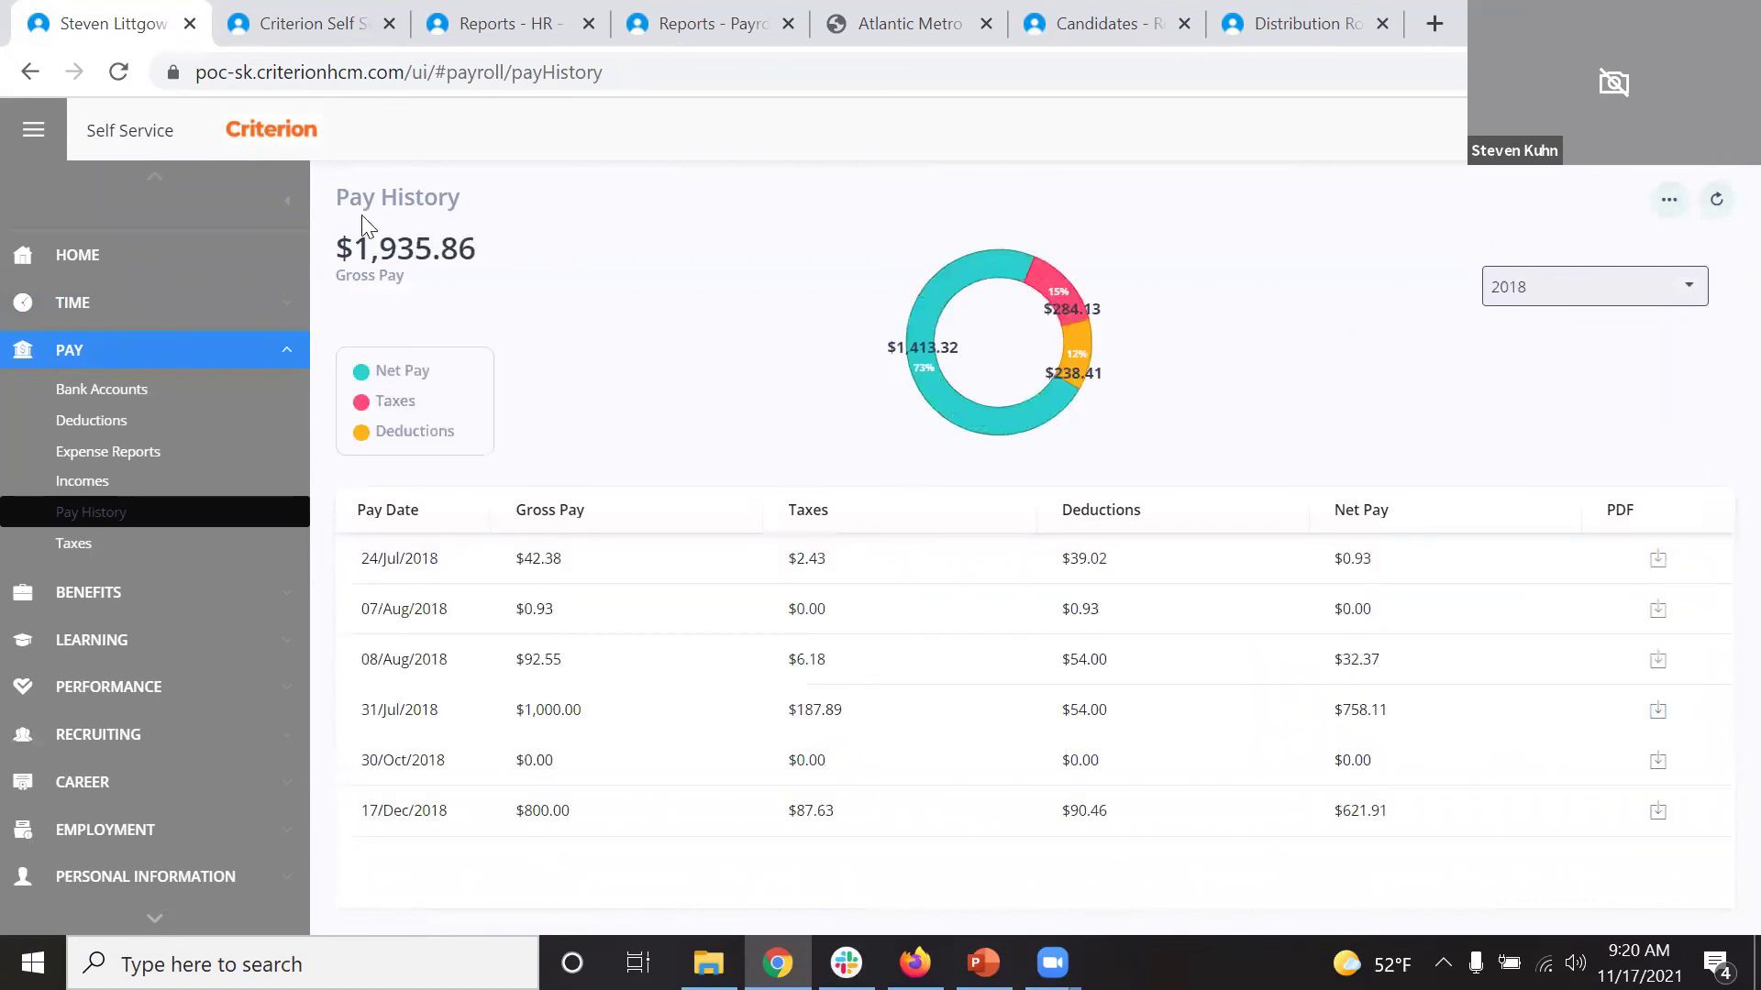
pyautogui.click(931, 706)
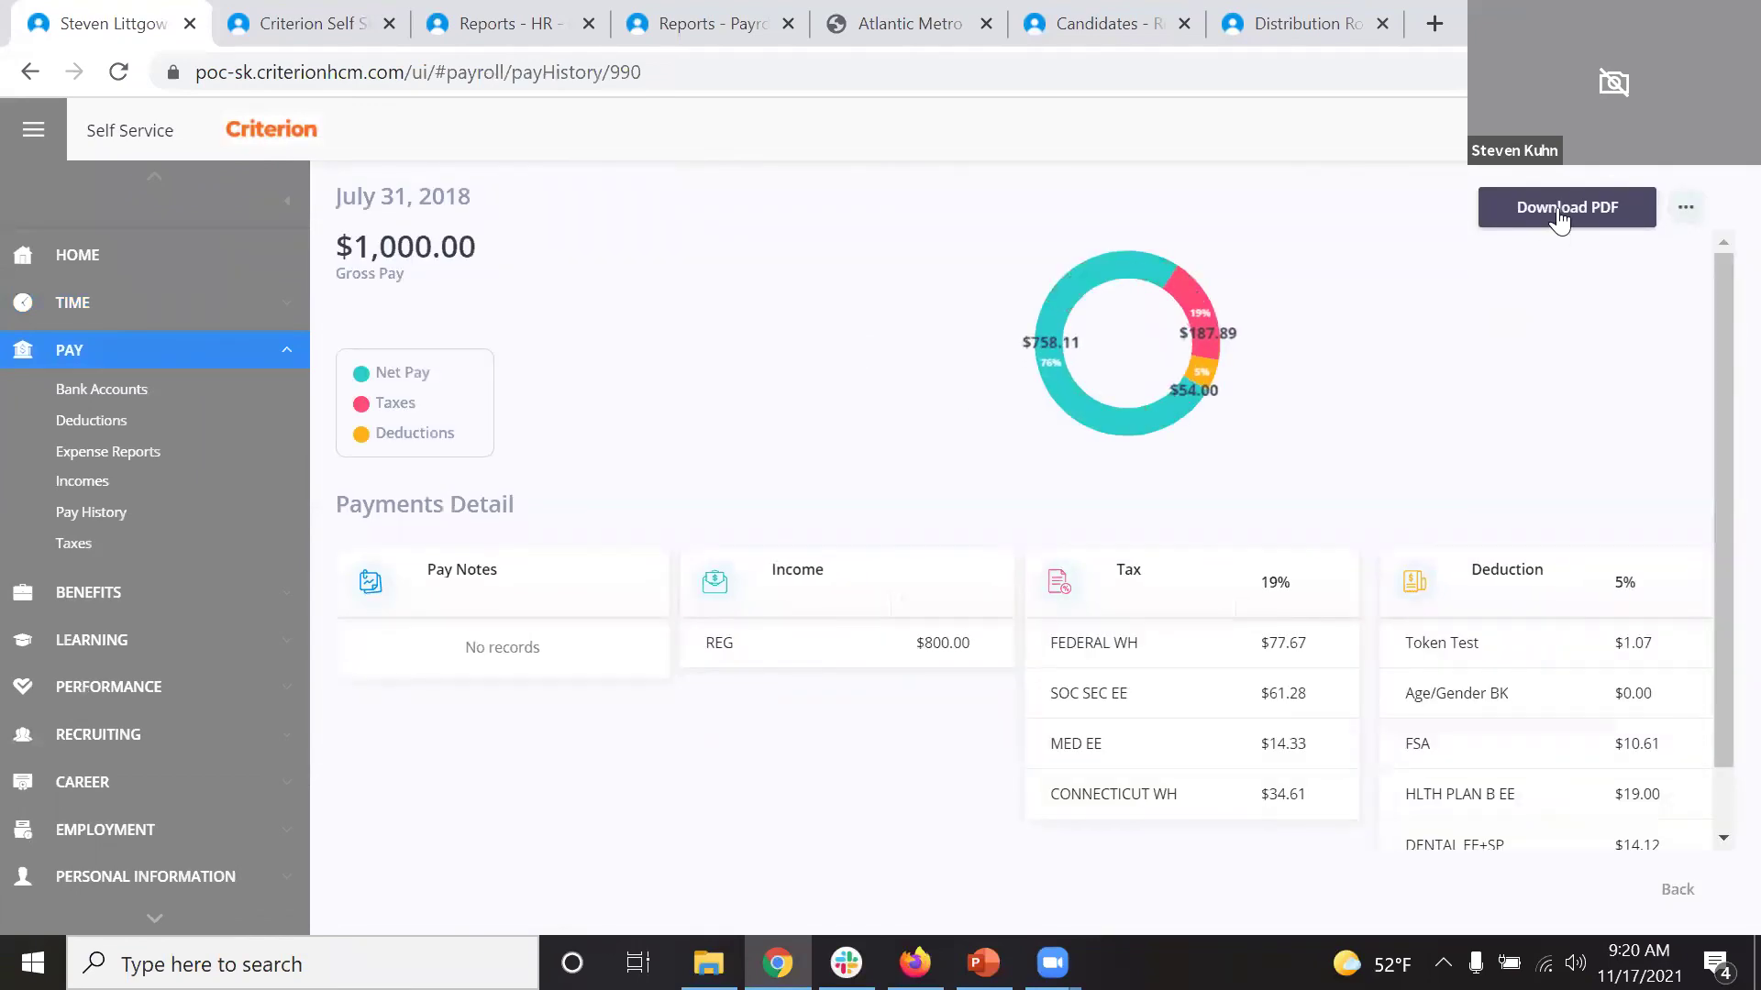
# Expand the Performance section of the navigation to view its pages, then collapse the Performance and Pay sections.
pyautogui.scroll(-1, 216, 431)
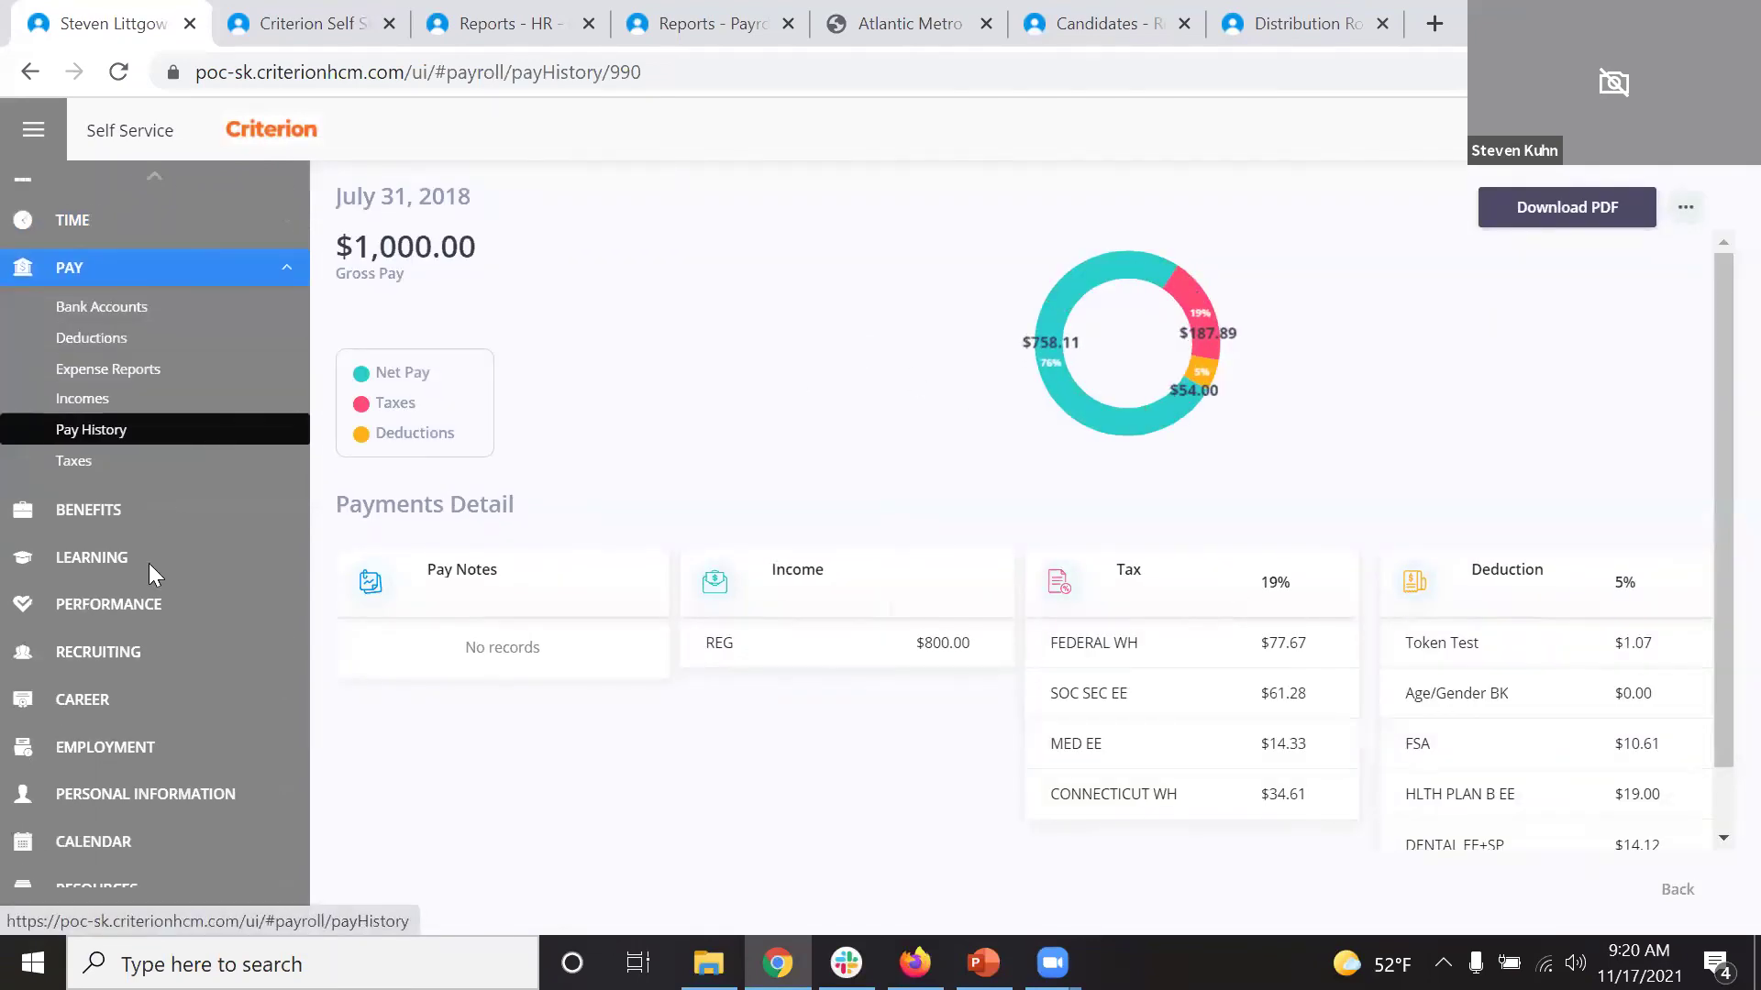
pyautogui.click(100, 605)
pyautogui.scroll(-1, 96, 725)
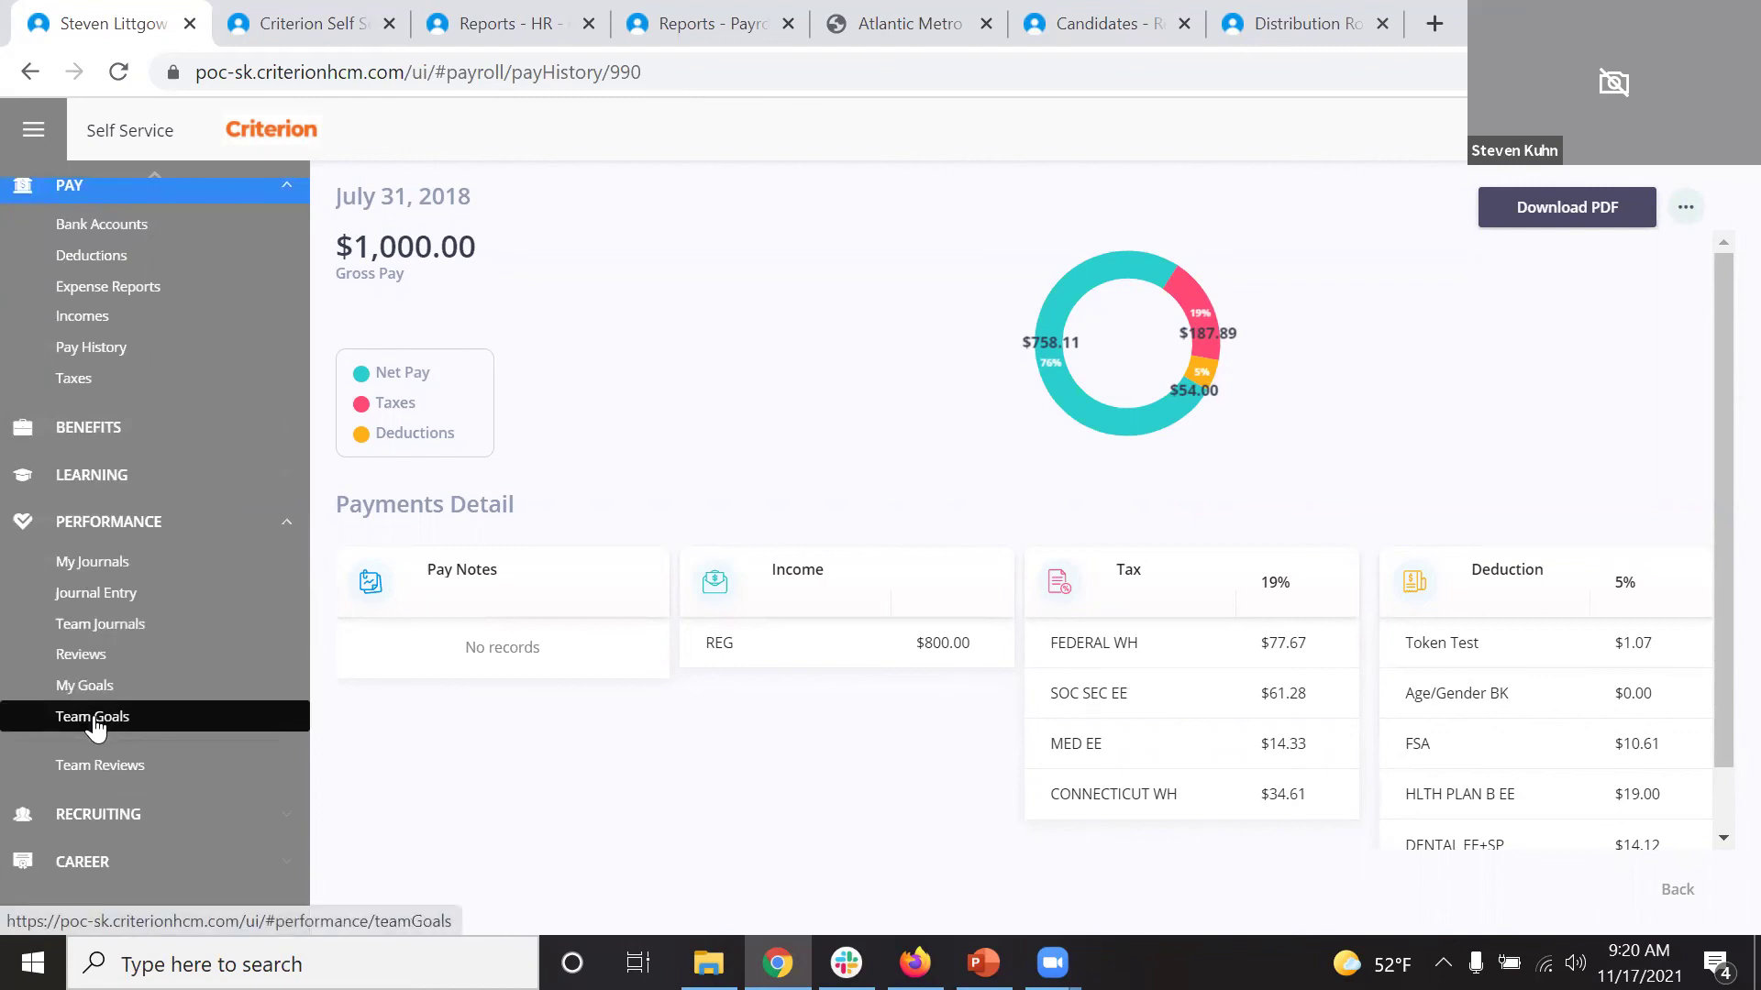
pyautogui.click(128, 523)
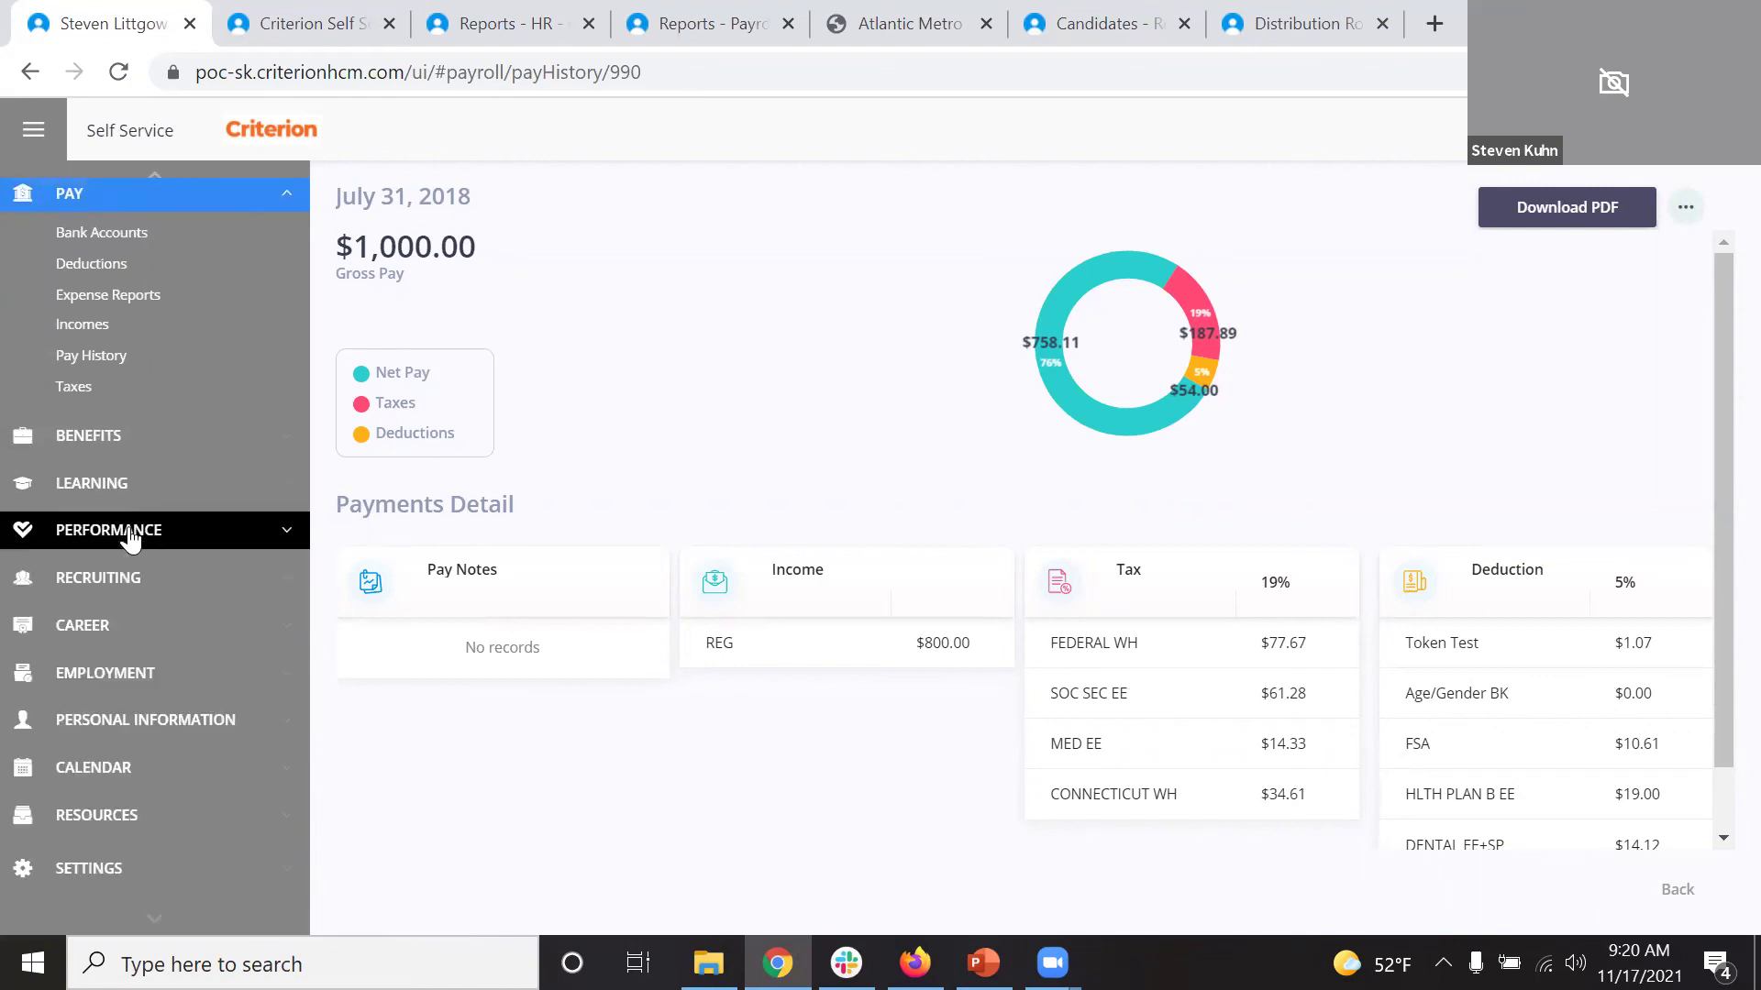
pyautogui.click(108, 195)
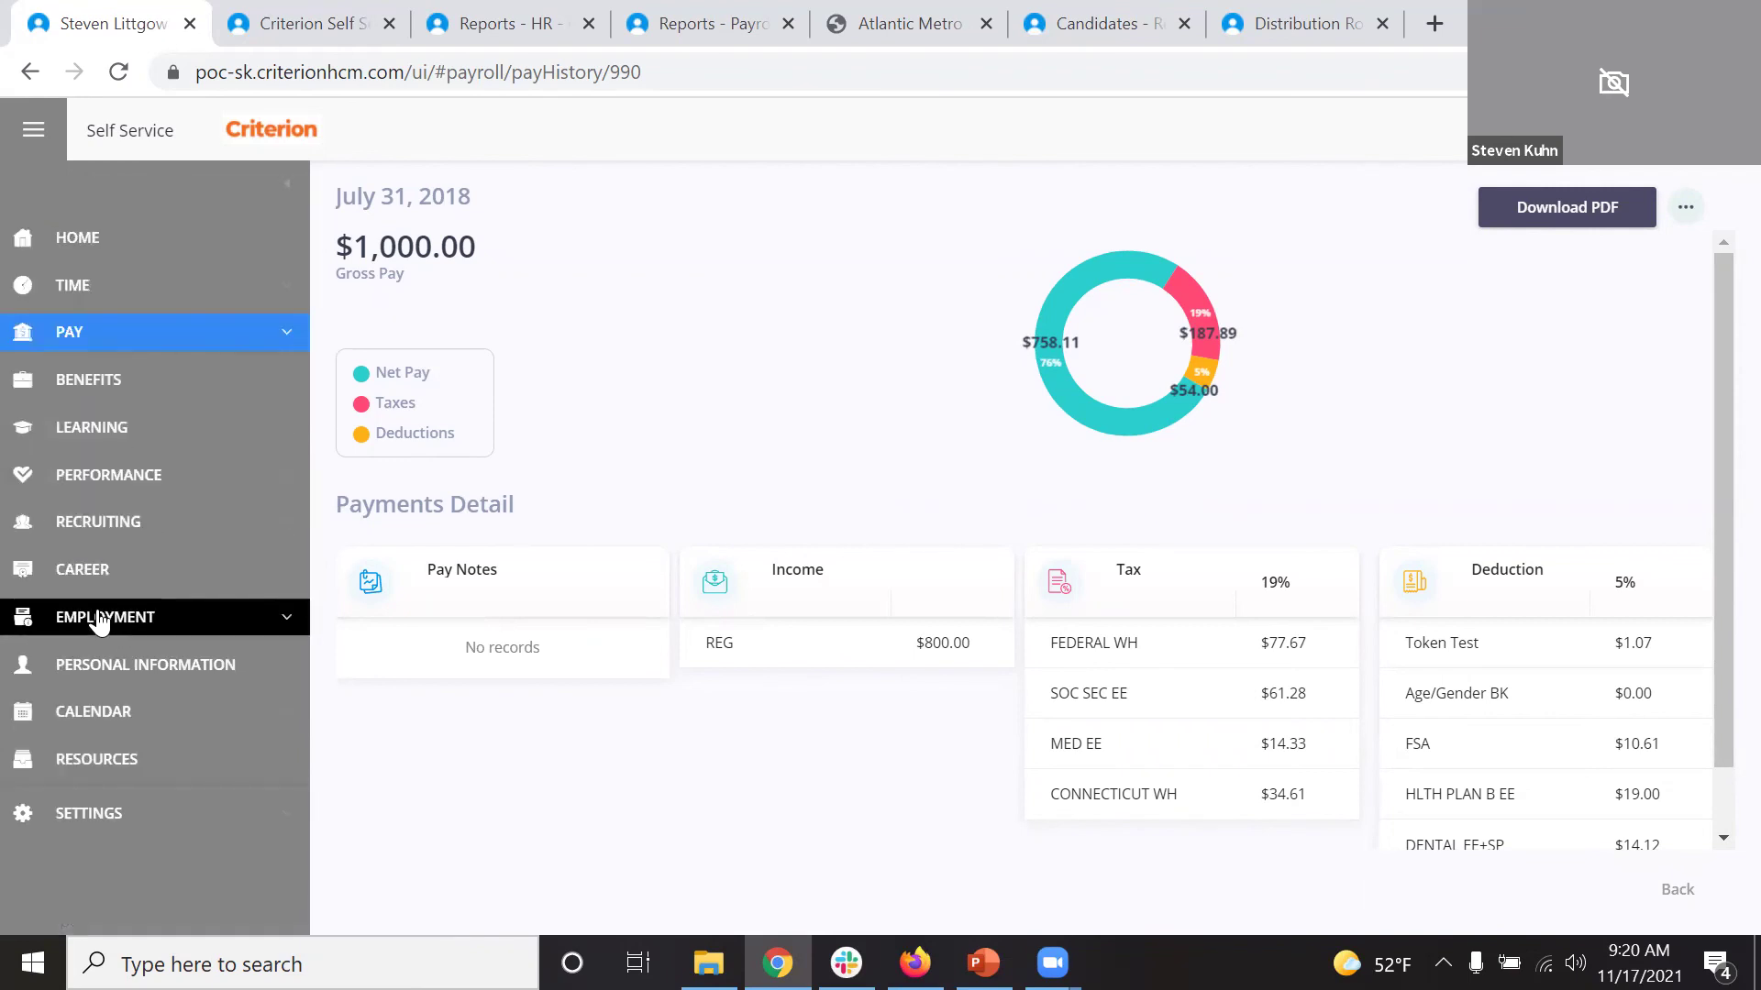
# Expand the Resources section and look through its document, report and directory pages and the Settings entries below.
pyautogui.click(98, 663)
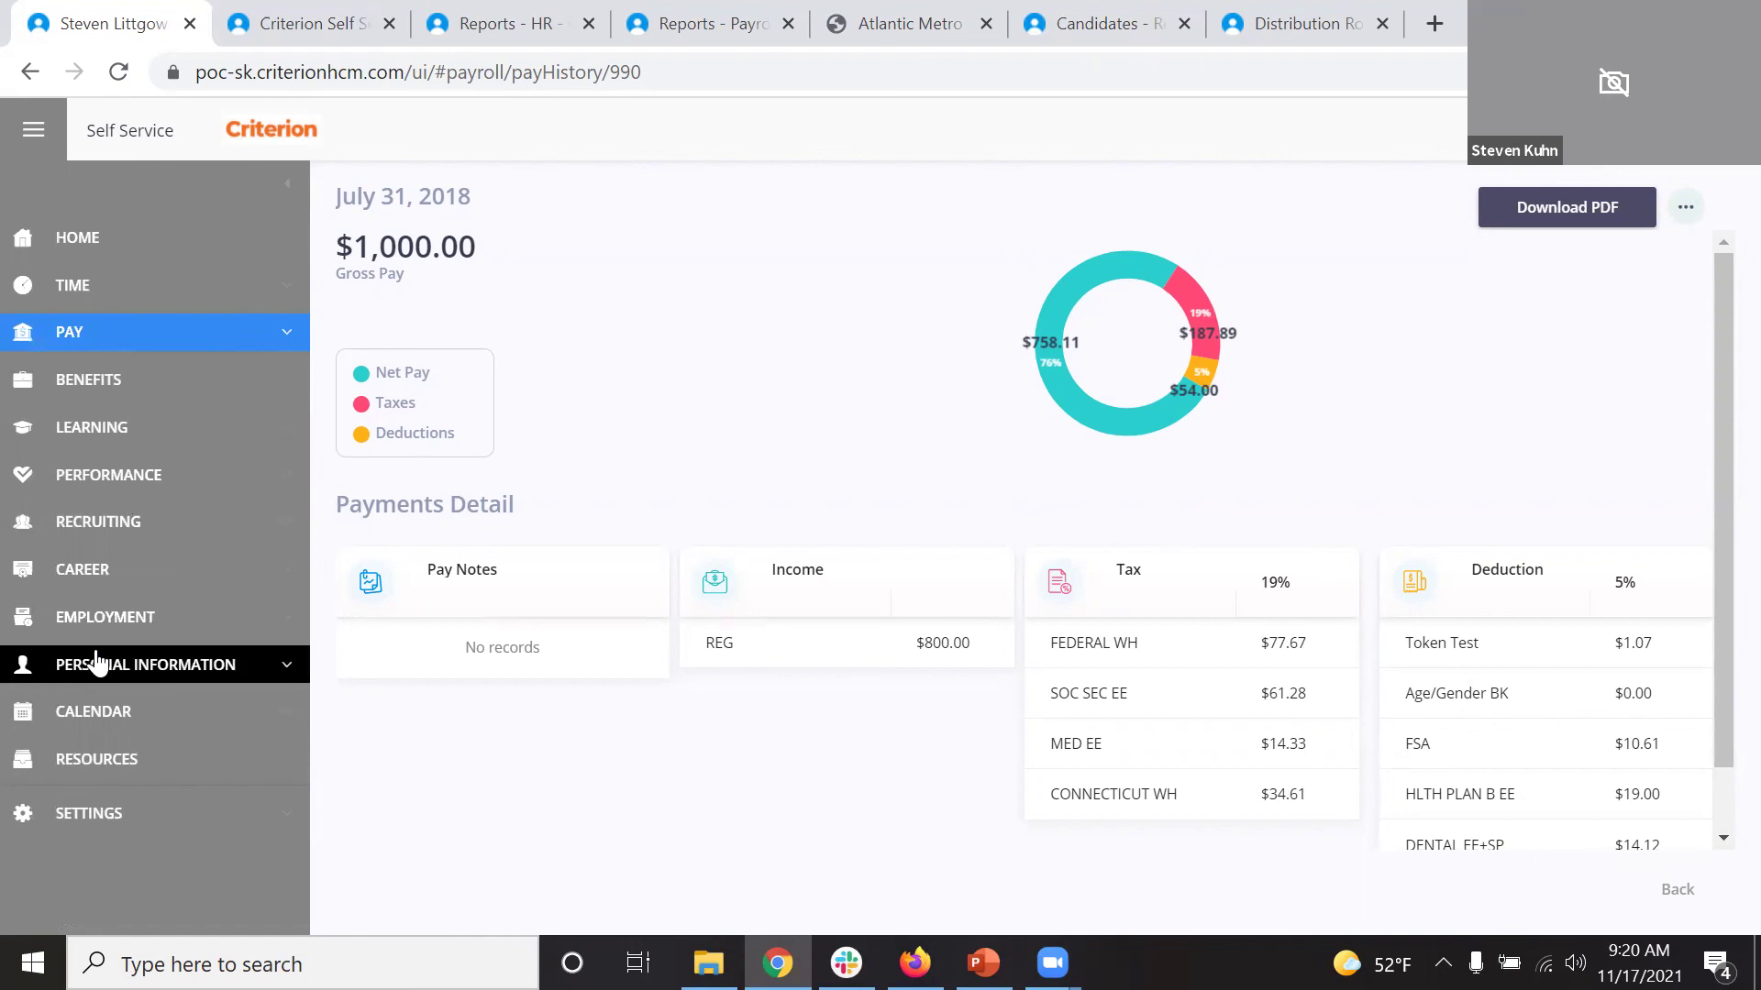
pyautogui.click(107, 762)
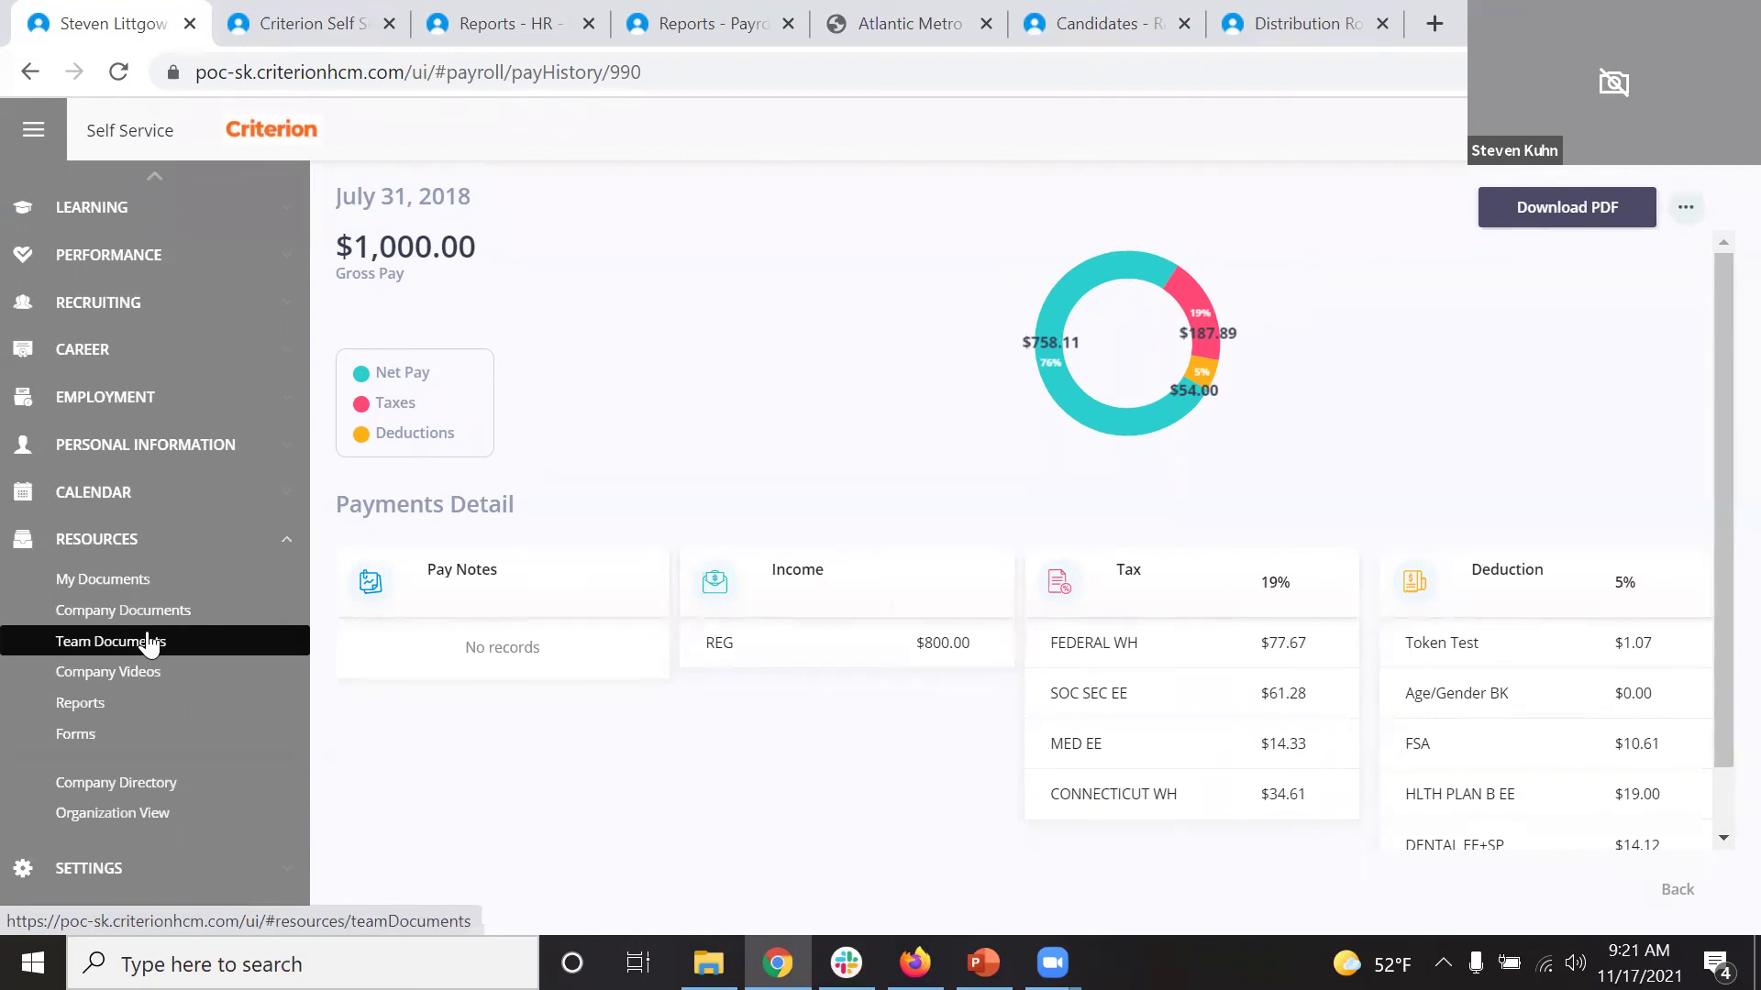
pyautogui.scroll(-2, 177, 652)
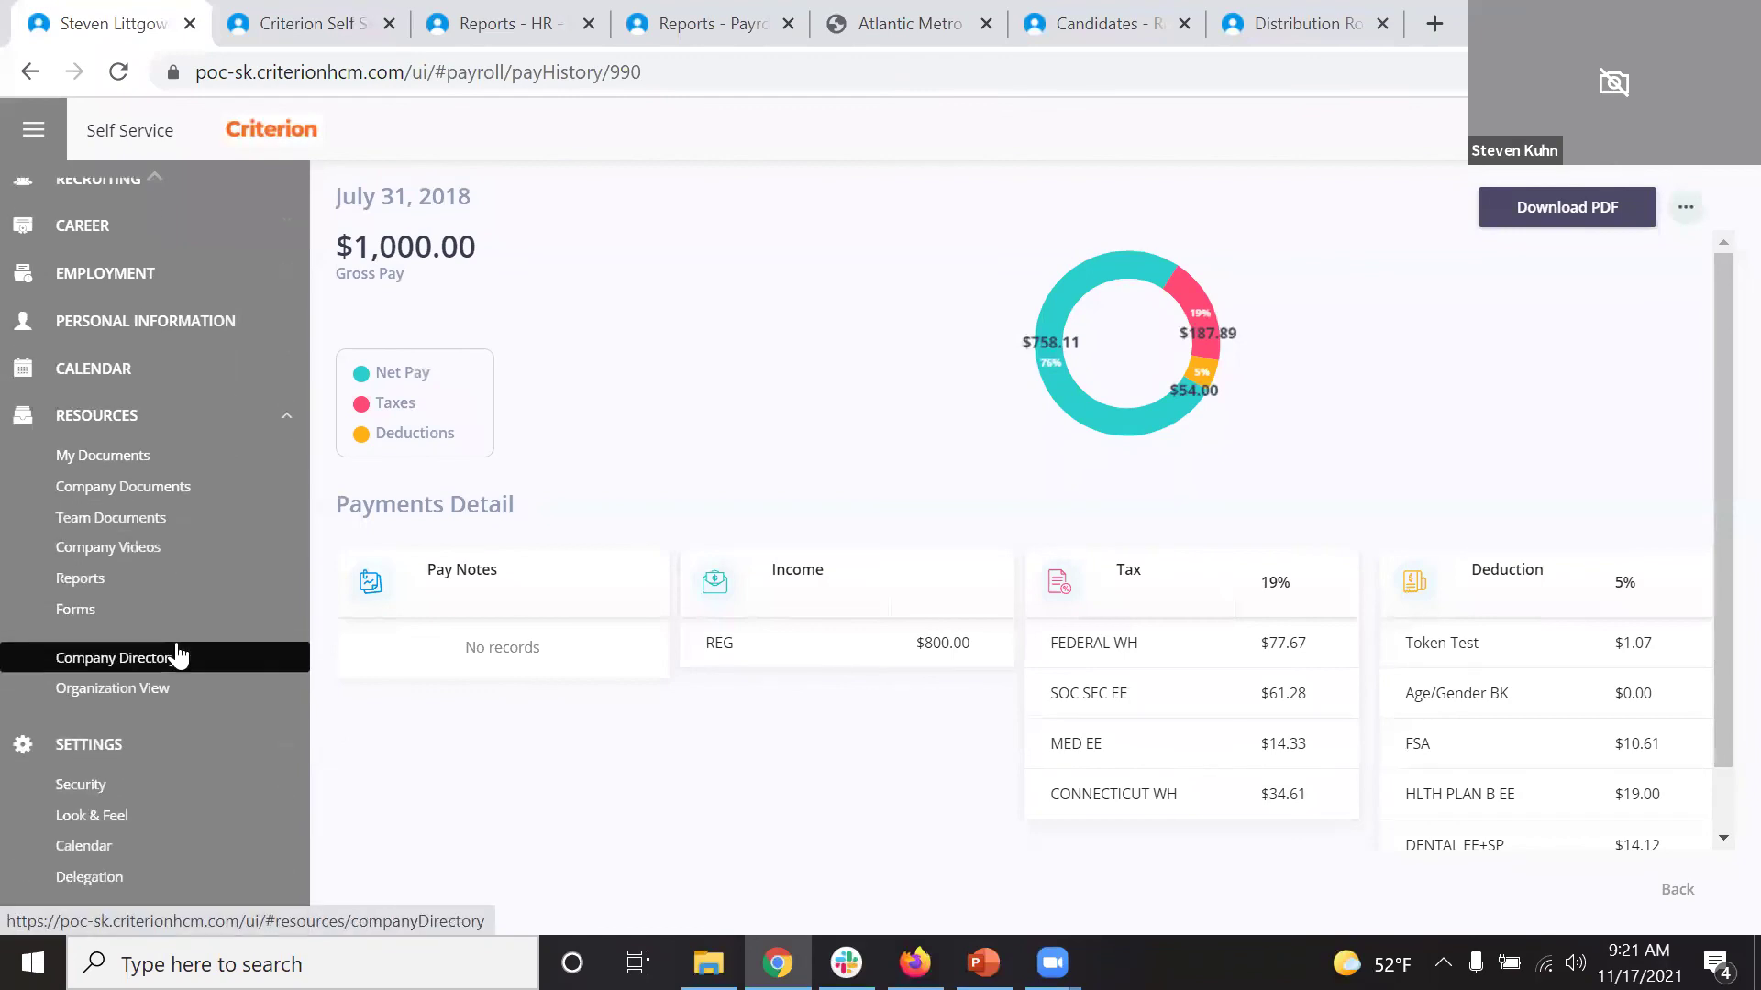
# Go to the Look & Feel settings, save French as the language and reload the page to apply it.
pyautogui.click(110, 819)
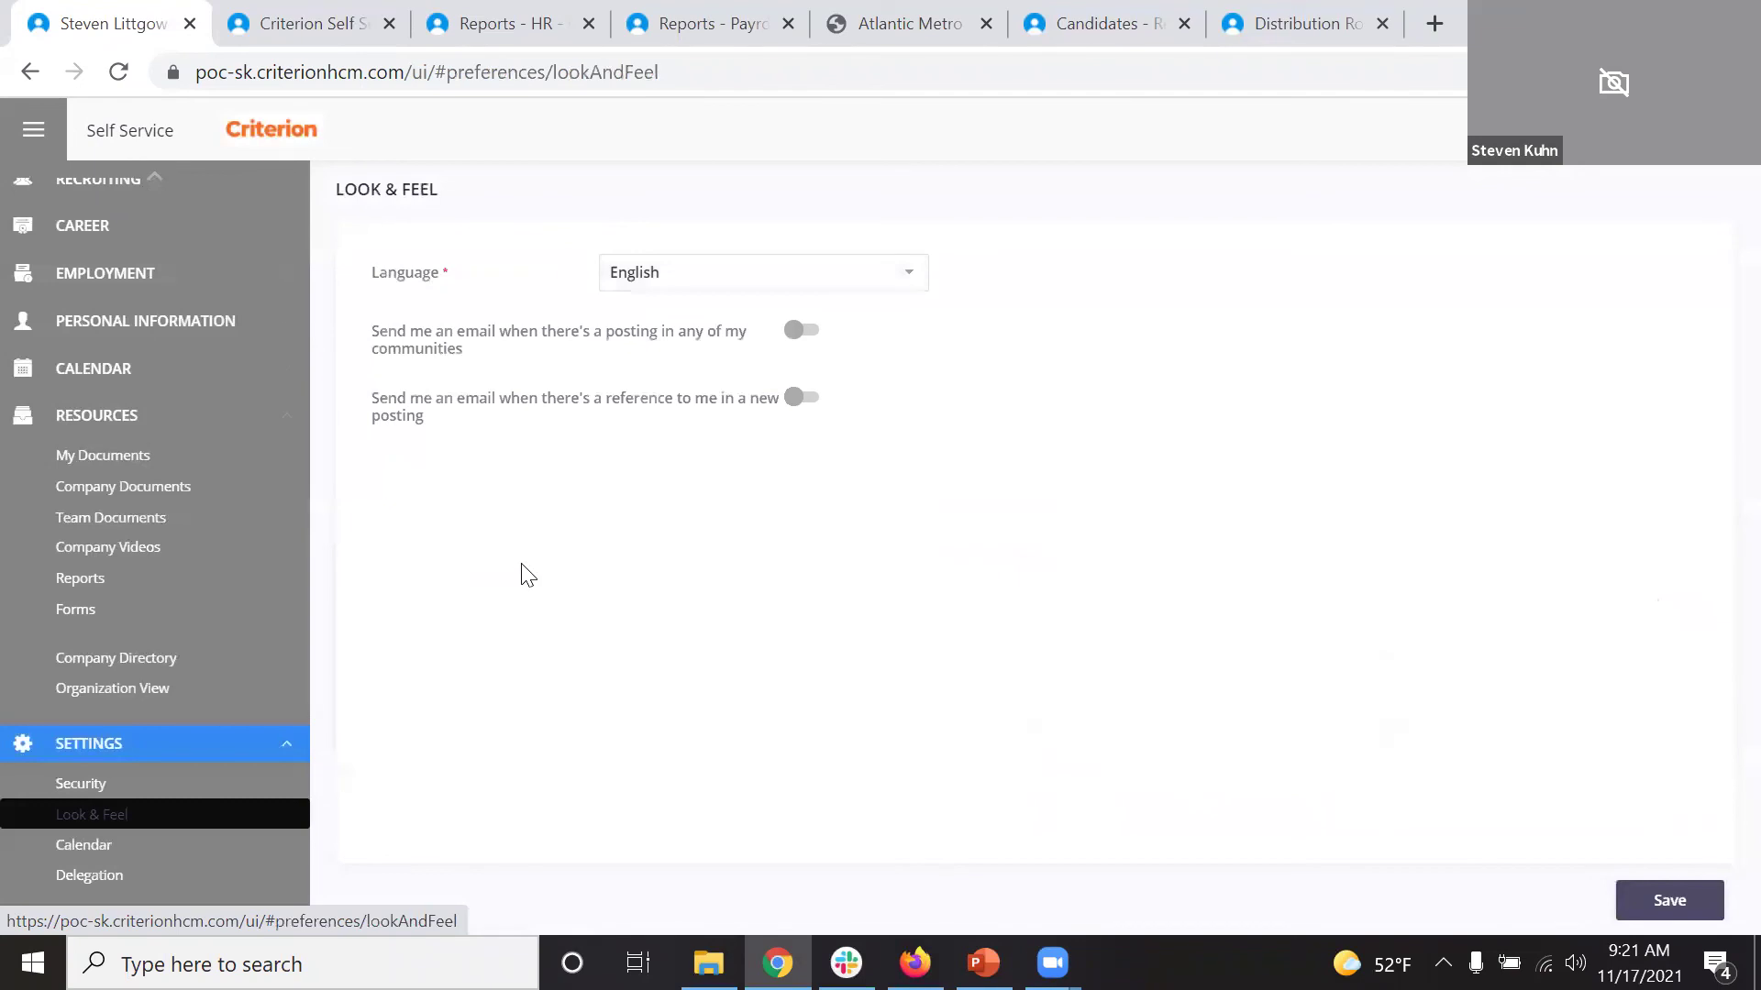
pyautogui.click(913, 281)
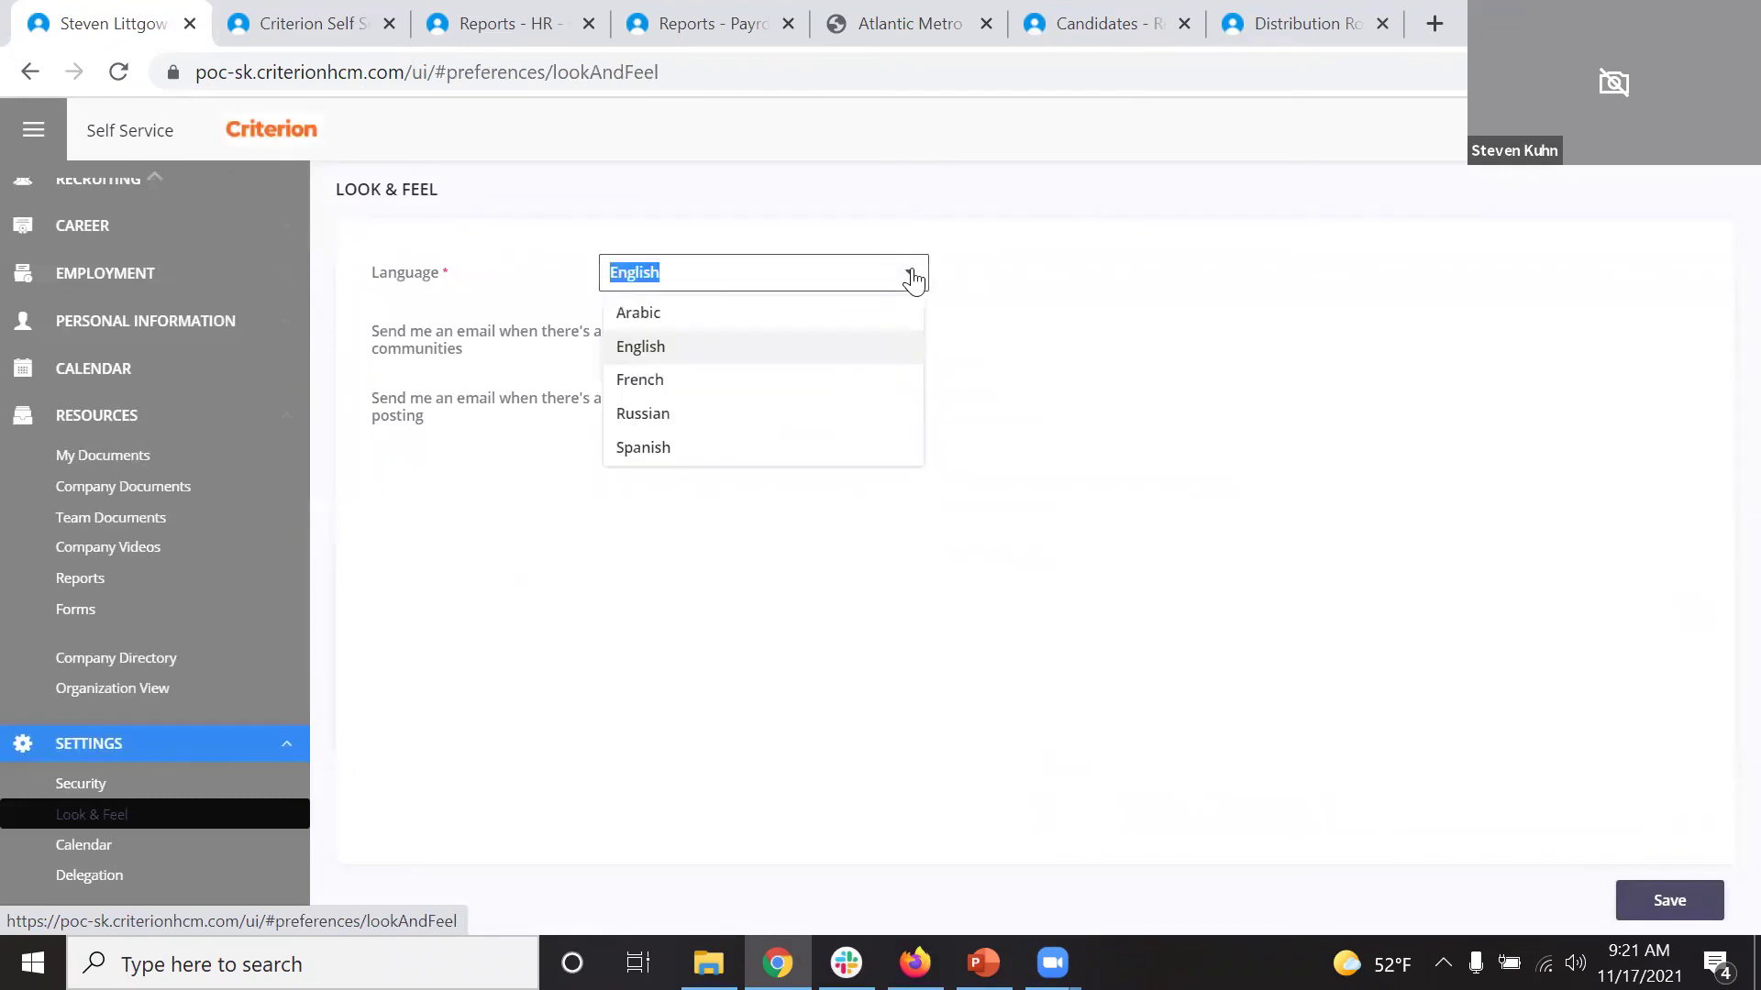
pyautogui.click(660, 376)
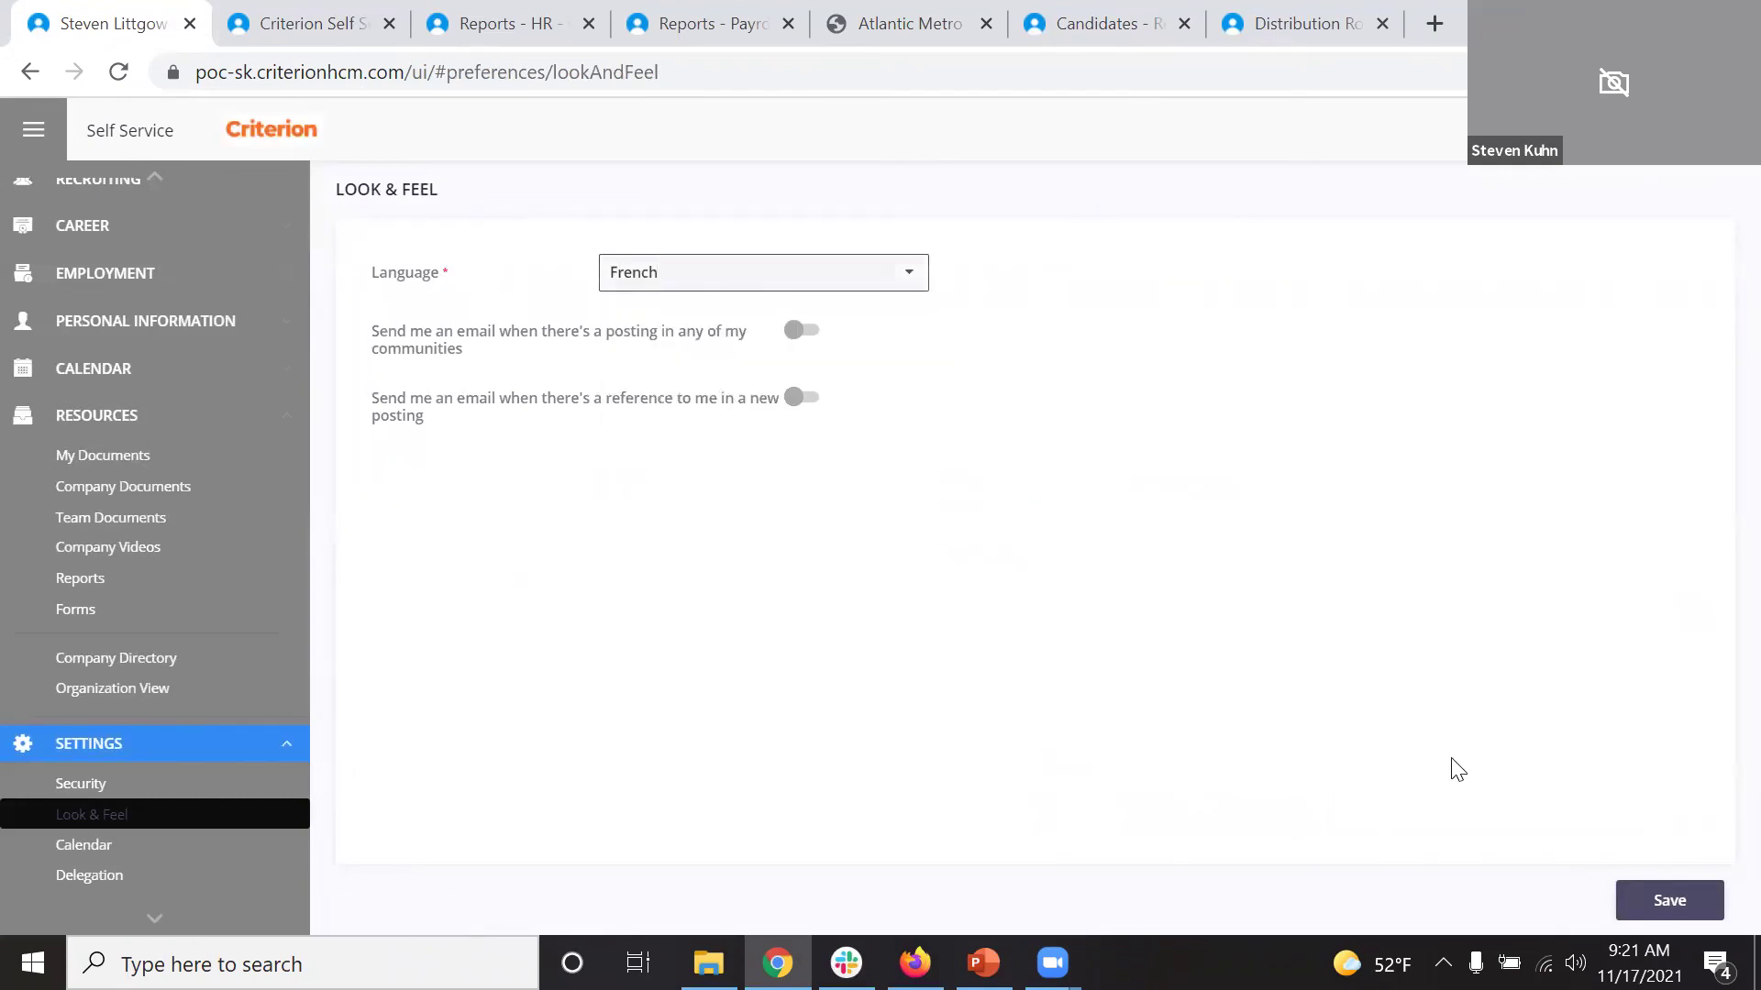
pyautogui.click(1646, 897)
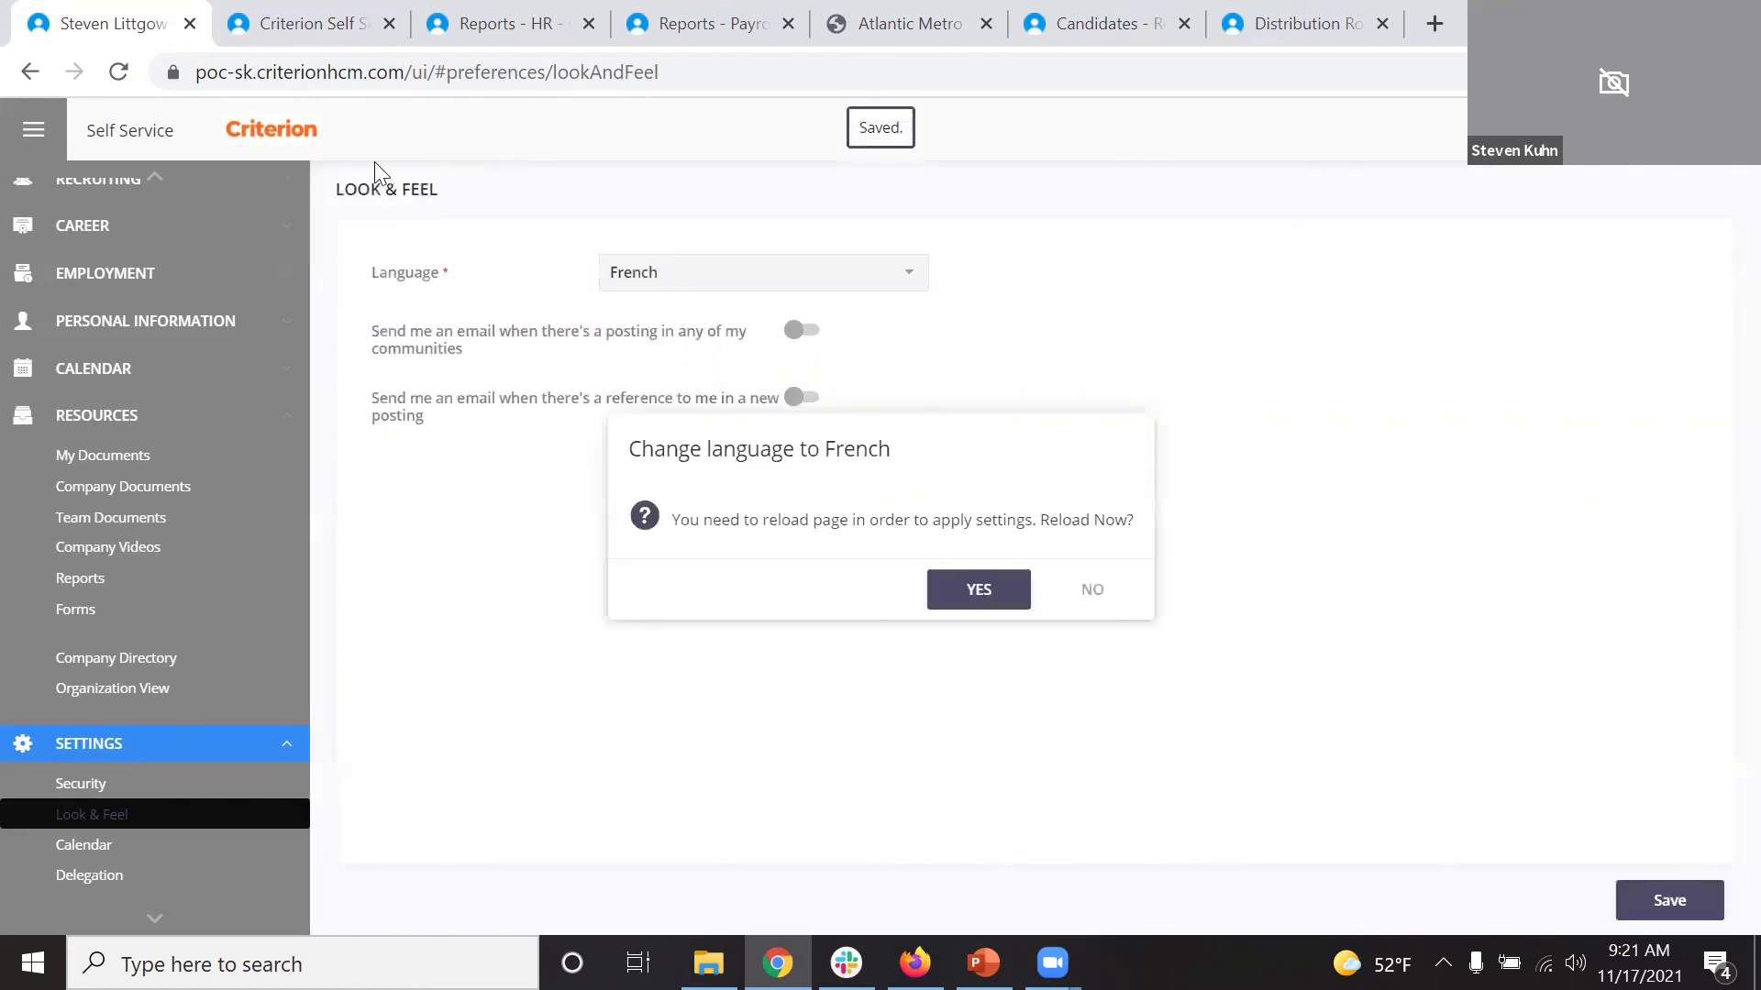
pyautogui.click(973, 575)
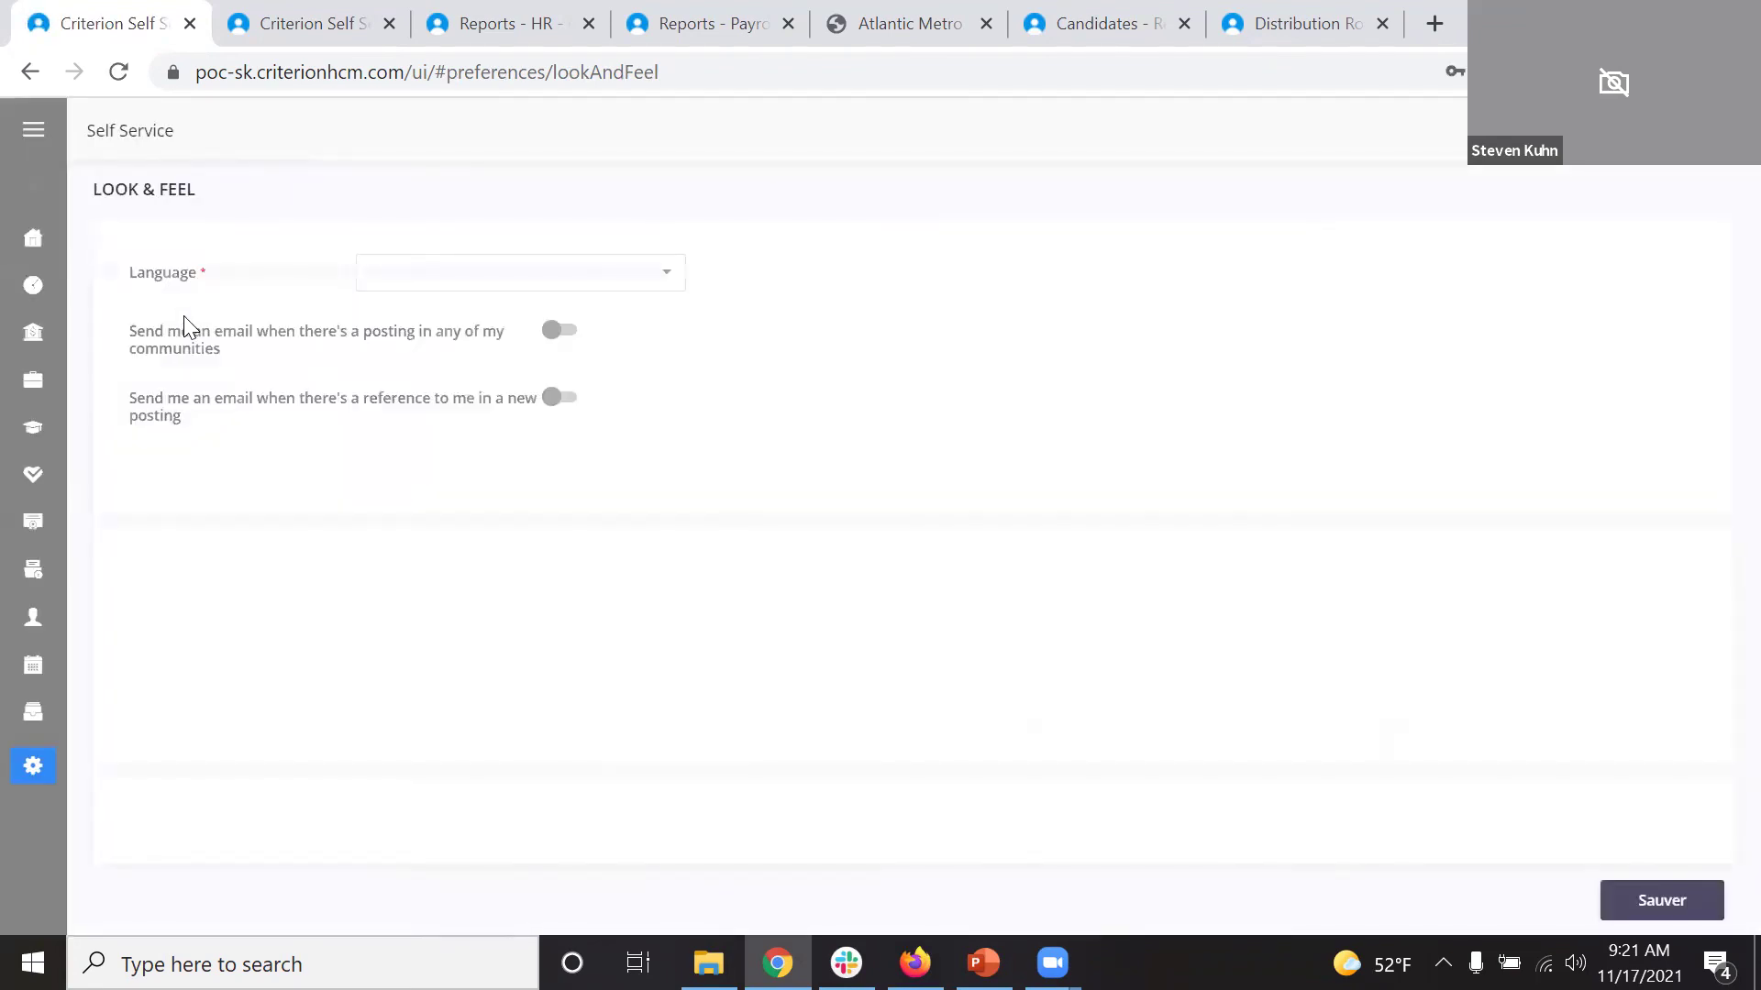
# Check the French entries of the Pay section, then save English as the language and reload the page.
pyautogui.moveTo(30, 330)
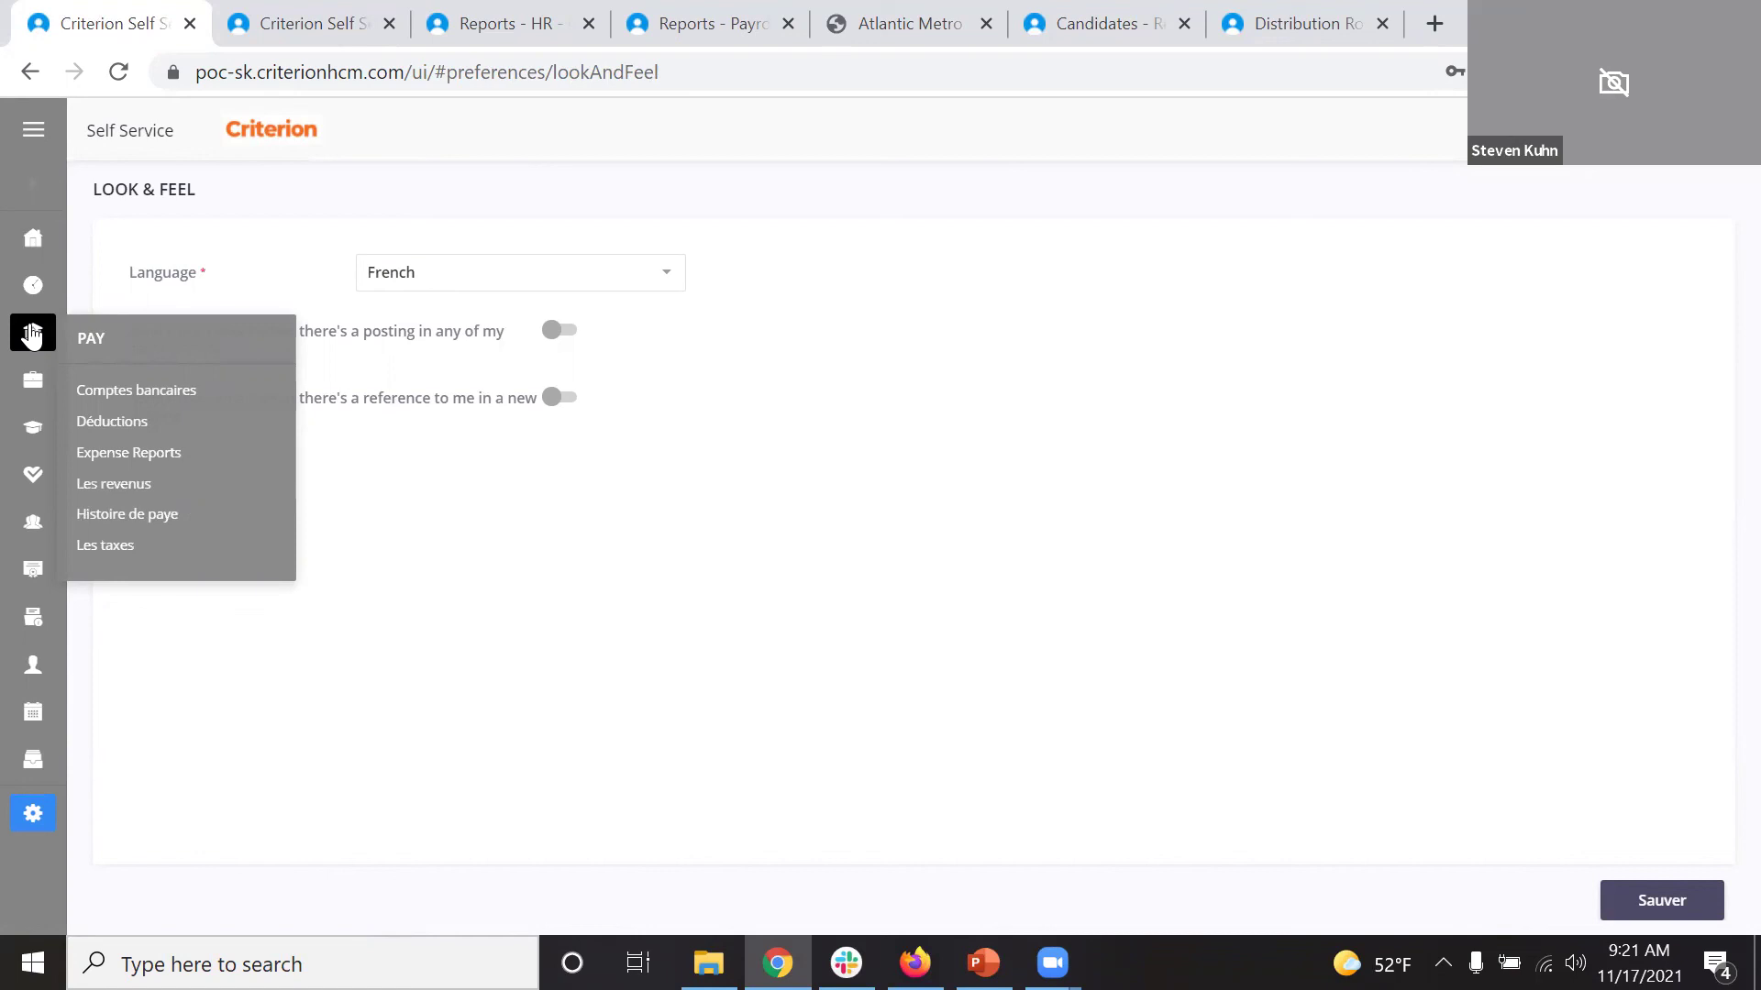
pyautogui.click(670, 281)
pyautogui.click(492, 349)
pyautogui.click(1682, 900)
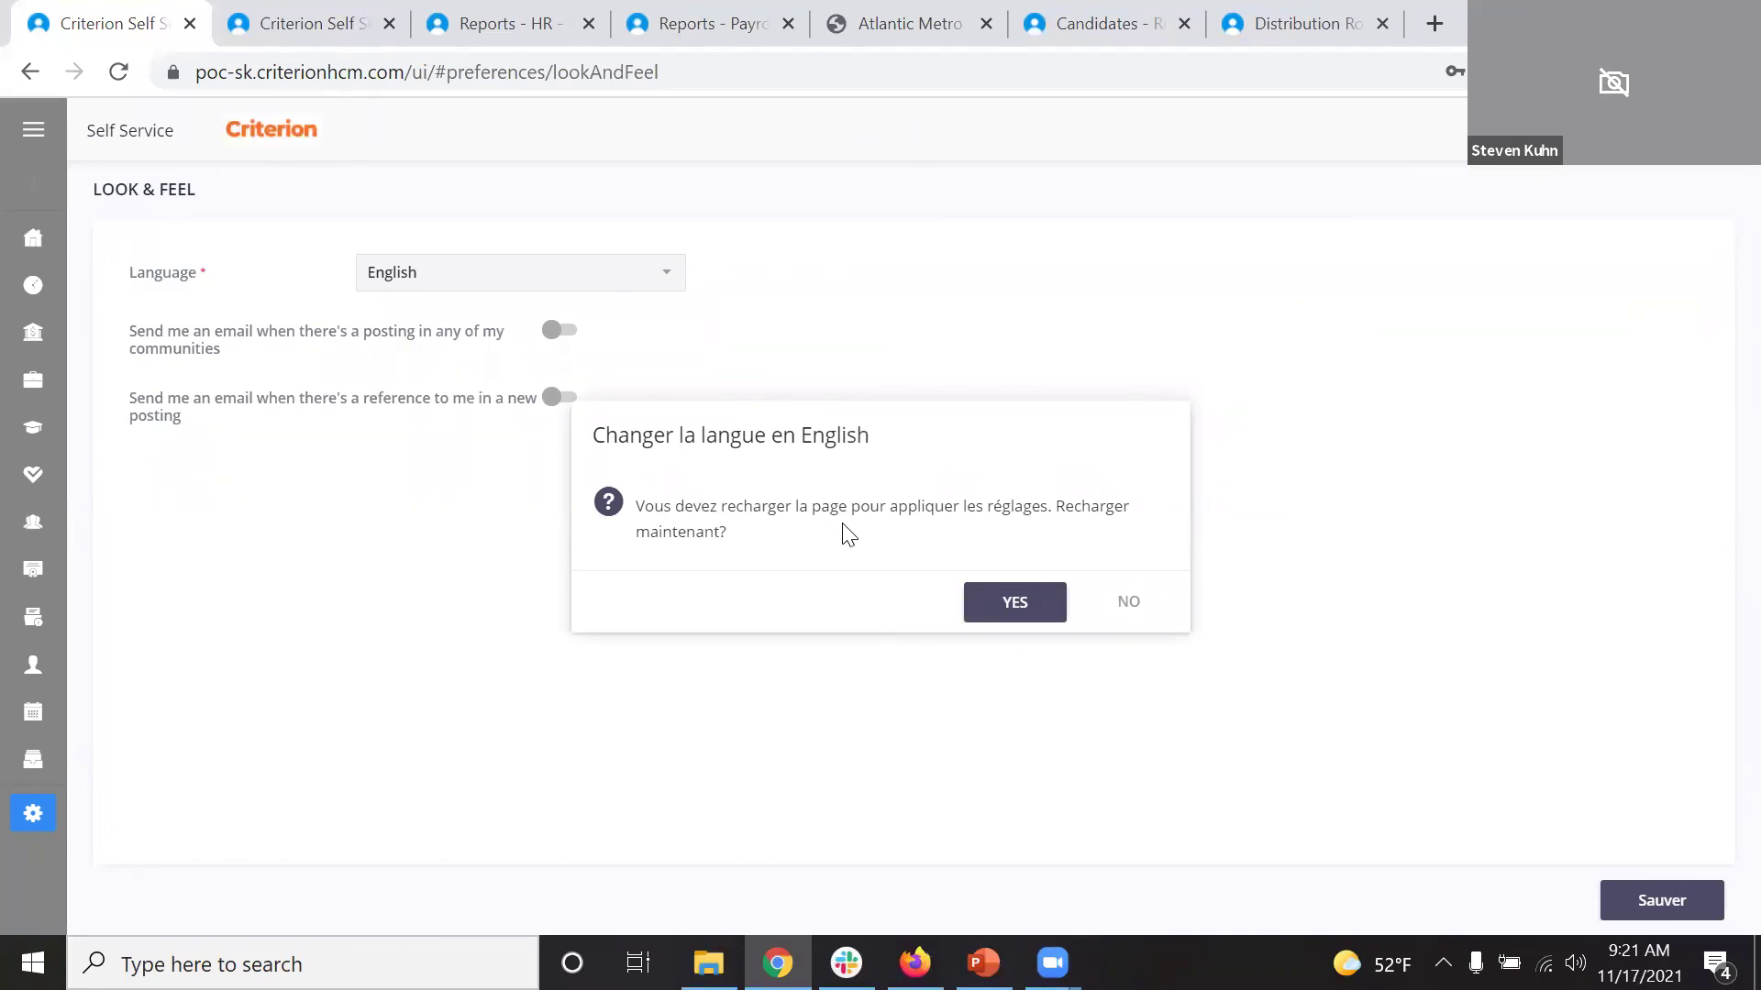
pyautogui.click(1048, 607)
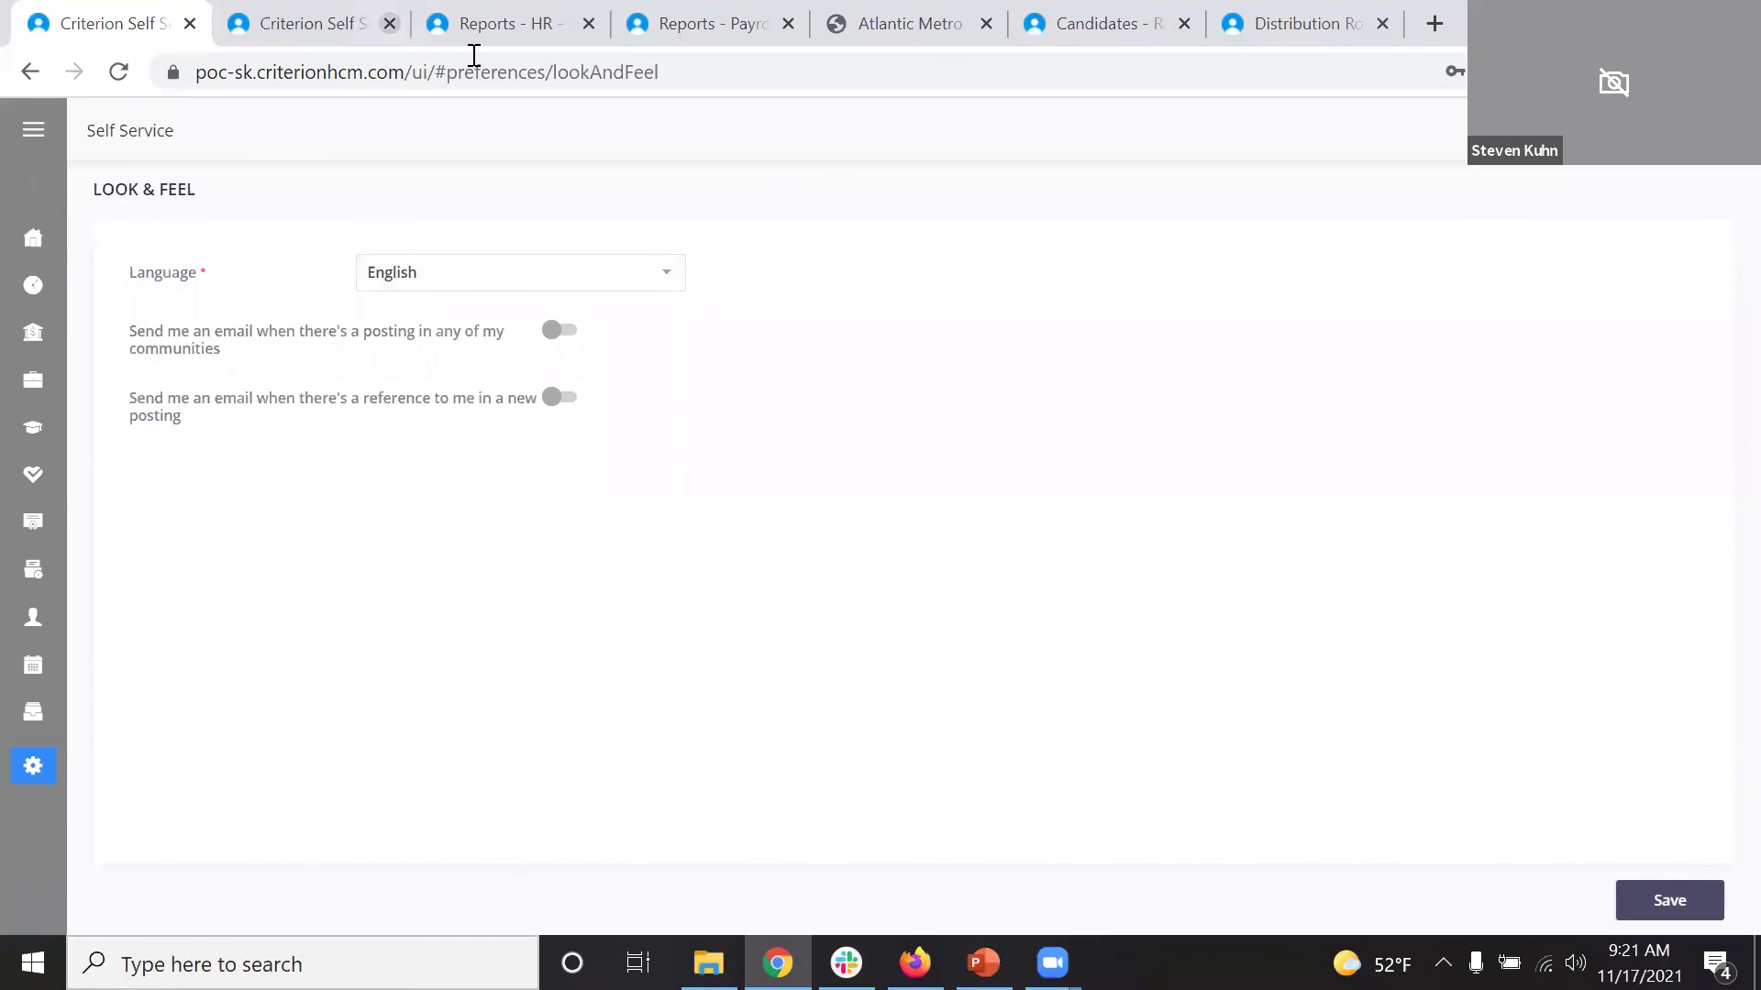
# Switch to the browser tab with the mobile portal, view the "How are we doing?" survey and return to the main menu.
pyautogui.hotkey('ctrl', 'Tab')
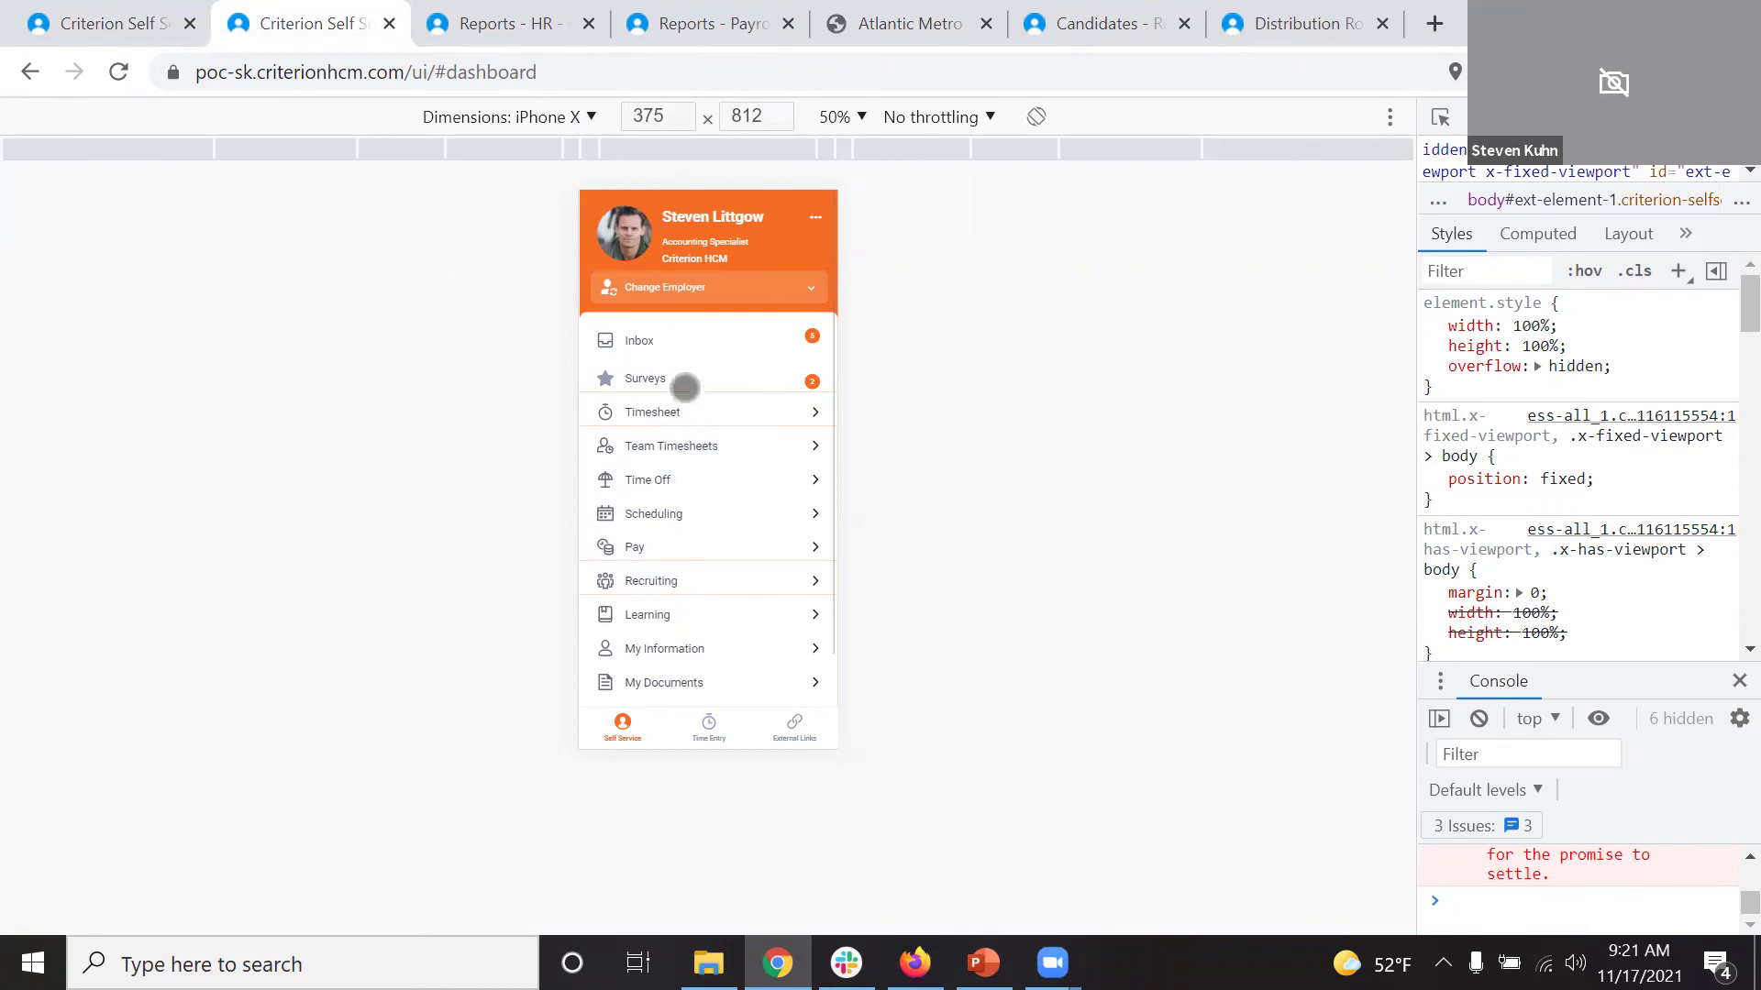
pyautogui.click(684, 381)
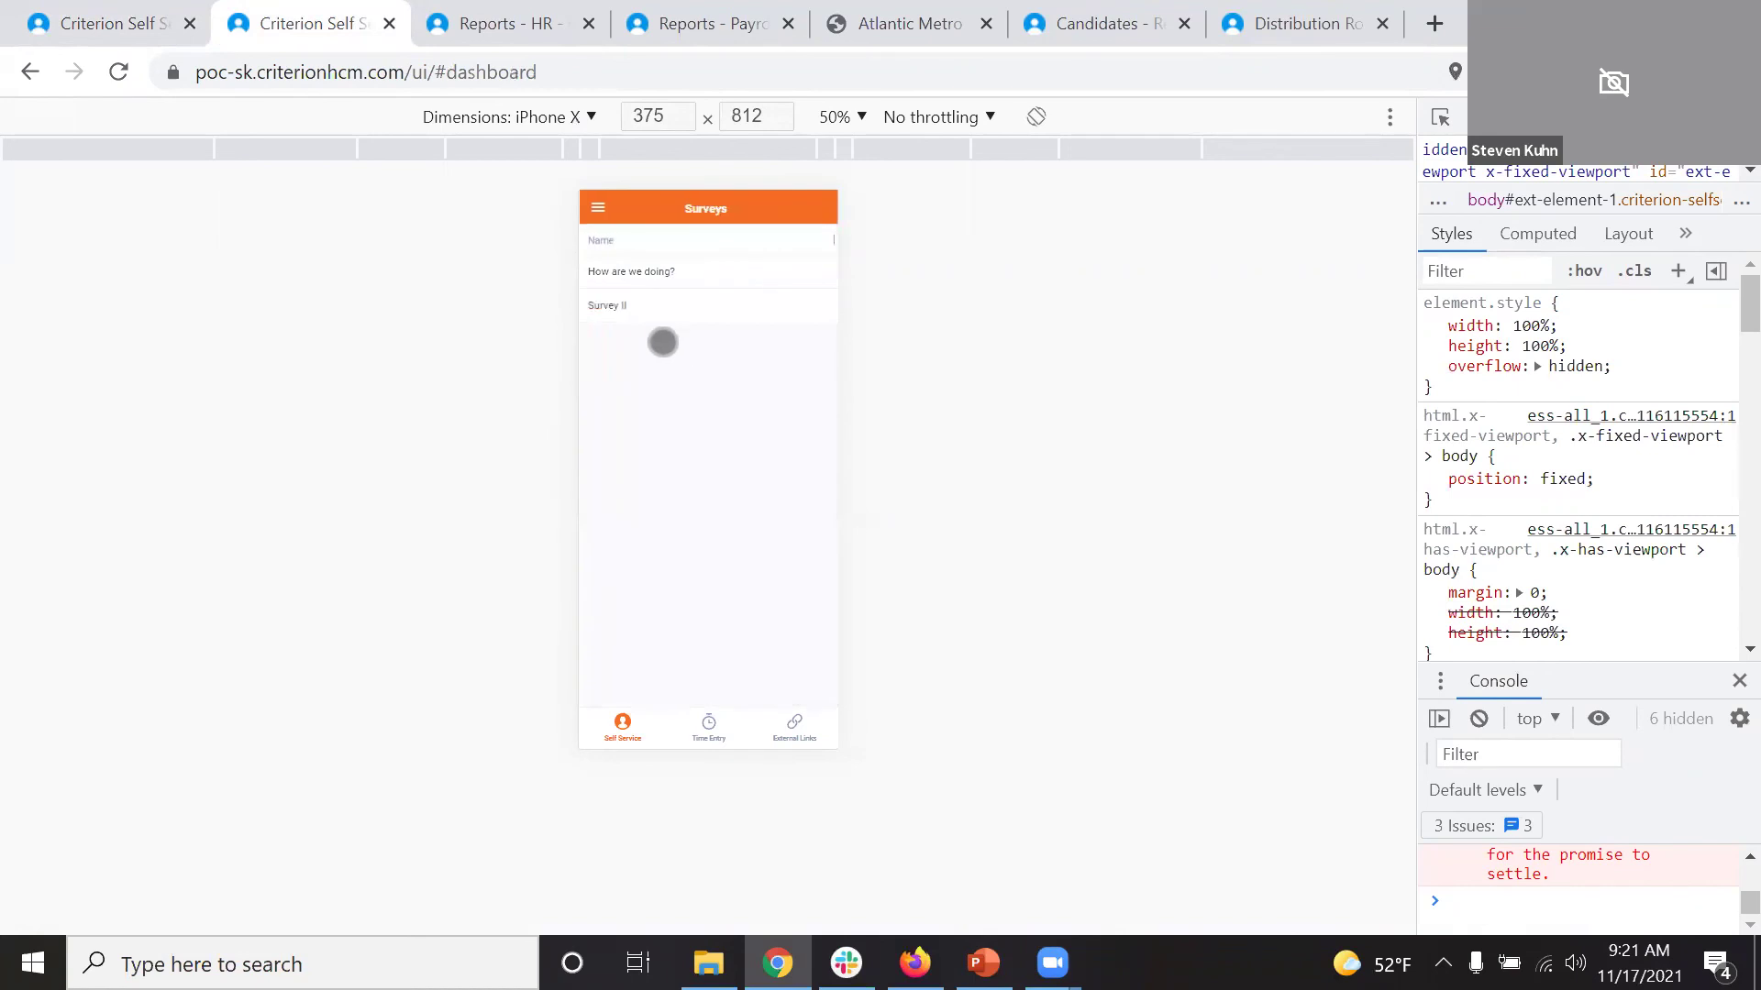
pyautogui.click(664, 277)
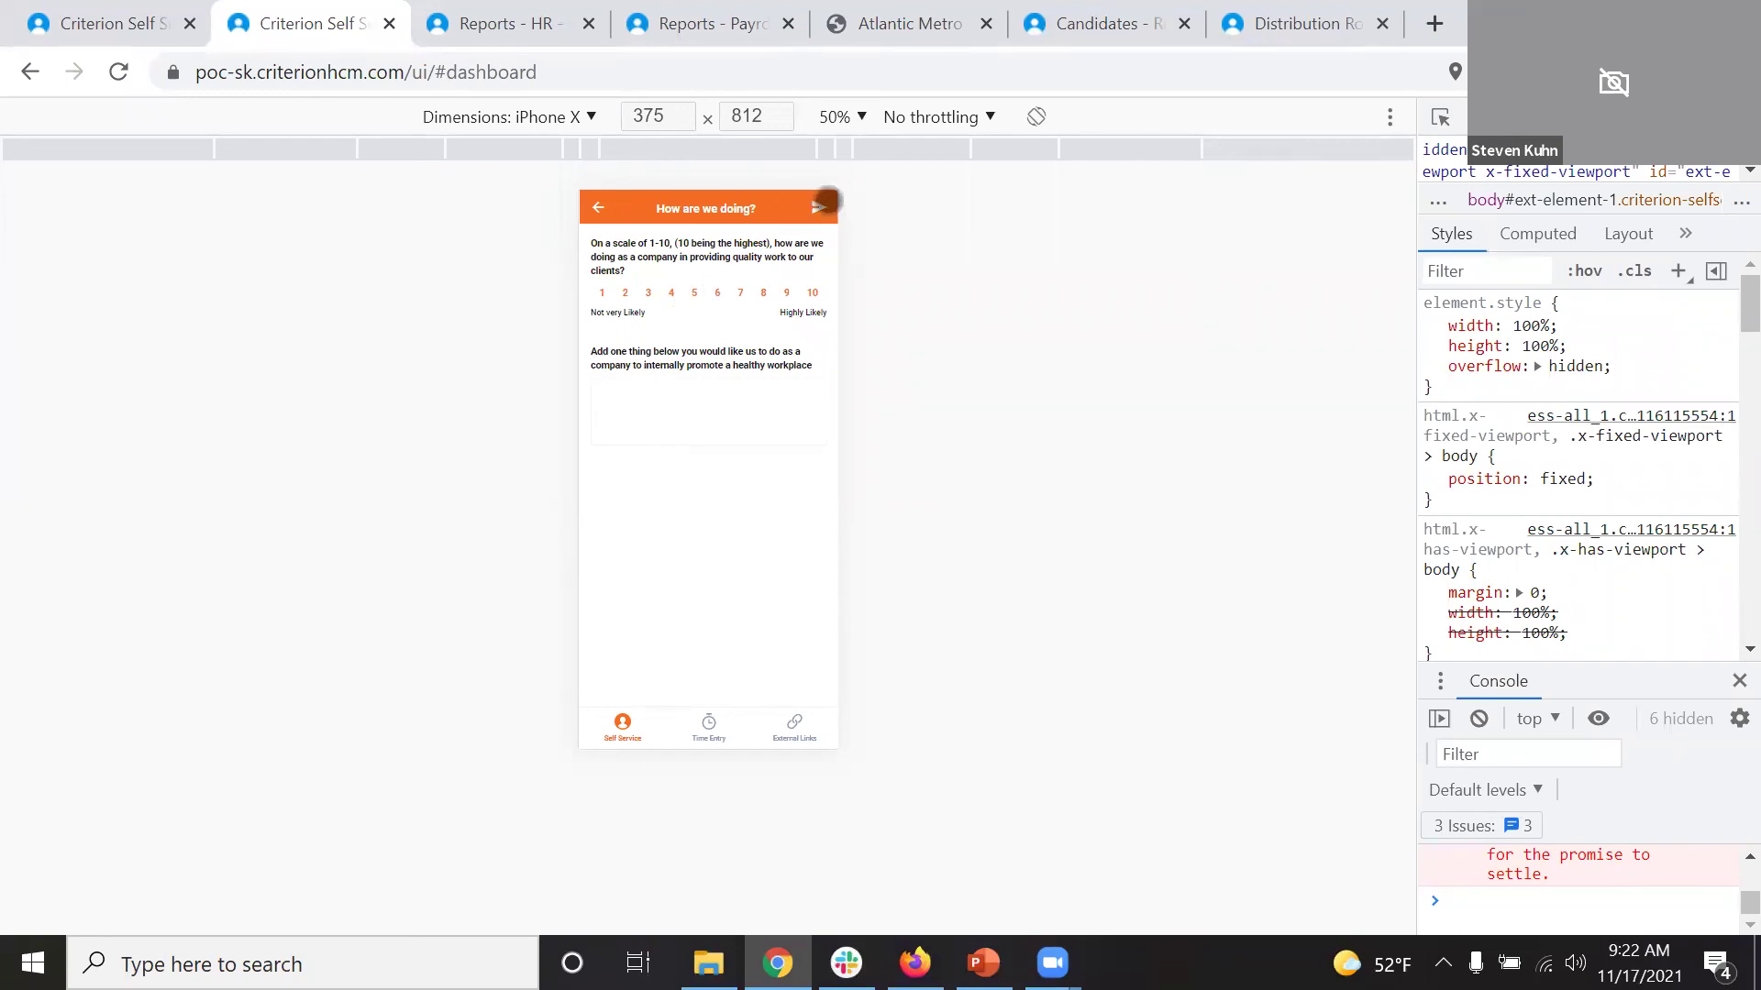
pyautogui.click(597, 209)
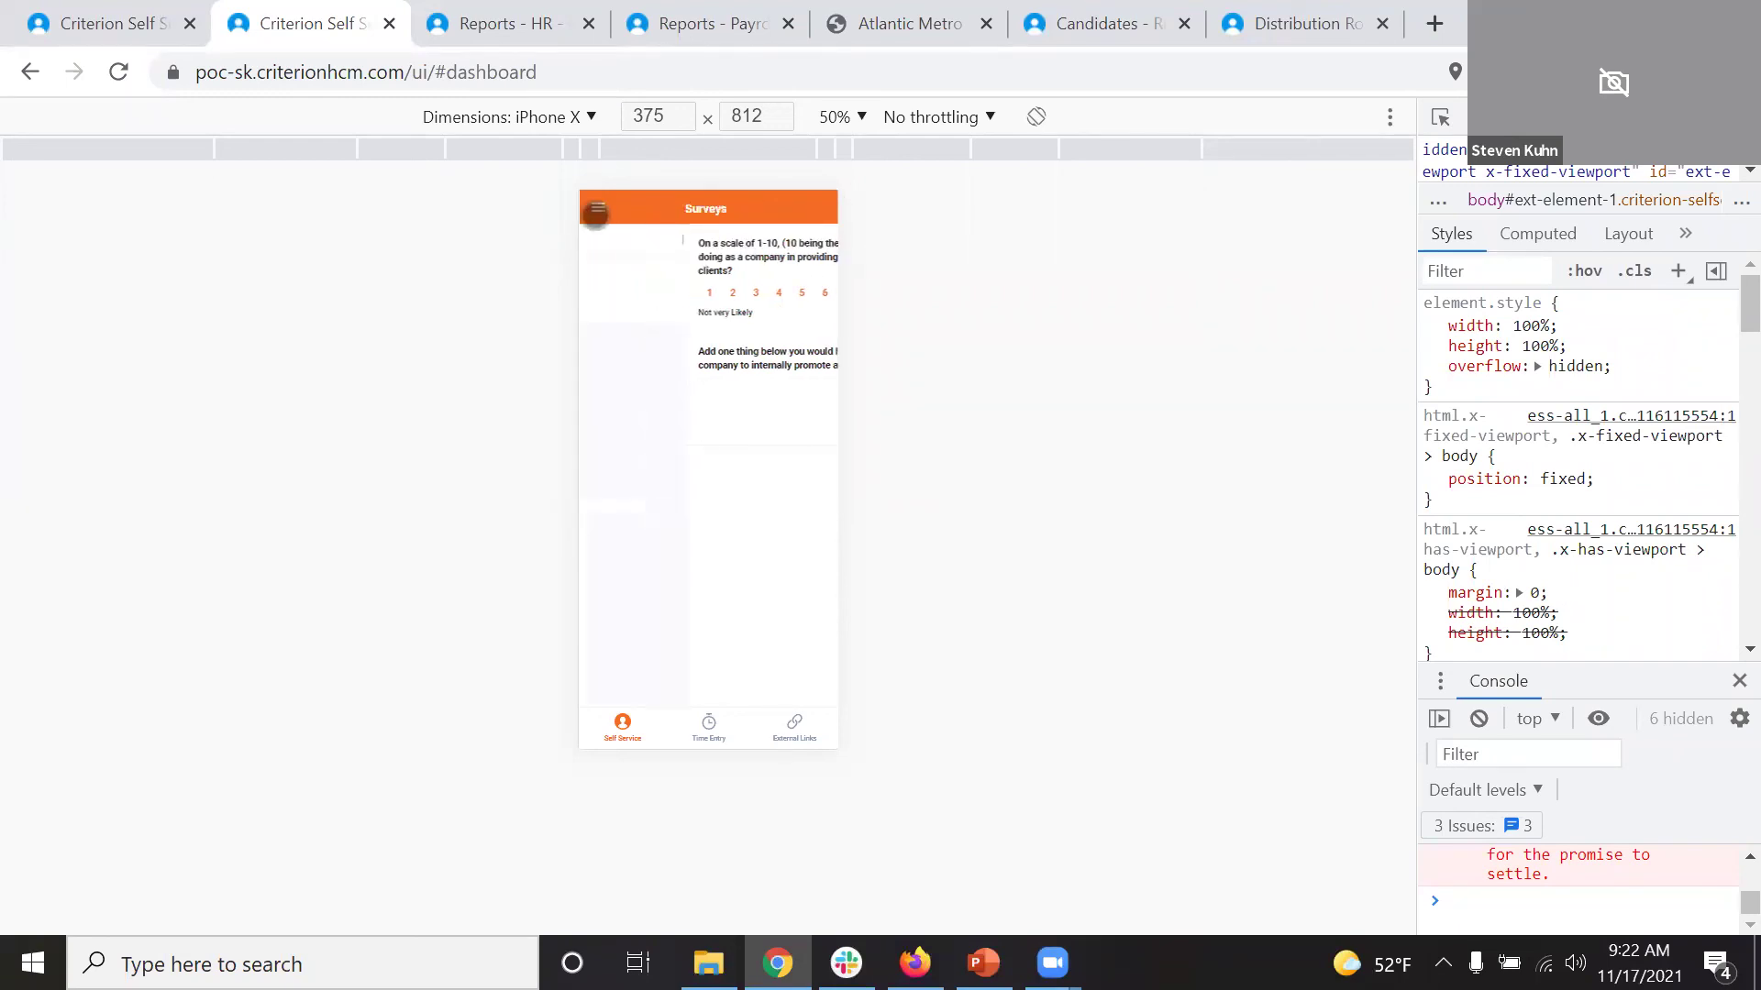
pyautogui.click(597, 209)
# View the mobile Time Entry screen with its map and clock-in fields, then return to the Self Service menu.
pyautogui.click(707, 732)
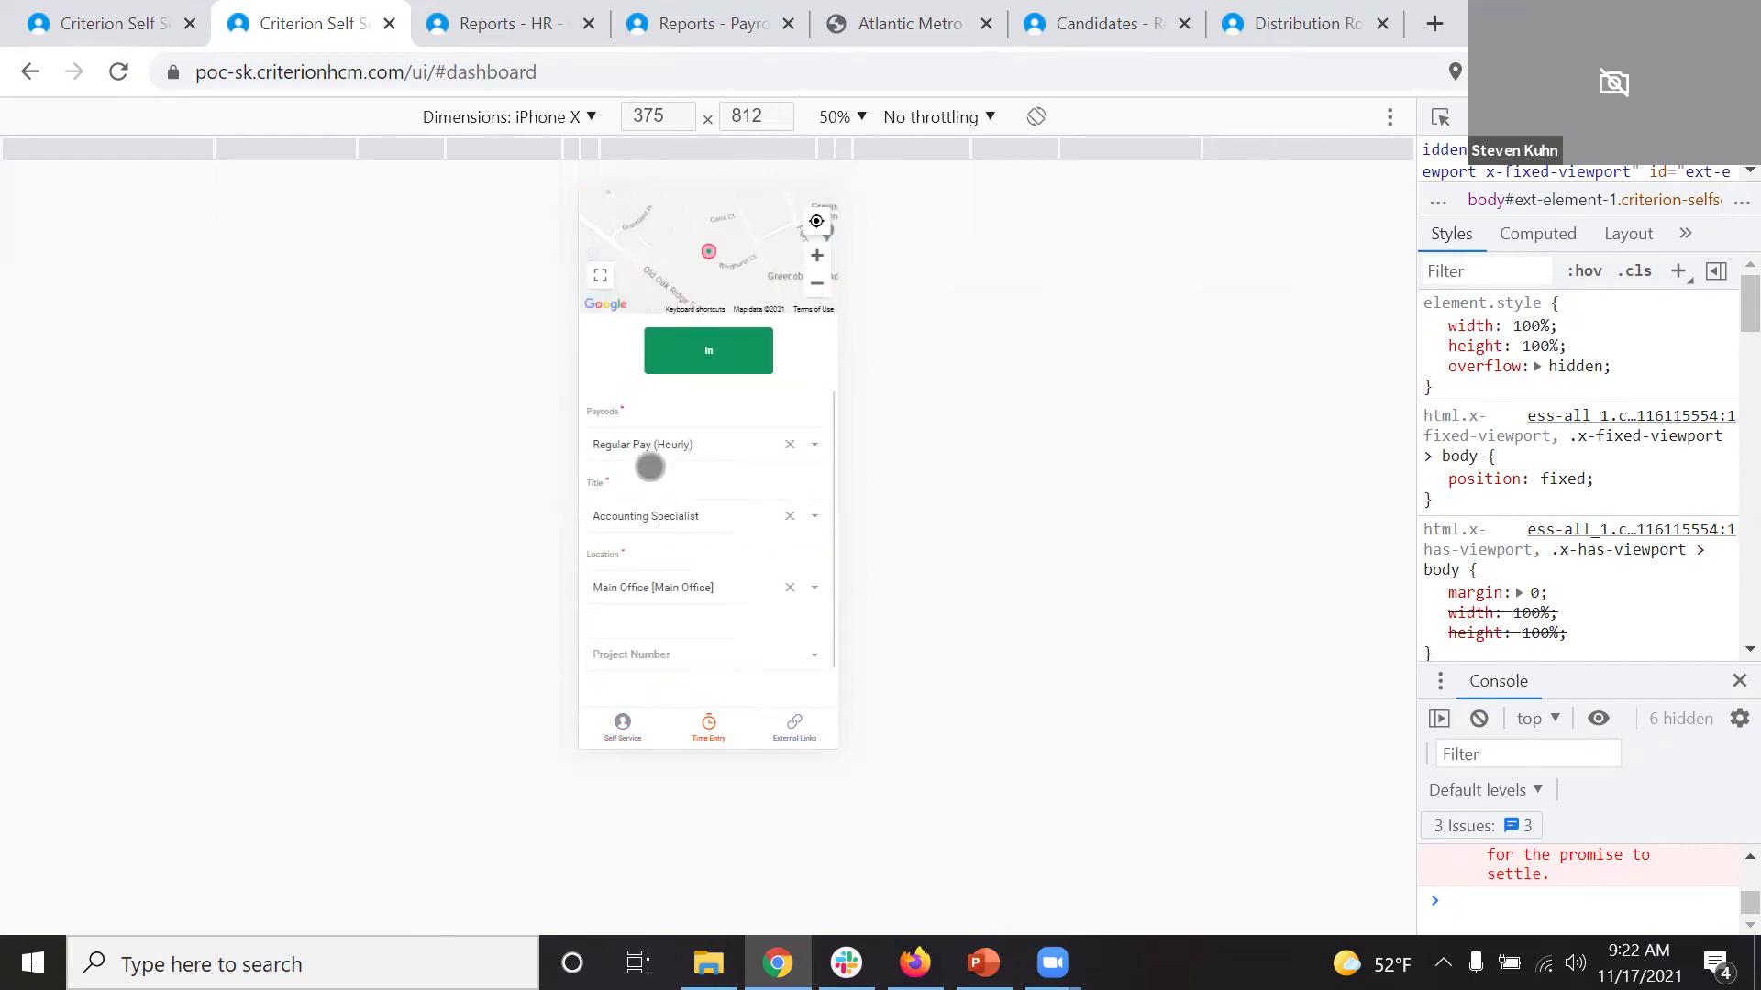
pyautogui.scroll(-1, 704, 494)
pyautogui.scroll(1, 691, 592)
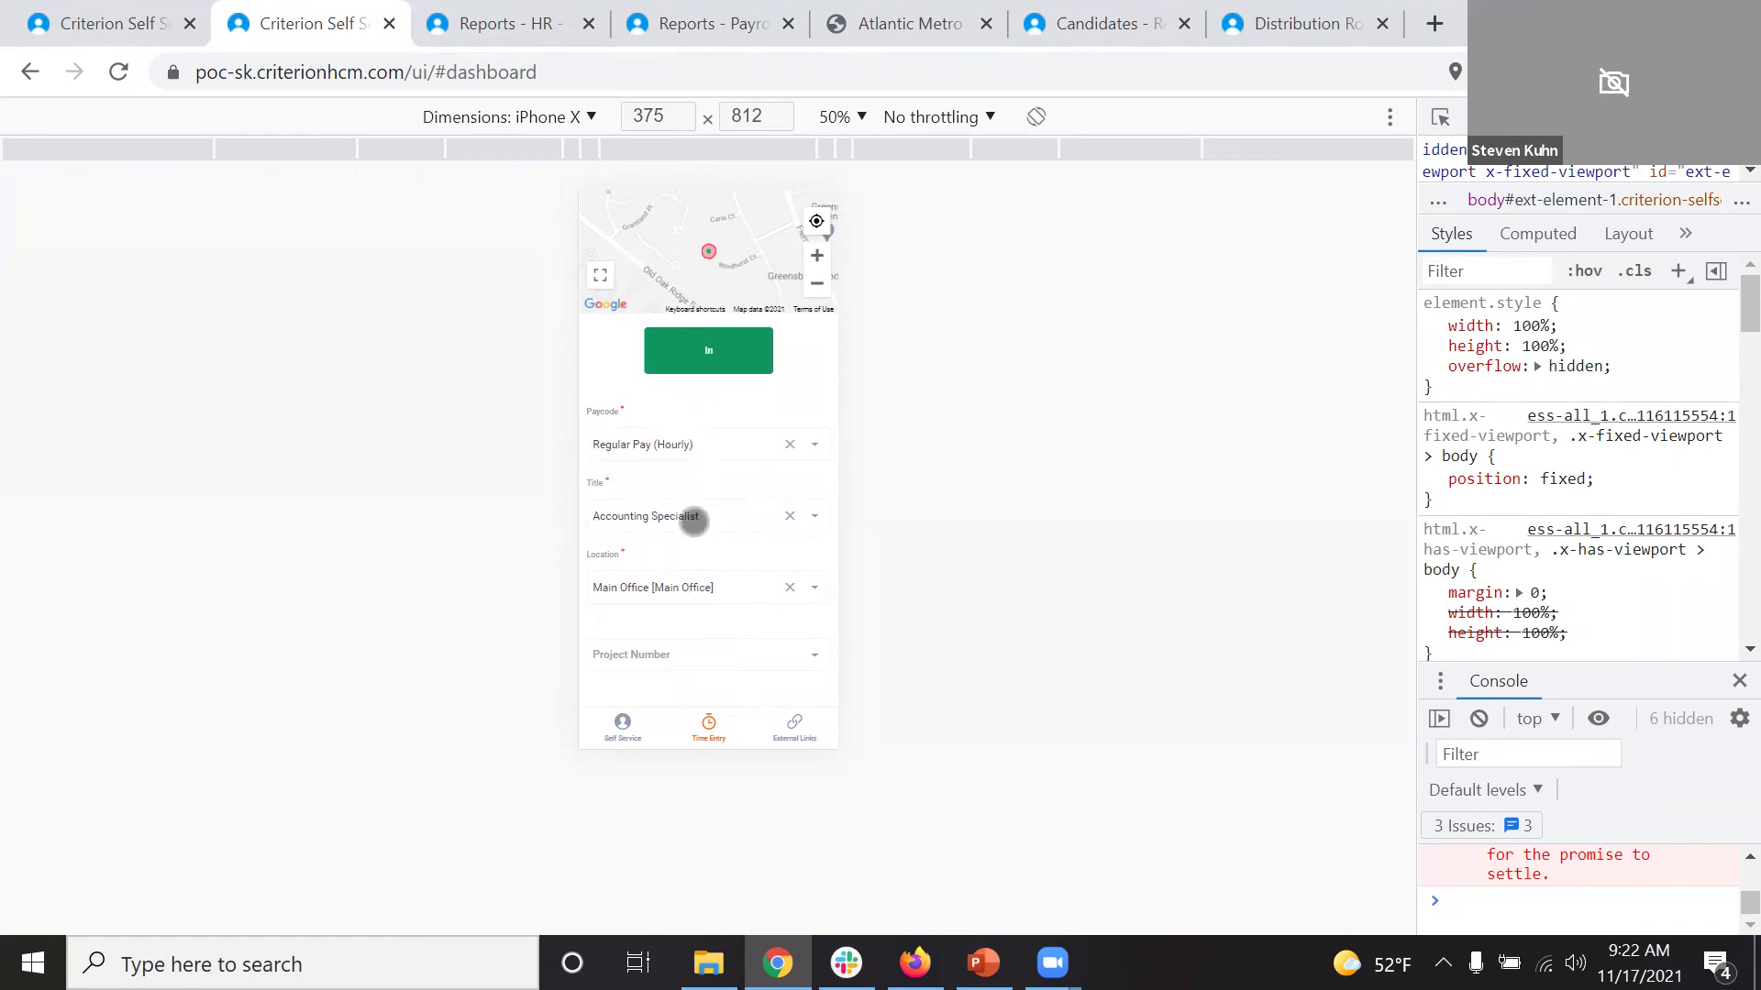
pyautogui.click(622, 726)
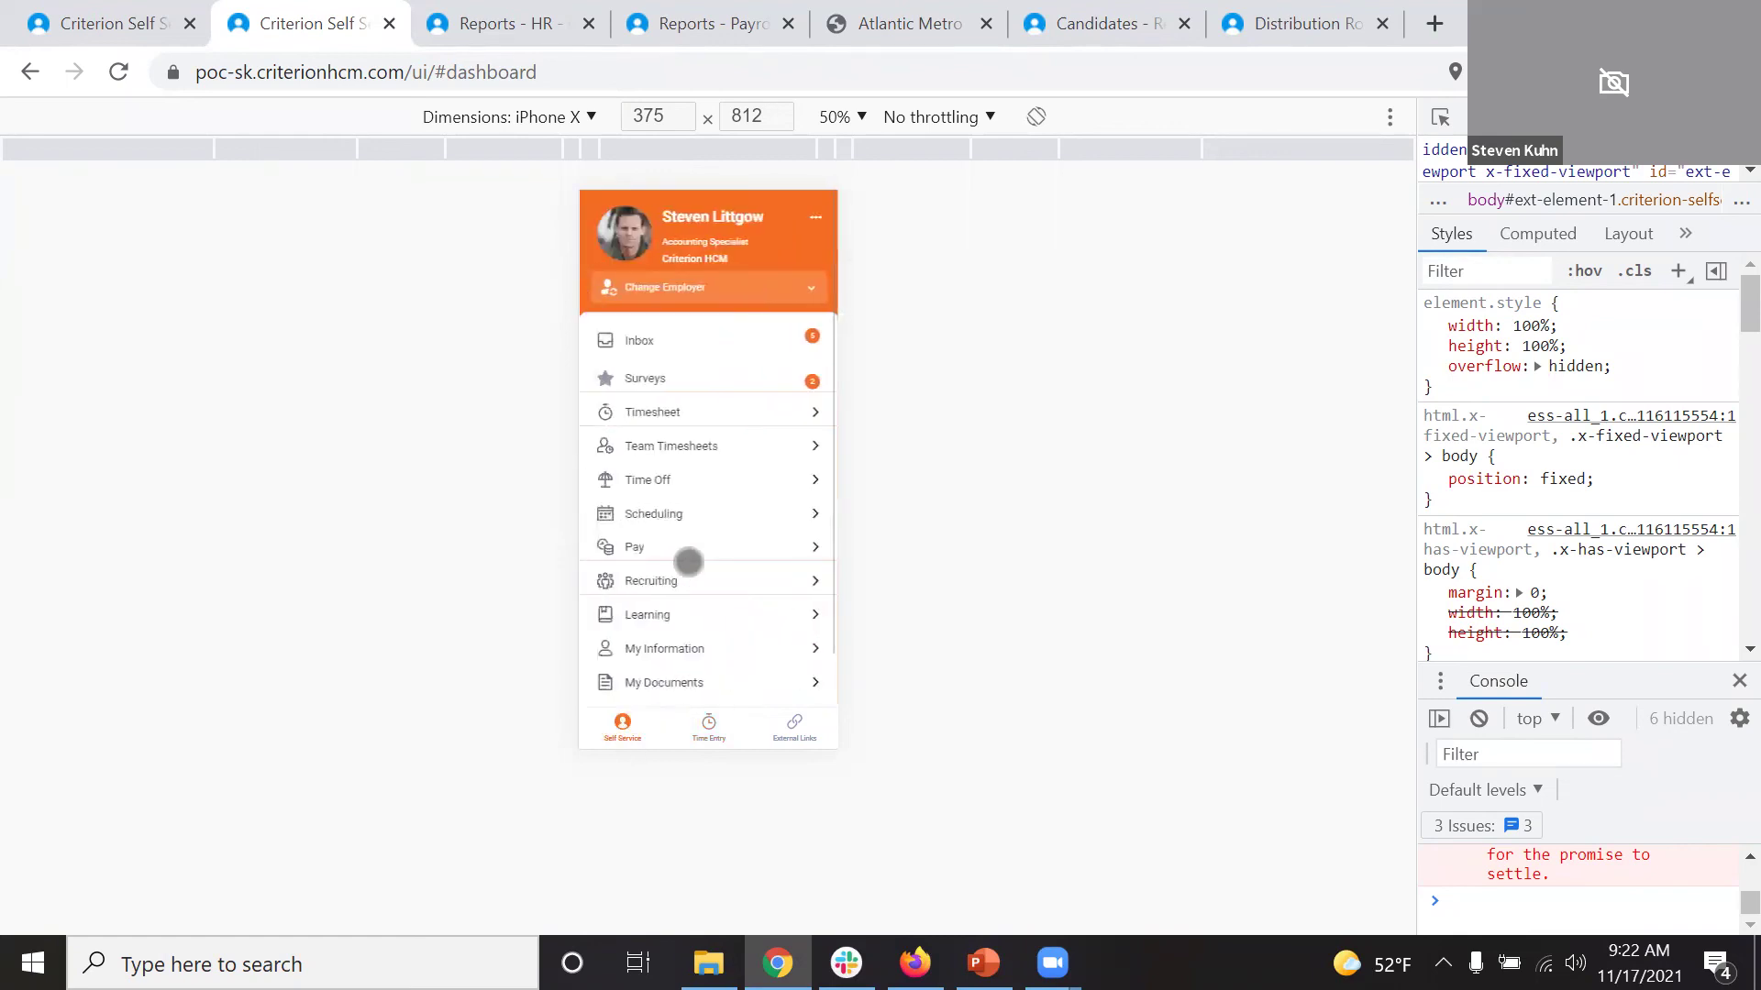
# View My Unavailable Times under the mobile Scheduling page, then revisit Time Entry and return to the Self Service menu.
pyautogui.scroll(-2, 694, 697)
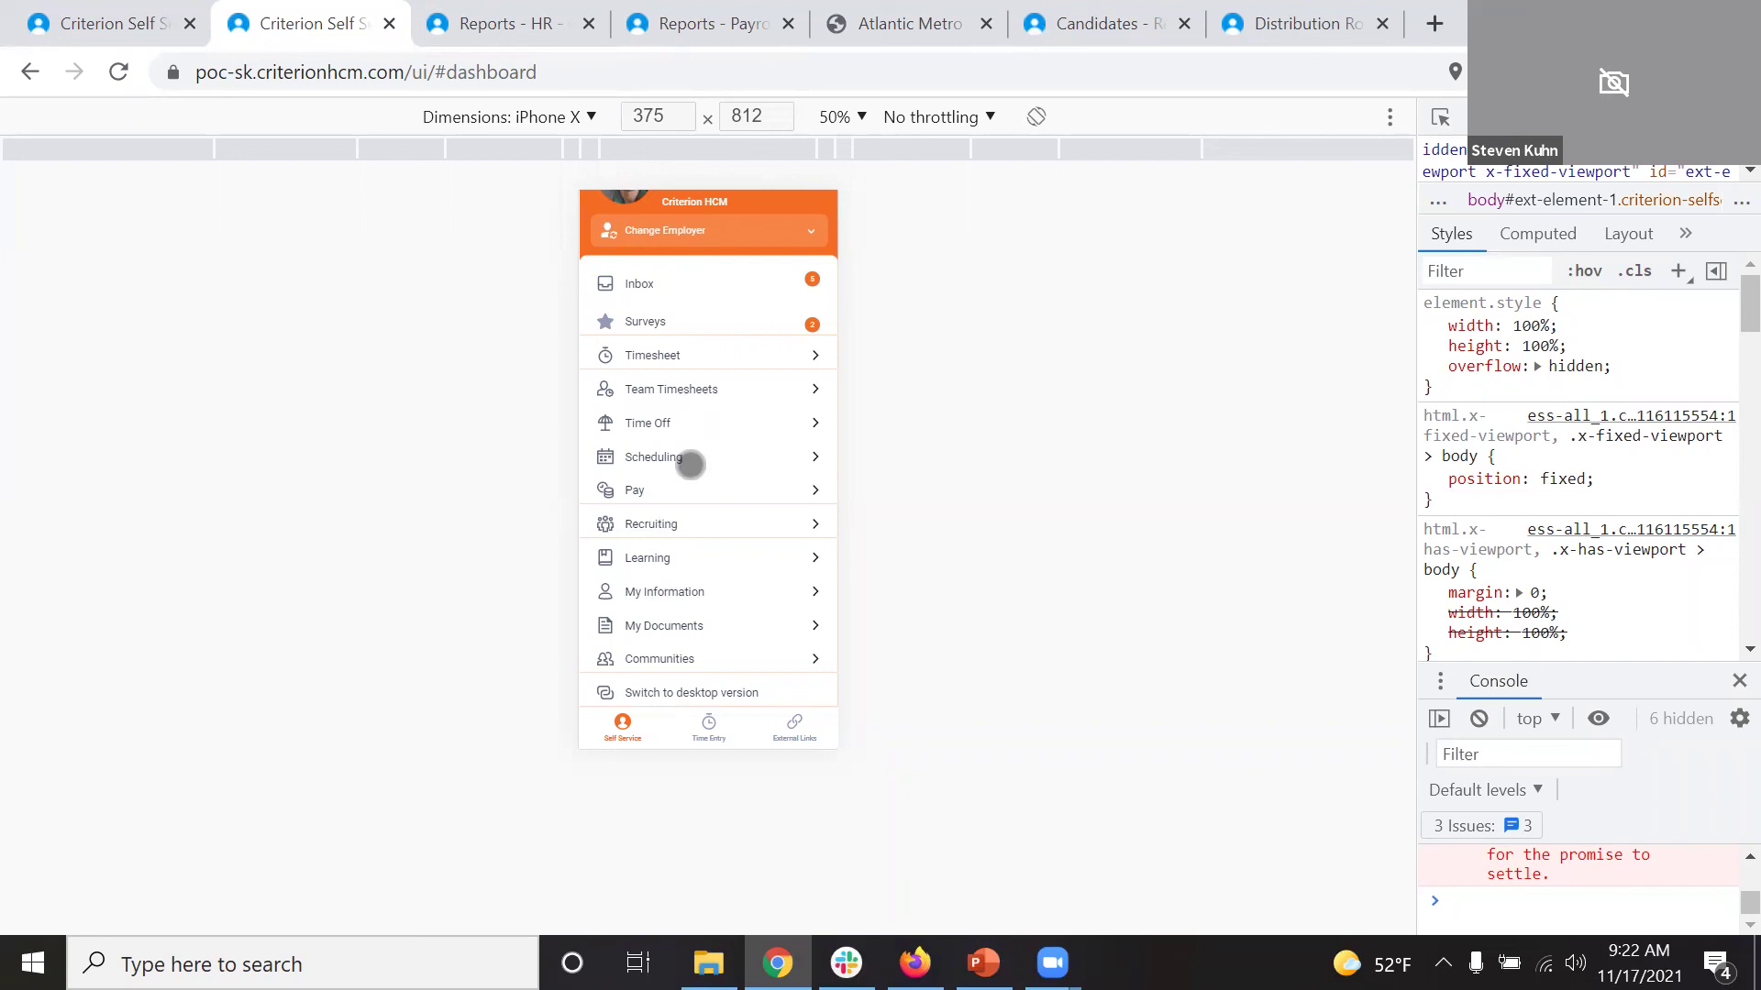
pyautogui.click(690, 465)
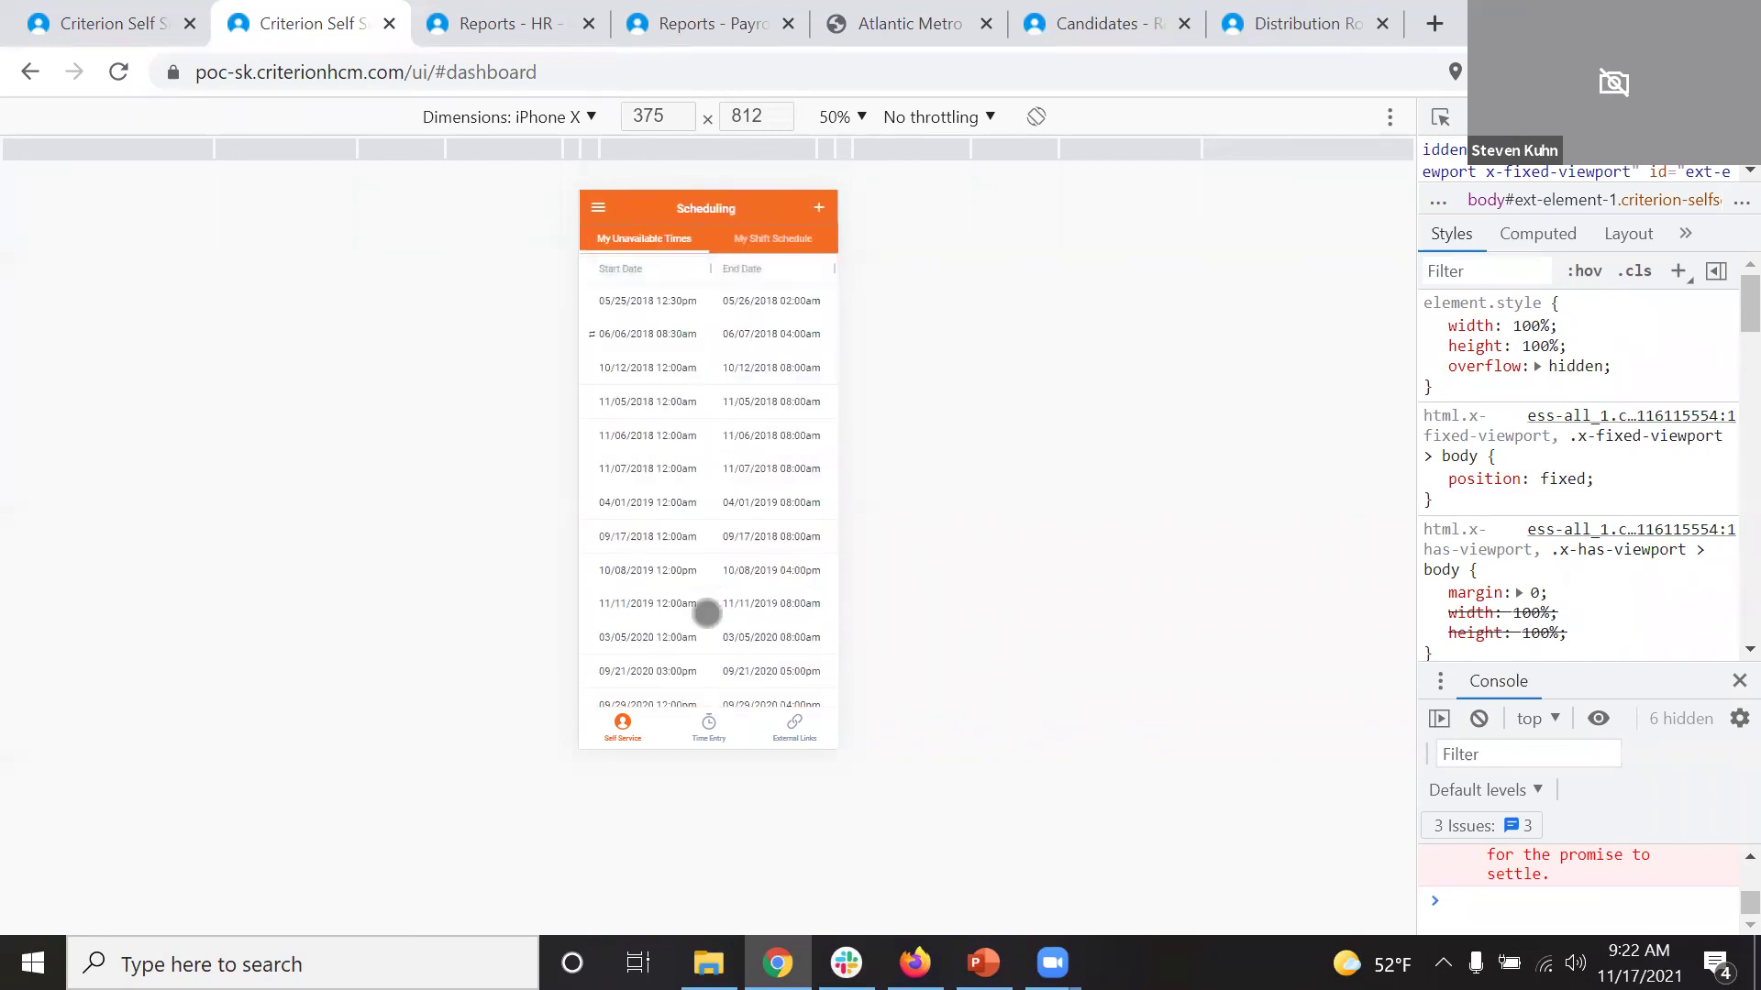
pyautogui.click(697, 720)
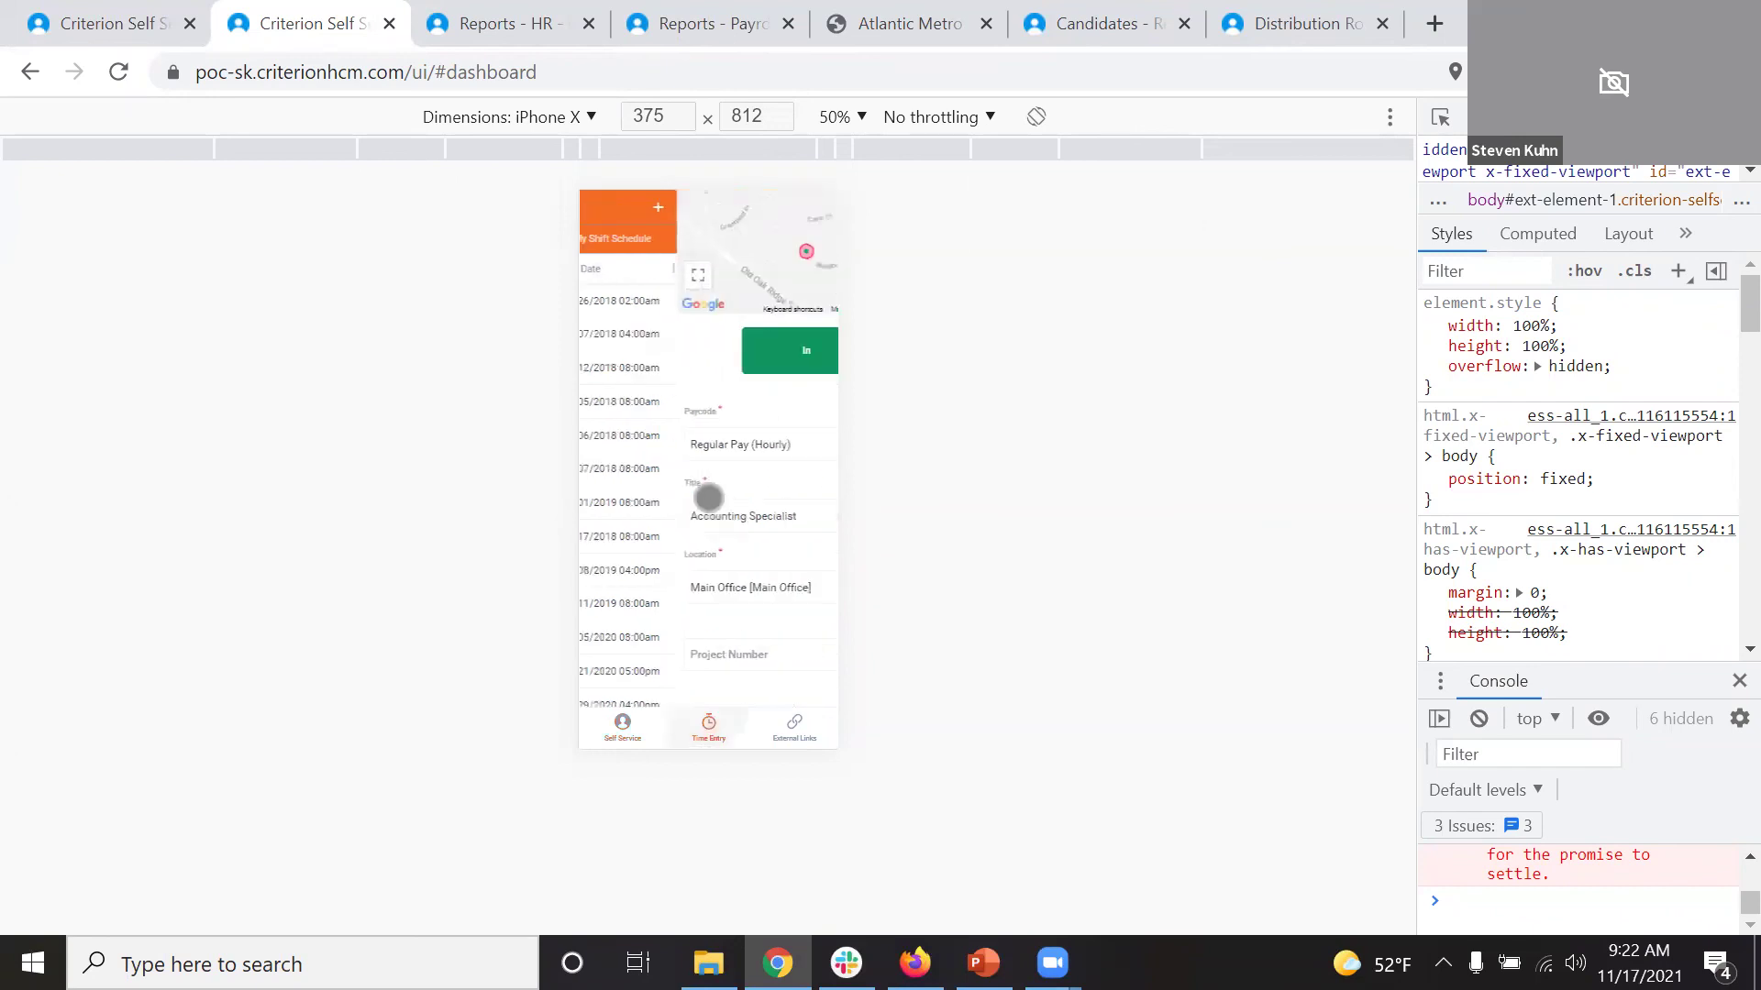
pyautogui.click(654, 730)
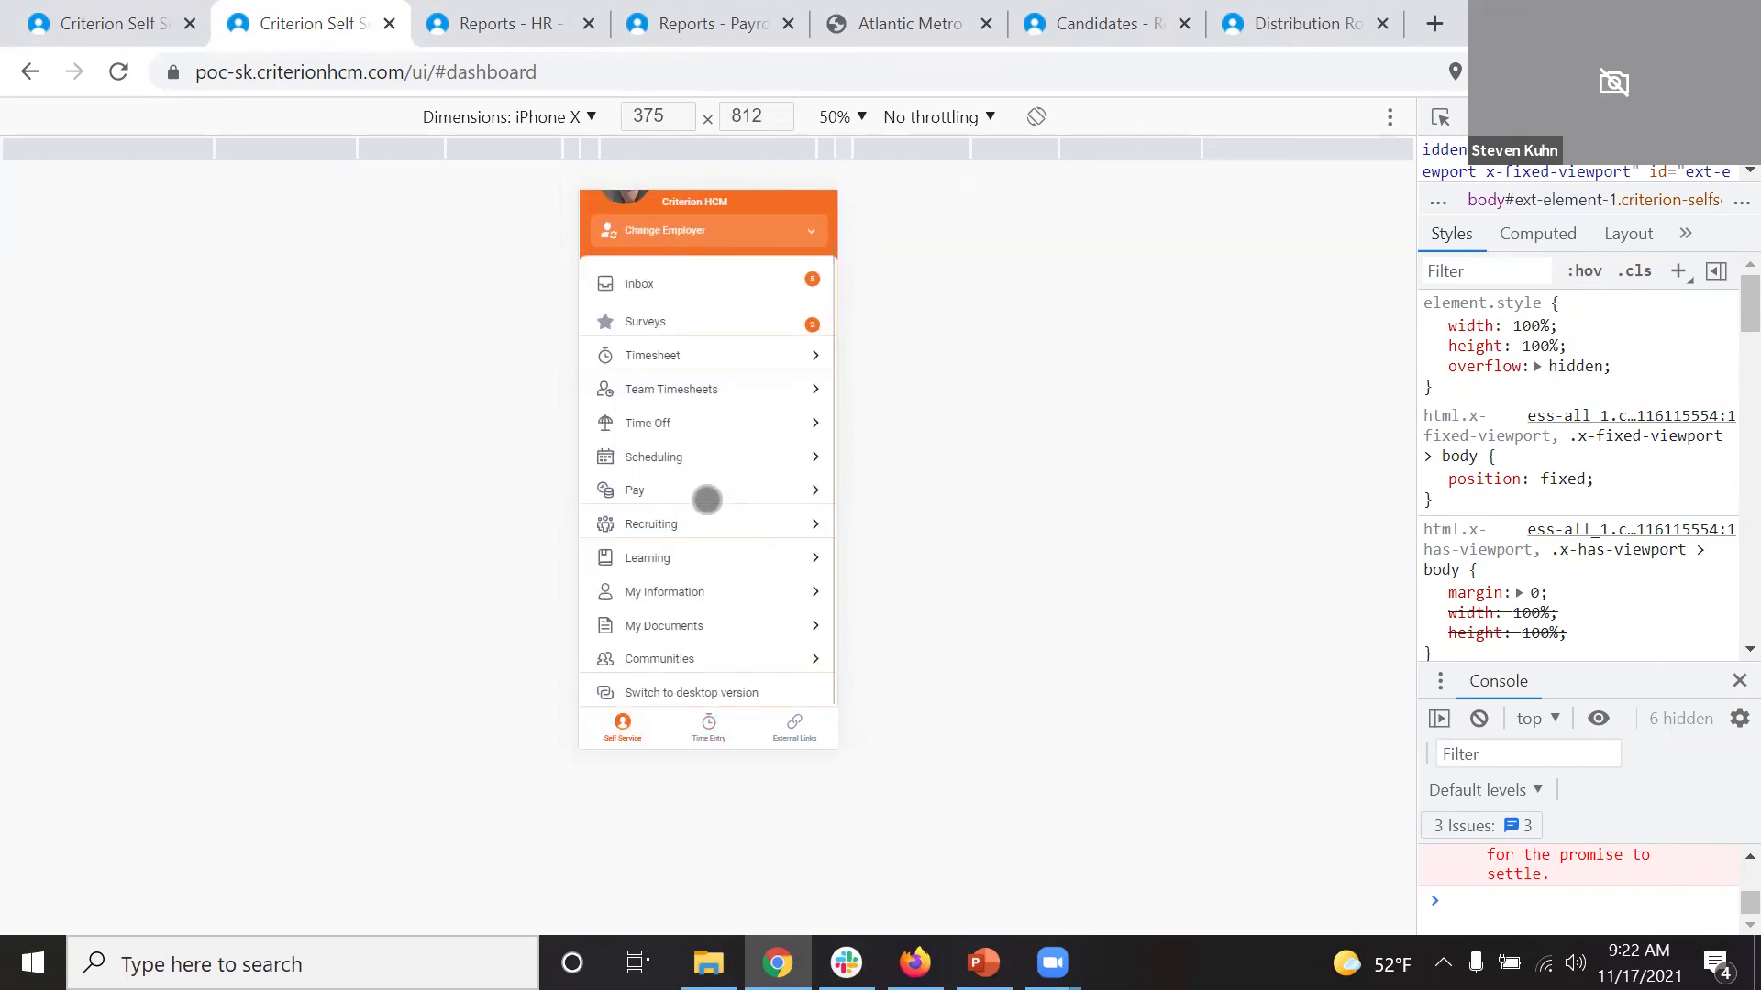